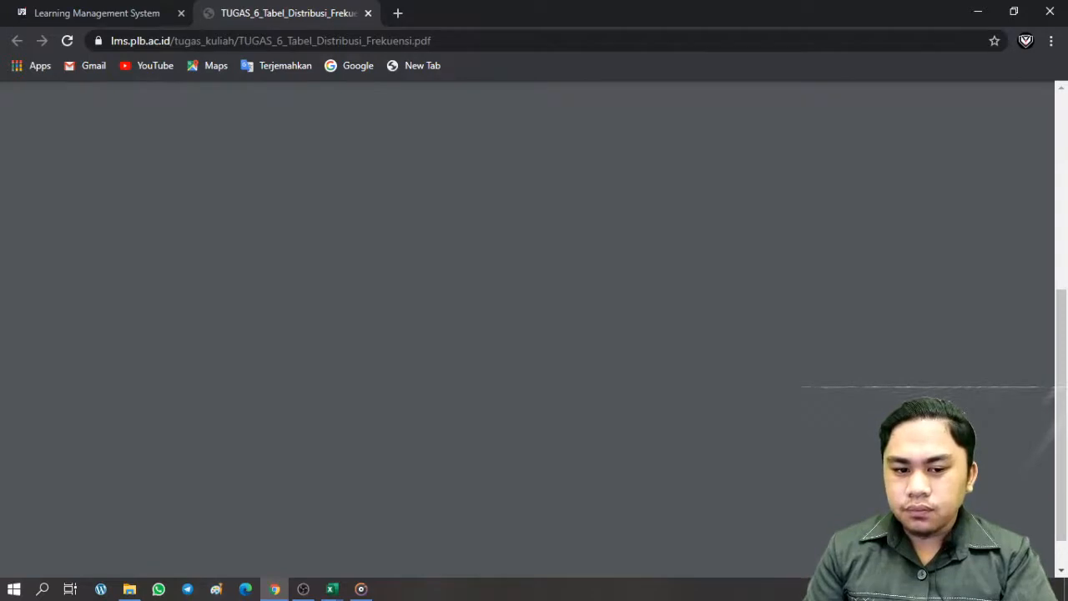
# Select the whole 45-value data table in the TUGAS 6 PDF and switch to Excel's Book1
pyautogui.scroll(6, 651, 359)
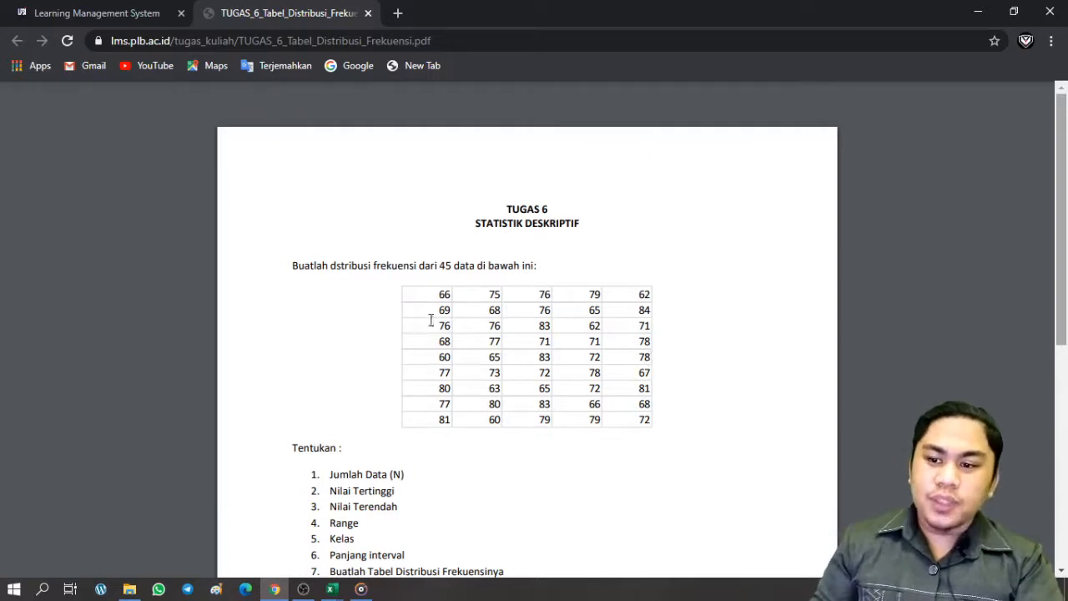
pyautogui.moveTo(439, 299); pyautogui.dragTo(662, 421)
pyautogui.hotkey('ctrl', 'c')
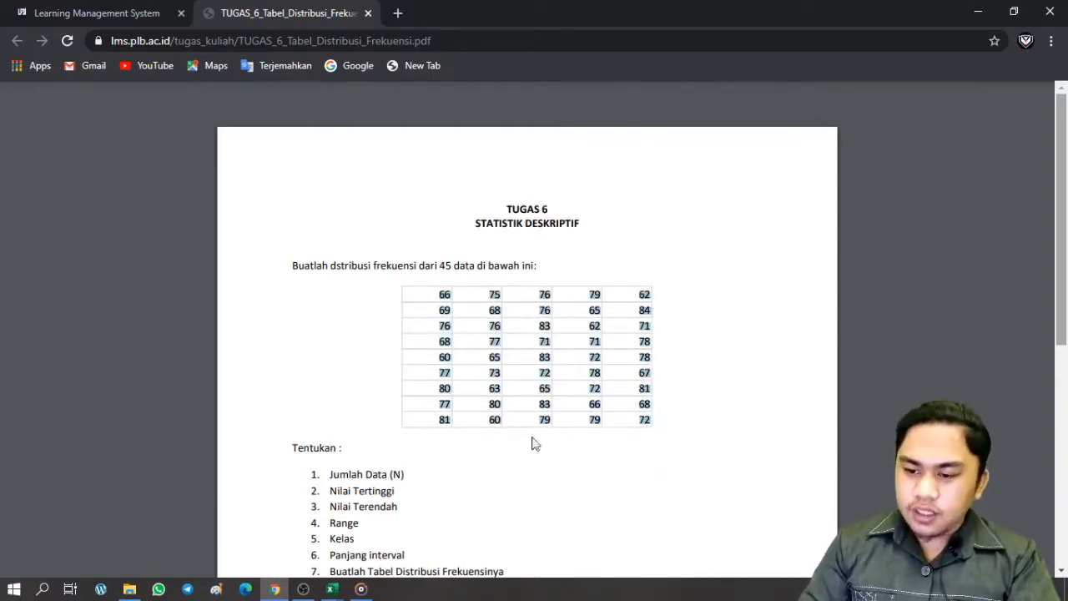
pyautogui.moveTo(331, 589)
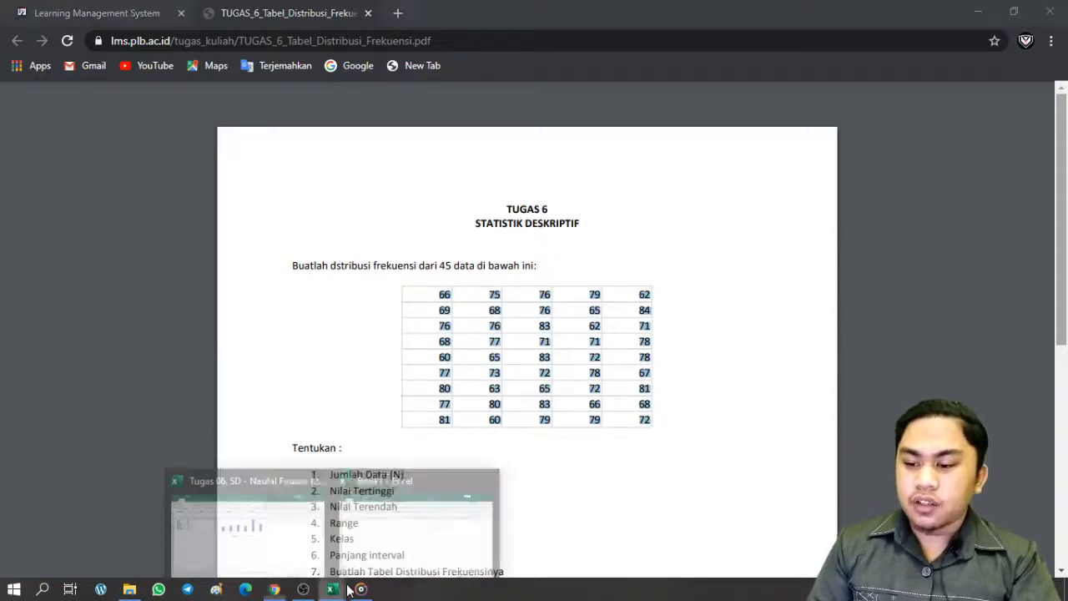
pyautogui.click(365, 538)
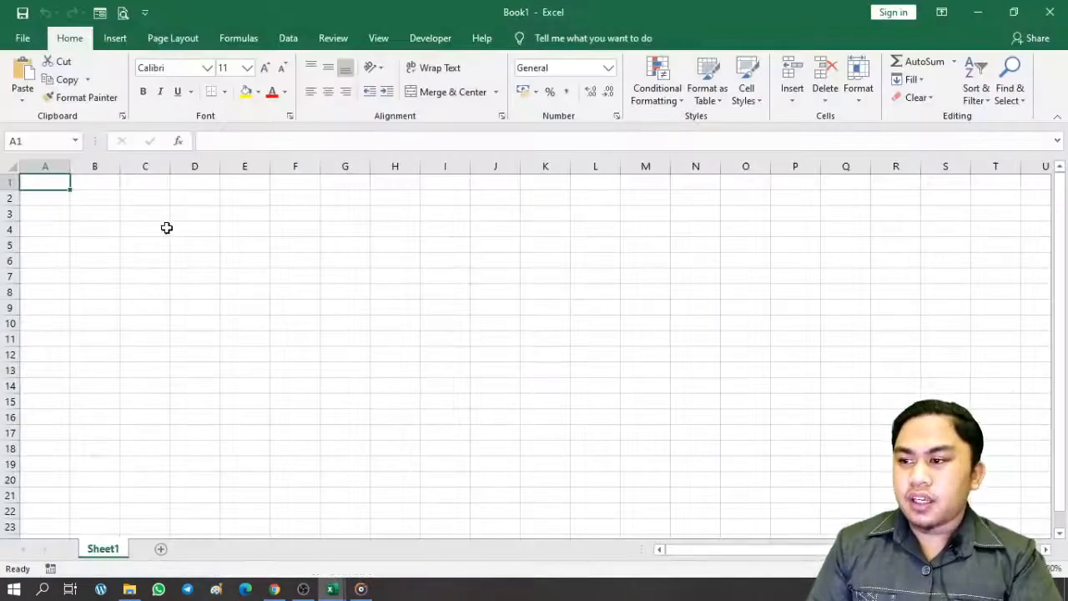
# Paste the copied numbers into B2, undo the paste, and return to the PDF in Chrome
pyautogui.click(165, 228)
pyautogui.click(112, 201)
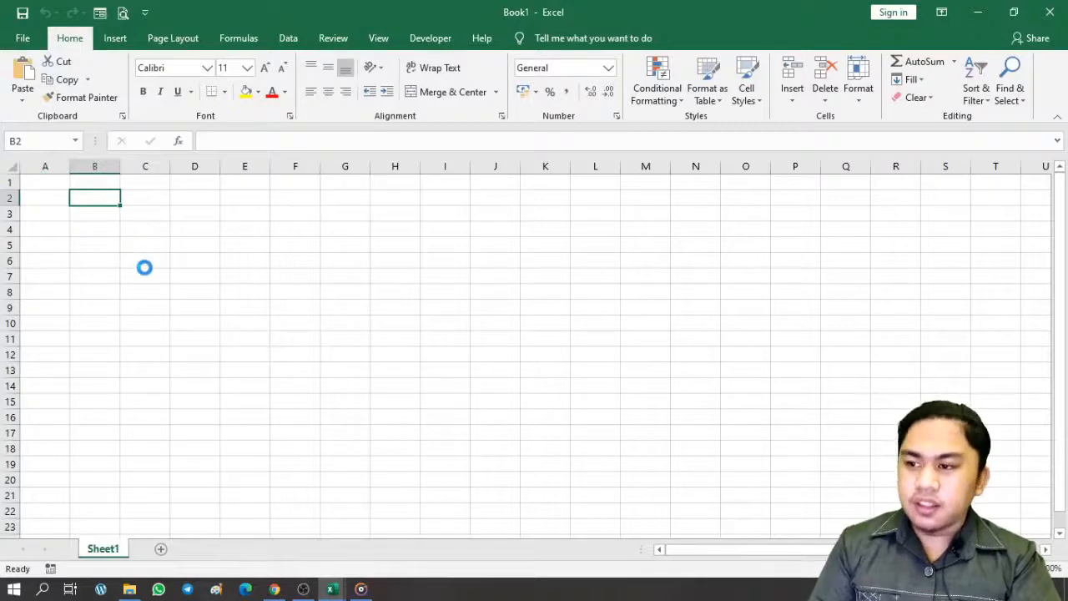
pyautogui.hotkey('ctrl', 'v')
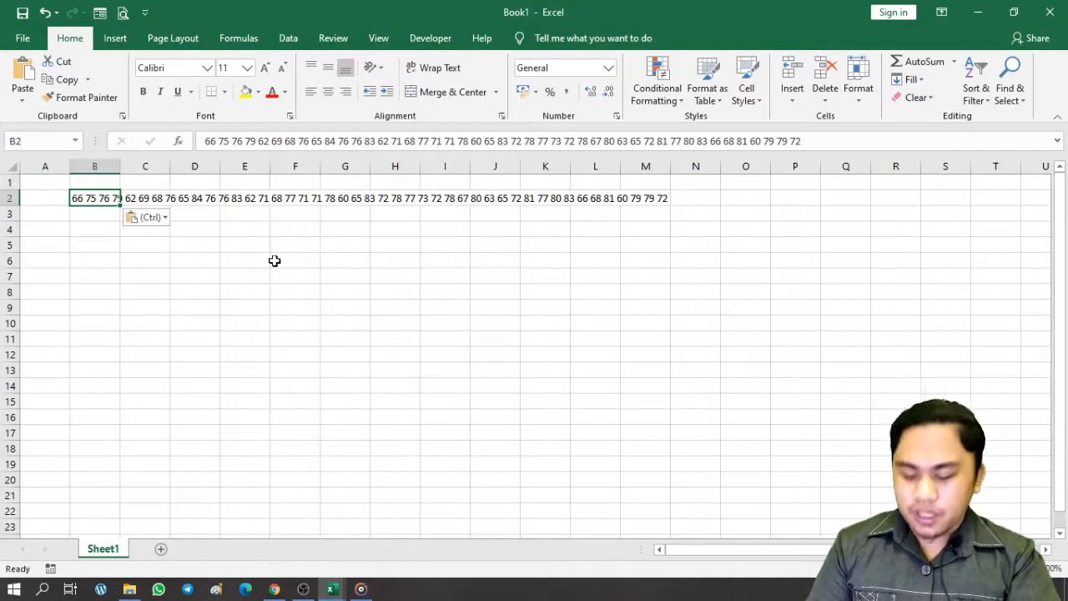
pyautogui.hotkey('ctrl', 'z')
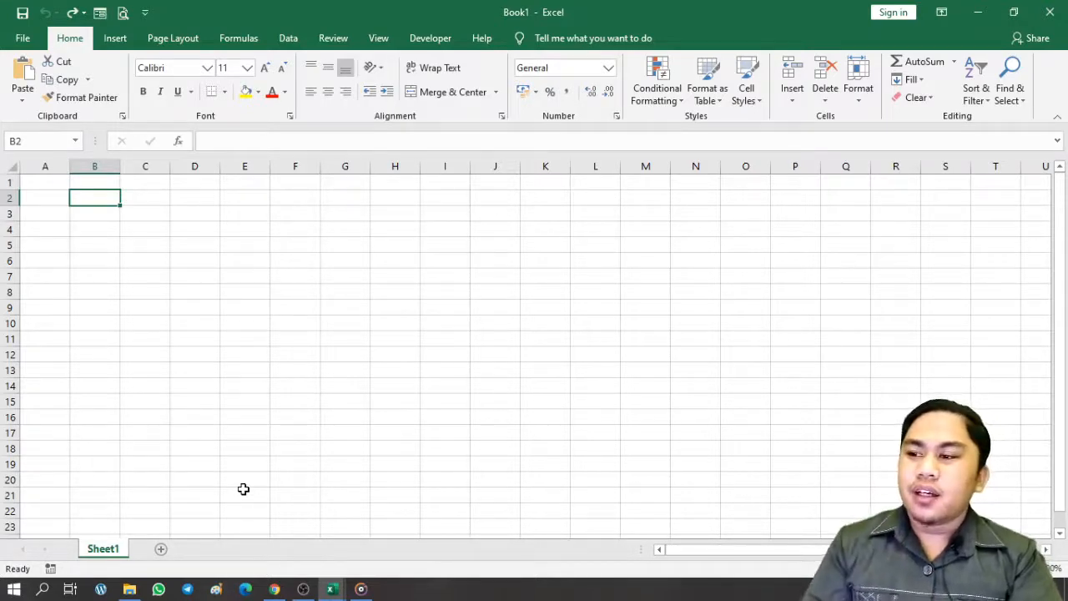
pyautogui.click(274, 590)
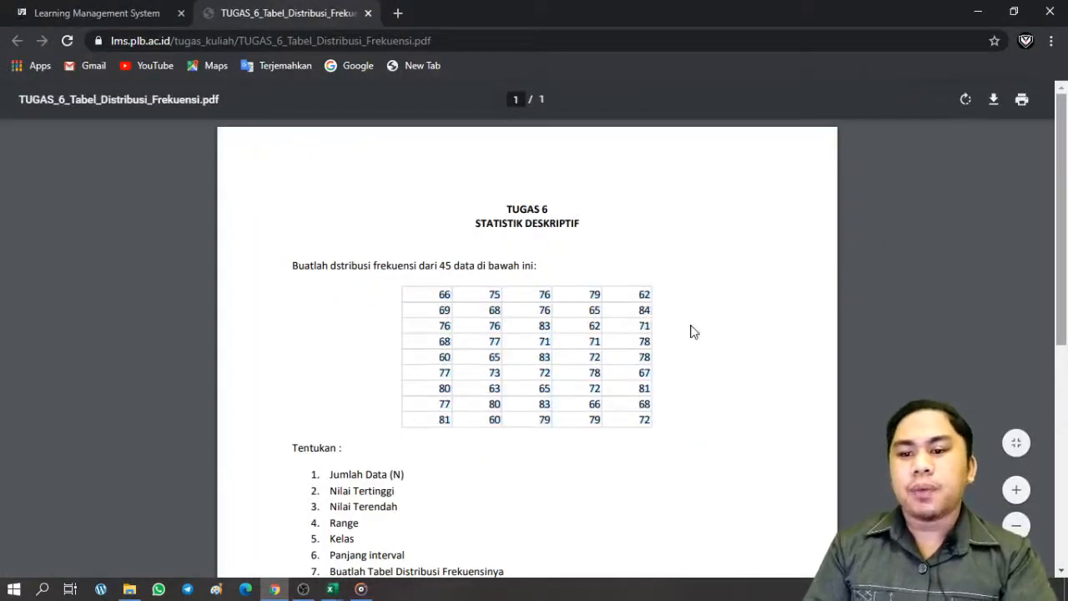
# Save a copy of the TUGAS_6 PDF to the Downloads folder, then open a blank new tab
pyautogui.click(994, 100)
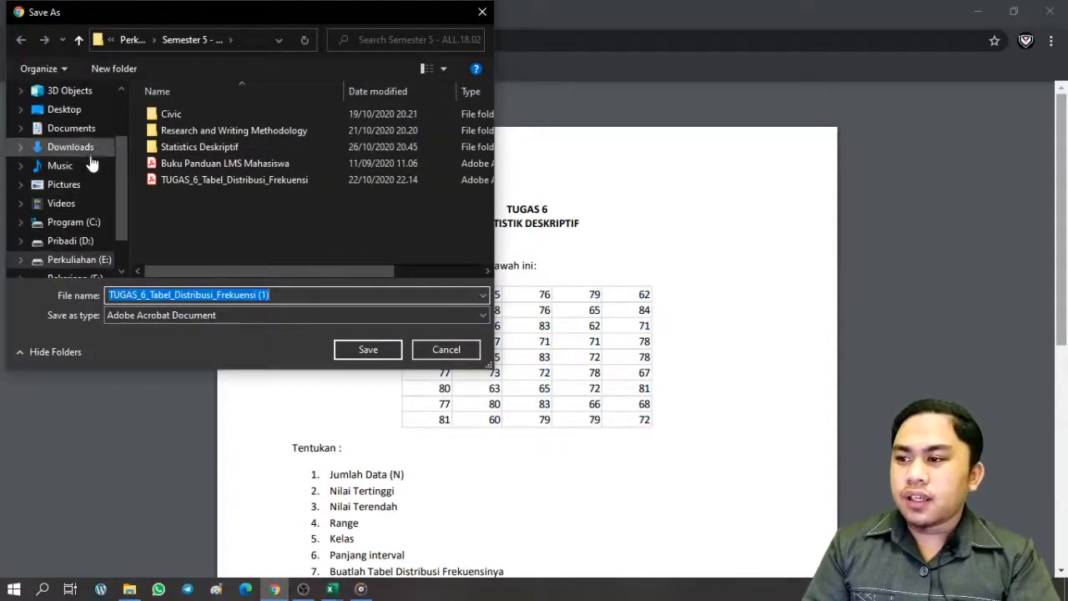
pyautogui.click(83, 147)
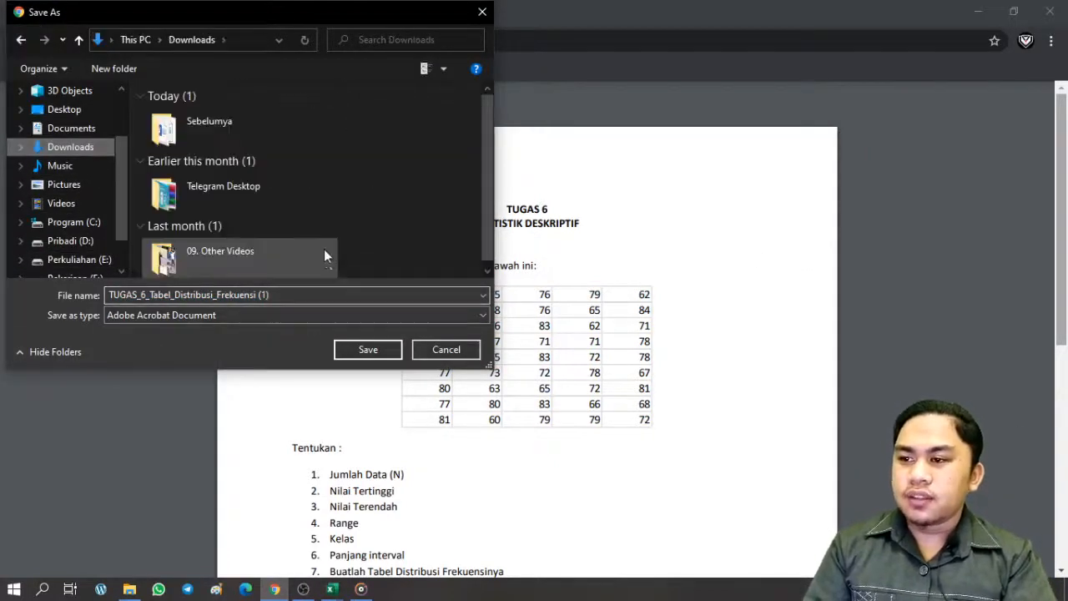
pyautogui.click(351, 356)
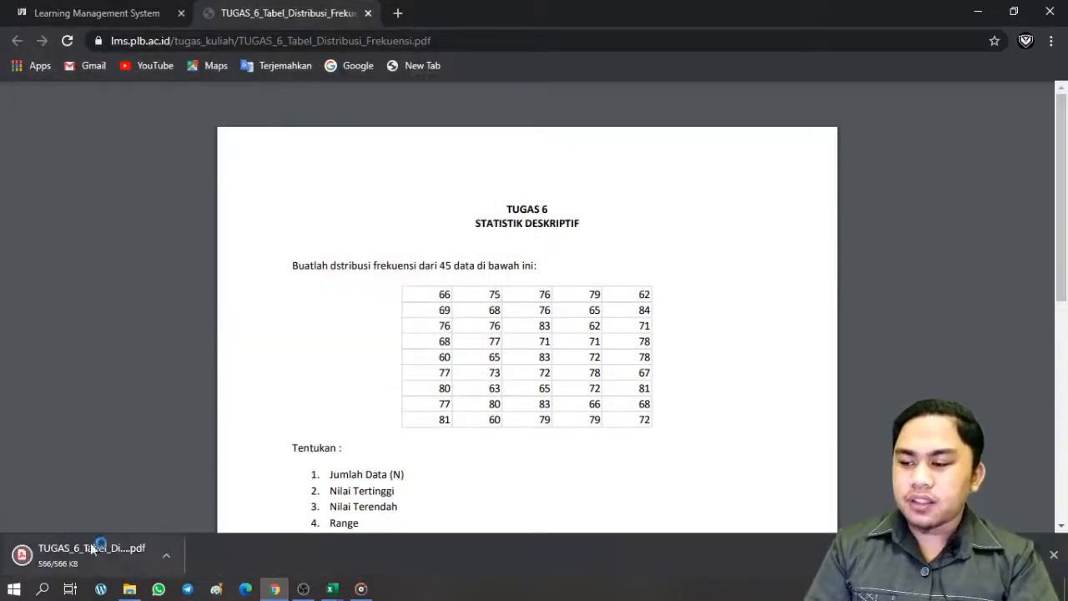
pyautogui.click(396, 18)
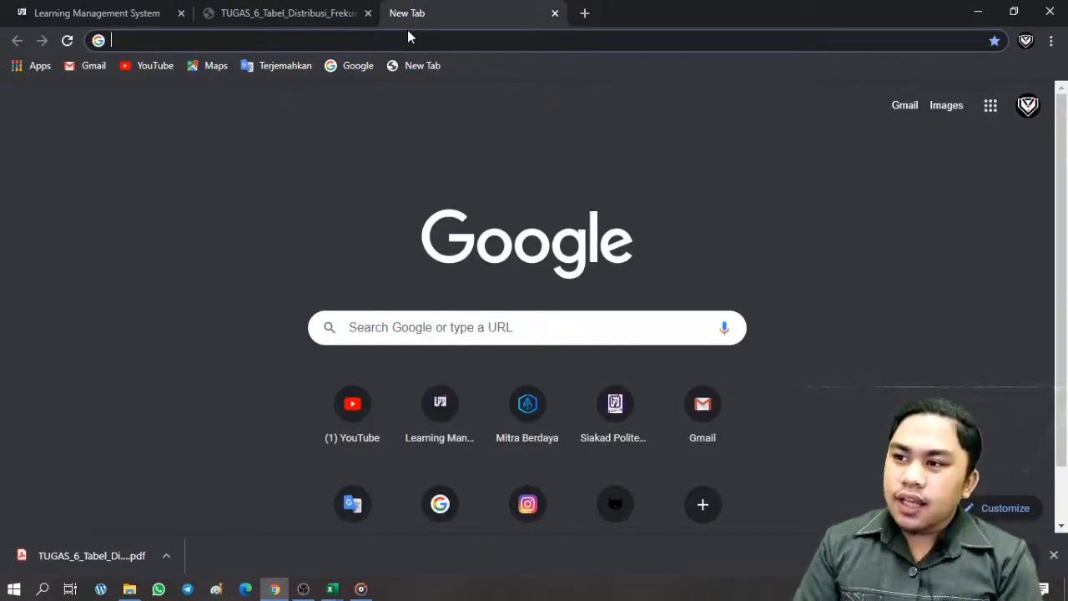
# Search the web for 'pdf to word' and open the iLovePDF 'Konversi PDF ke WORD' result
pyautogui.write('a')
pyautogui.press('BackSpace')
pyautogui.press('BackSpace')
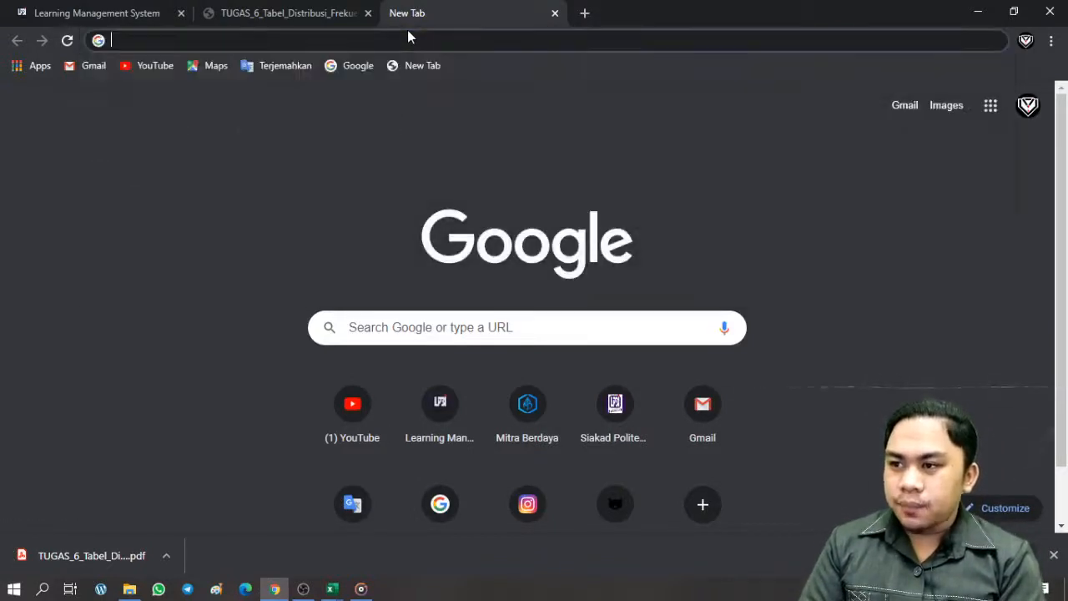
pyautogui.write('pdf to word')
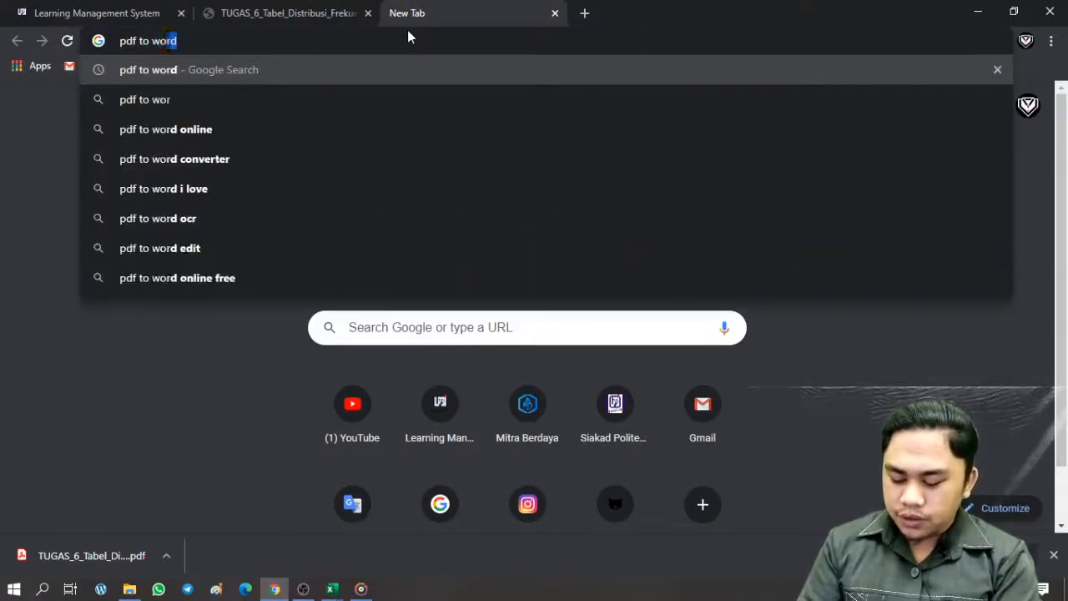
pyautogui.press('Return')
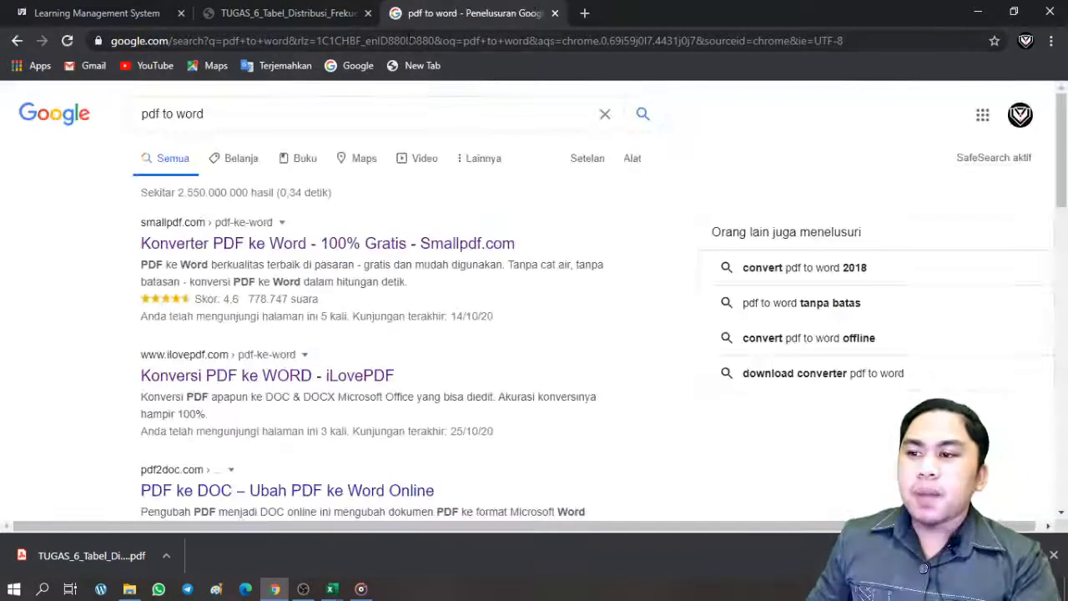
pyautogui.scroll(-3, 358, 271)
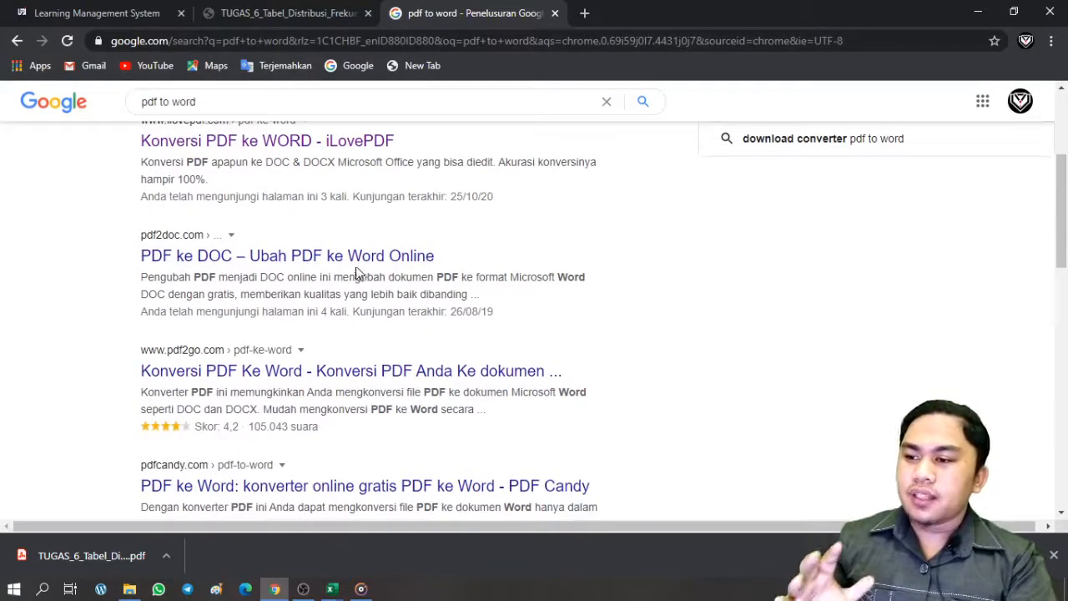
pyautogui.scroll(2, 357, 269)
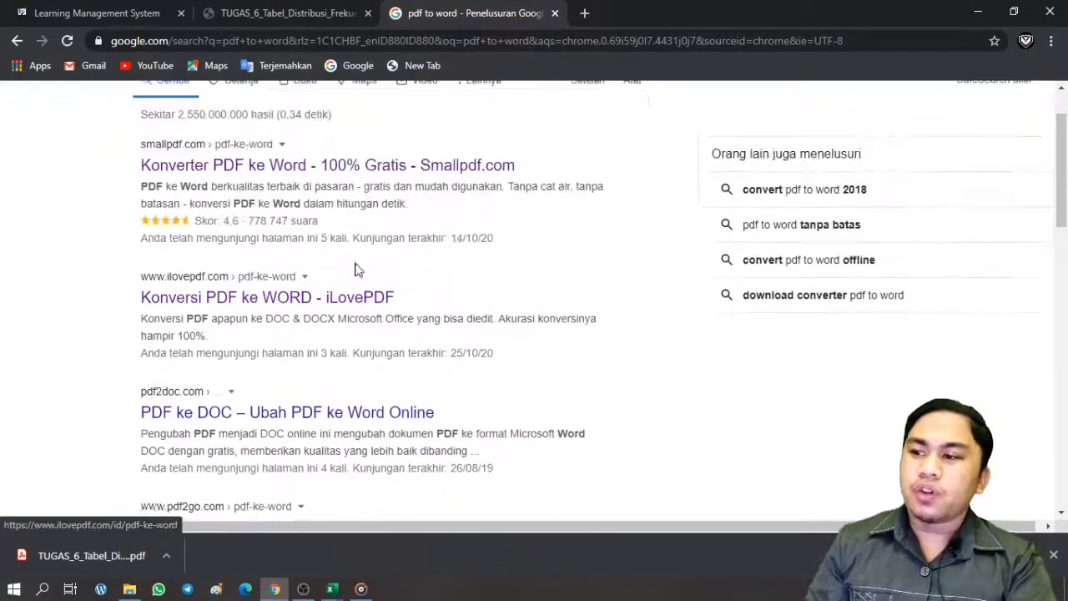
pyautogui.click(319, 300)
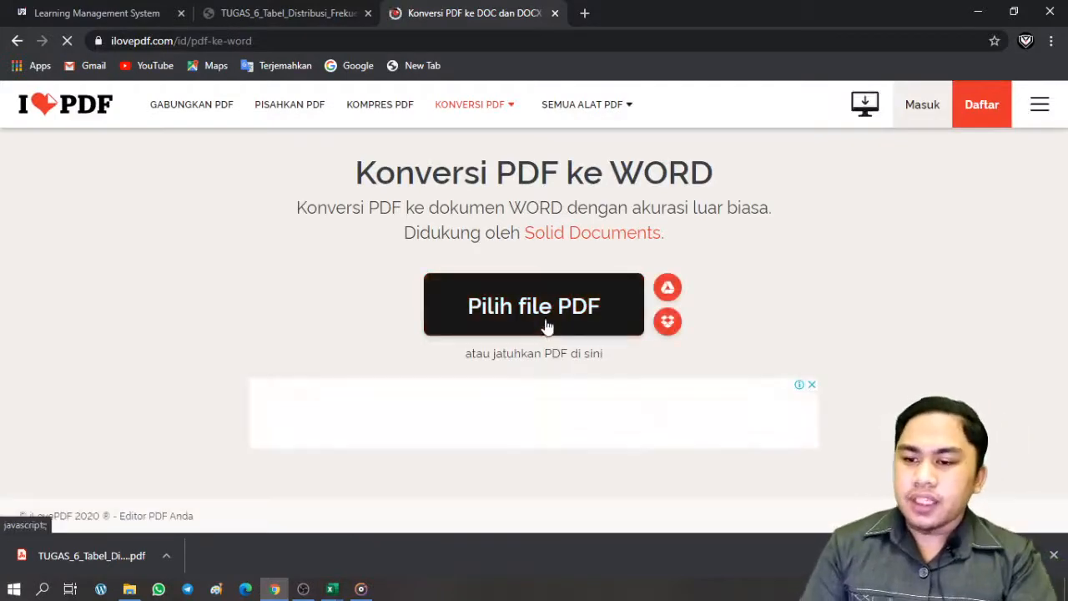
# Convert TUGAS_6_Tabel_Distribusi_Frekuensi (1) PDF to Word in iLovePDF and download the .docx
pyautogui.click(547, 323)
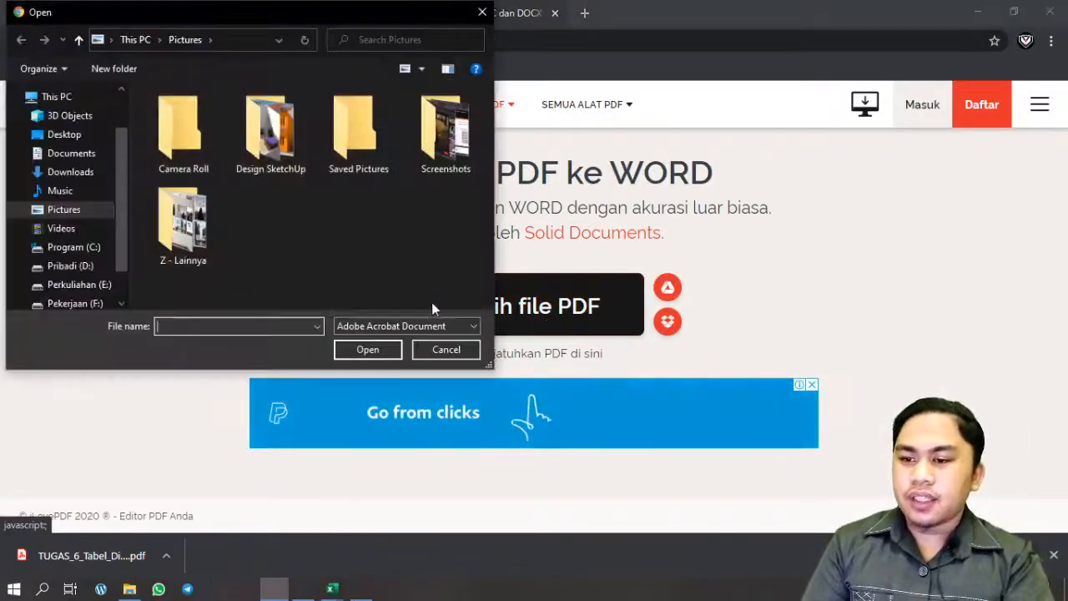
pyautogui.click(70, 172)
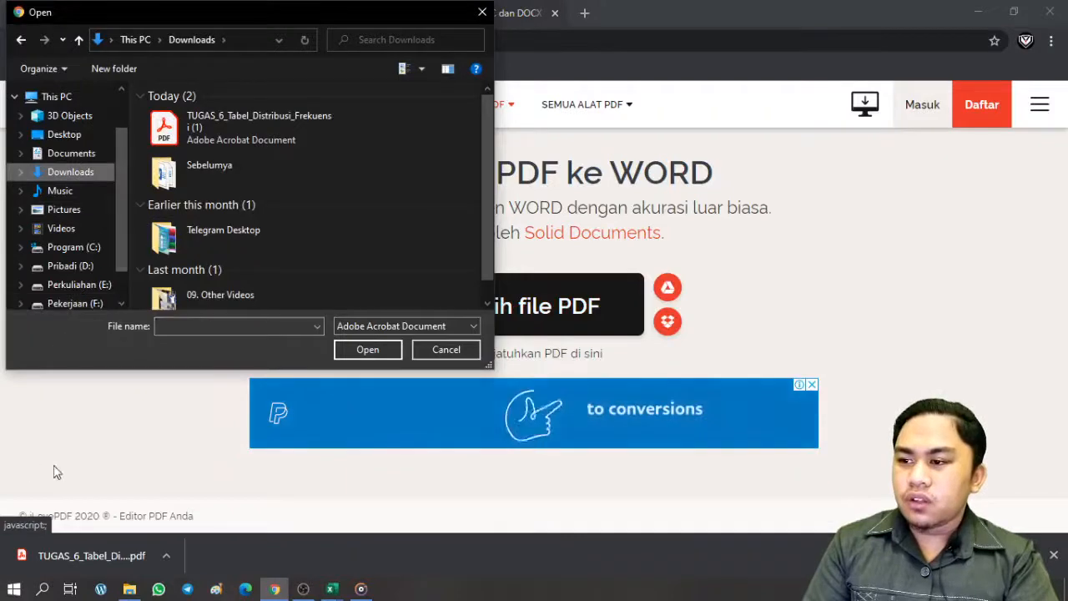
pyautogui.click(236, 140)
pyautogui.click(361, 351)
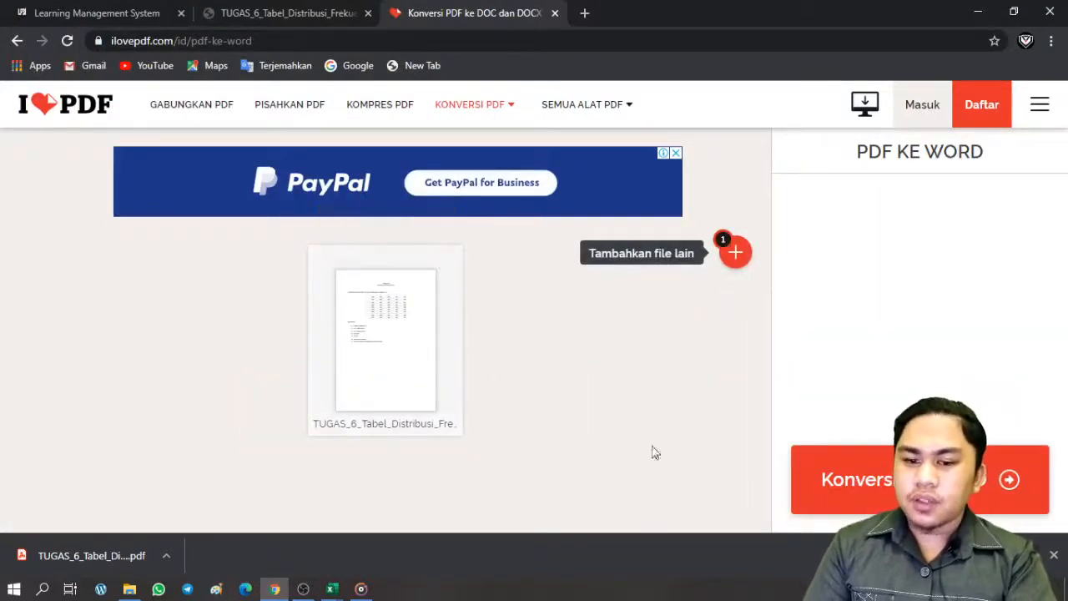
pyautogui.click(918, 479)
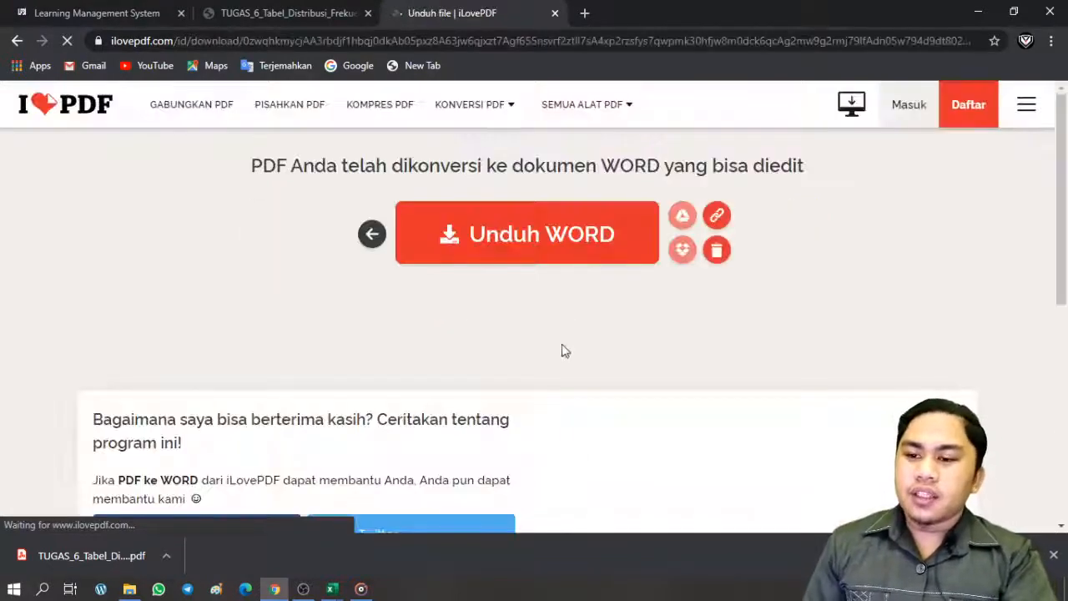
pyautogui.click(608, 238)
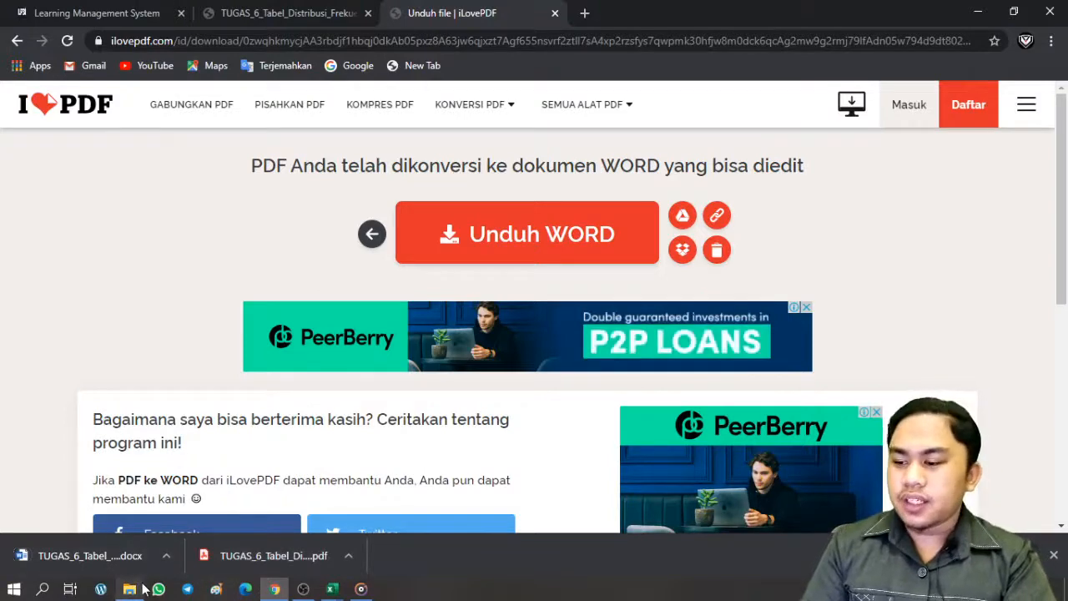
pyautogui.click(140, 591)
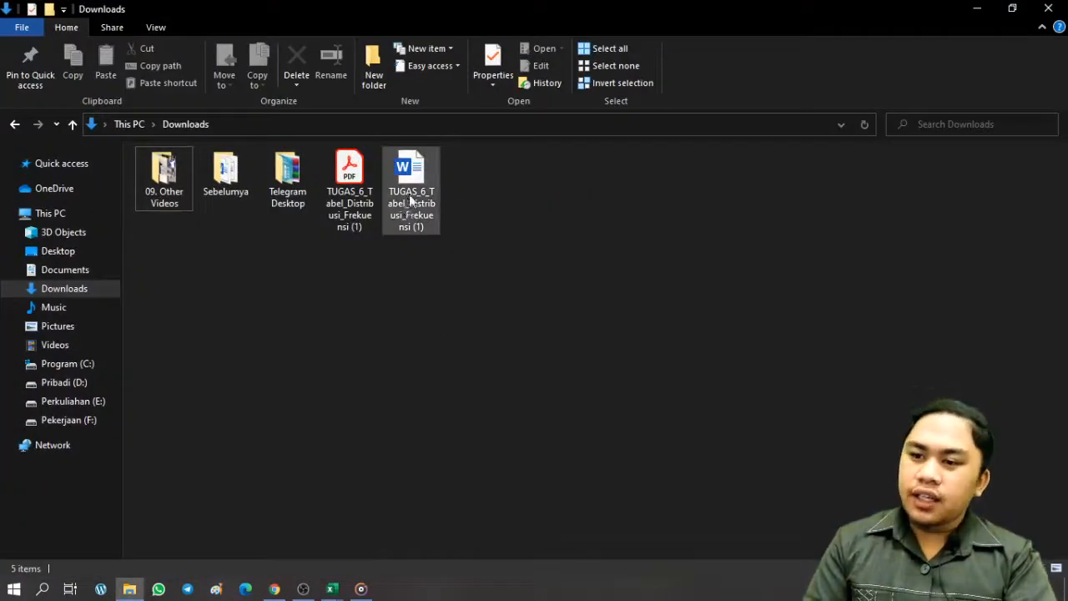
# Select the converted TUGAS_6 Word file in the Downloads folder
pyautogui.click(416, 182)
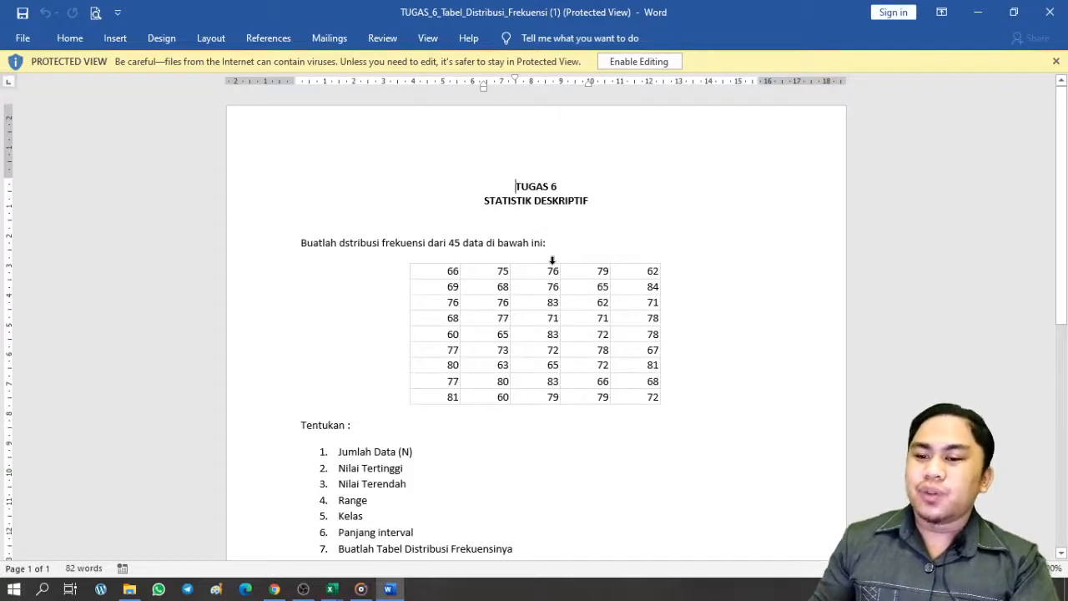
# Enable editing of the Word document and select its 45-value data table for copying
pyautogui.click(639, 63)
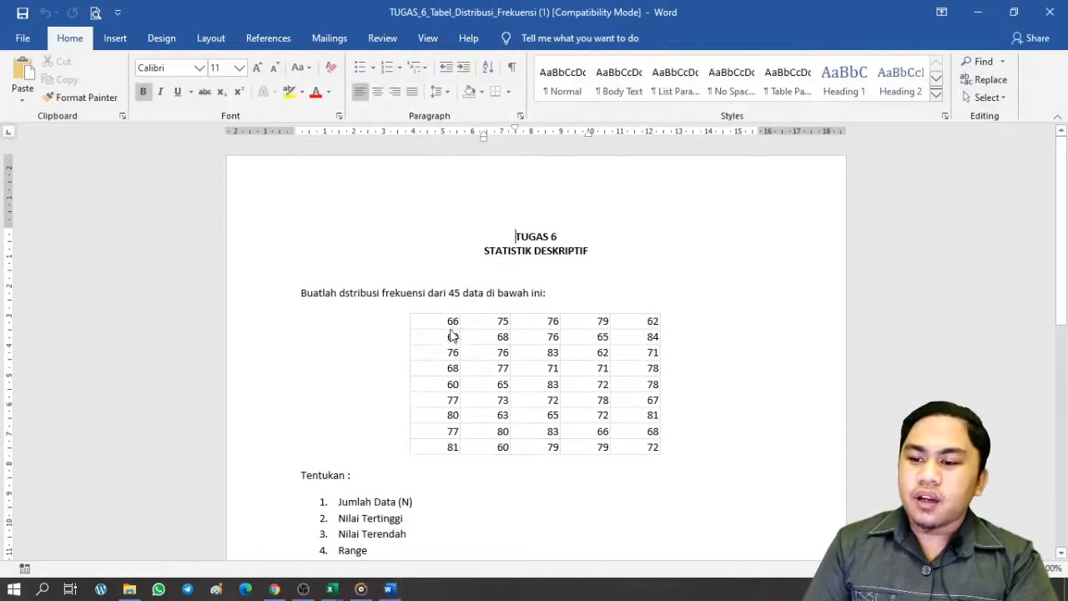
pyautogui.moveTo(410, 321); pyautogui.dragTo(636, 447)
pyautogui.hotkey('ctrl', 'c')
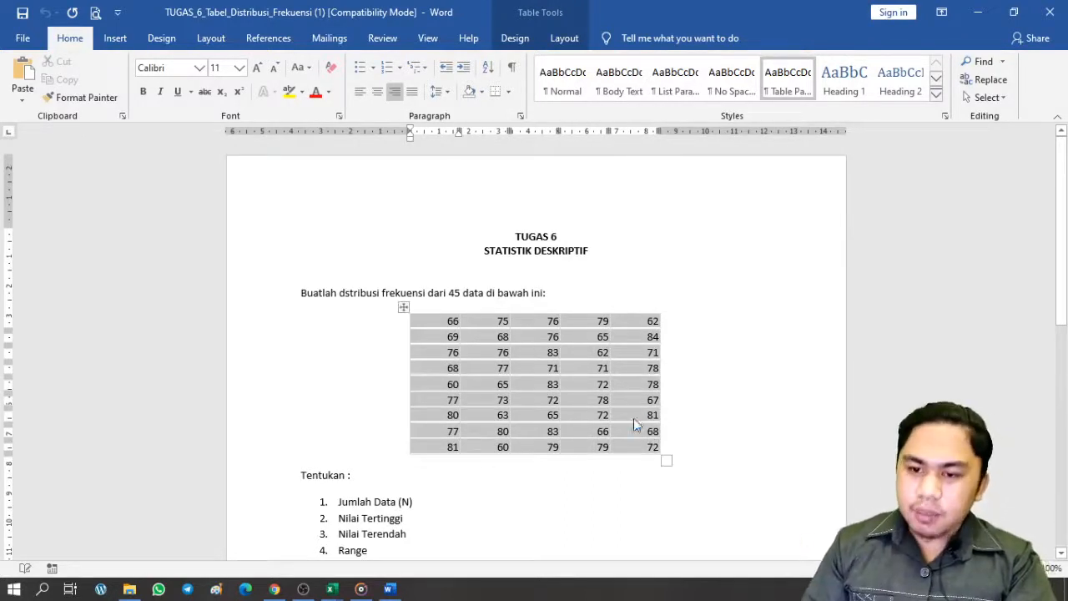
pyautogui.click(332, 588)
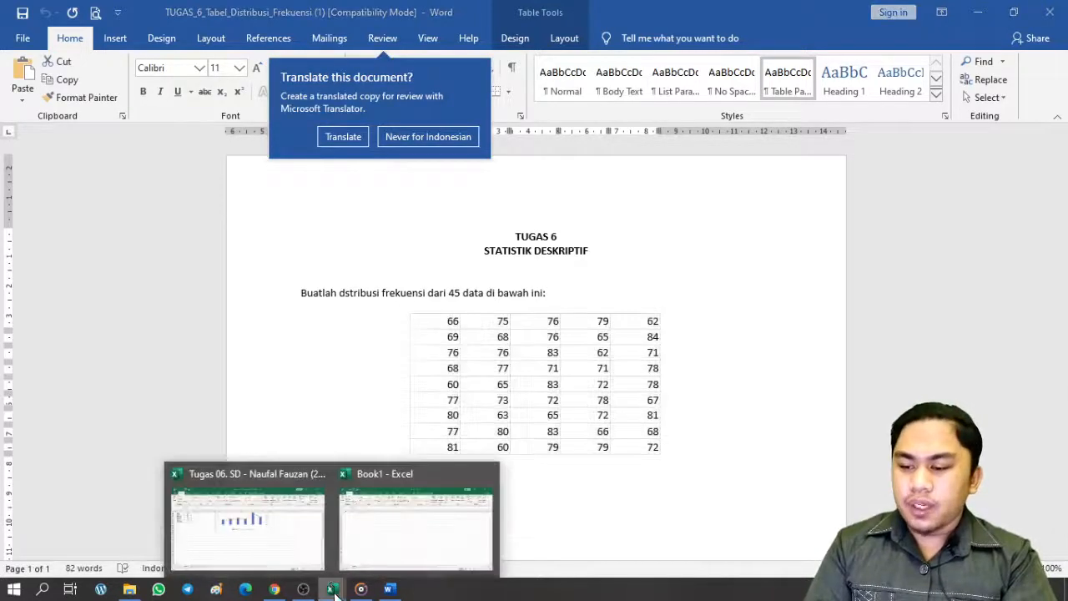
# Paste the 45 numbers into Book1 starting at B2 and centre them in their cells
pyautogui.click(412, 564)
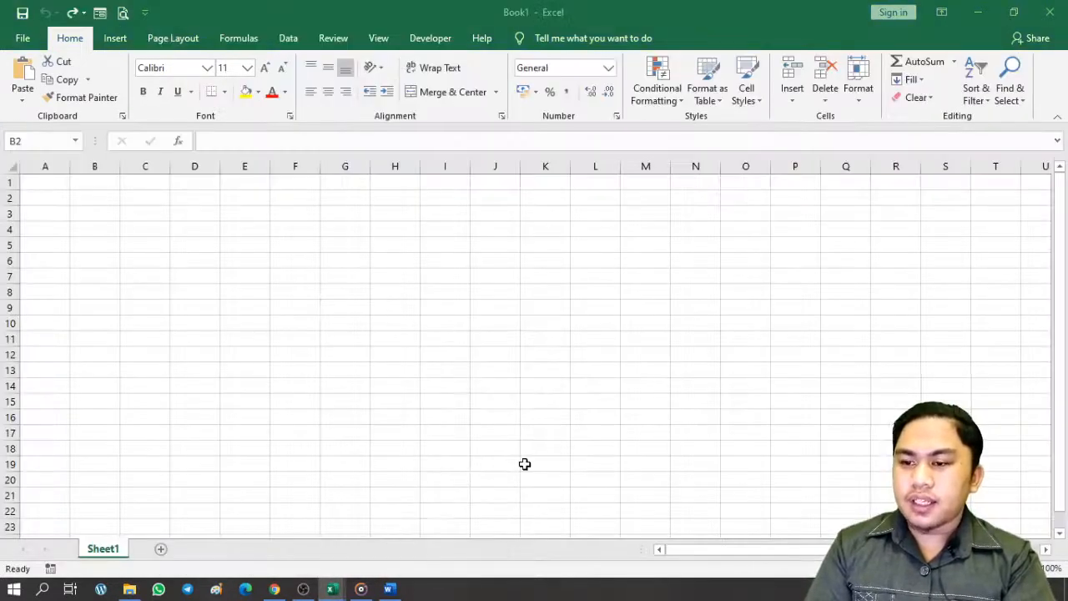
pyautogui.click(51, 214)
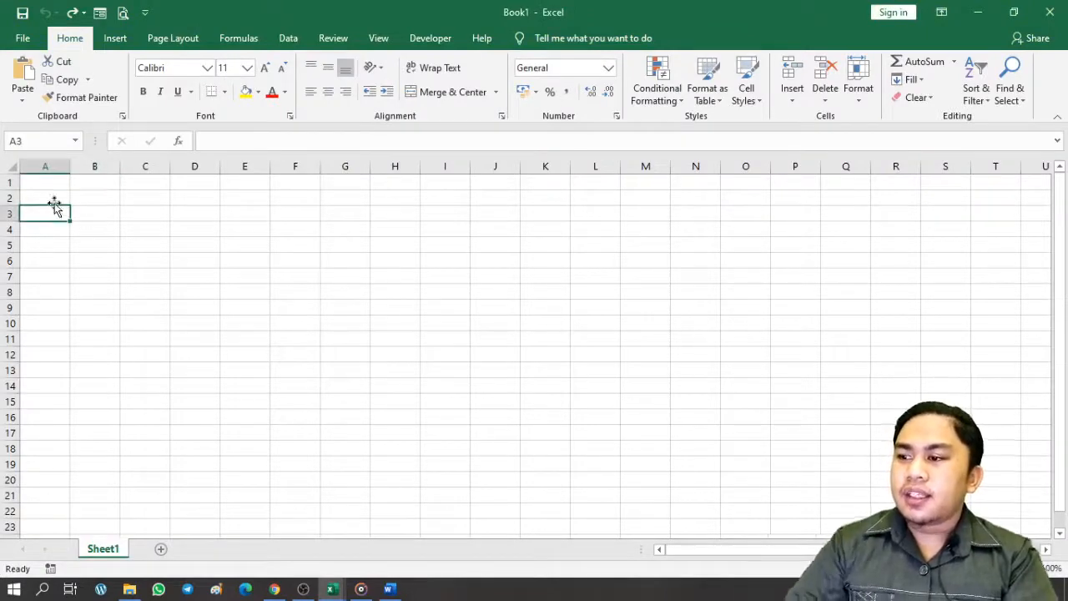
pyautogui.click(62, 197)
pyautogui.click(86, 198)
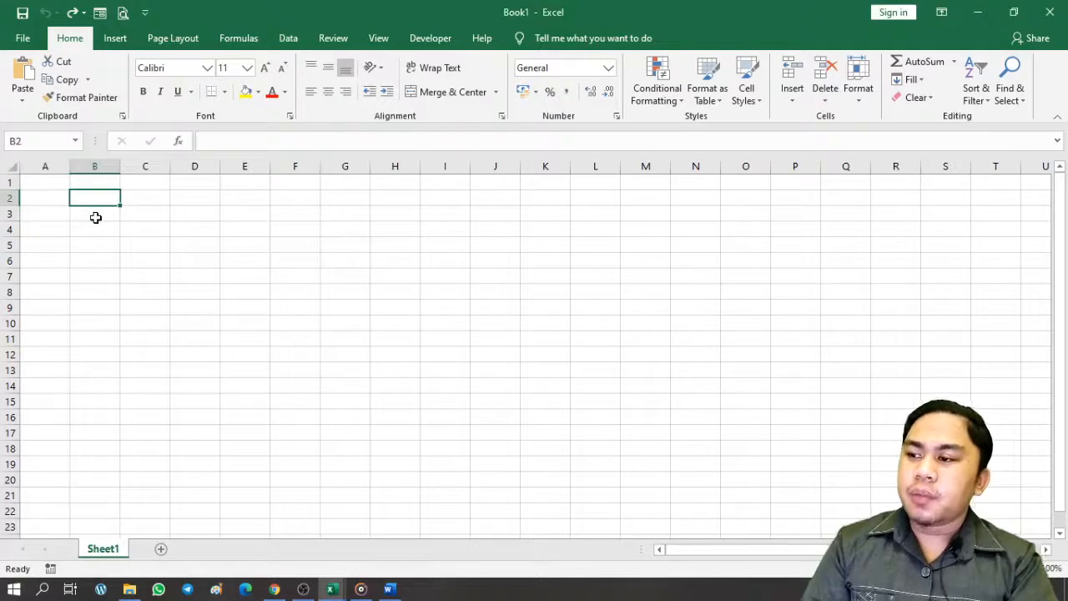
pyautogui.click(200, 310)
pyautogui.click(115, 198)
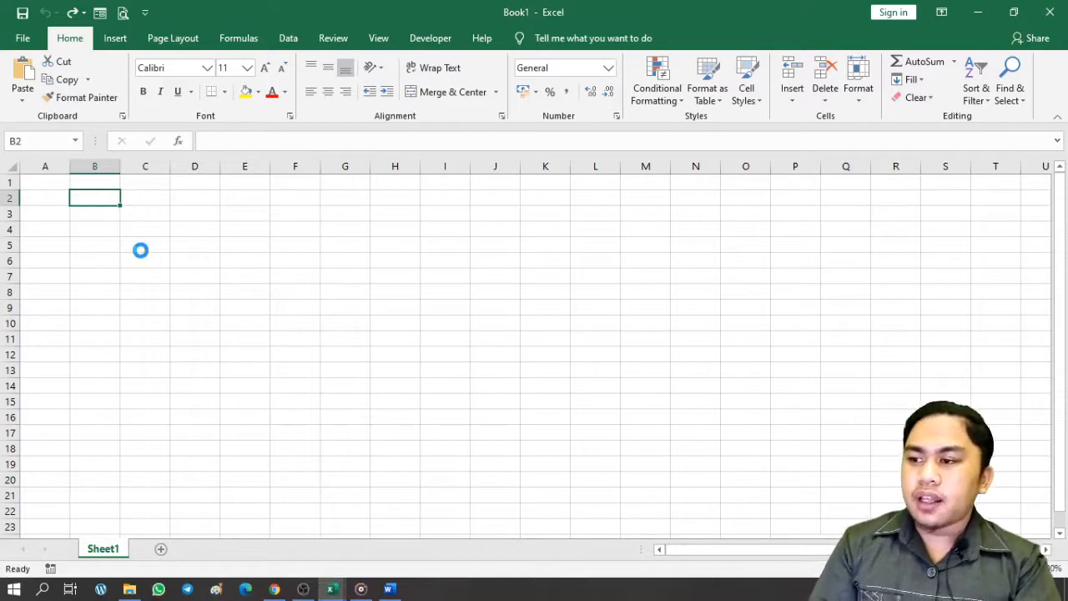
pyautogui.hotkey('ctrl', 'v')
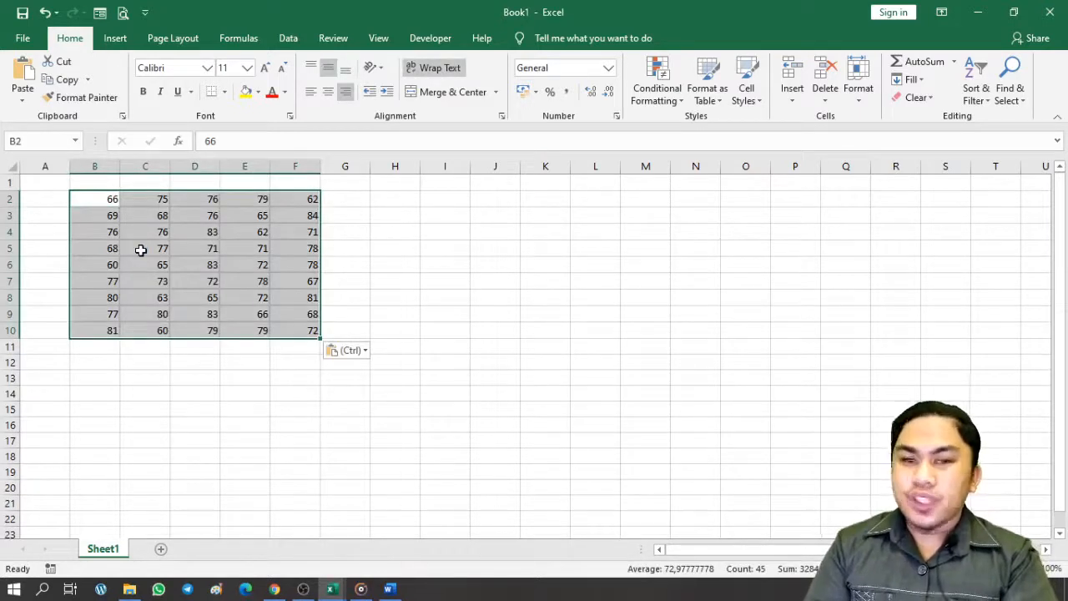
pyautogui.click(329, 92)
pyautogui.click(380, 329)
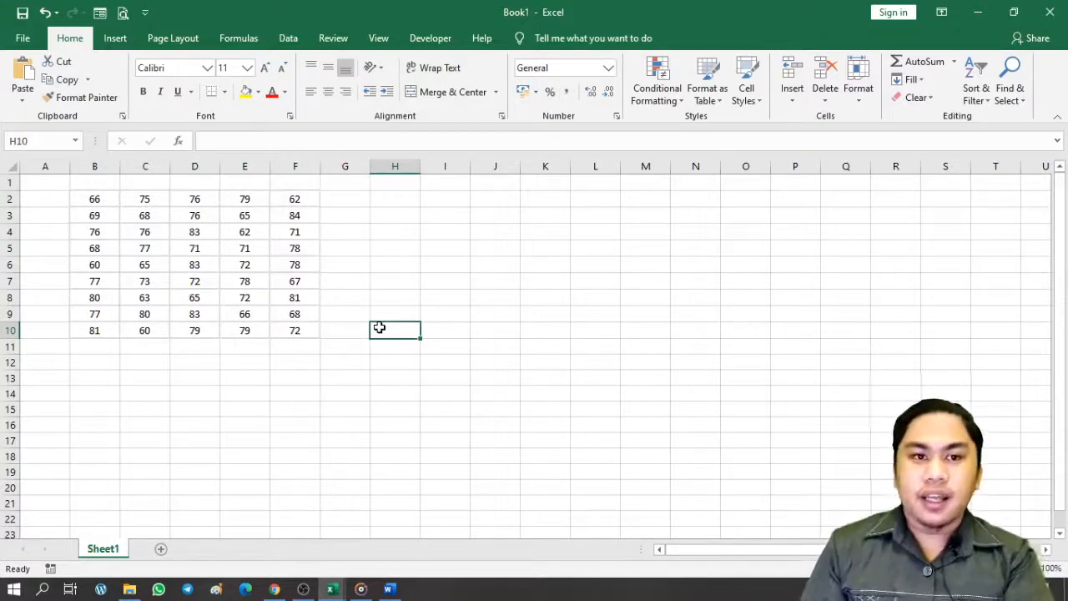
# Apply All Borders to the number block B2:F10
pyautogui.hotkey('ctrl', 'a')
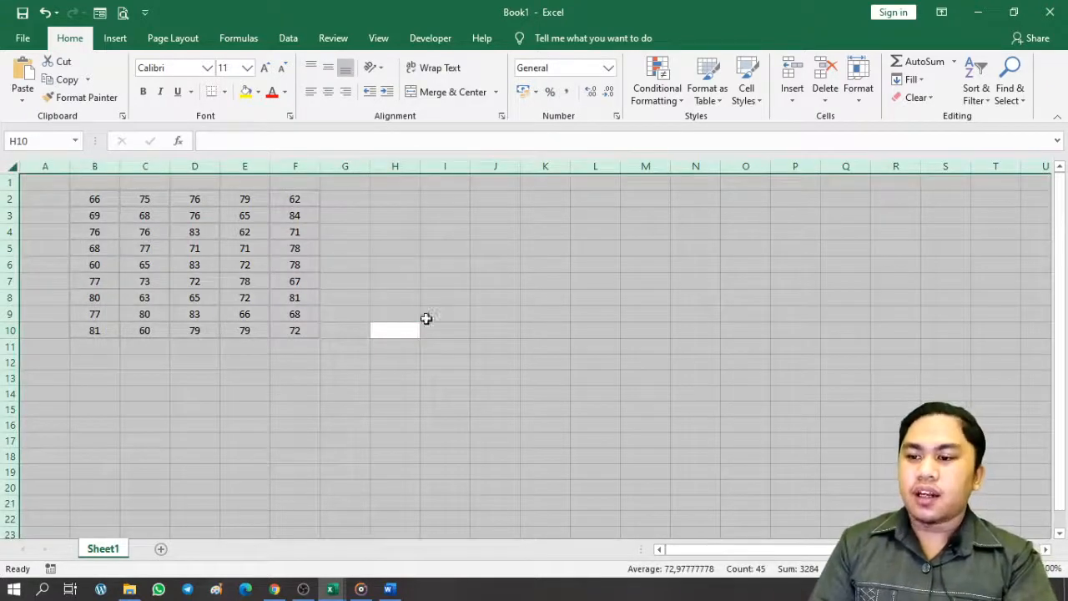
pyautogui.click(500, 331)
pyautogui.click(730, 311)
pyautogui.moveTo(506, 364); pyautogui.dragTo(502, 377)
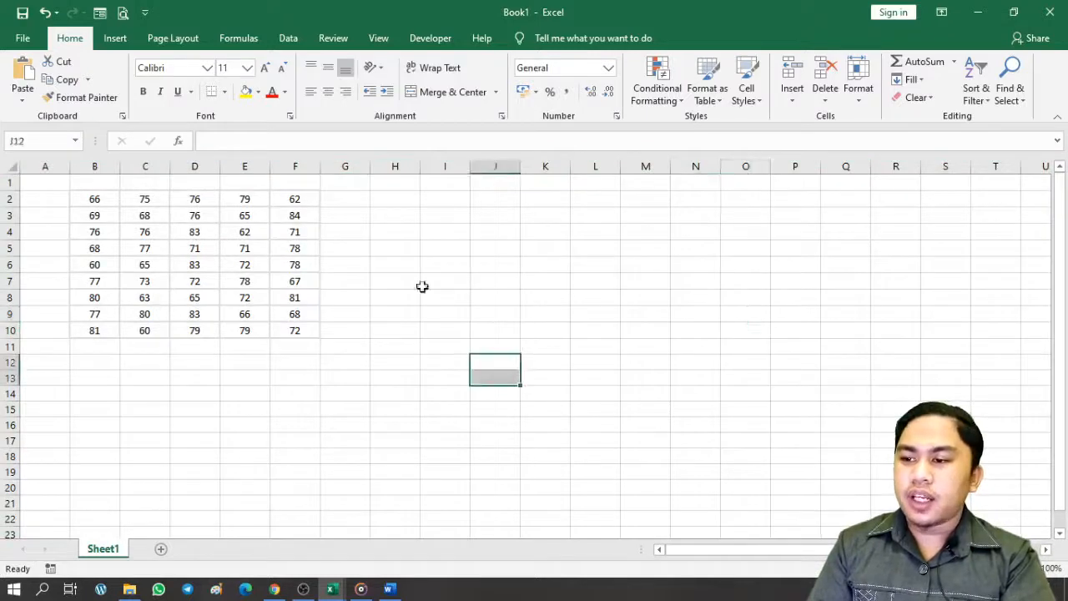
pyautogui.click(610, 268)
pyautogui.hotkey('ctrl', 'a')
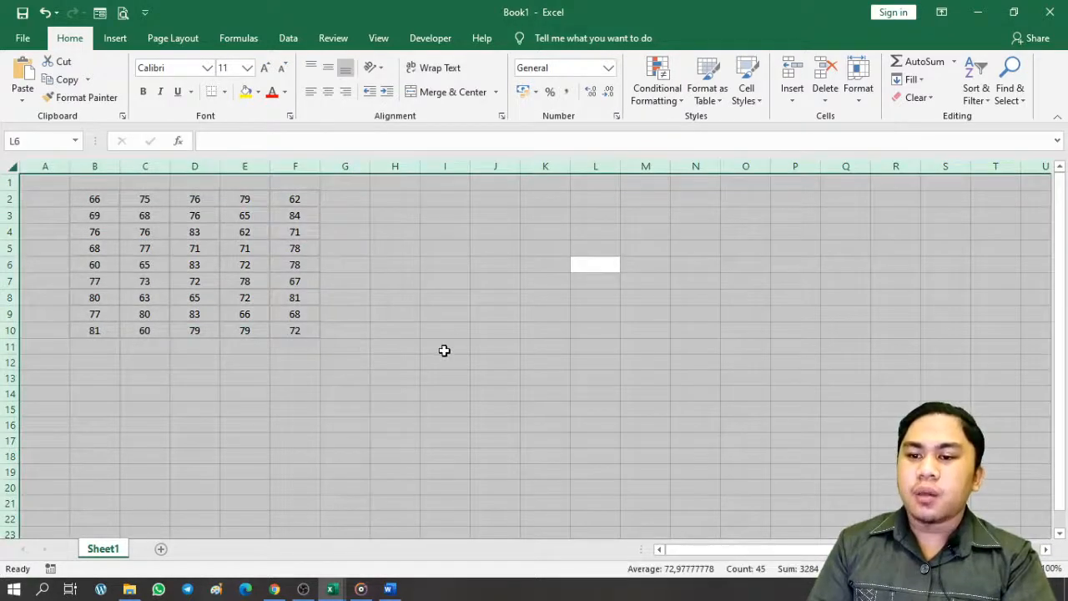
pyautogui.click(248, 265)
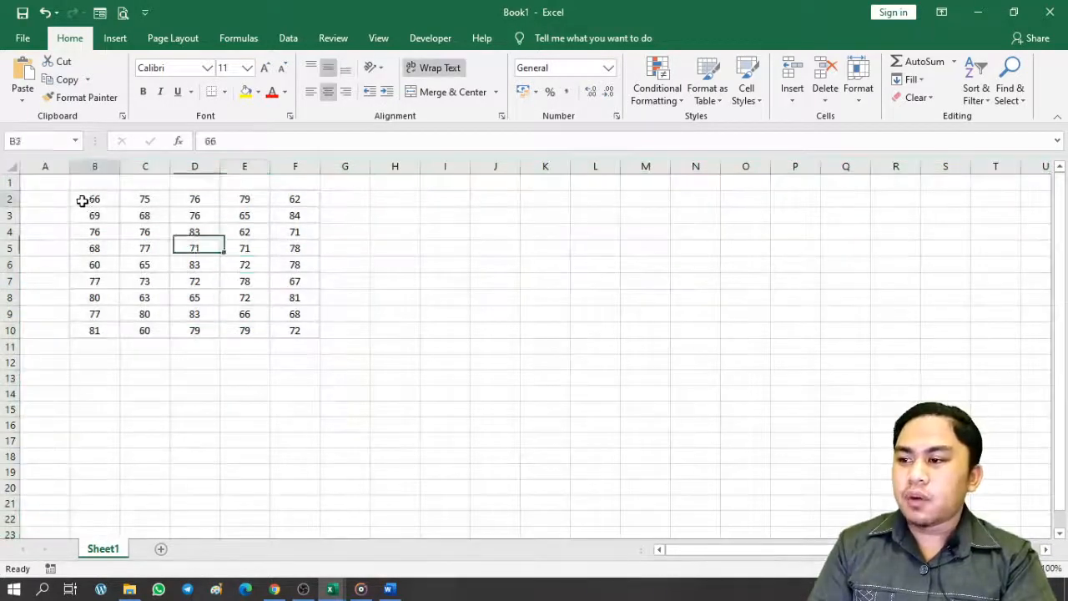
pyautogui.moveTo(84, 200); pyautogui.dragTo(293, 333)
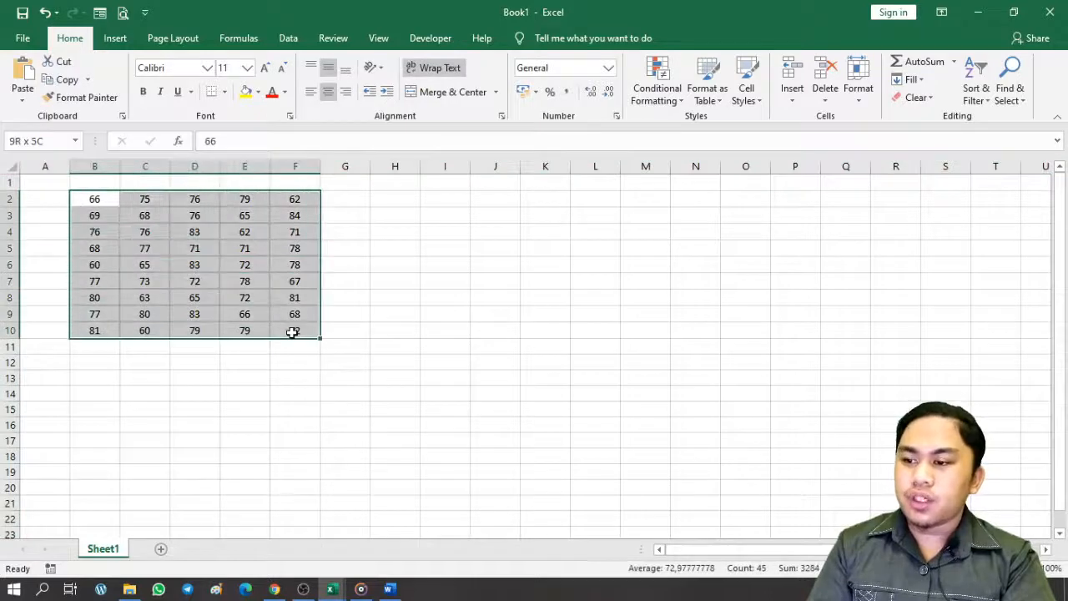
pyautogui.click(224, 91)
pyautogui.click(244, 227)
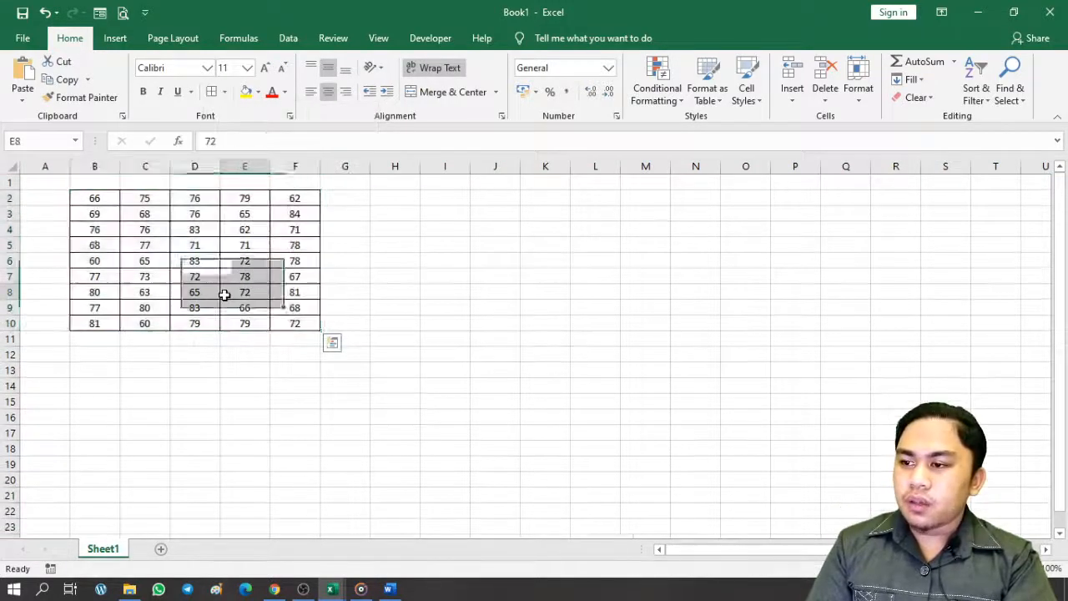
pyautogui.click(84, 200)
pyautogui.hotkey('ctrl', 'a')
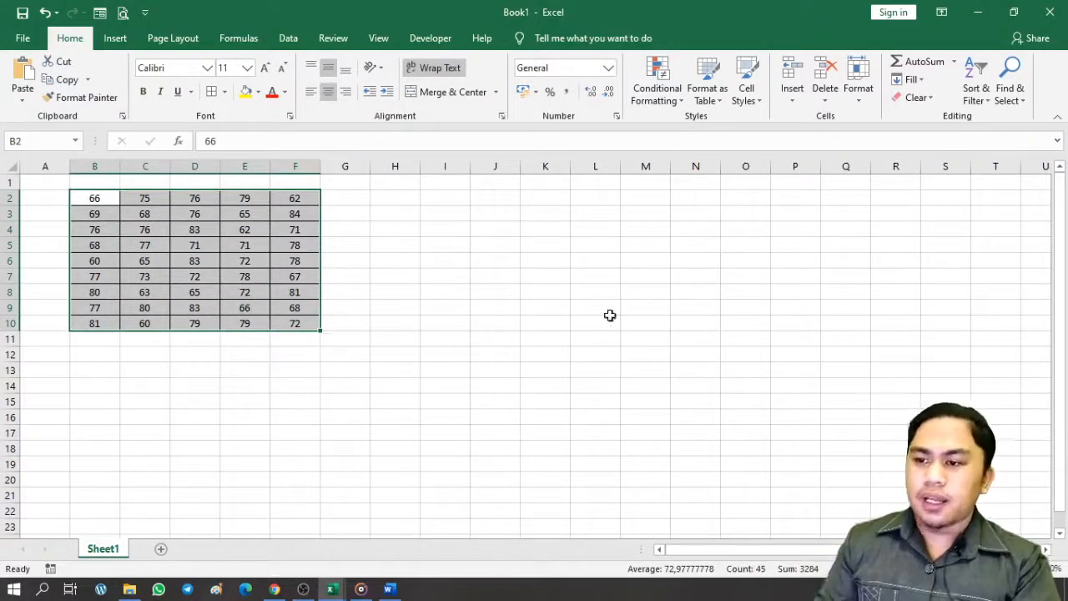
pyautogui.click(657, 323)
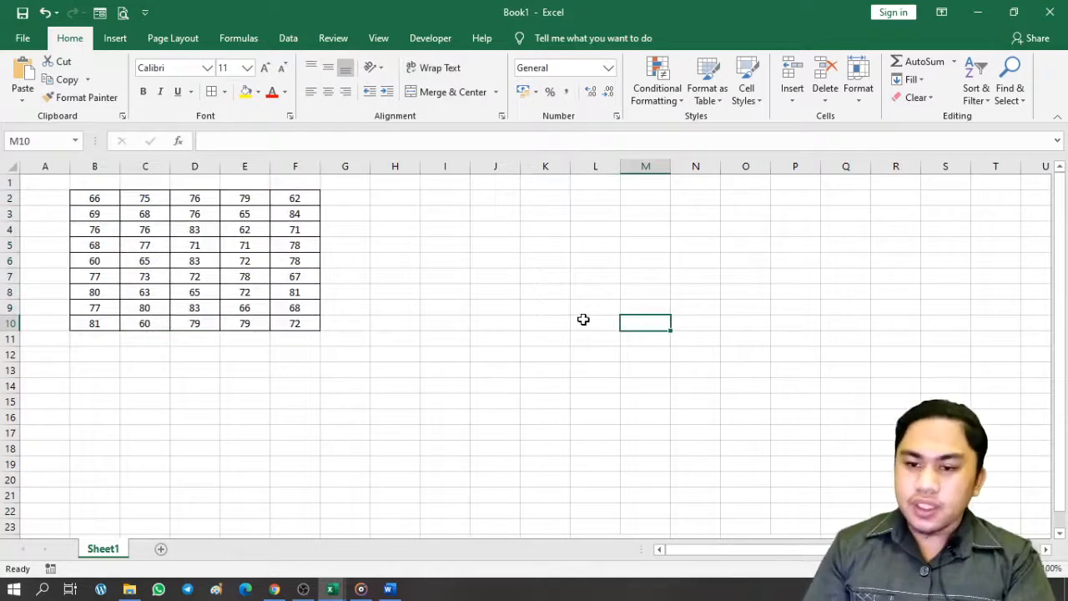
# Format the entire sheet in Times New Roman at font size 12
pyautogui.click(447, 279)
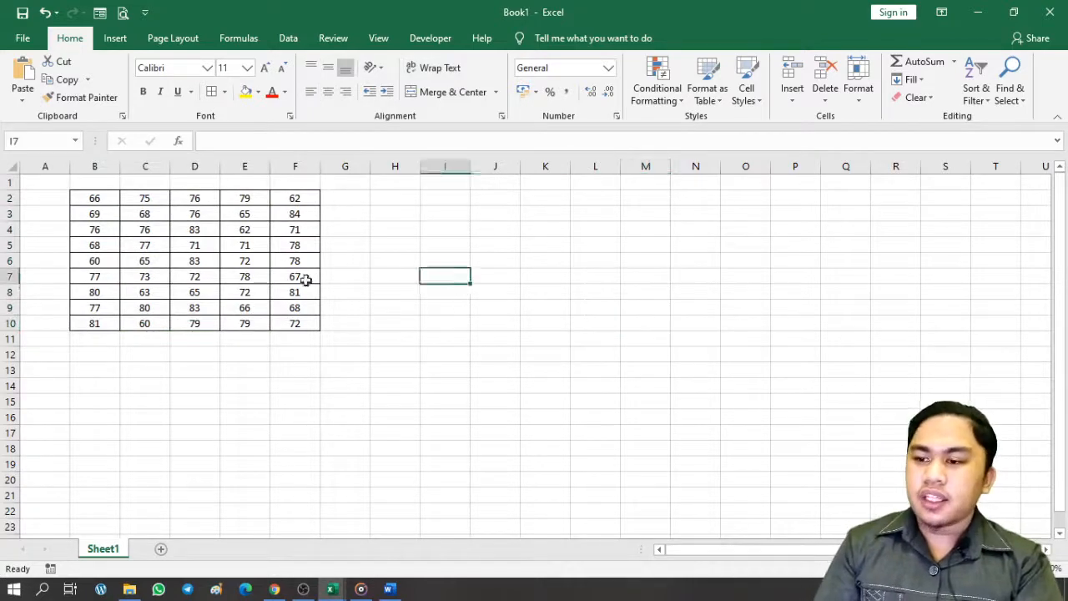
pyautogui.click(729, 334)
pyautogui.hotkey('ctrl', 'a')
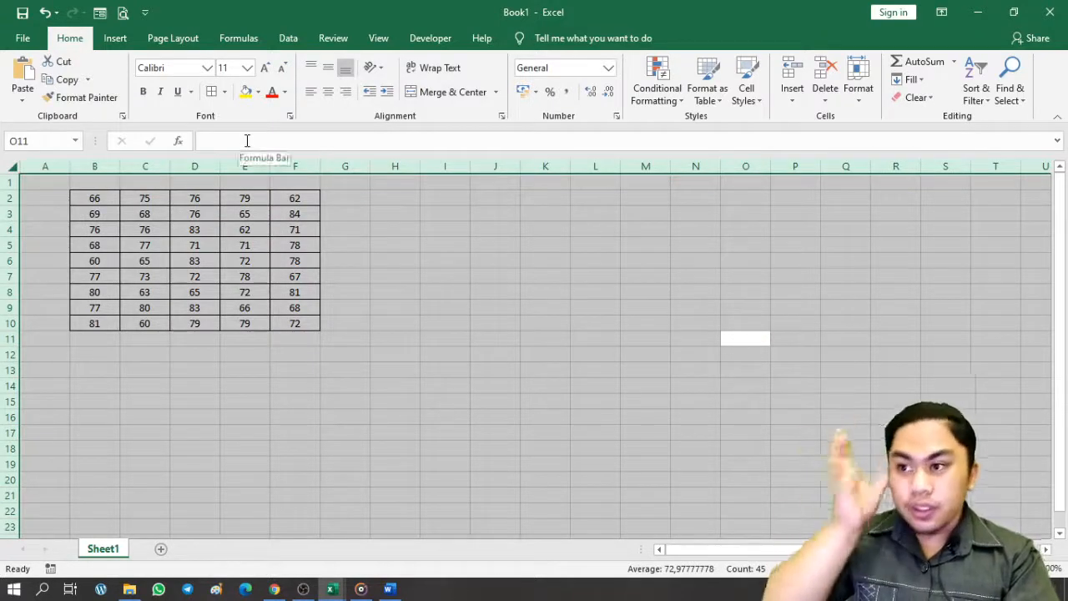
pyautogui.click(264, 66)
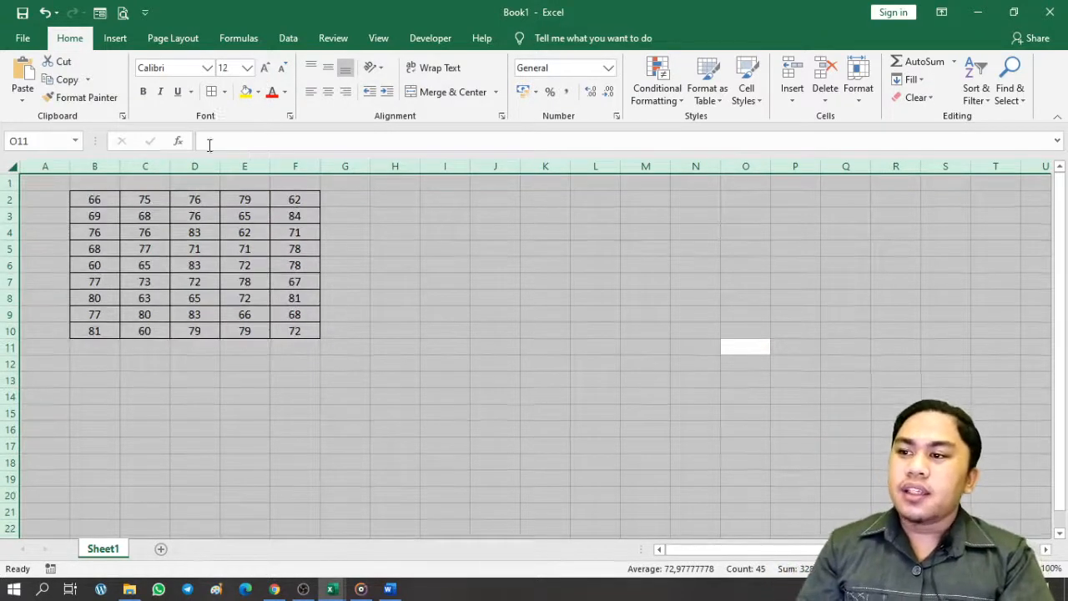
pyautogui.click(191, 68)
pyautogui.write('Times New Roman')
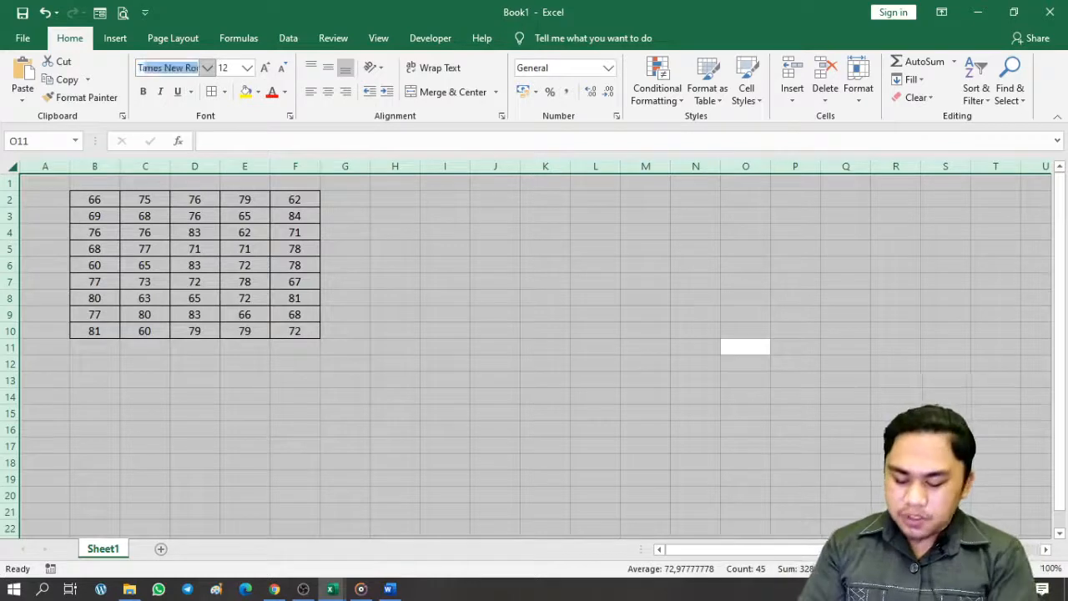
pyautogui.press('Return')
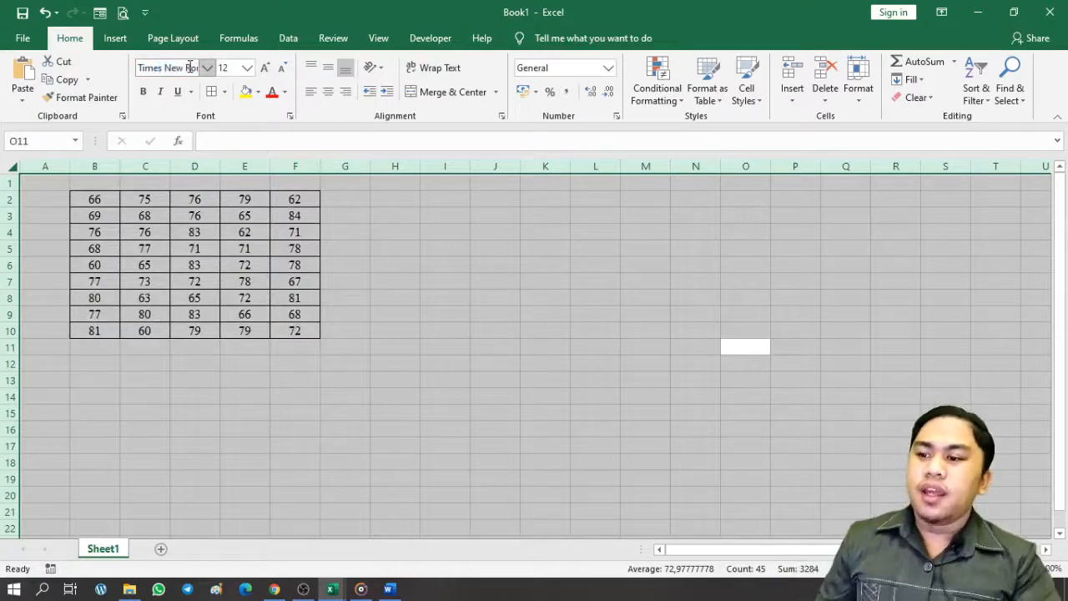
pyautogui.click(312, 294)
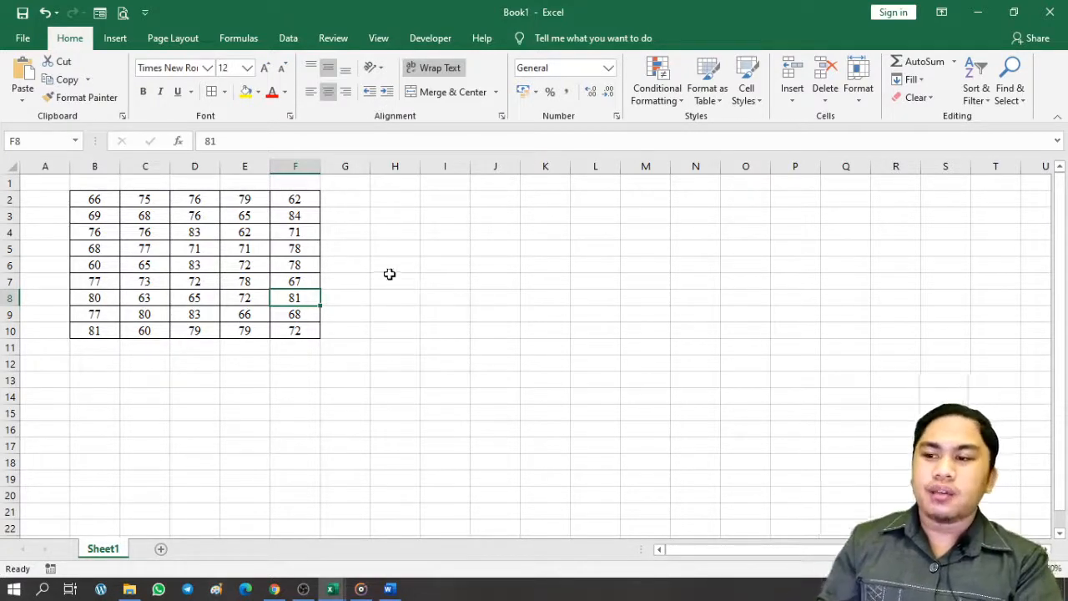
pyautogui.click(391, 269)
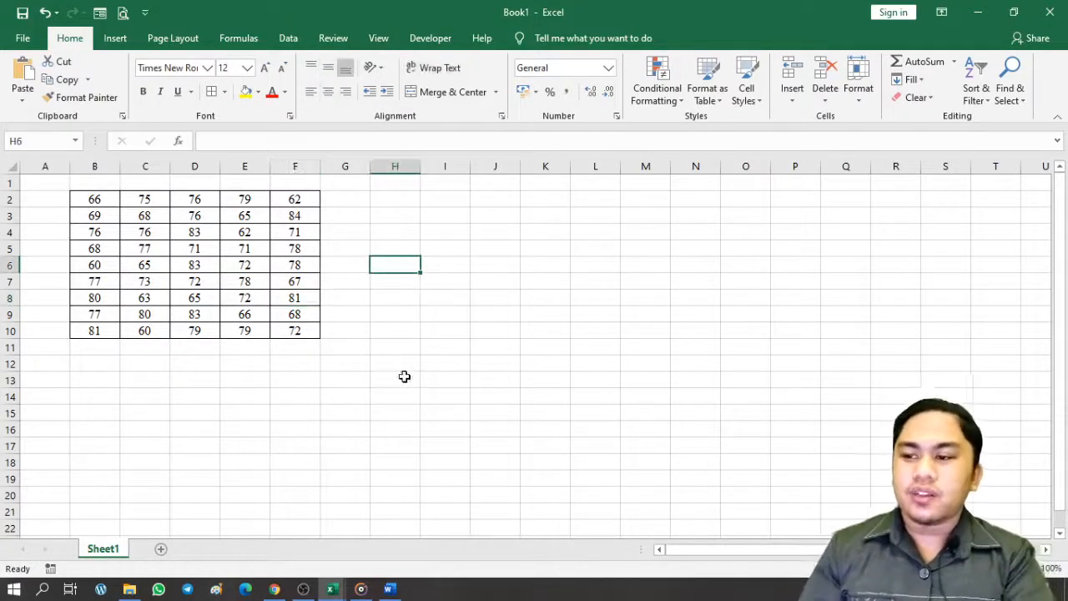
pyautogui.click(343, 583)
pyautogui.click(291, 535)
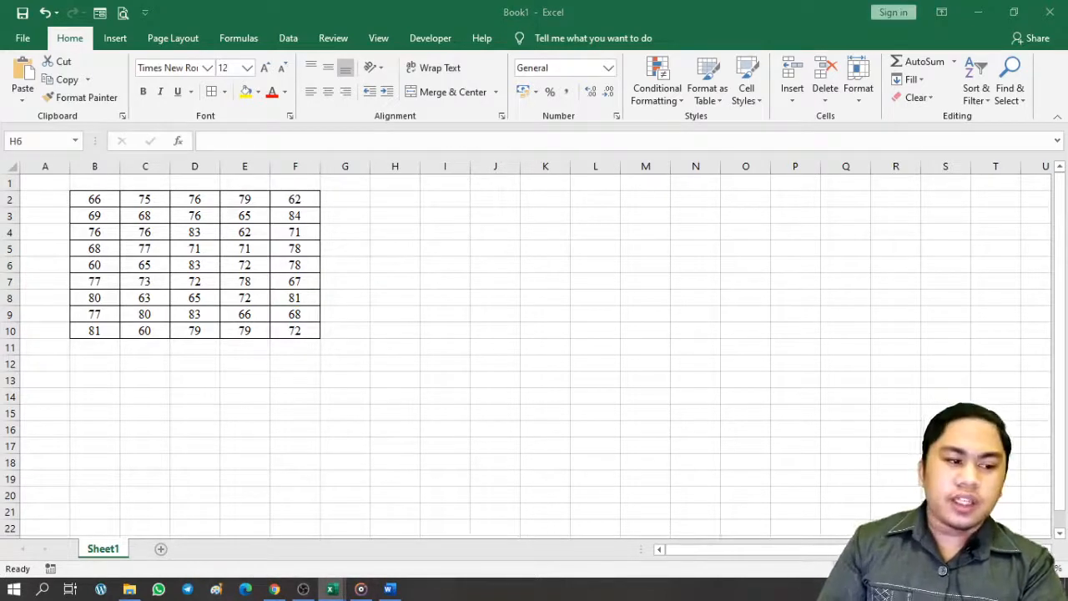
pyautogui.click(389, 590)
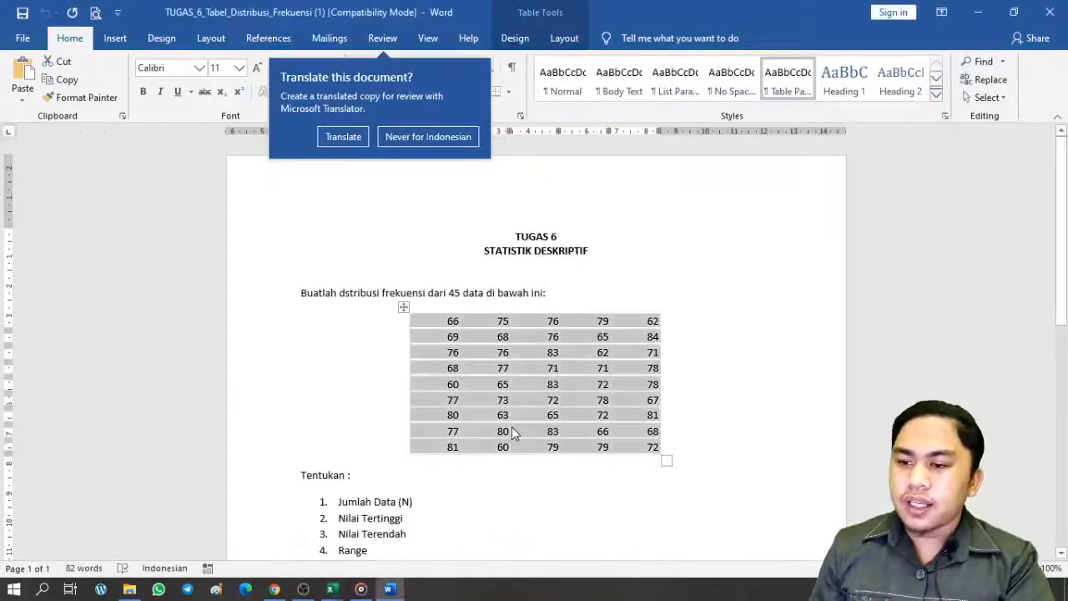
pyautogui.scroll(-2, 513, 427)
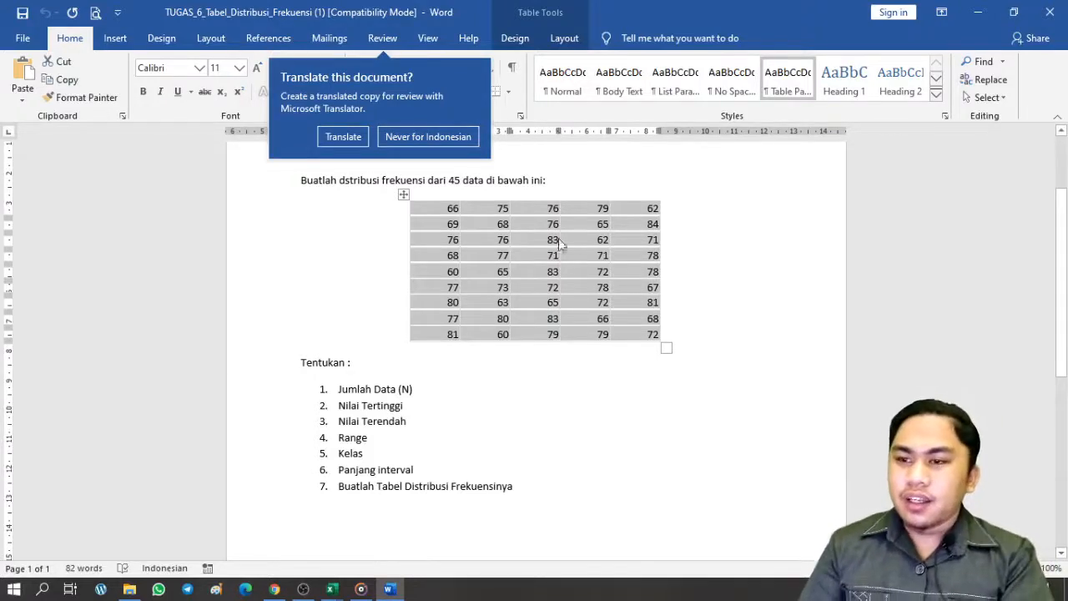
pyautogui.click(978, 13)
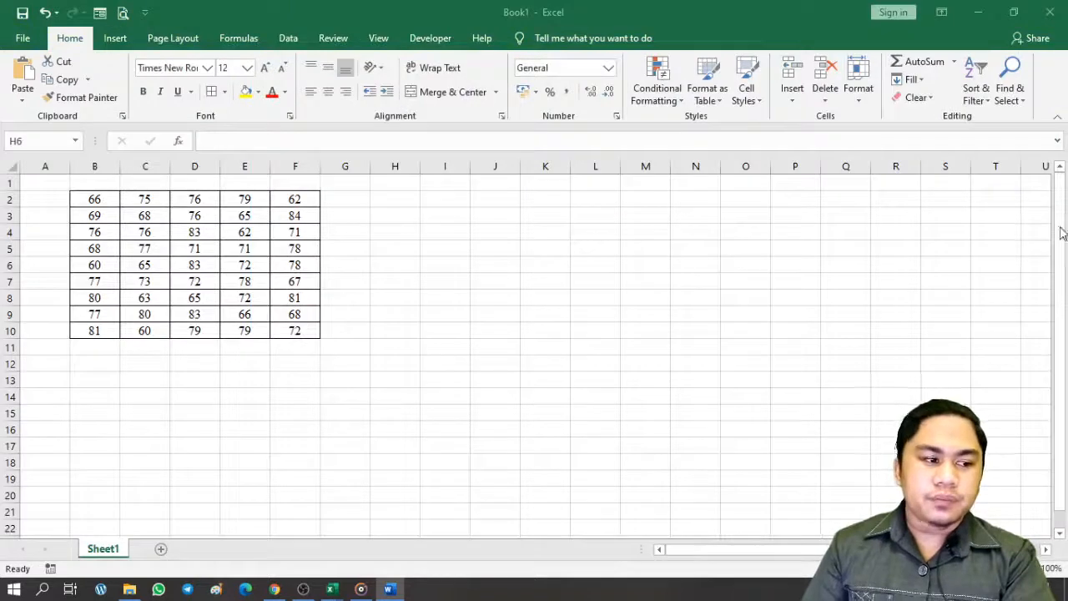
# Enter the label 'Jumlah Data' and move it from B12 down to B13
pyautogui.click(110, 361)
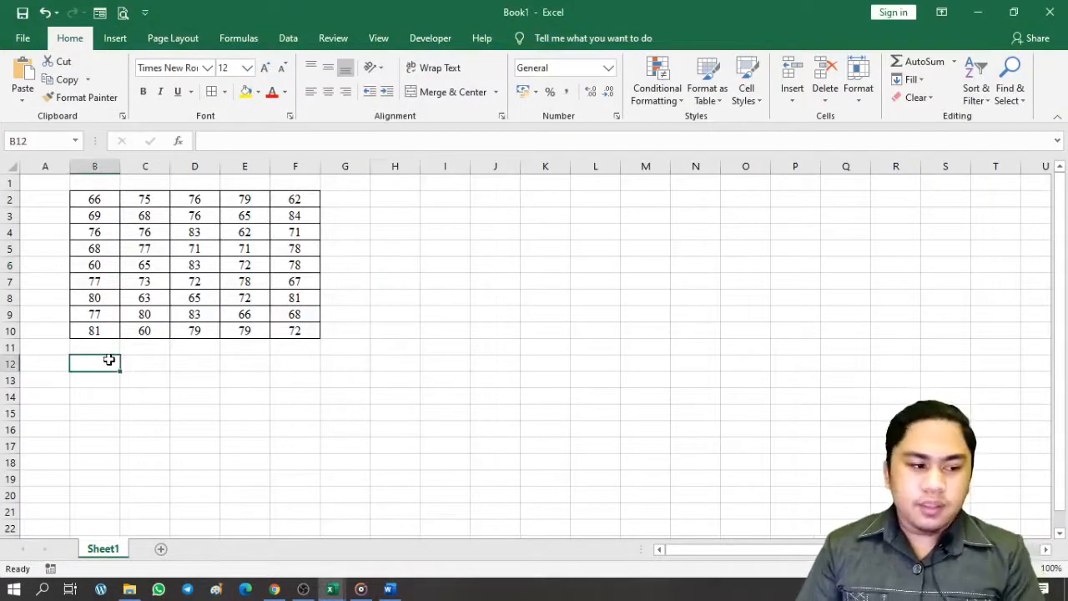
pyautogui.write('Jumah')
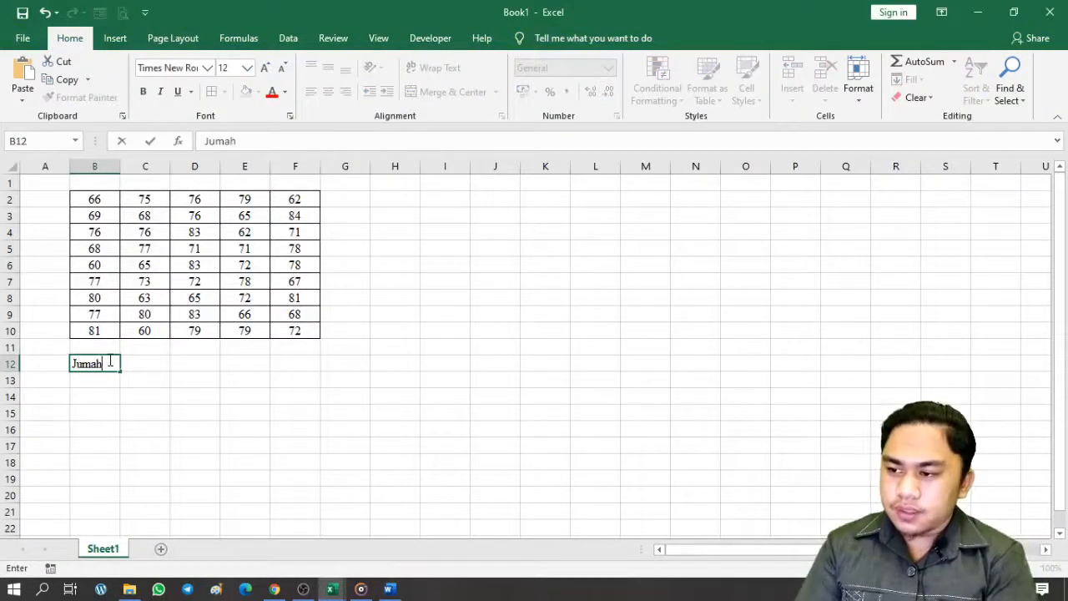
pyautogui.press('BackSpace')
pyautogui.press('BackSpace')
pyautogui.write('lah Dat')
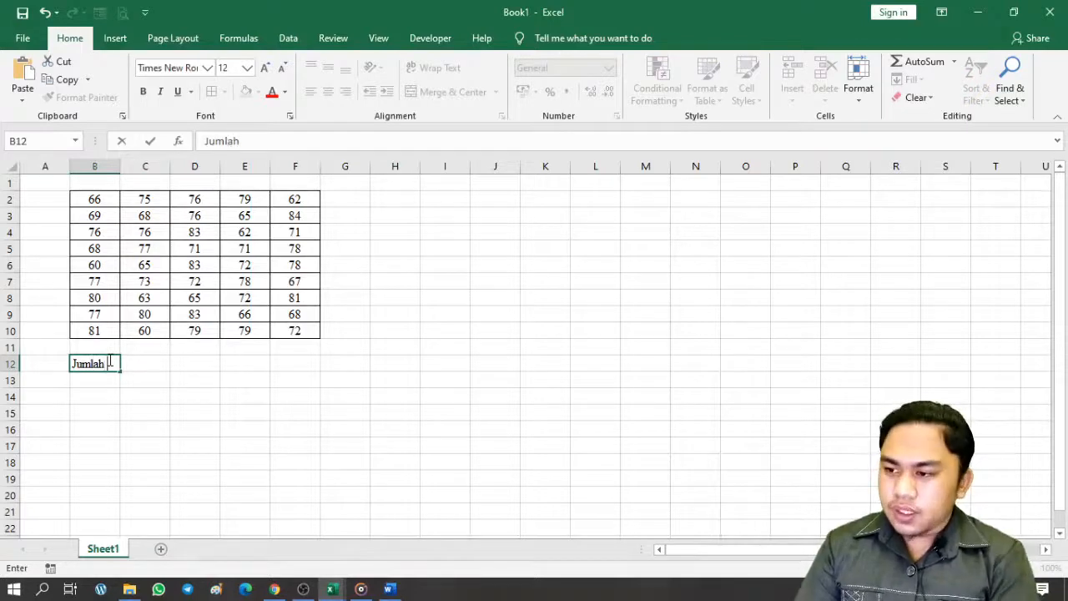
pyautogui.write('a')
pyautogui.press('Return')
pyautogui.click(109, 361)
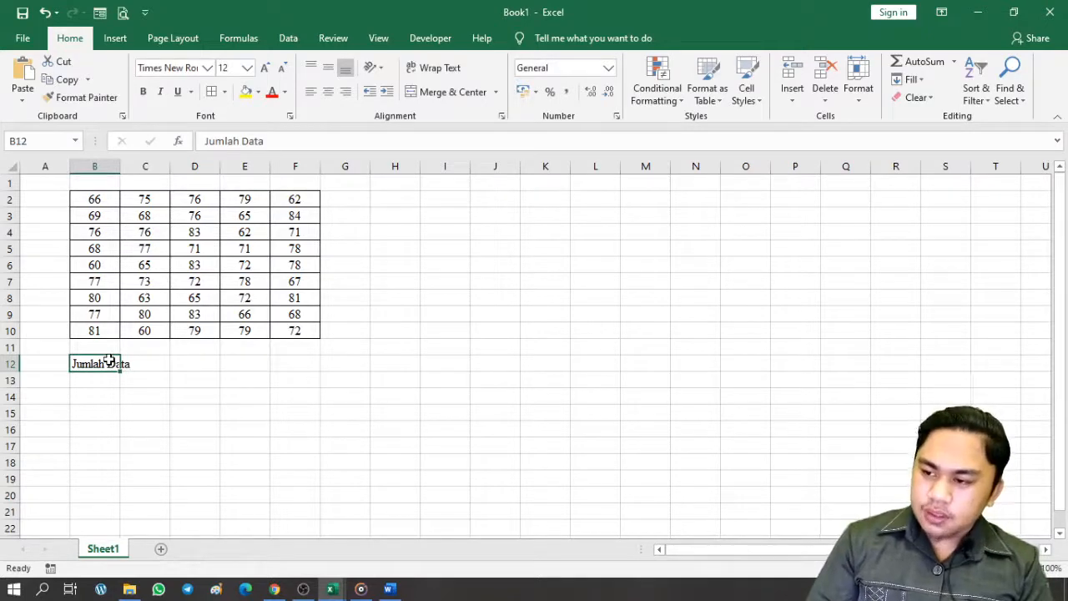
pyautogui.hotkey('ctrl', 'x')
pyautogui.press('Down')
pyautogui.hotkey('ctrl', 'v')
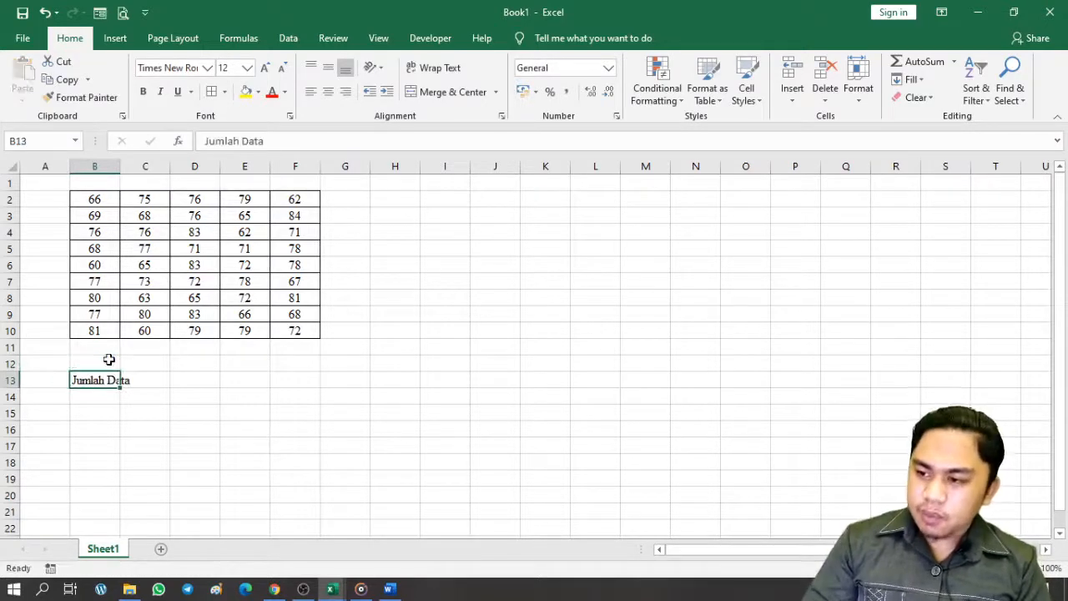
# Add headings 'Decimal' in C12 and 'Nilai Bulat' in D12, and enter 1,2 in C13
pyautogui.press('Up')
pyautogui.press('Right')
pyautogui.write('Decimal')
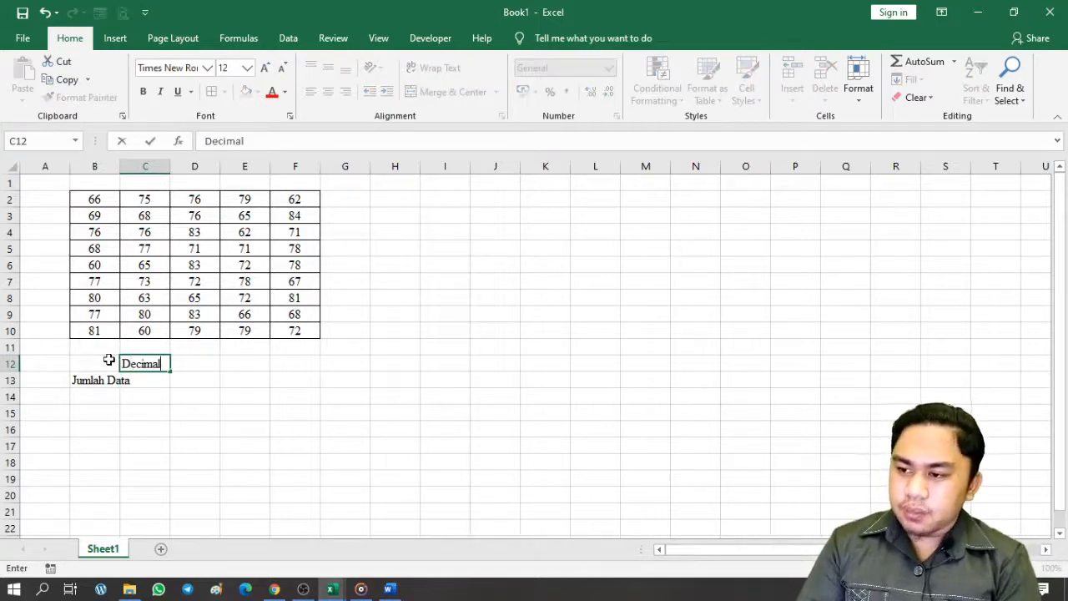
pyautogui.press('Tab')
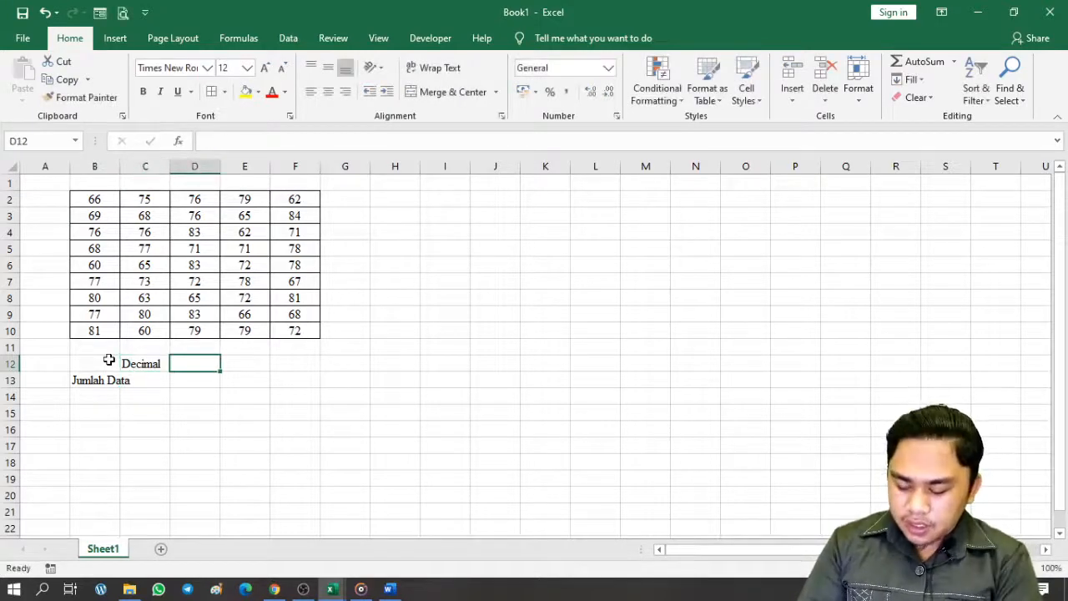
pyautogui.write('Nilai')
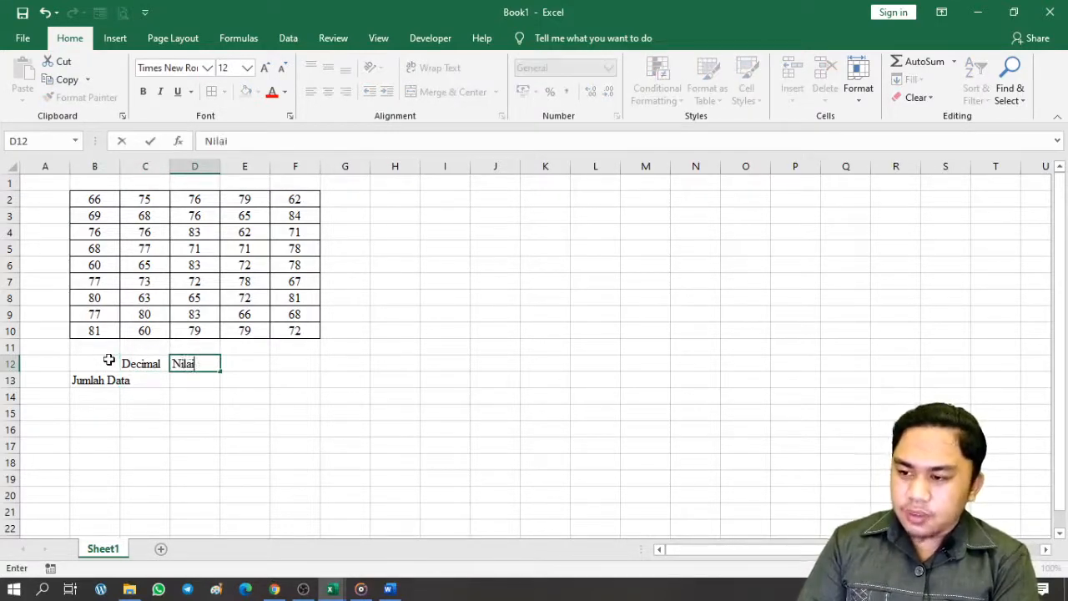
pyautogui.write(' Bulat')
pyautogui.press('Return')
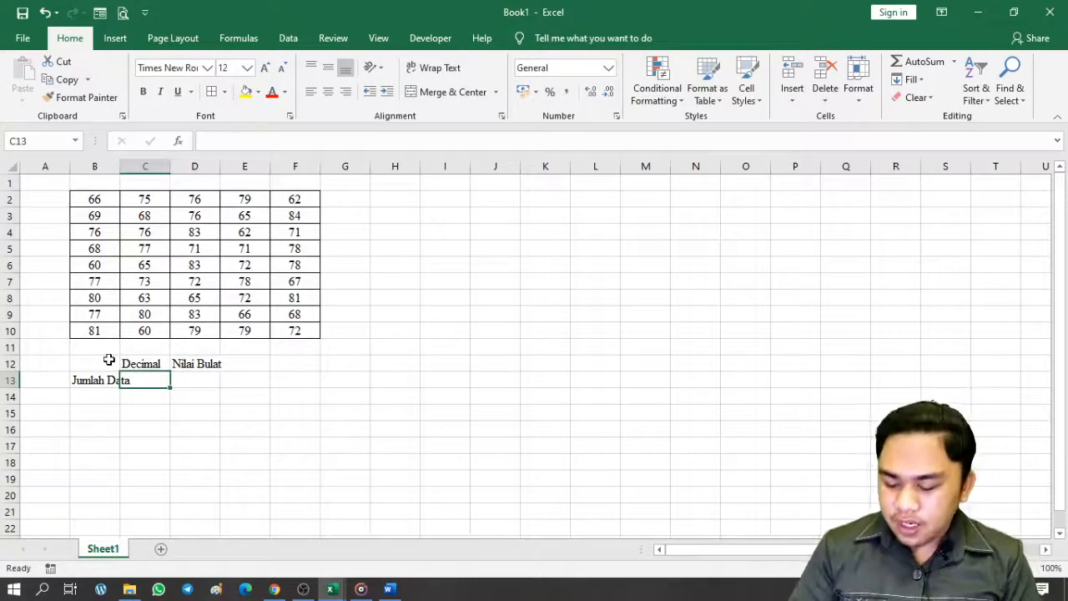
pyautogui.write('1,2')
pyautogui.press('Return')
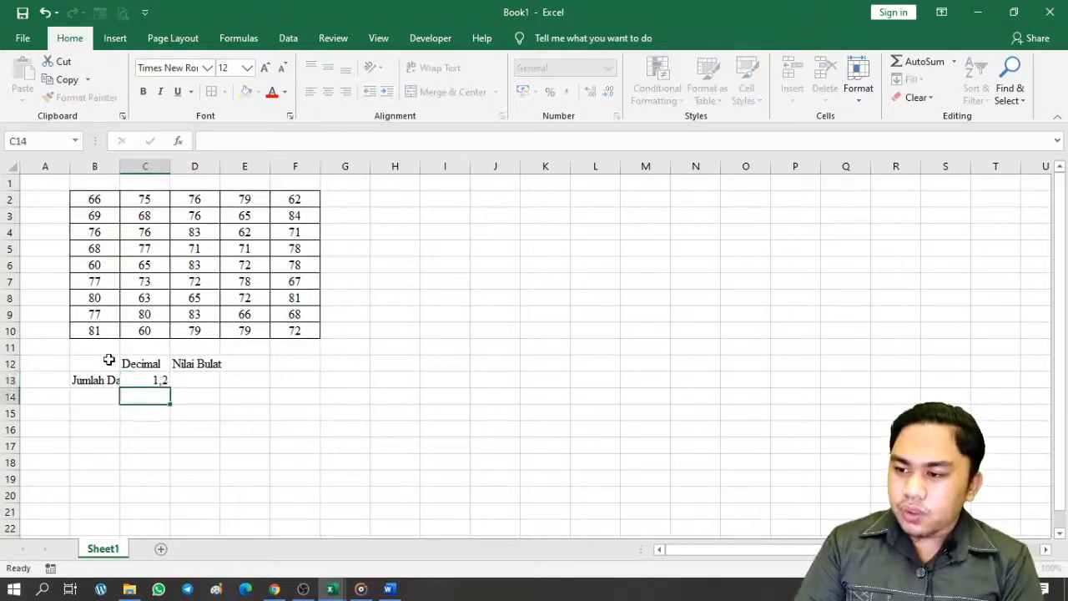
# Show the 1,2 value in C13 with one fewer decimal place
pyautogui.press('Up')
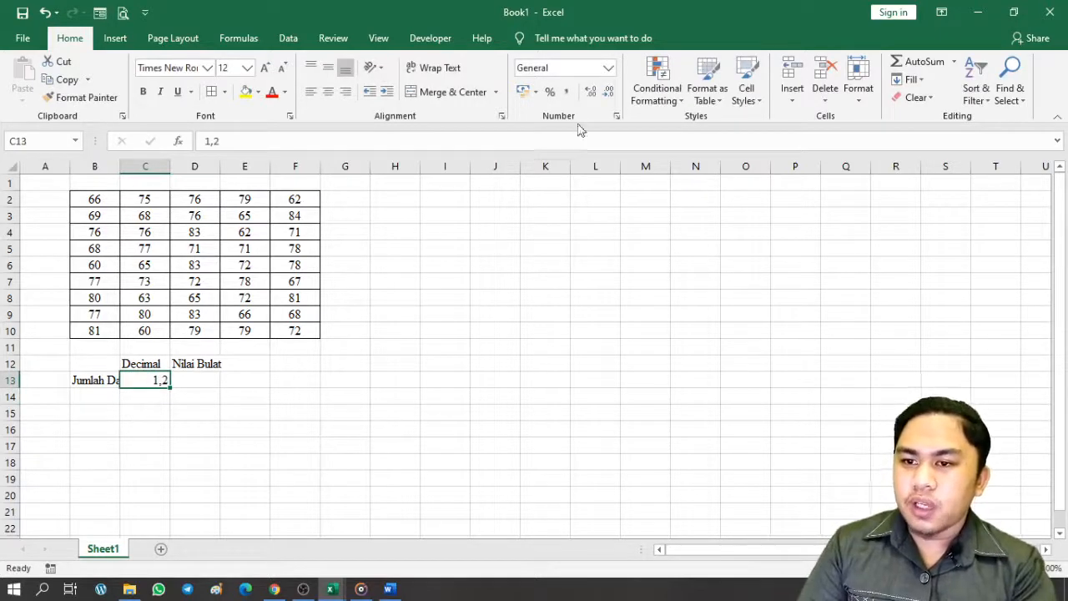
pyautogui.moveTo(545, 215); pyautogui.dragTo(554, 244)
pyautogui.click(164, 380)
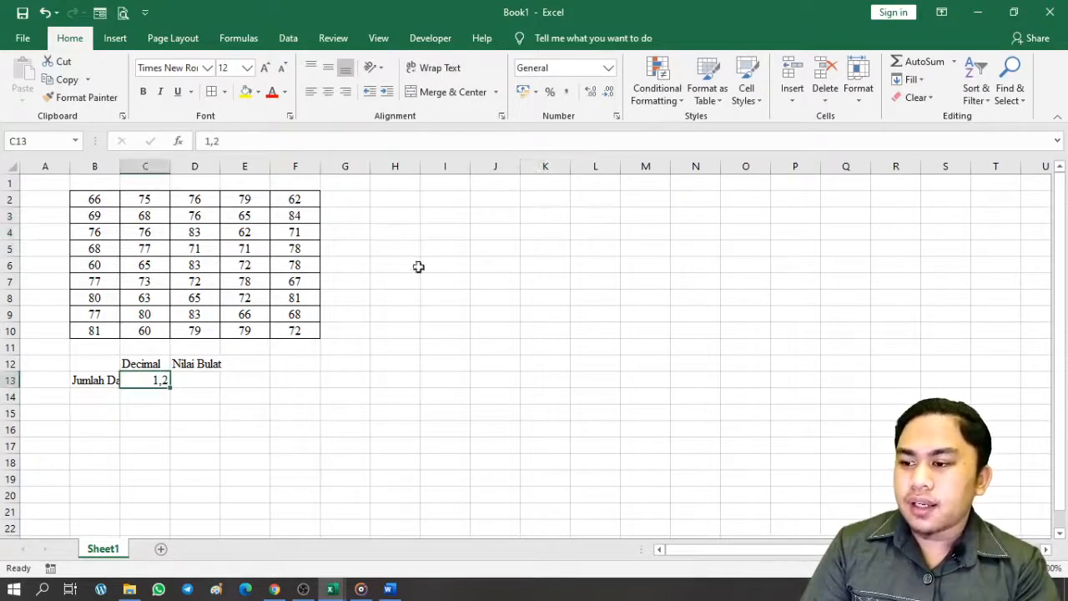
pyautogui.click(610, 91)
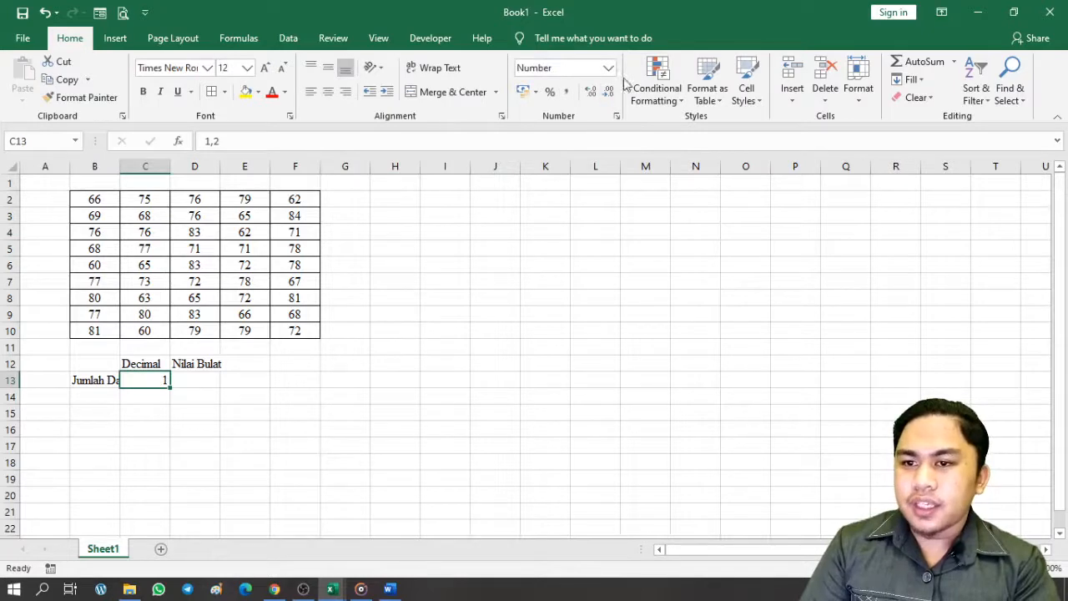
pyautogui.click(239, 383)
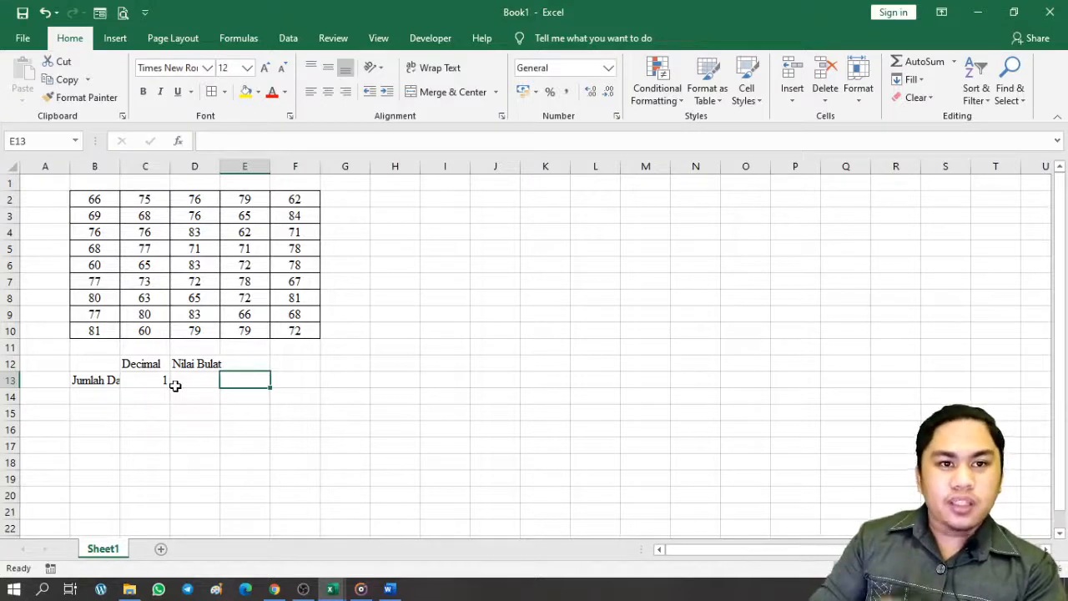
# Copy the C13 value and try the Paste Options choices
pyautogui.click(155, 397)
pyautogui.click(163, 383)
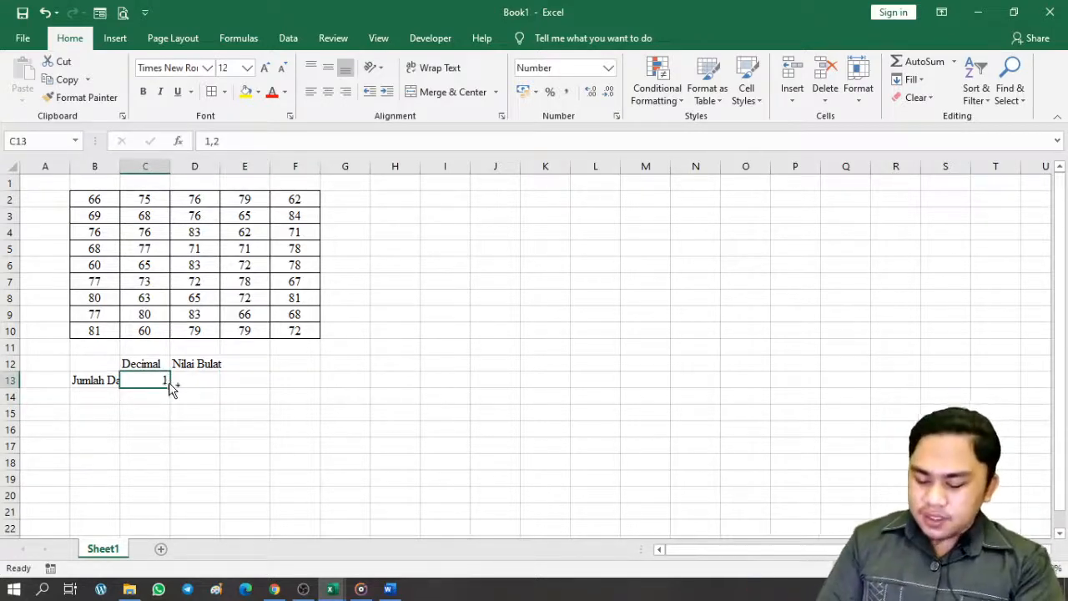
pyautogui.hotkey('ctrl', 'c')
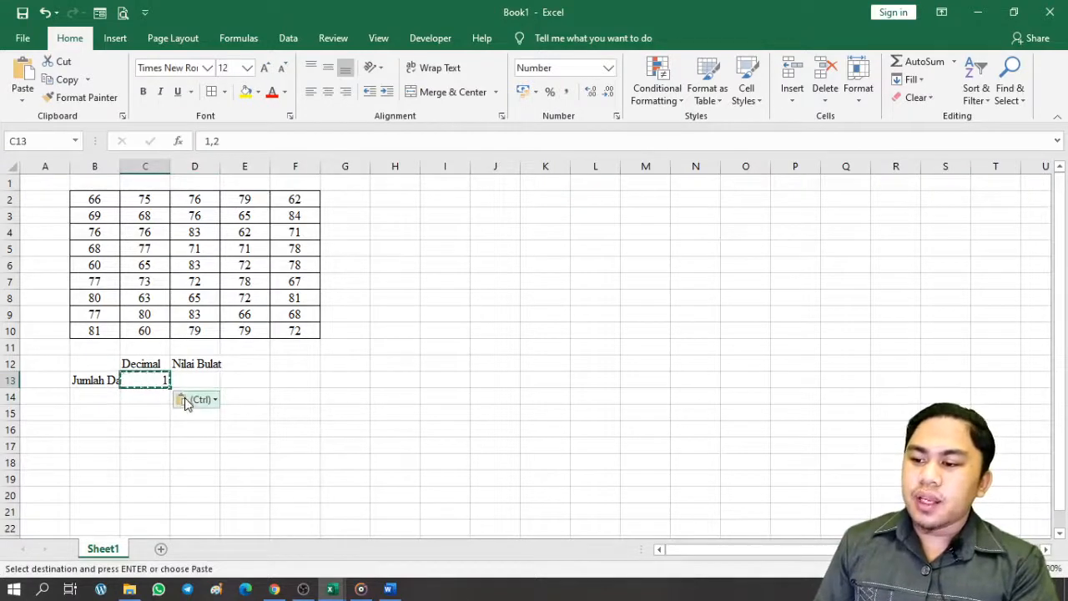
pyautogui.click(185, 403)
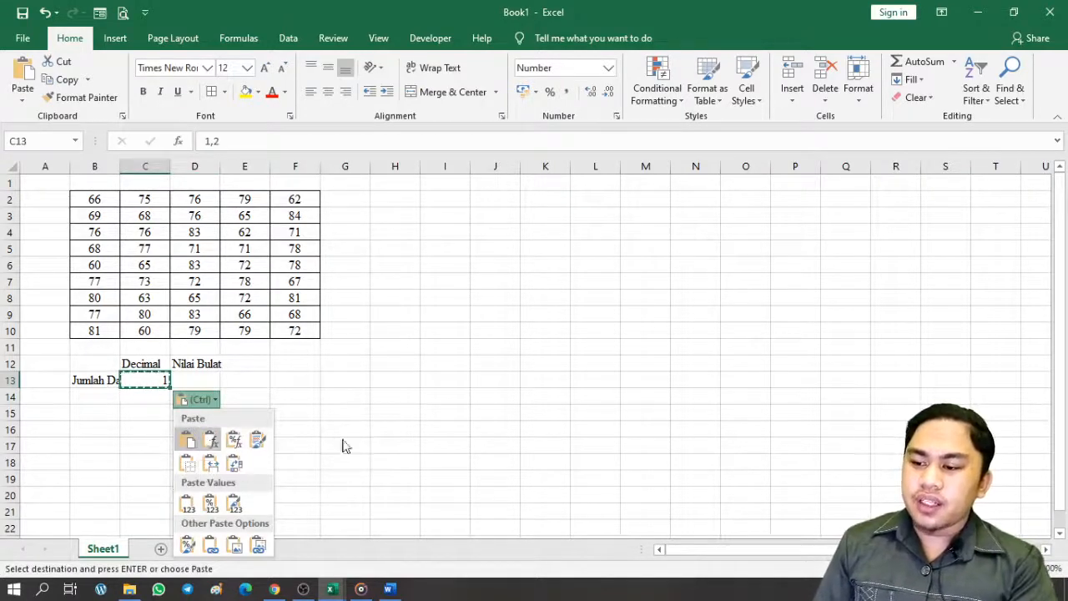
pyautogui.click(321, 386)
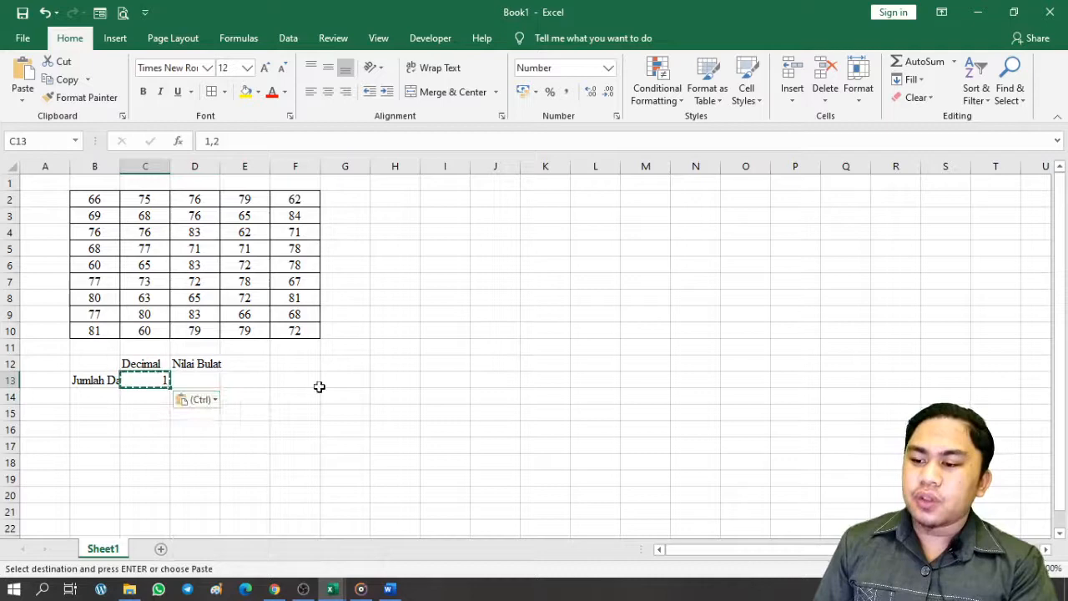
pyautogui.click(253, 398)
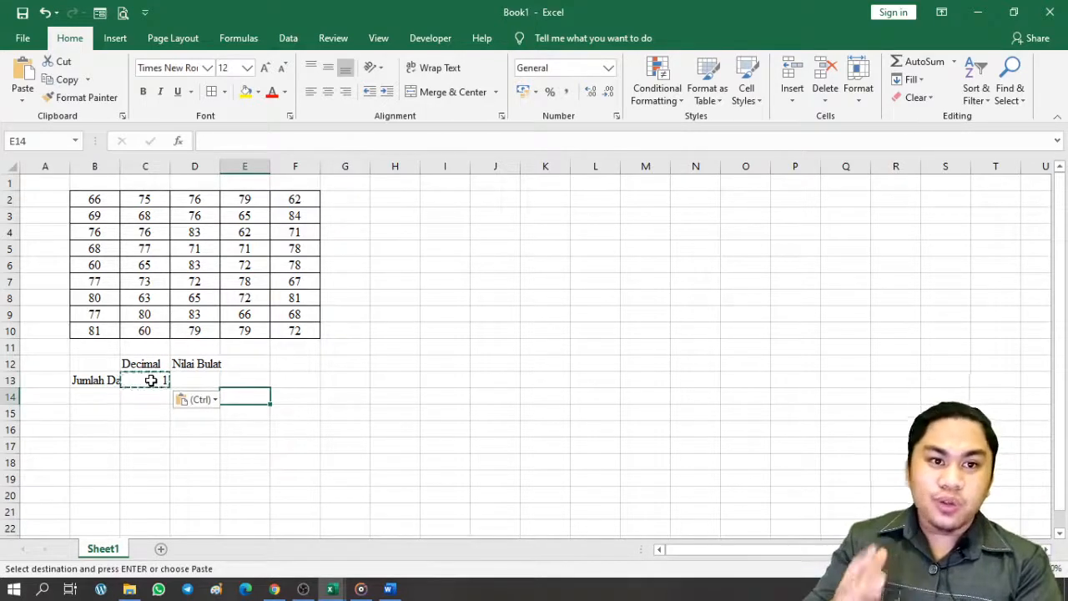
# Clear the 1,2 value from C13 so the cell is empty
pyautogui.press('Up')
pyautogui.click(107, 379)
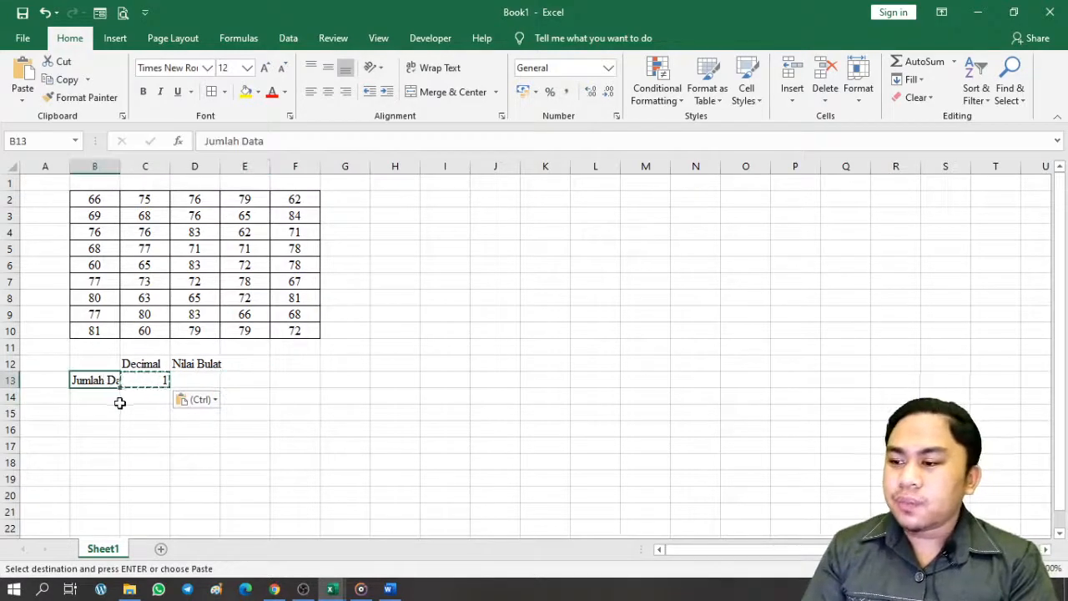
pyautogui.click(128, 384)
pyautogui.click(115, 377)
pyautogui.click(148, 402)
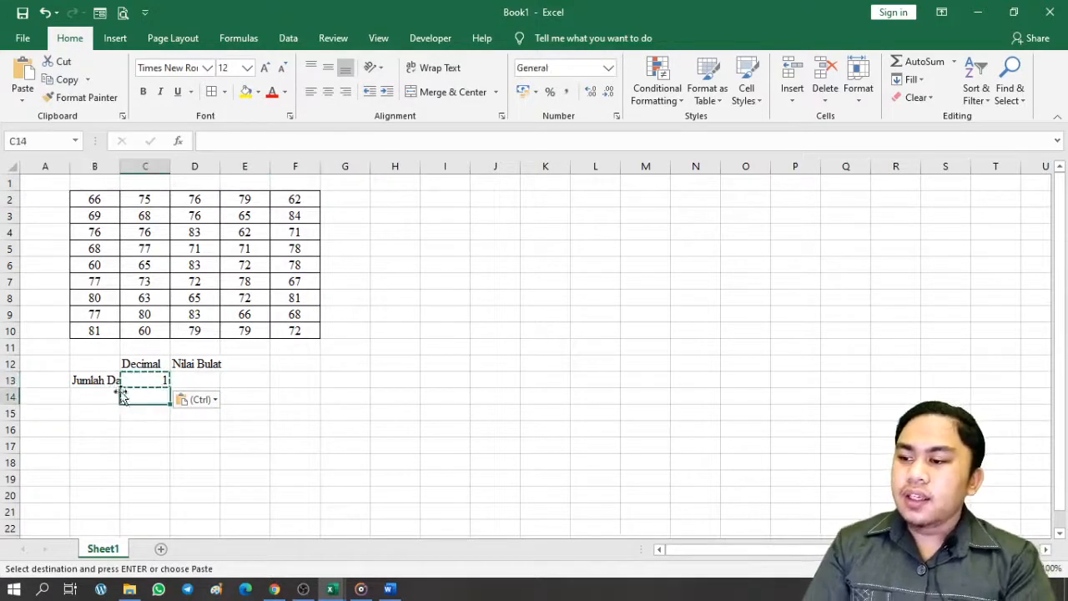
pyautogui.click(112, 383)
pyautogui.click(152, 382)
pyautogui.press('BackSpace')
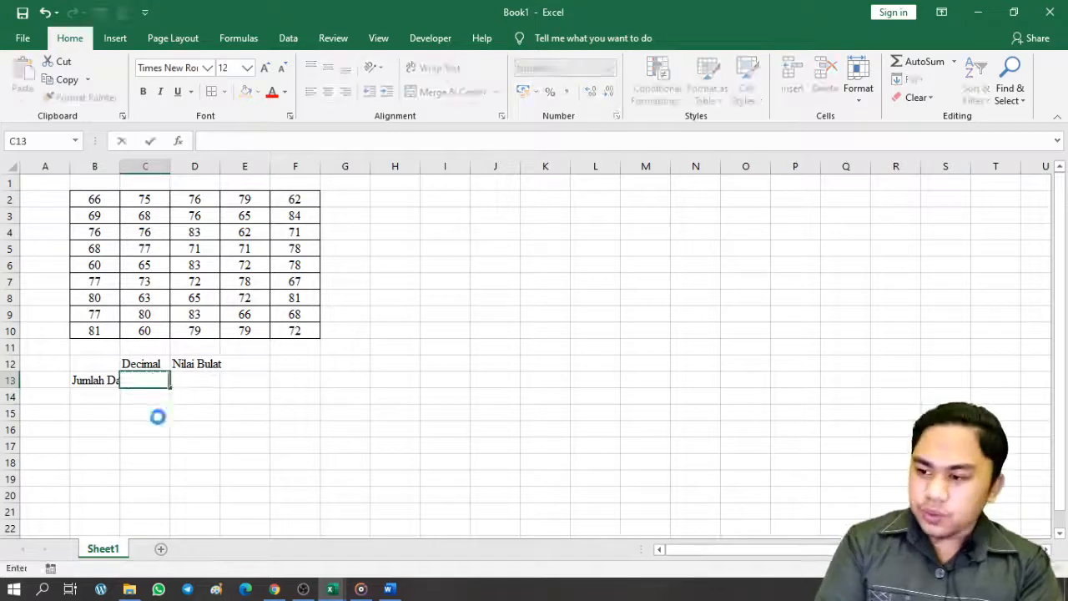
# Enter Nilai Tertinggi and Nilai Terendah in B14 and B15 below Jumlah Data
pyautogui.click(157, 417)
pyautogui.click(115, 377)
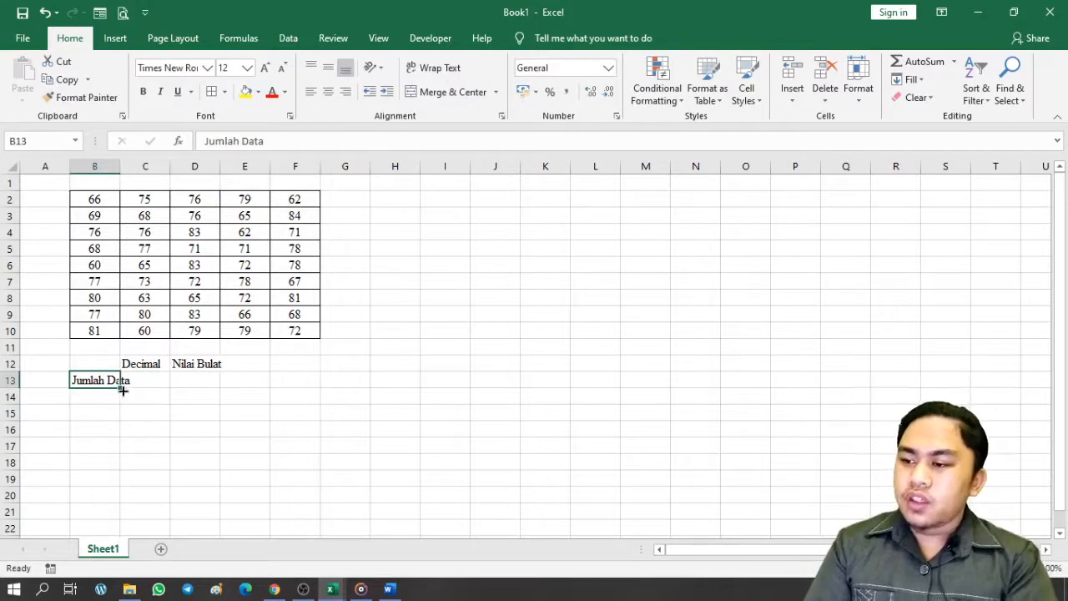
pyautogui.click(115, 402)
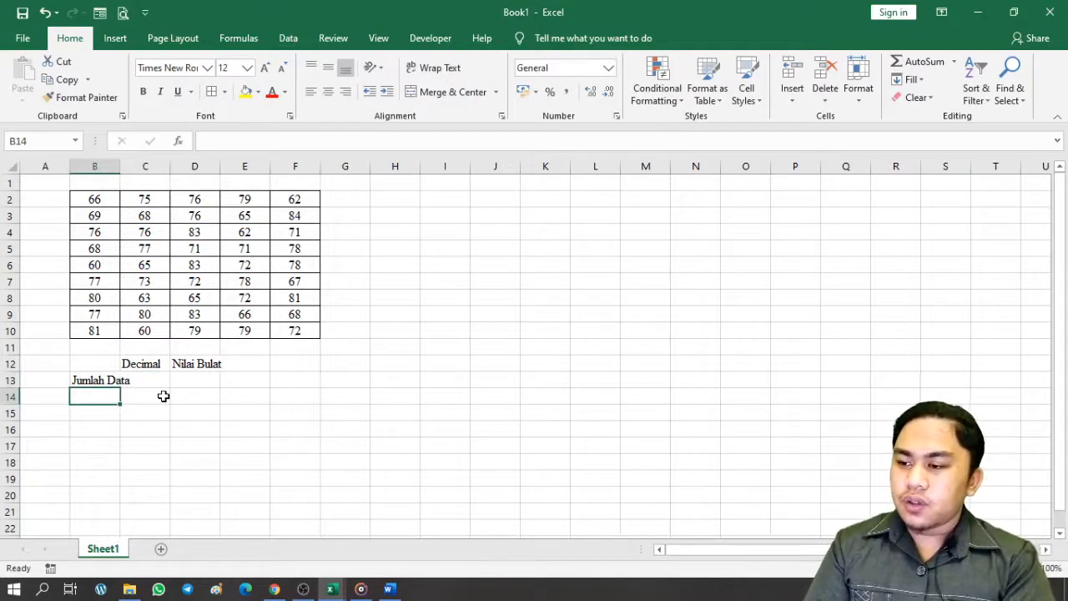
pyautogui.write('Nilai')
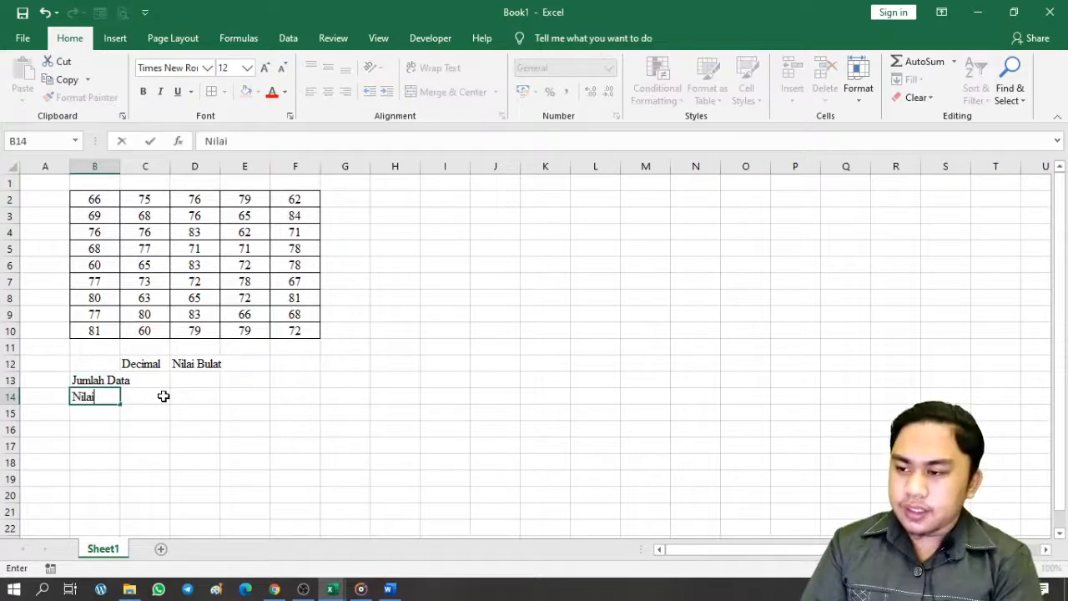
pyautogui.write(' Tertinggi')
pyautogui.press('Return')
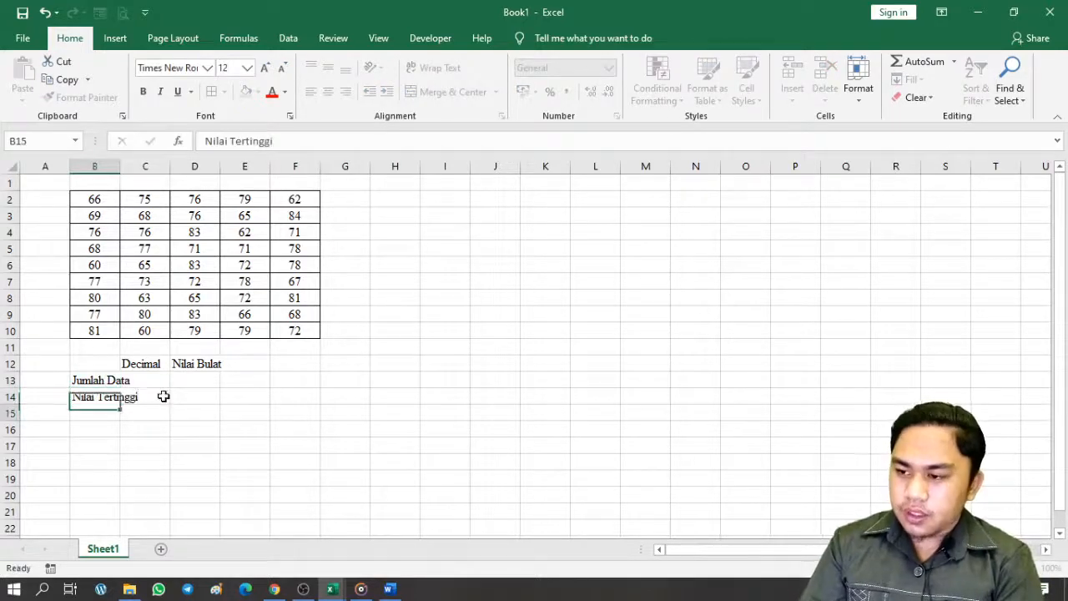
pyautogui.write('Nilai Terend')
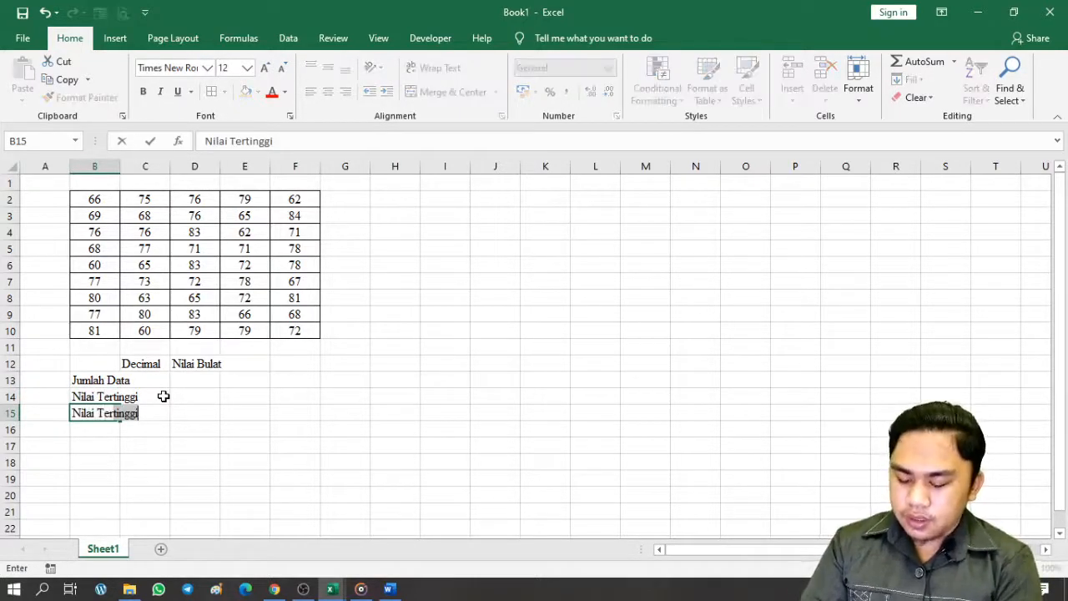
pyautogui.write('ah')
pyautogui.press('Return')
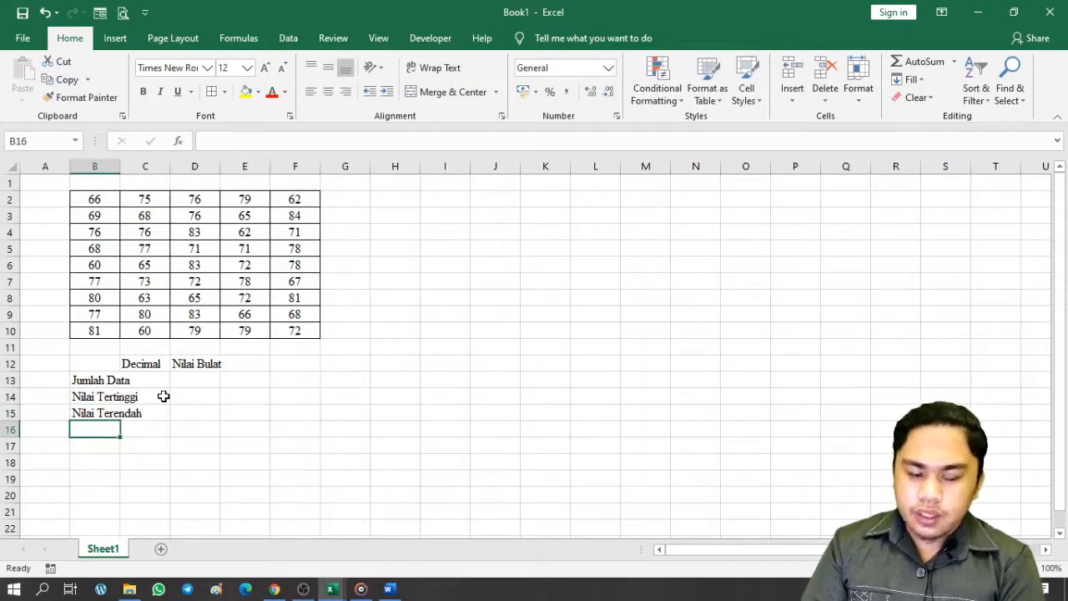
# Add the Range, Kelas and Panjang Interval labels in B16:B18
pyautogui.write('Range')
pyautogui.press('Return')
pyautogui.write('Ke')
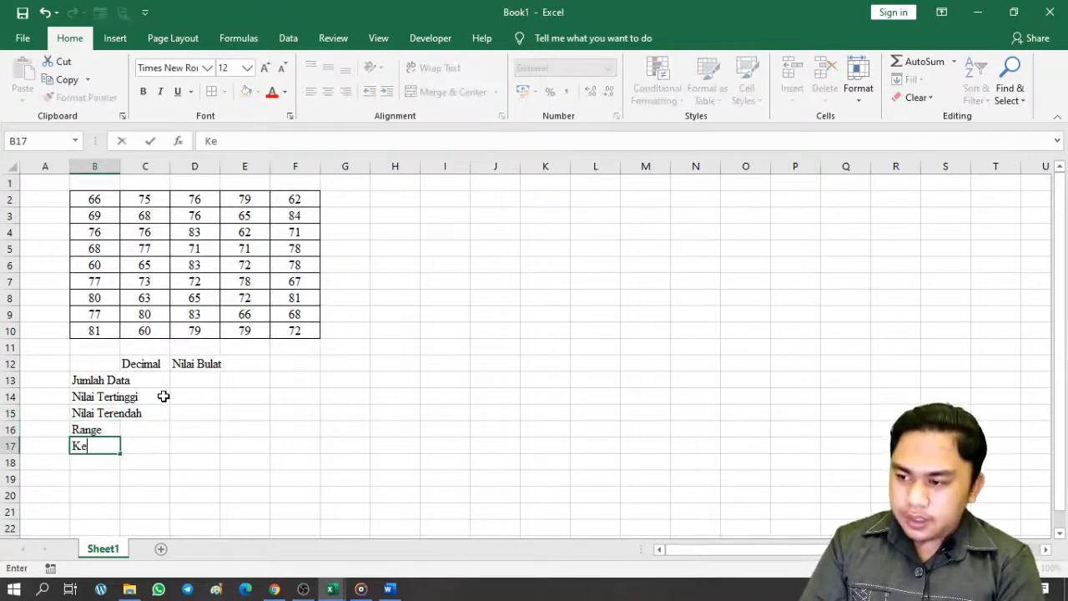
pyautogui.write('las')
pyautogui.press('Return')
pyautogui.write('P')
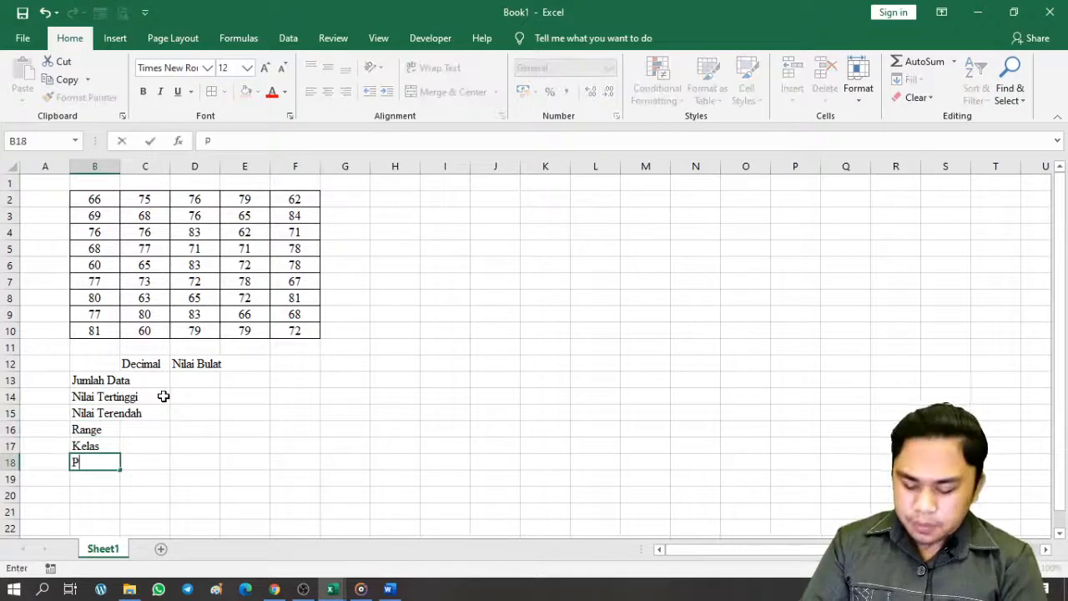
pyautogui.write('anjang In')
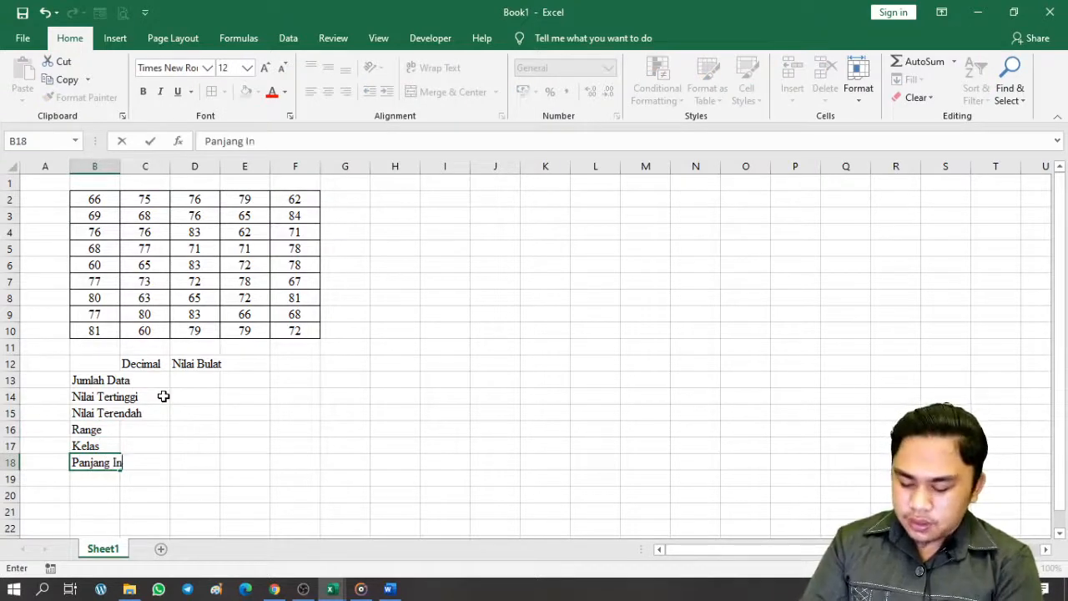
pyautogui.write('terval')
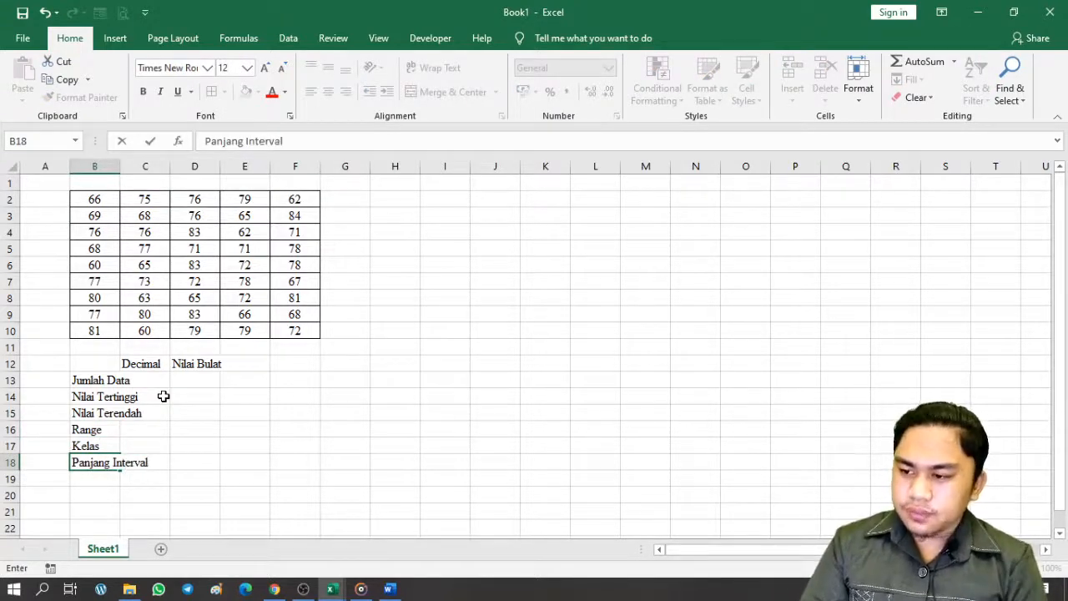
pyautogui.press('Return')
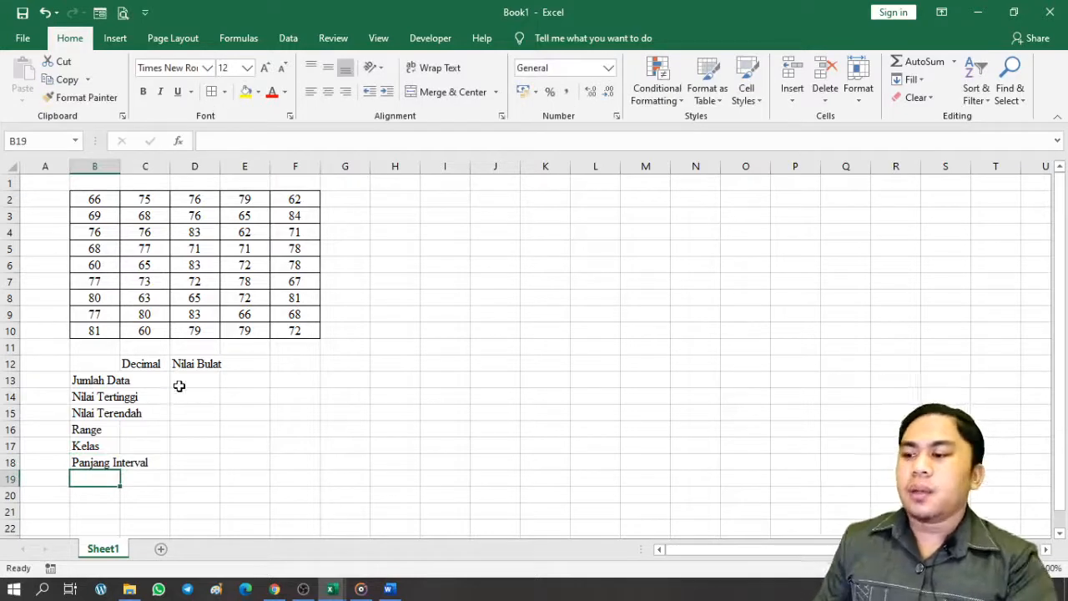
# Narrow column A to a thin 25-pixel margin
pyautogui.click(52, 202)
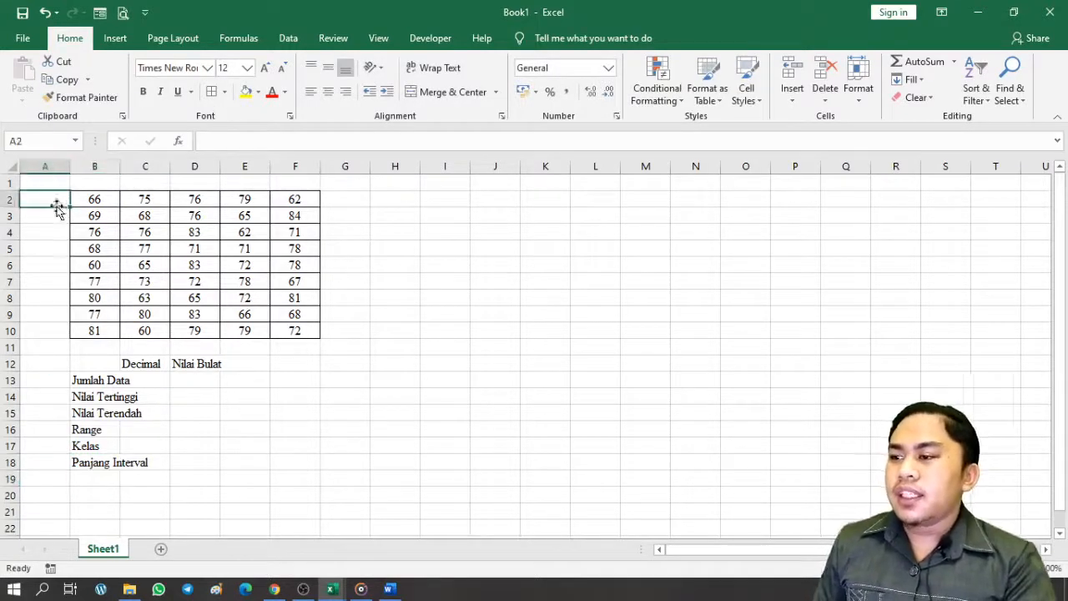
pyautogui.moveTo(69, 168); pyautogui.dragTo(38, 169)
pyautogui.click(29, 182)
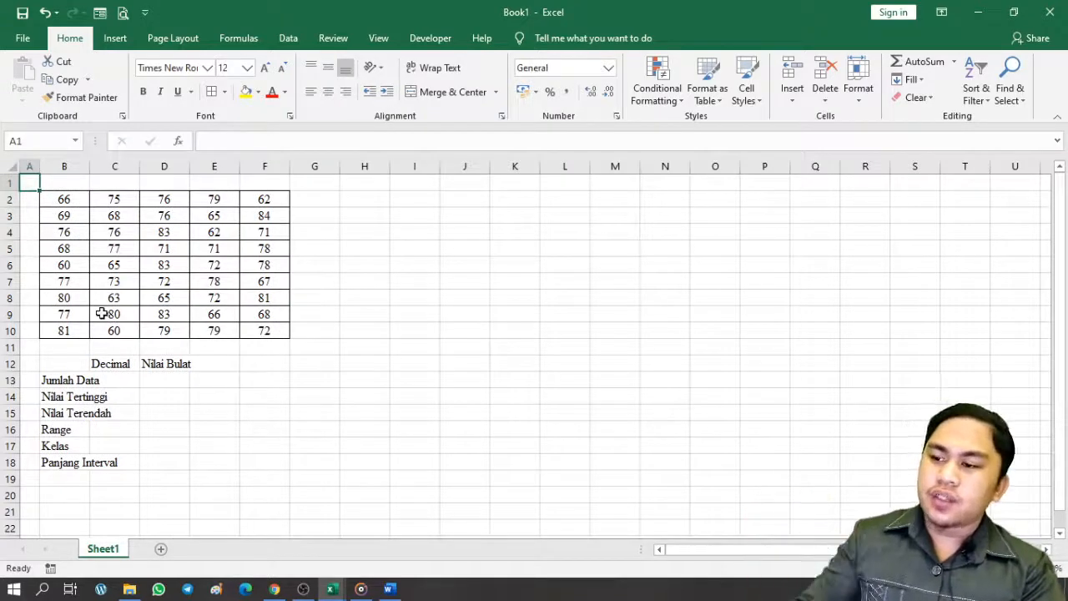
# Autofit column B to its labels, then undo the widening
pyautogui.click(123, 357)
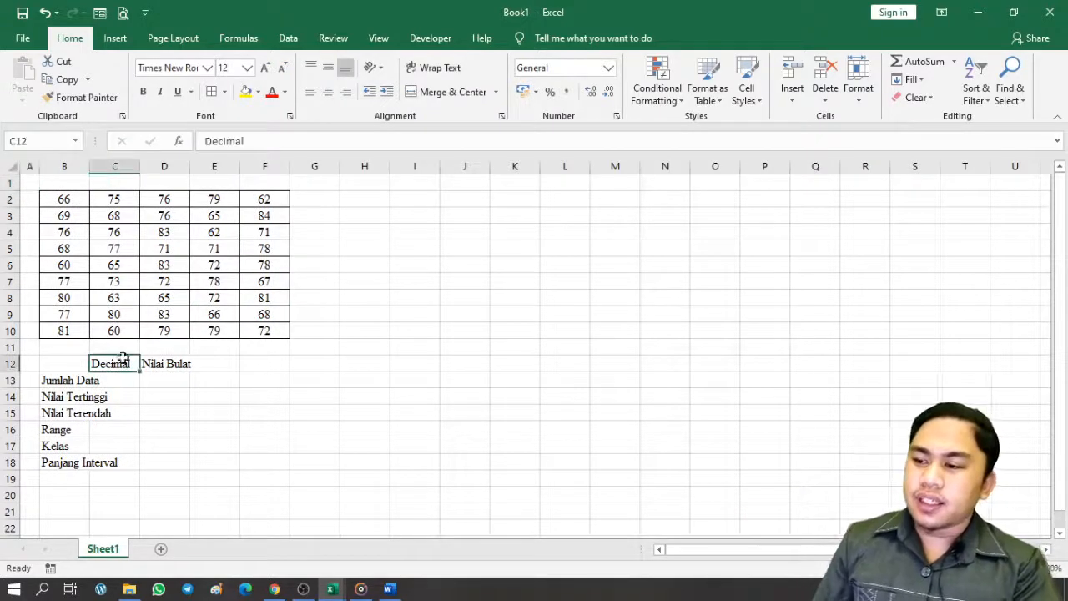
pyautogui.click(70, 214)
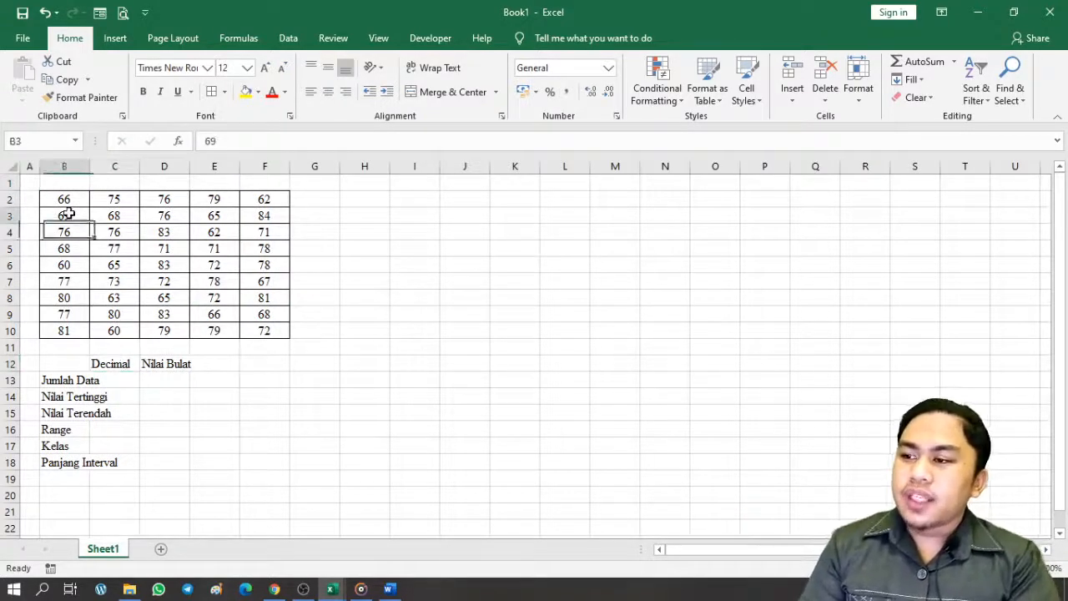
pyautogui.click(65, 399)
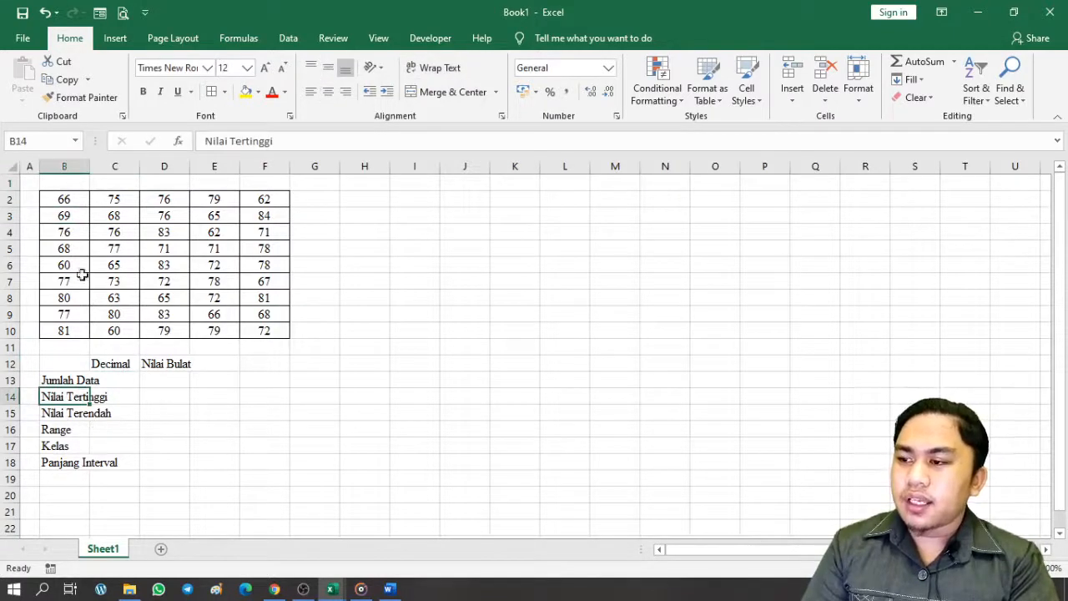
pyautogui.moveTo(88, 170)
pyautogui.mouseDown()
pyautogui.moveTo(122, 167)
pyautogui.moveTo(90, 167)
pyautogui.mouseUp()
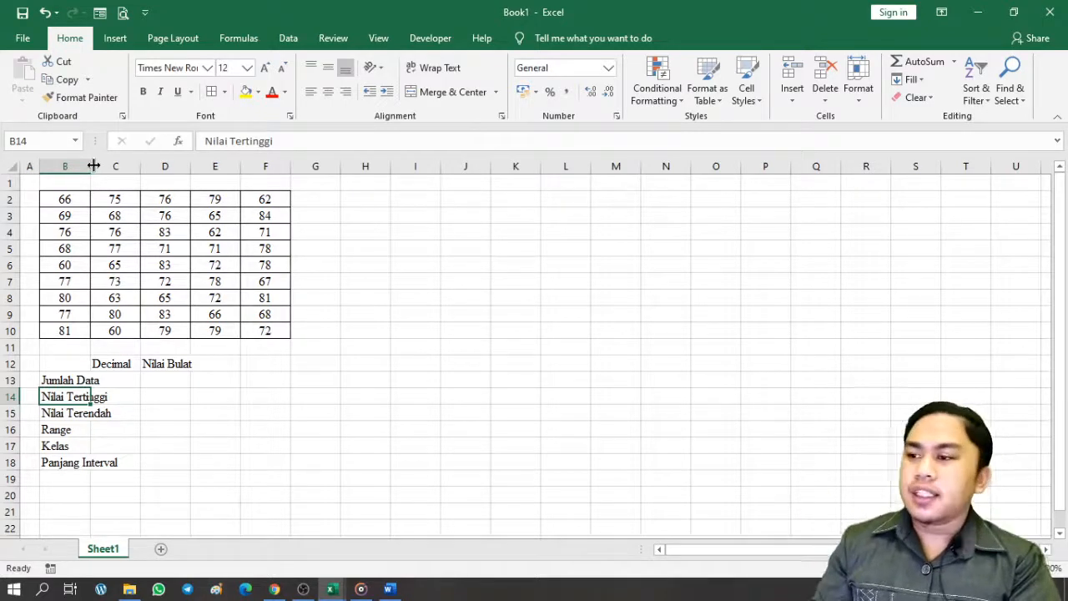
pyautogui.doubleClick(94, 166)
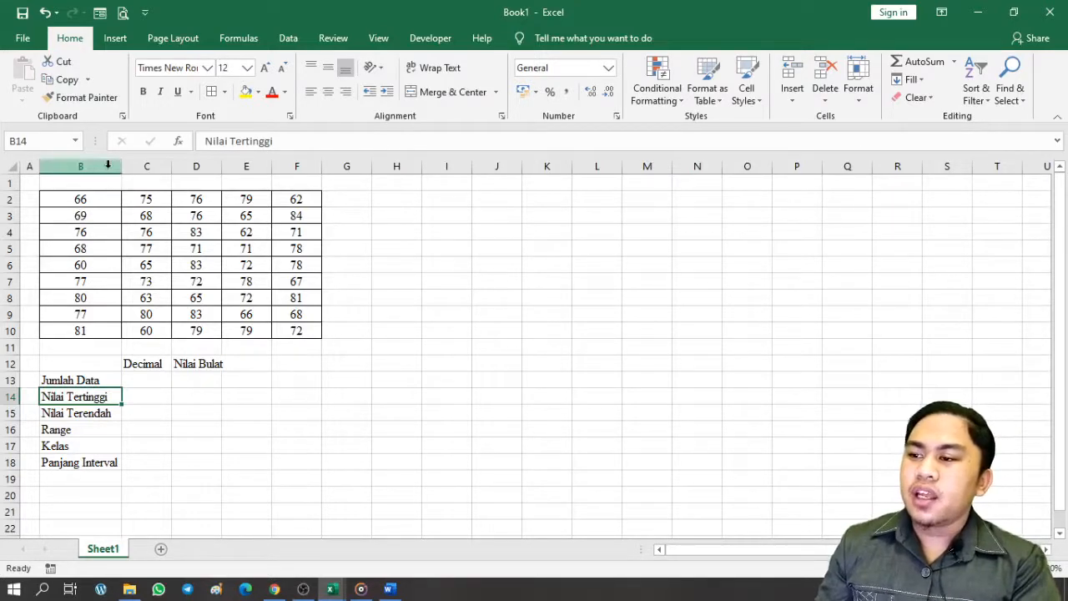
pyautogui.moveTo(98, 166); pyautogui.dragTo(319, 171)
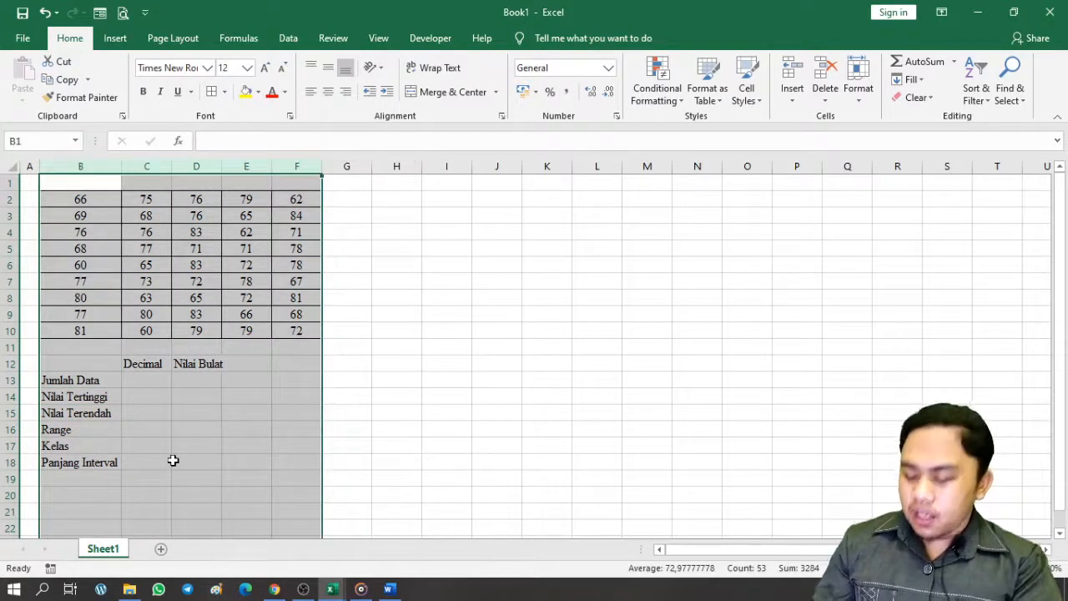
pyautogui.hotkey('ctrl', 'z')
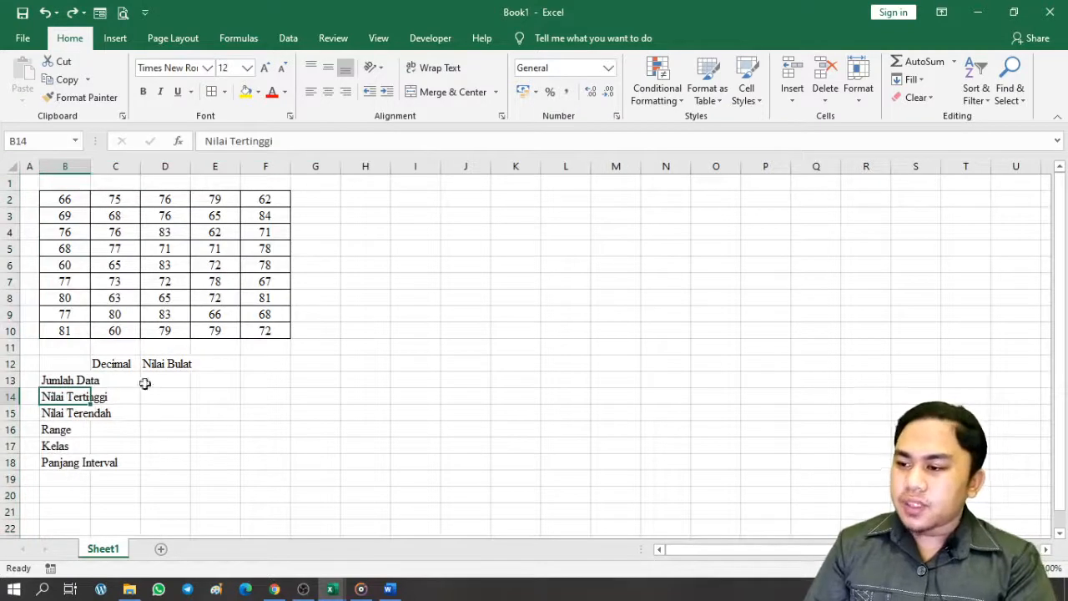
# Move the Decimal and Nilai Bulat headings from C12:D12 to D12:E12
pyautogui.moveTo(126, 362); pyautogui.dragTo(185, 364)
pyautogui.hotkey('ctrl', 'c')
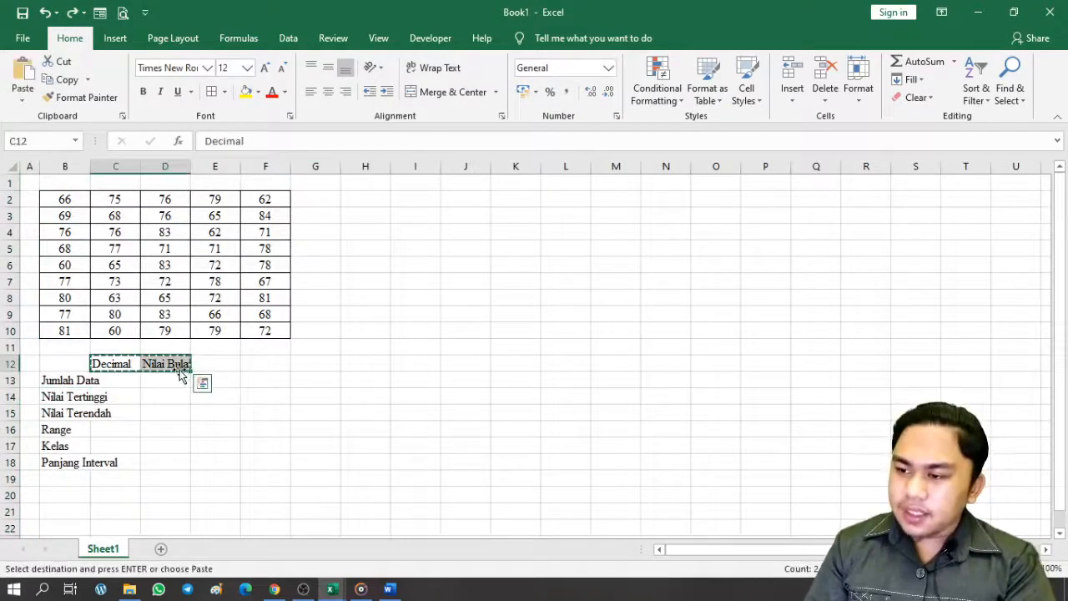
pyautogui.click(180, 369)
pyautogui.hotkey('ctrl', 'v')
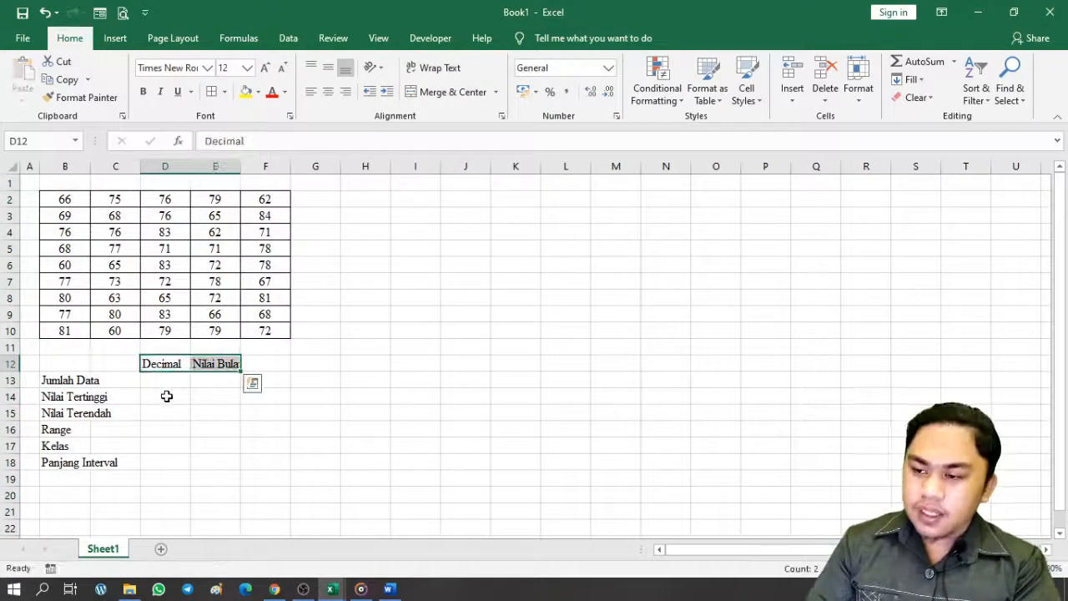
# Merge the Jumlah Data label across B13:C13 with Merge & Center
pyautogui.moveTo(58, 380); pyautogui.dragTo(107, 382)
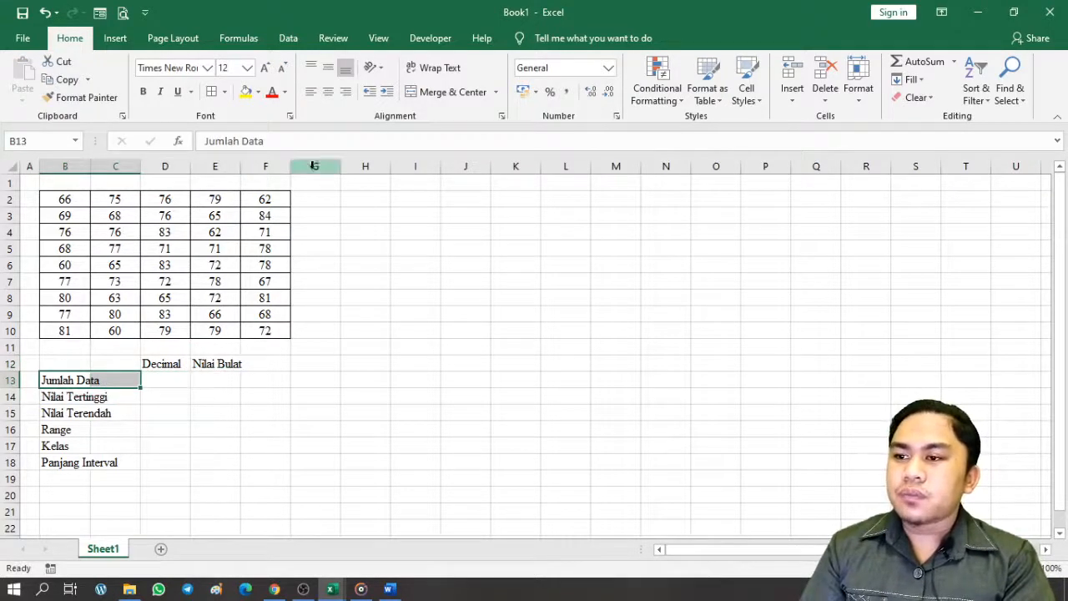
pyautogui.click(452, 92)
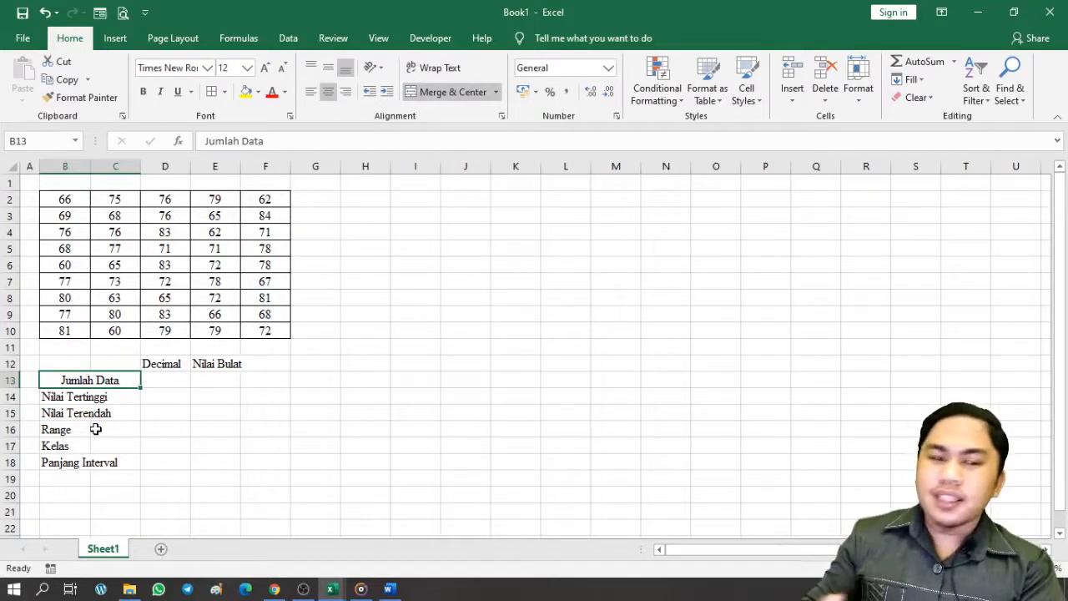
pyautogui.click(152, 401)
pyautogui.press('Down')
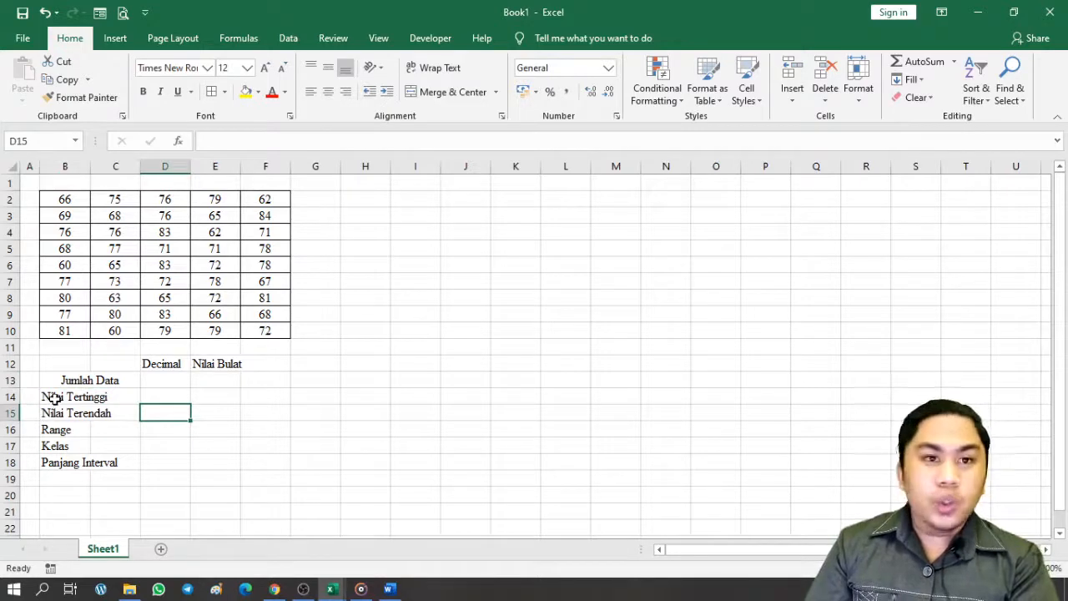
# Merge each label row from Nilai Tertinggi to Panjang Interval across columns B–C
pyautogui.moveTo(55, 399); pyautogui.dragTo(105, 419)
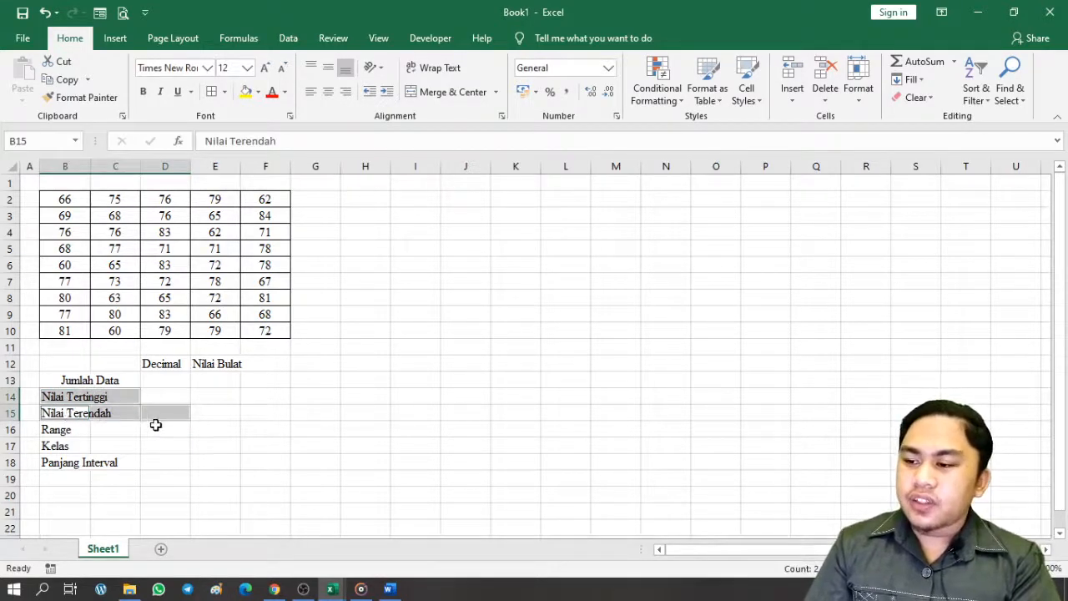
pyautogui.click(182, 407)
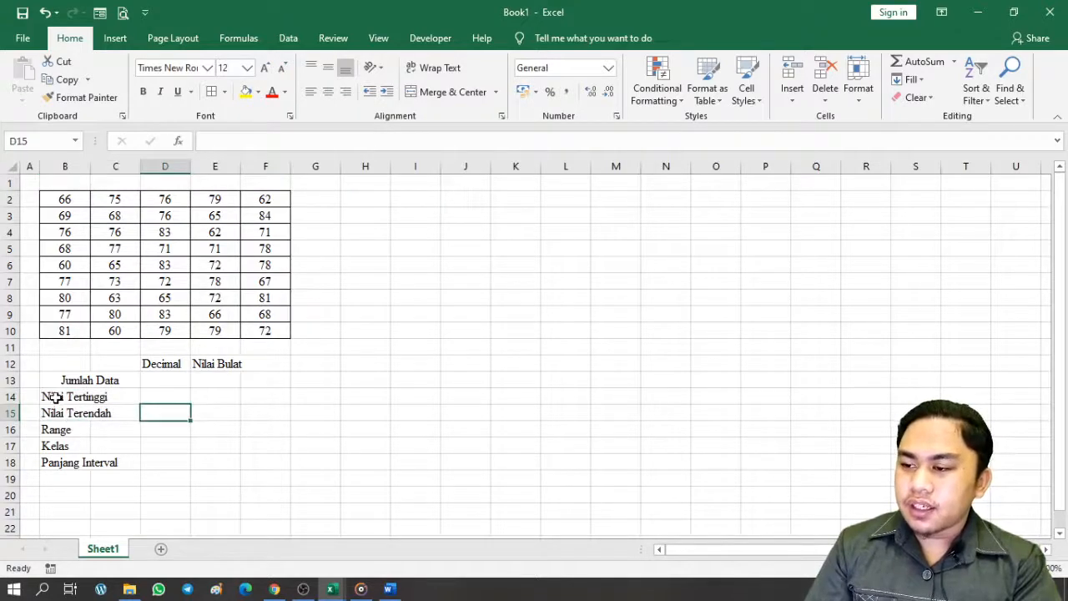
pyautogui.moveTo(55, 398); pyautogui.dragTo(137, 396)
pyautogui.click(152, 413)
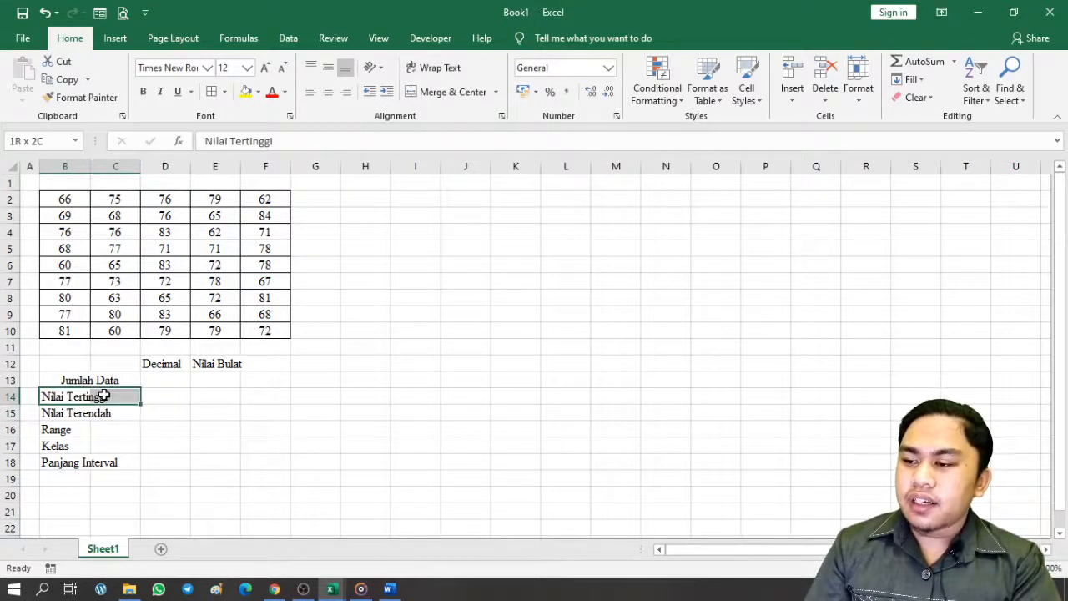
pyautogui.click(141, 408)
pyautogui.click(52, 399)
pyautogui.moveTo(53, 398); pyautogui.dragTo(107, 461)
pyautogui.keyDown('ctrl'); pyautogui.click(71, 446); pyautogui.keyUp('ctrl')
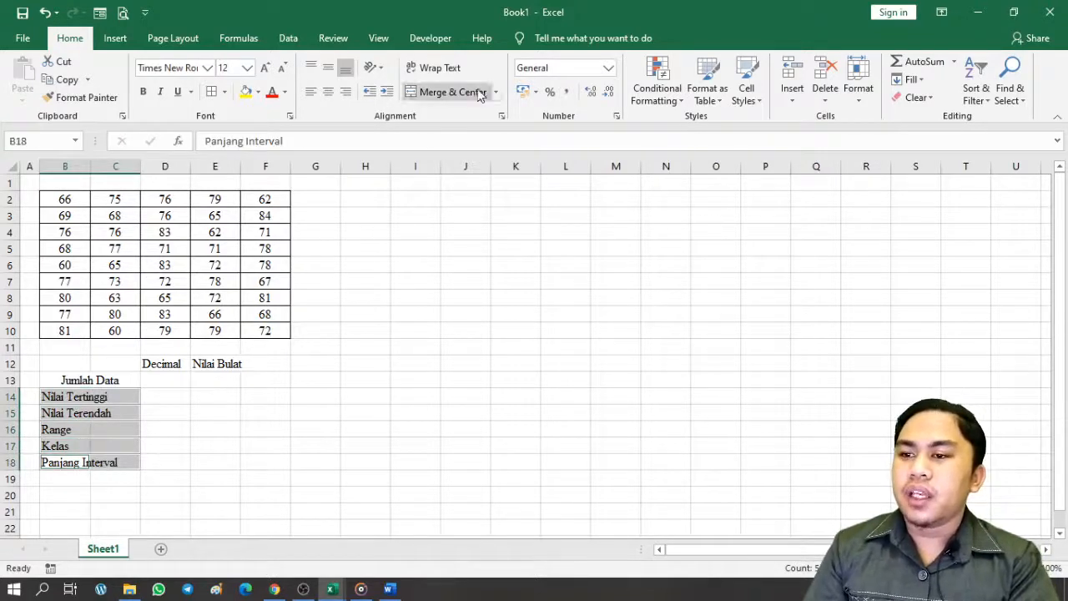
pyautogui.click(451, 92)
pyautogui.click(359, 367)
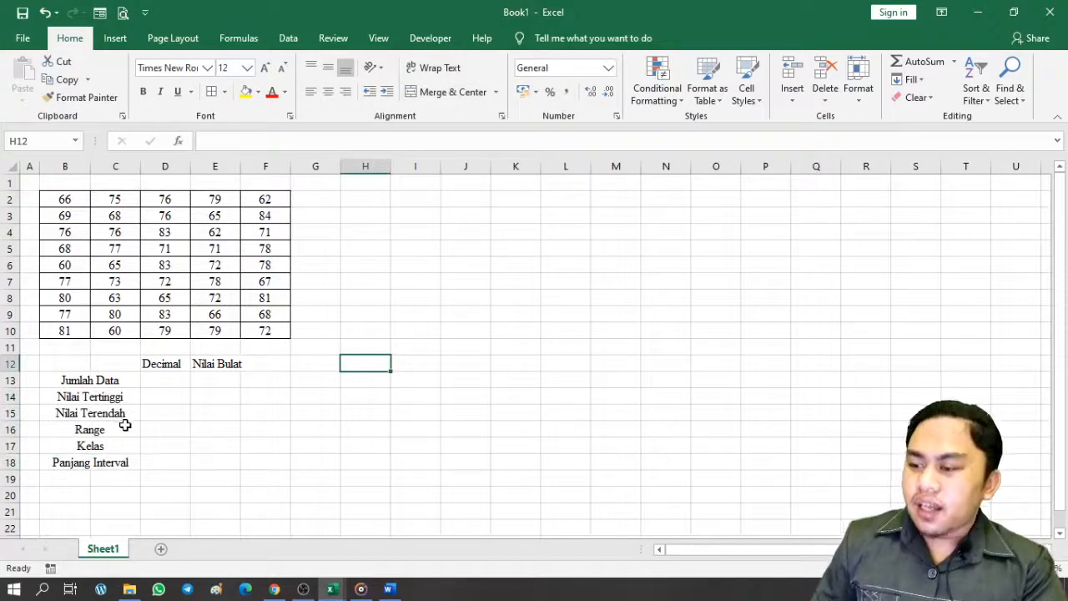
# Left-align the merged labels from Jumlah Data to Panjang Interval
pyautogui.click(119, 393)
pyautogui.moveTo(119, 377); pyautogui.dragTo(125, 463)
pyautogui.click(310, 92)
pyautogui.click(316, 346)
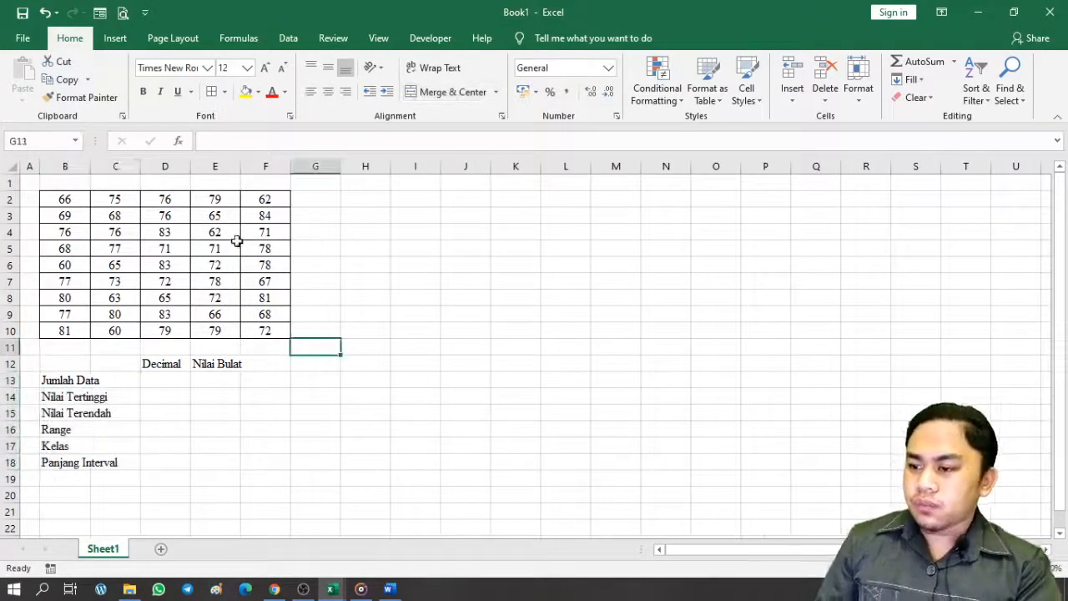
# Apply All Borders to the B13:E18 block and the D12:E12 headings
pyautogui.click(215, 443)
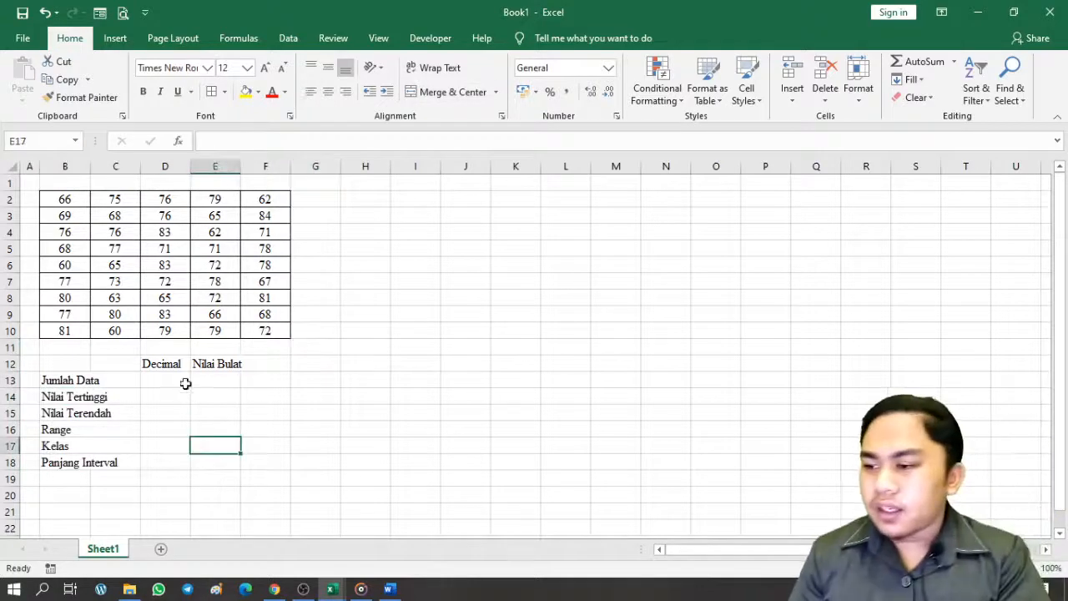
pyautogui.click(186, 382)
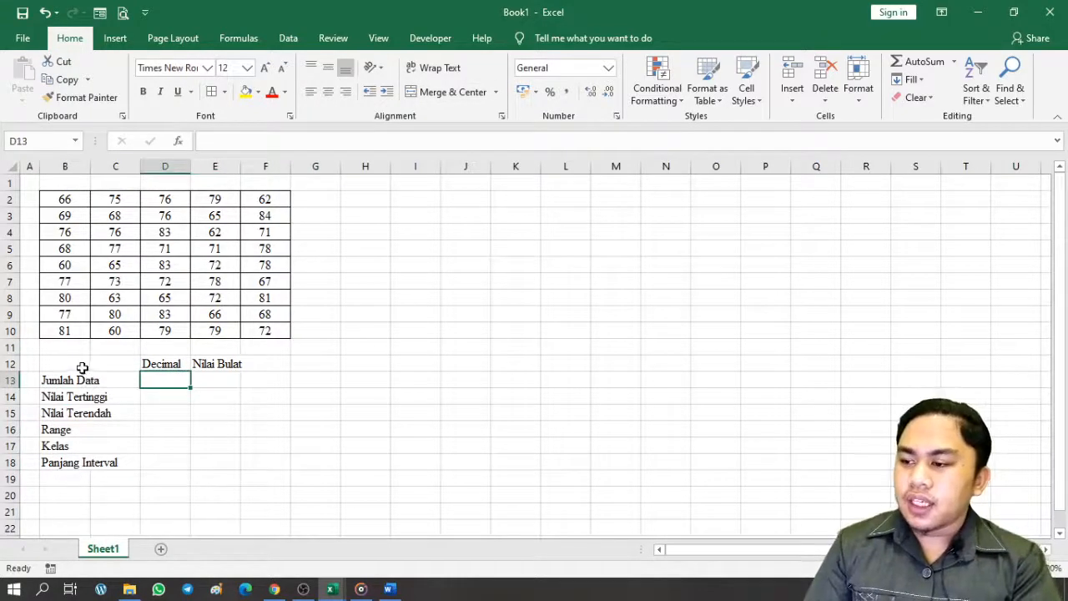
pyautogui.moveTo(88, 379); pyautogui.dragTo(231, 465)
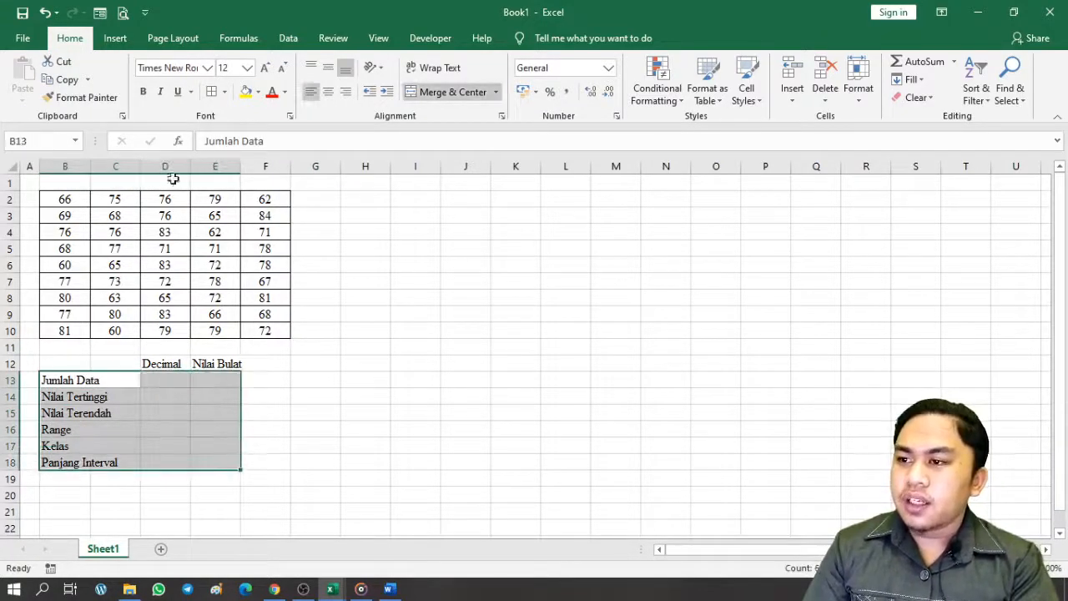
pyautogui.click(276, 409)
pyautogui.moveTo(188, 365); pyautogui.dragTo(219, 363)
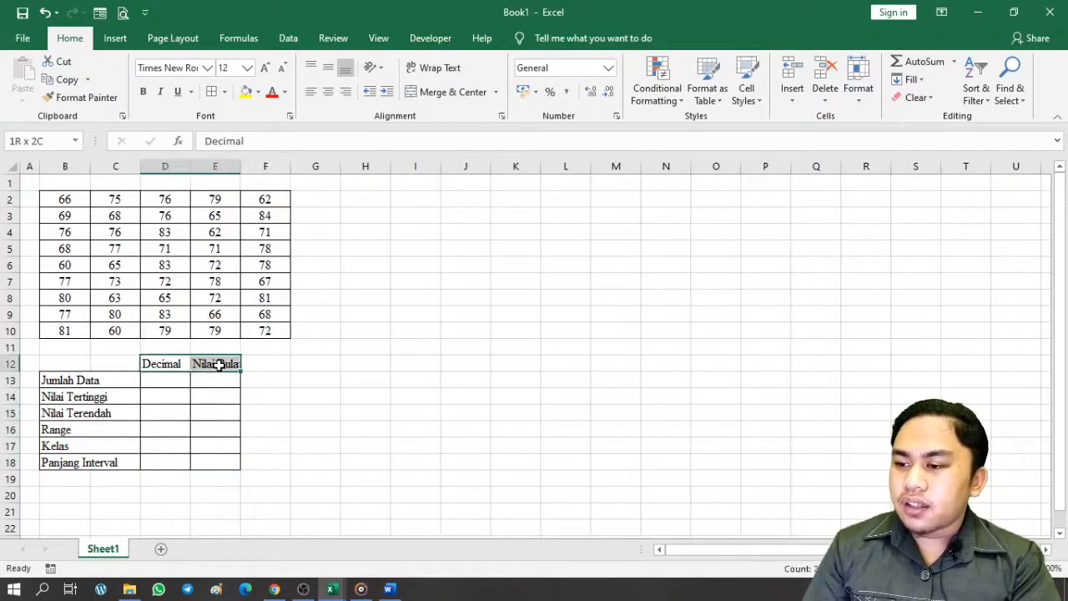
pyautogui.click(211, 92)
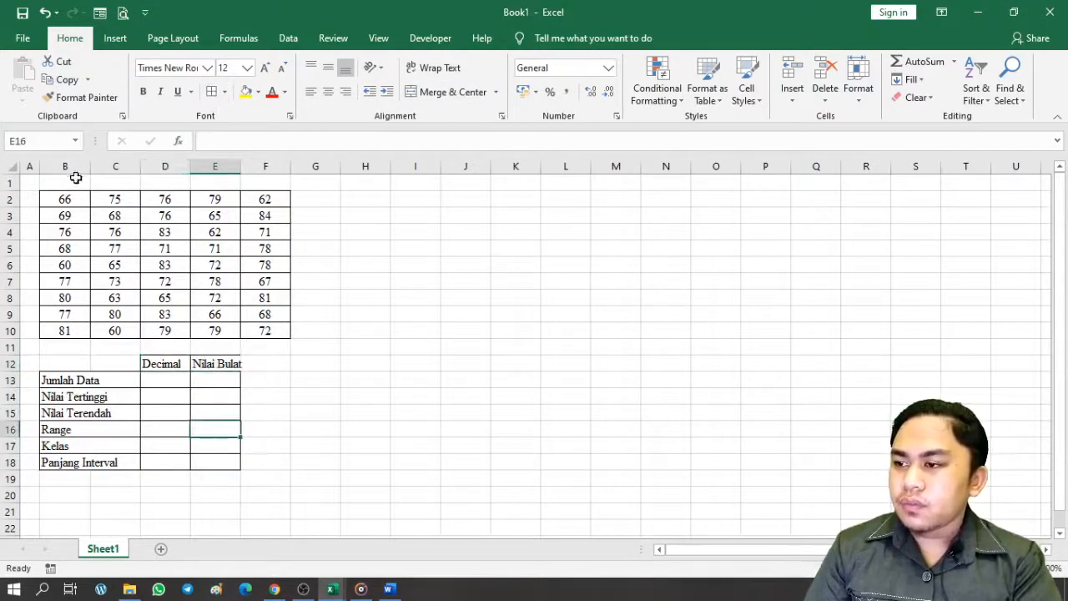
# Widen columns B through F to 69 pixels so Nilai Bulat fits
pyautogui.moveTo(69, 167); pyautogui.dragTo(245, 166)
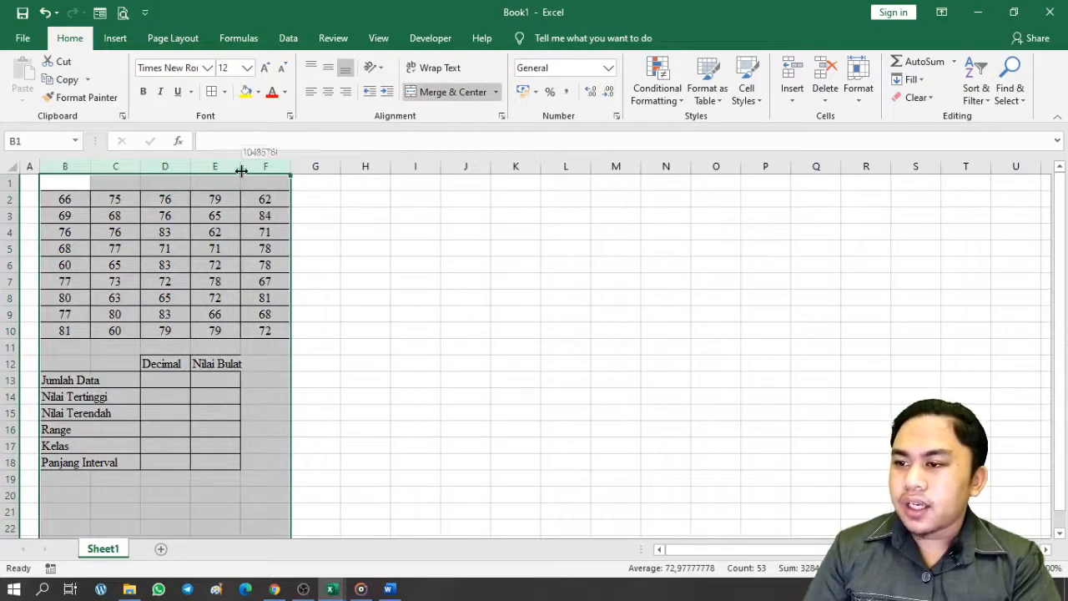
pyautogui.moveTo(241, 169); pyautogui.dragTo(246, 177)
pyautogui.click(269, 424)
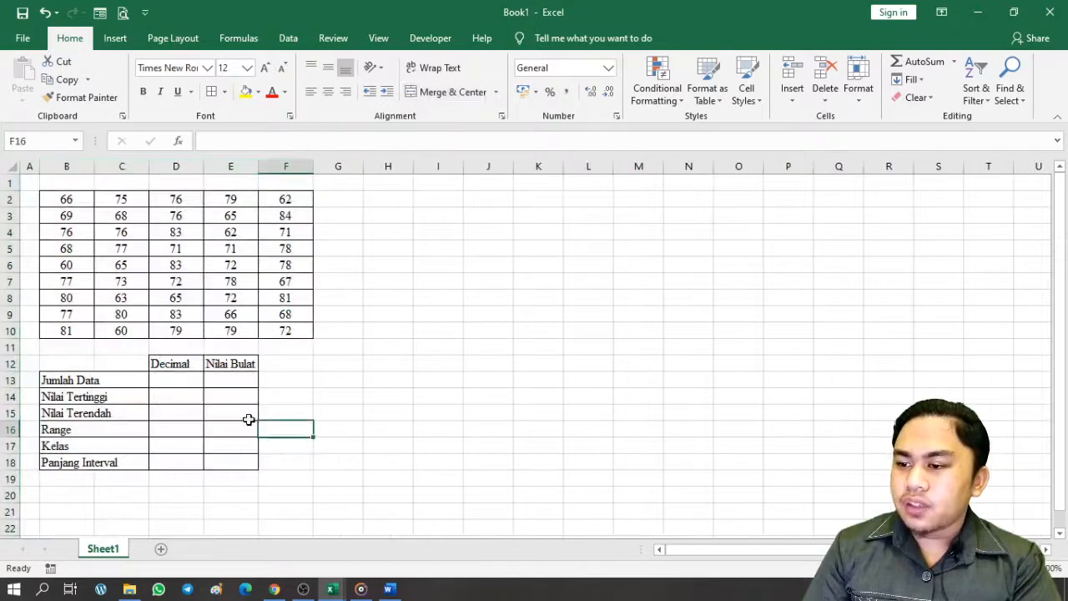
pyautogui.click(221, 364)
pyautogui.click(185, 403)
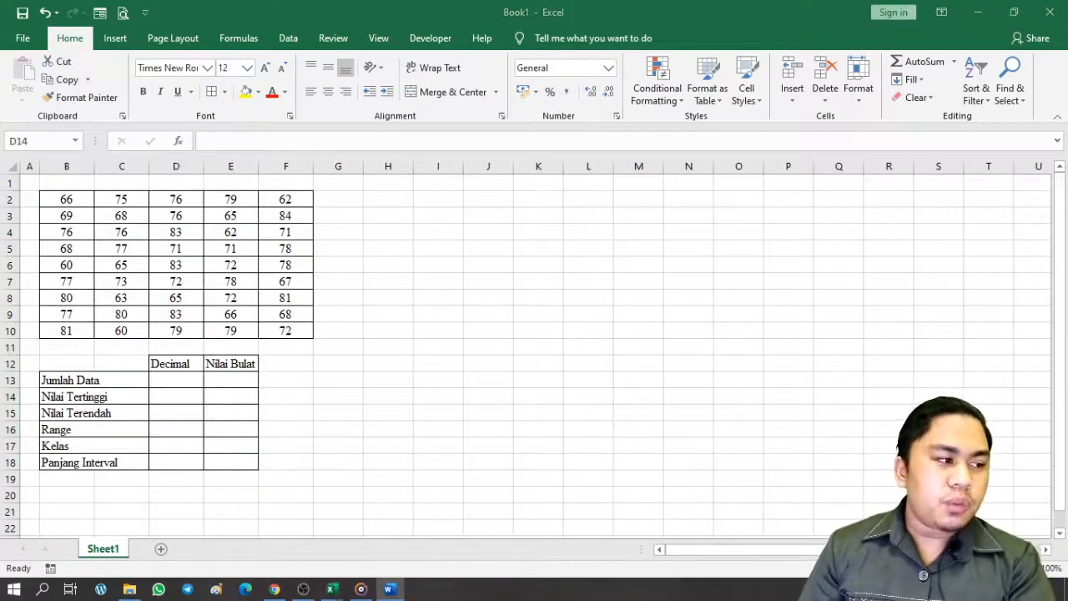
pyautogui.click(499, 311)
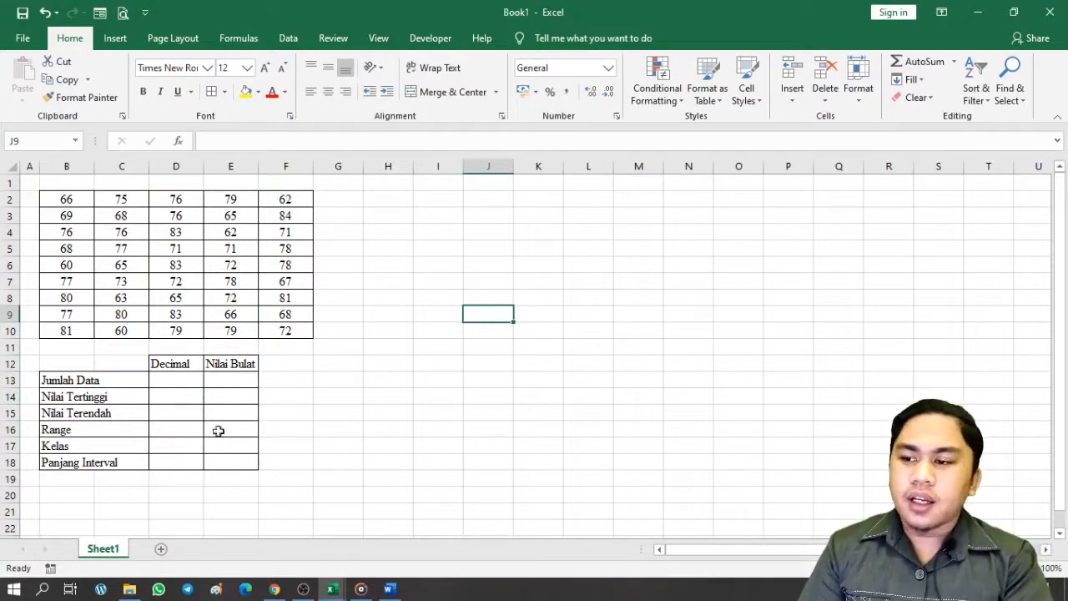
# Enter =COUNT(B2:F10) in D13 to get Jumlah Data 45
pyautogui.click(171, 381)
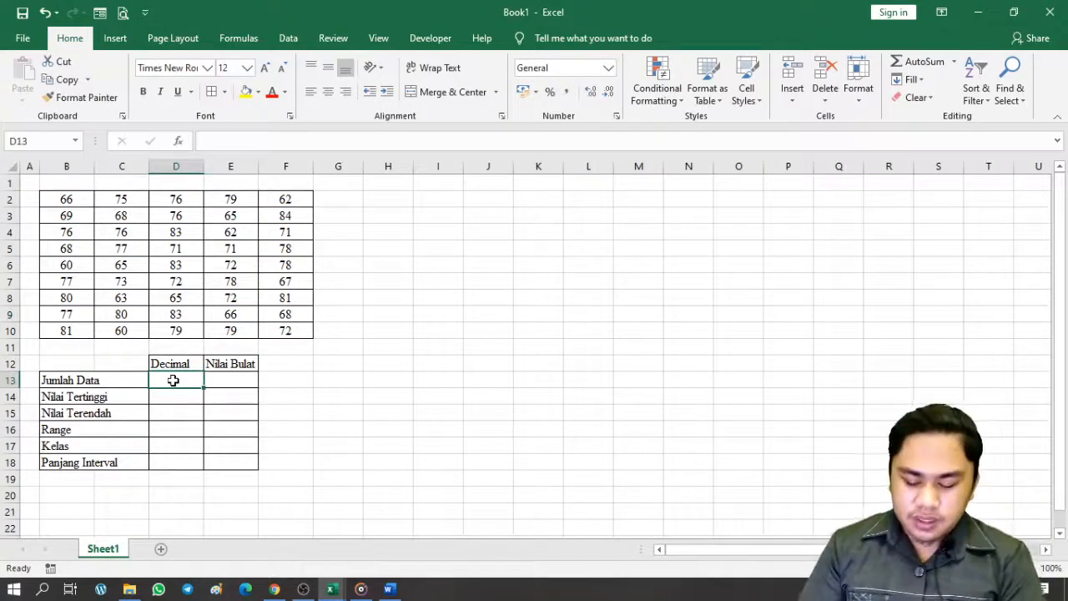
pyautogui.write('=COUNT')
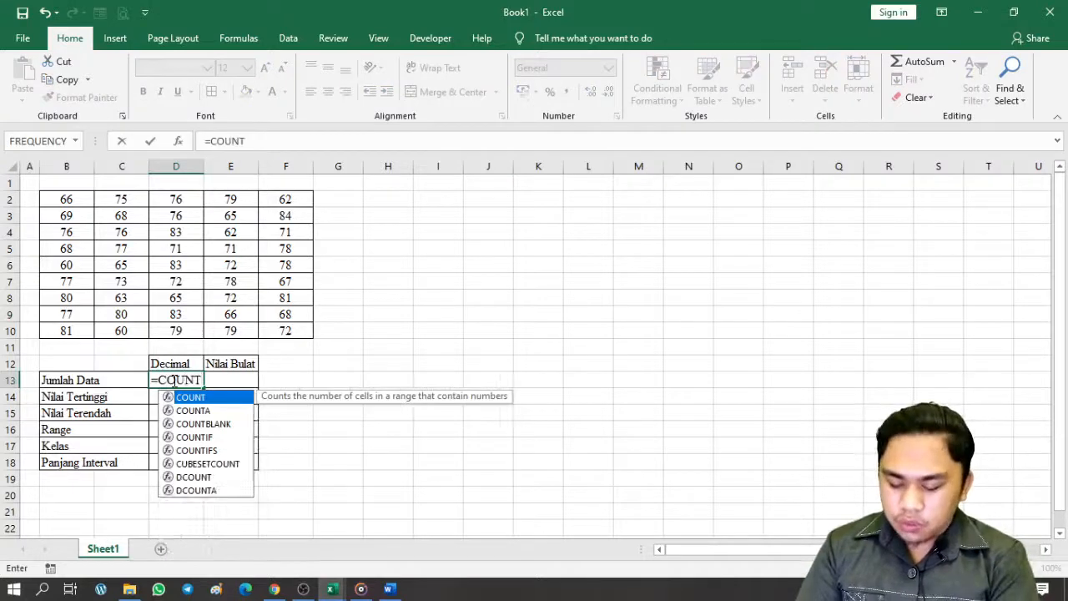
pyautogui.write('(')
pyautogui.click(73, 202)
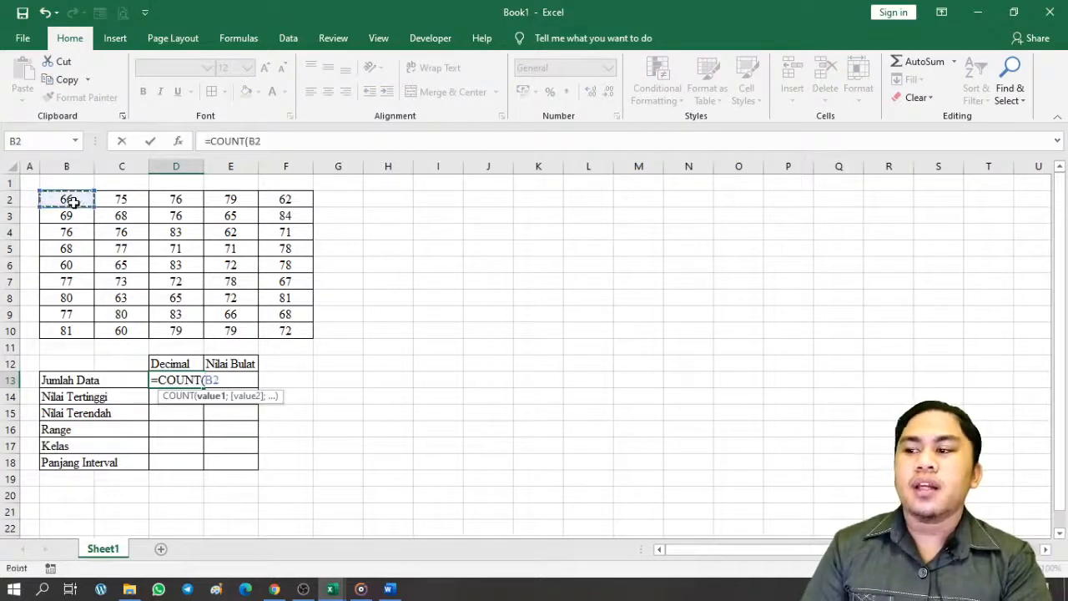
pyautogui.moveTo(73, 202); pyautogui.dragTo(298, 335)
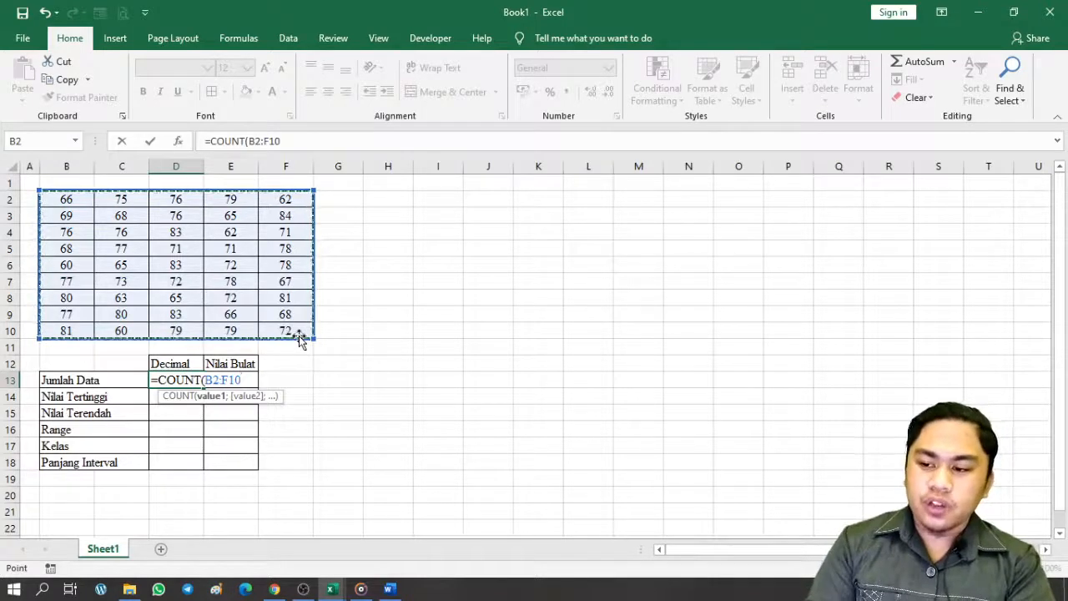
pyautogui.write(')')
pyautogui.press('Return')
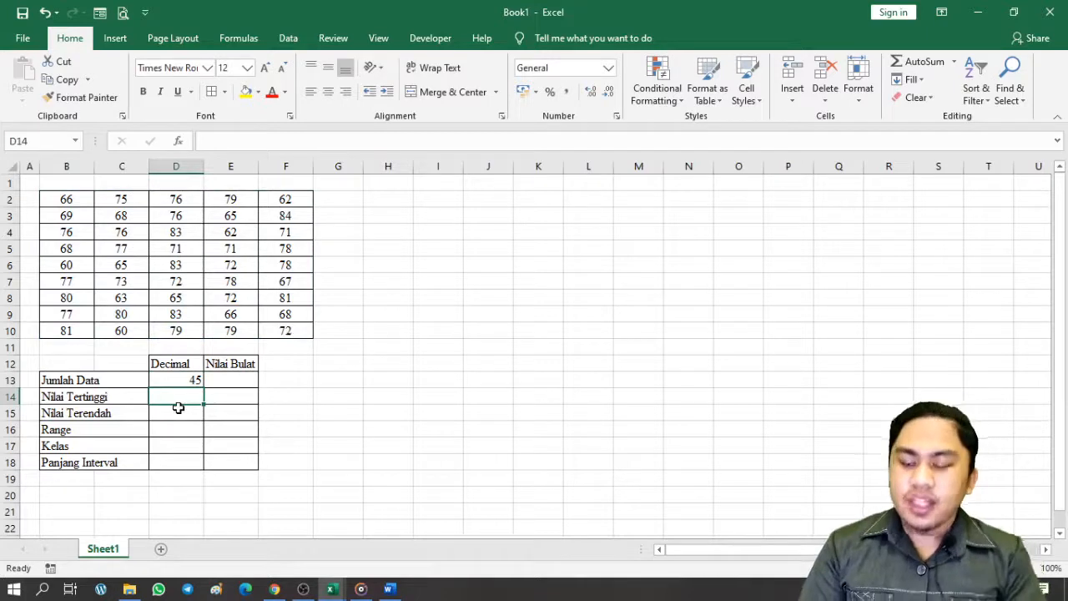
# Add =MAX(B2:F10) and =MIN(B2:F10) in D14 and D15, giving 84 and 60
pyautogui.write('=MAX(')
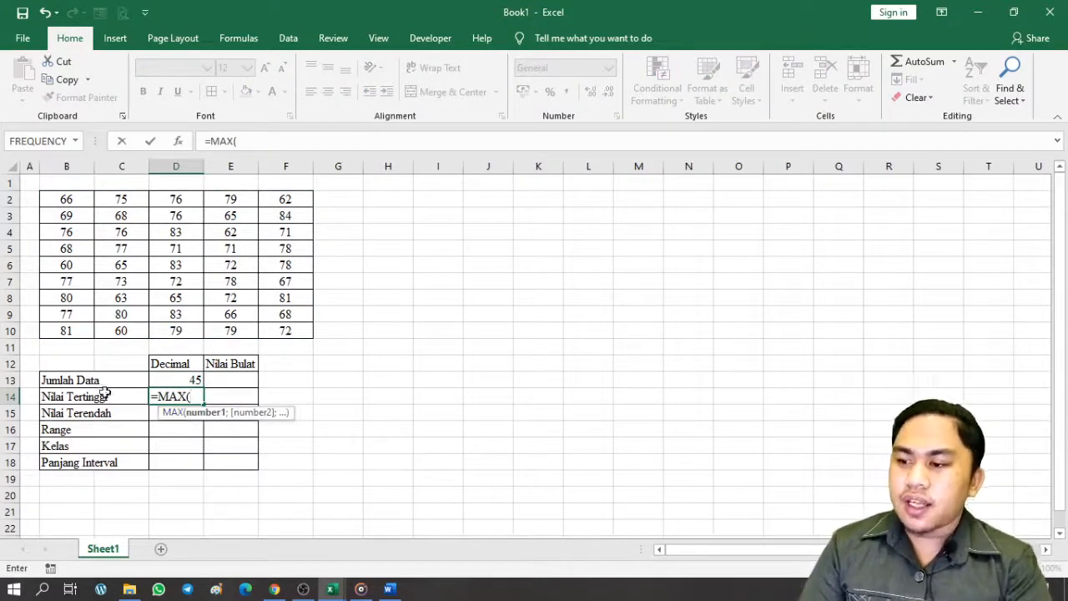
pyautogui.moveTo(65, 198); pyautogui.dragTo(278, 325)
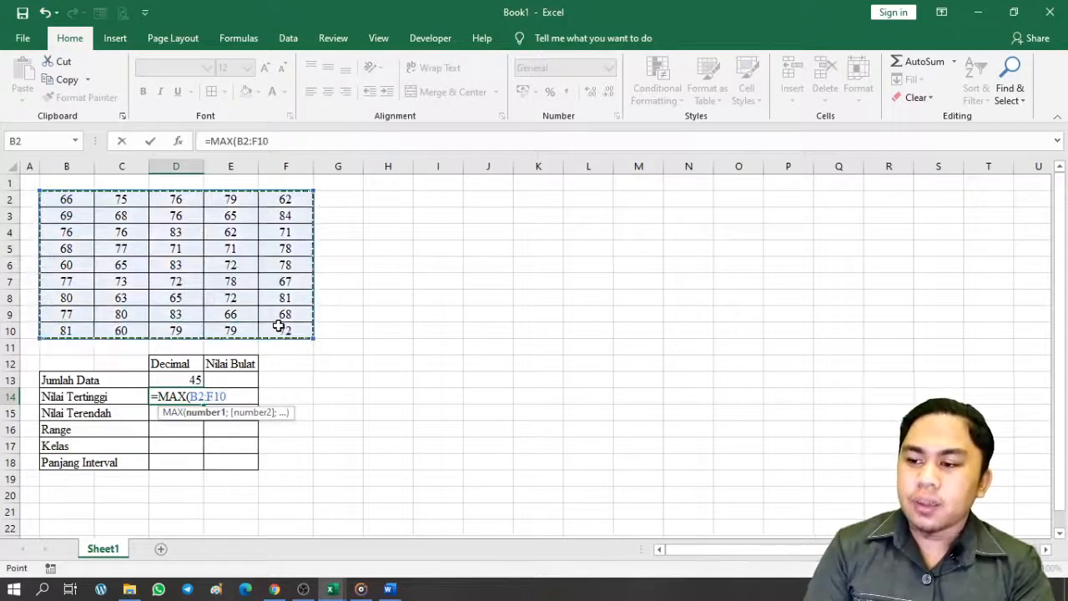
pyautogui.press('Return')
pyautogui.write('=')
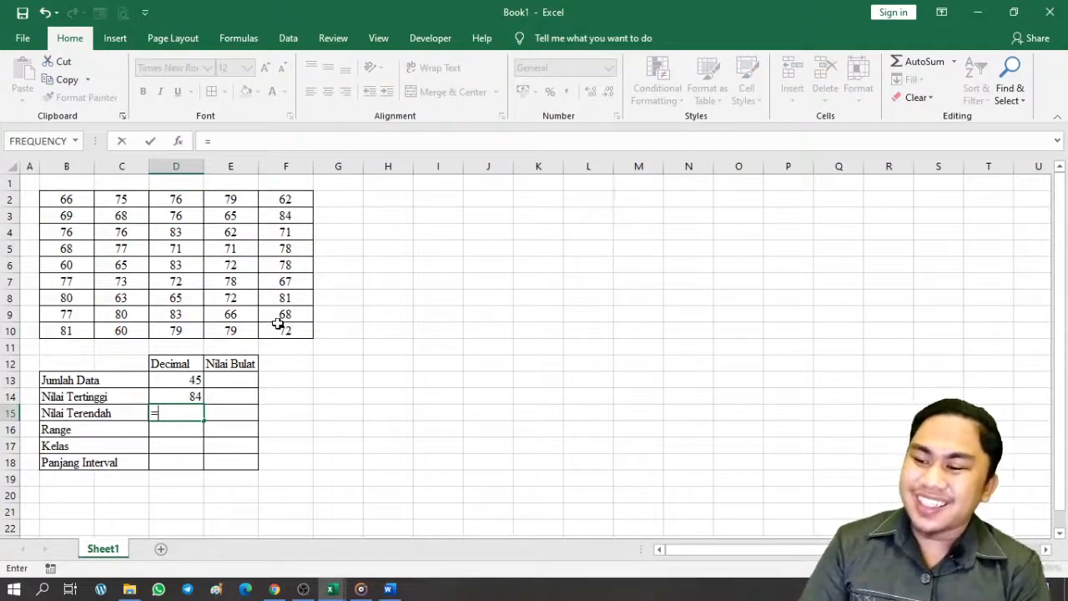
pyautogui.write('MIN')
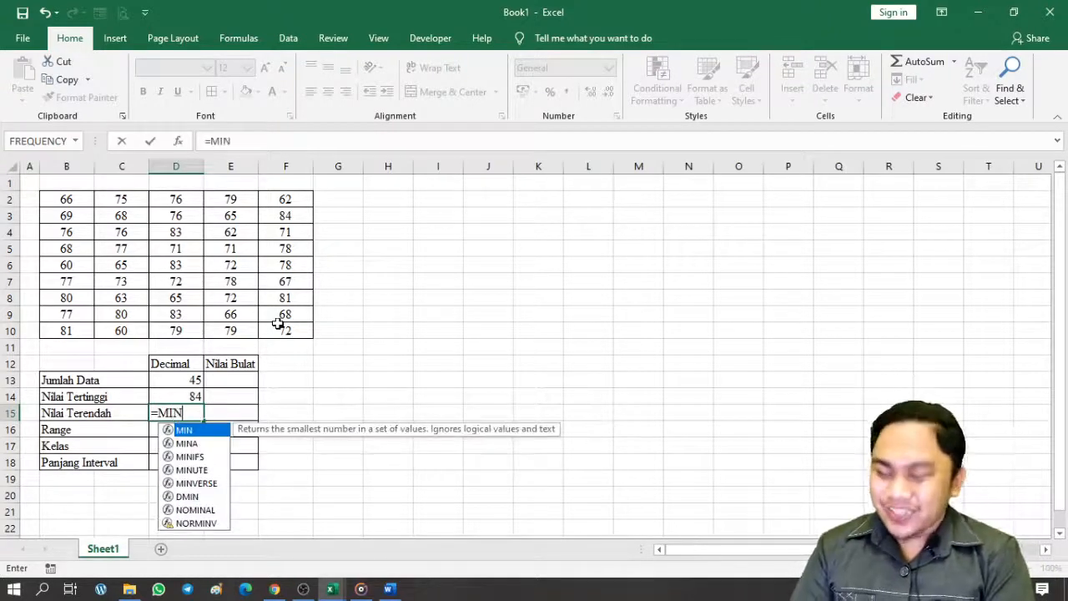
pyautogui.write('(')
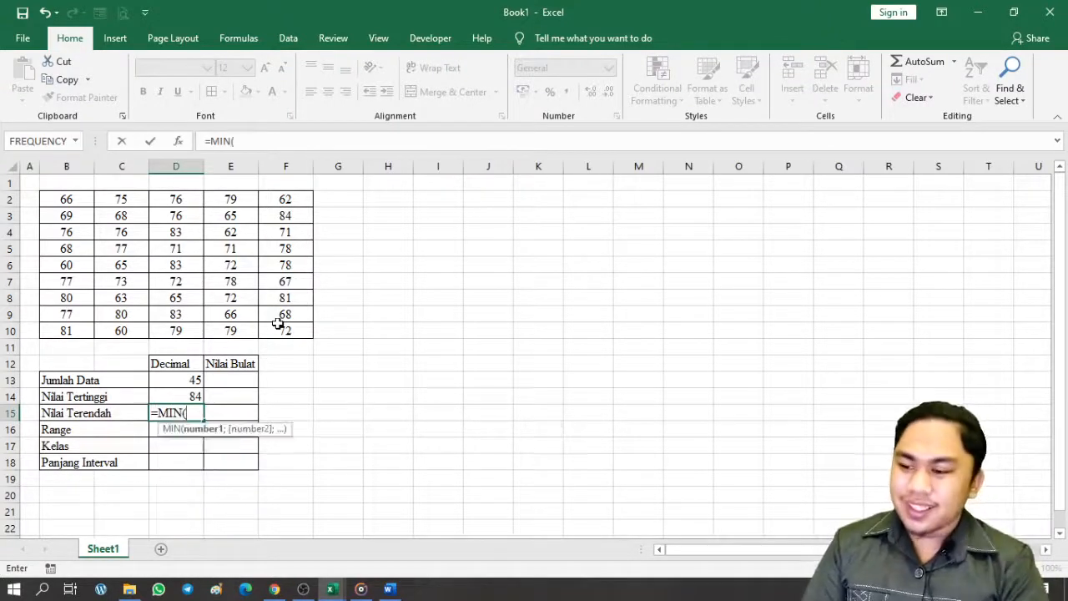
pyautogui.moveTo(72, 205); pyautogui.dragTo(282, 327)
pyautogui.press('Return')
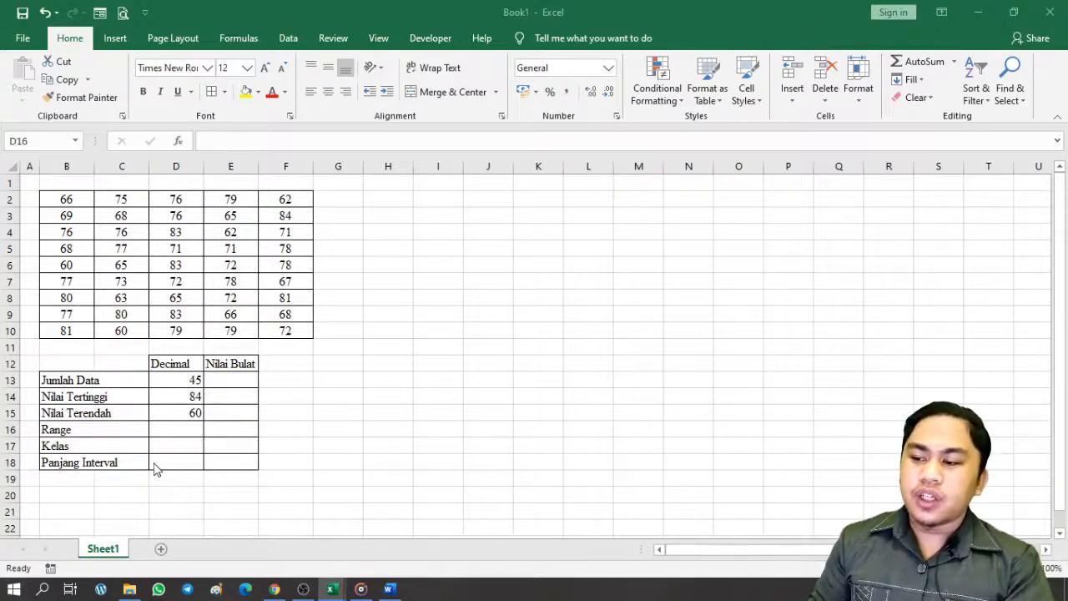
# Enter =D14-D15 in the Range cell D16 so it shows 24
pyautogui.click(170, 431)
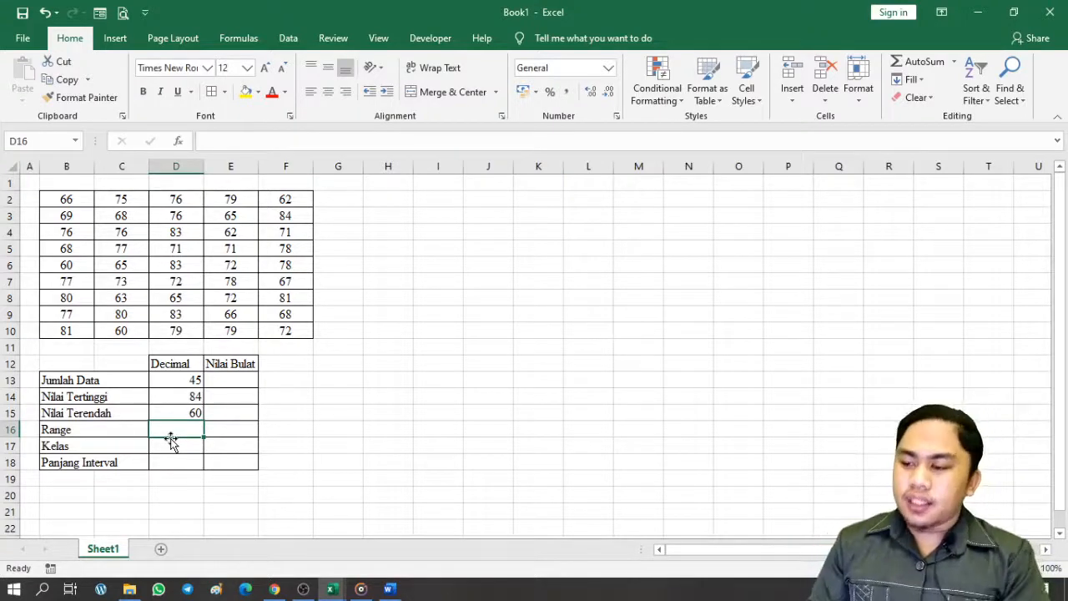
pyautogui.write('=')
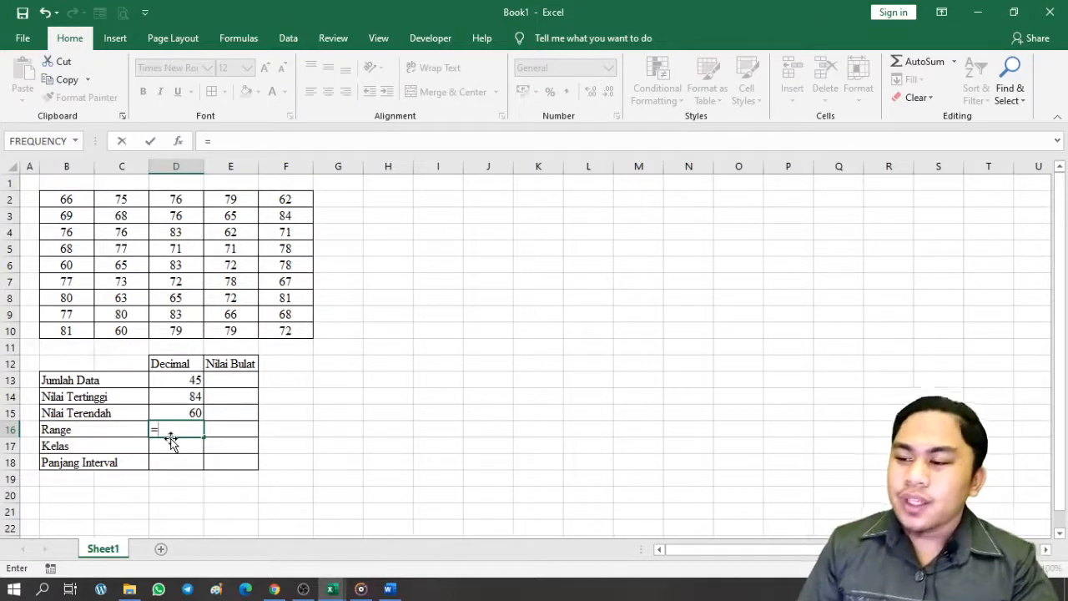
pyautogui.click(183, 396)
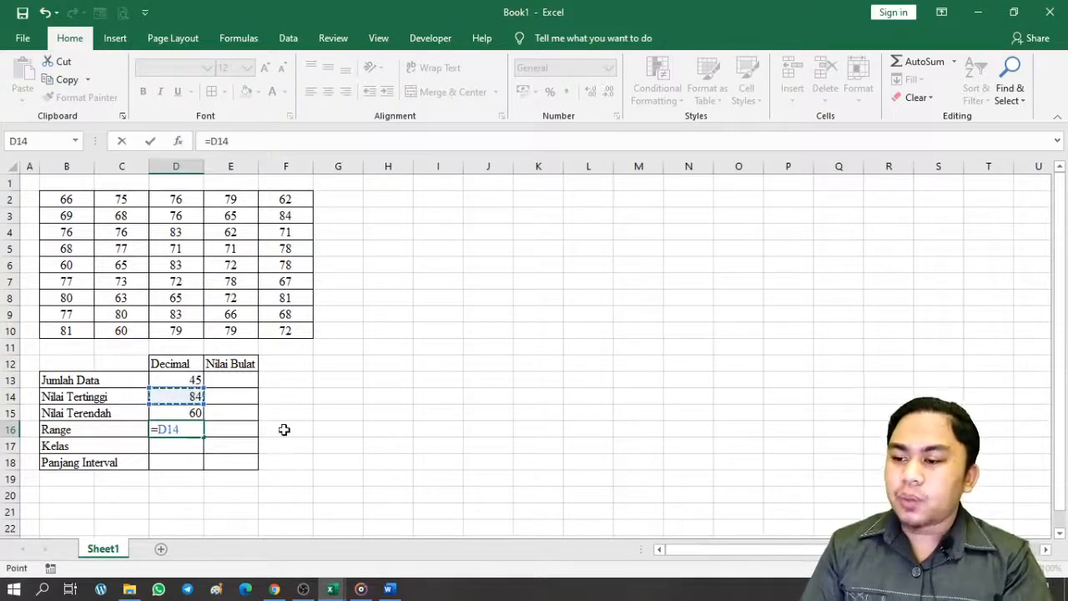
pyautogui.write('-')
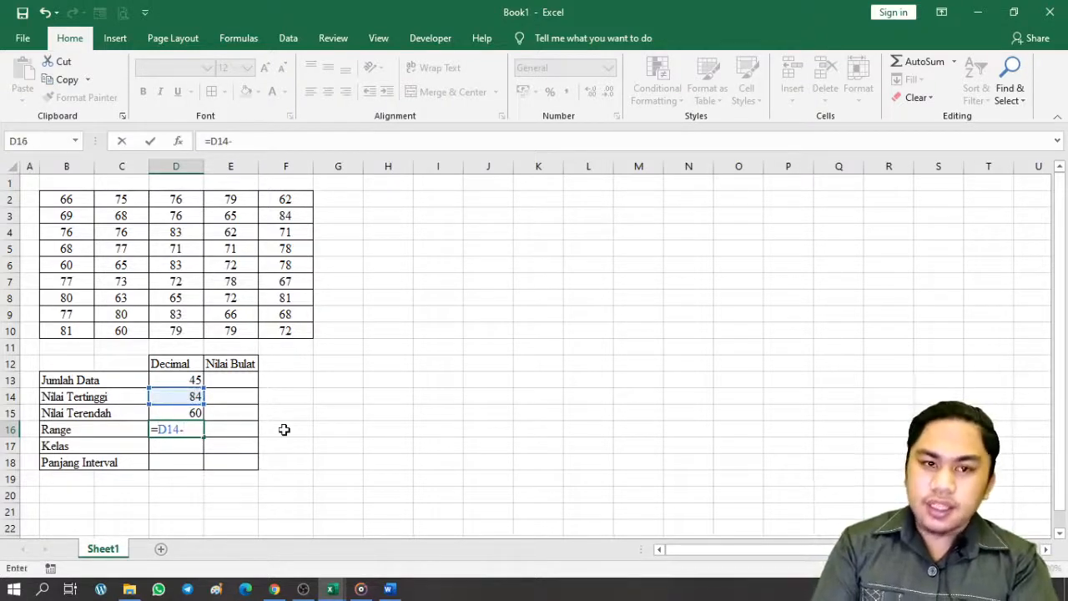
pyautogui.click(194, 414)
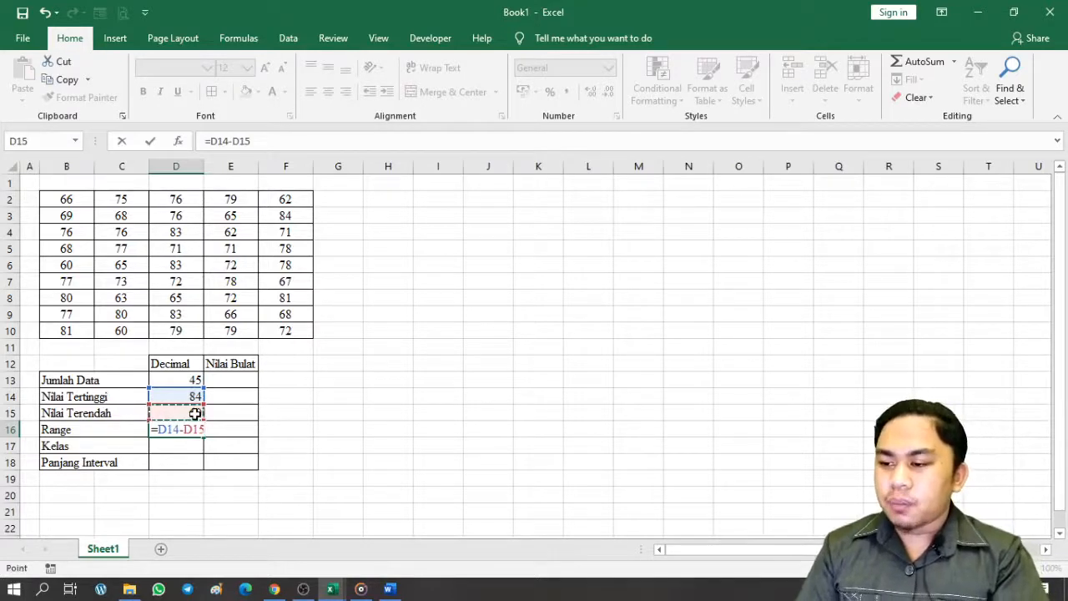
pyautogui.press('Return')
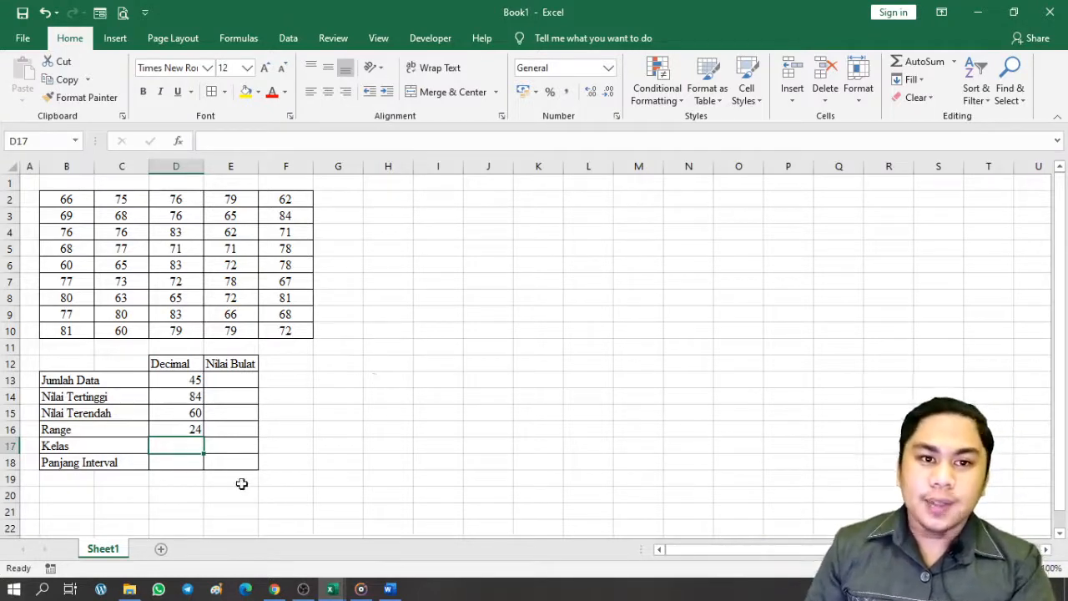
# Start an entry in the Kelas cell D17, then cancel it
pyautogui.click(222, 448)
pyautogui.click(191, 444)
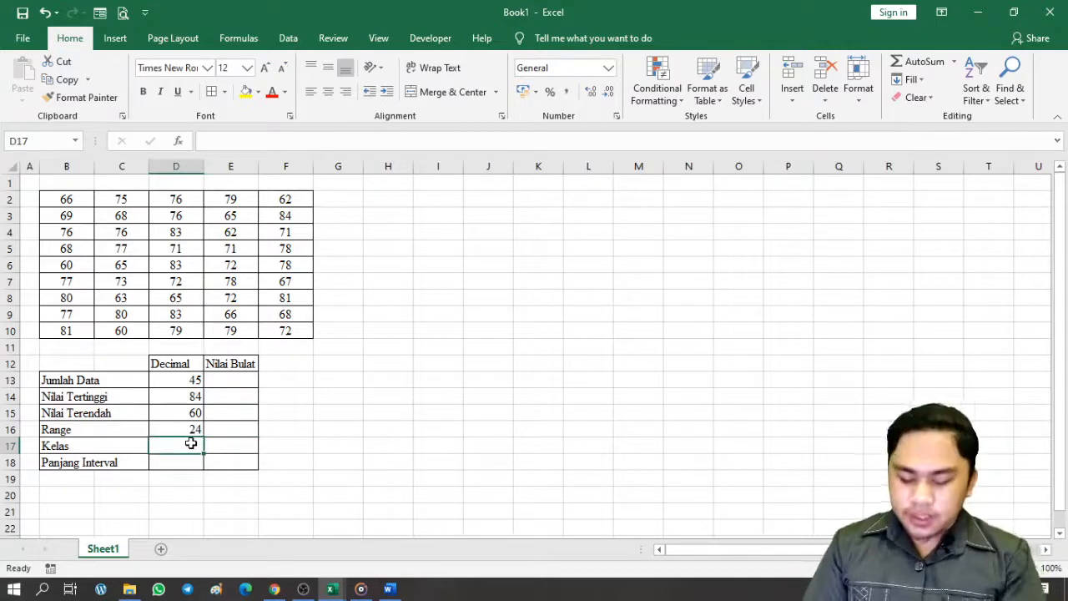
pyautogui.write('=')
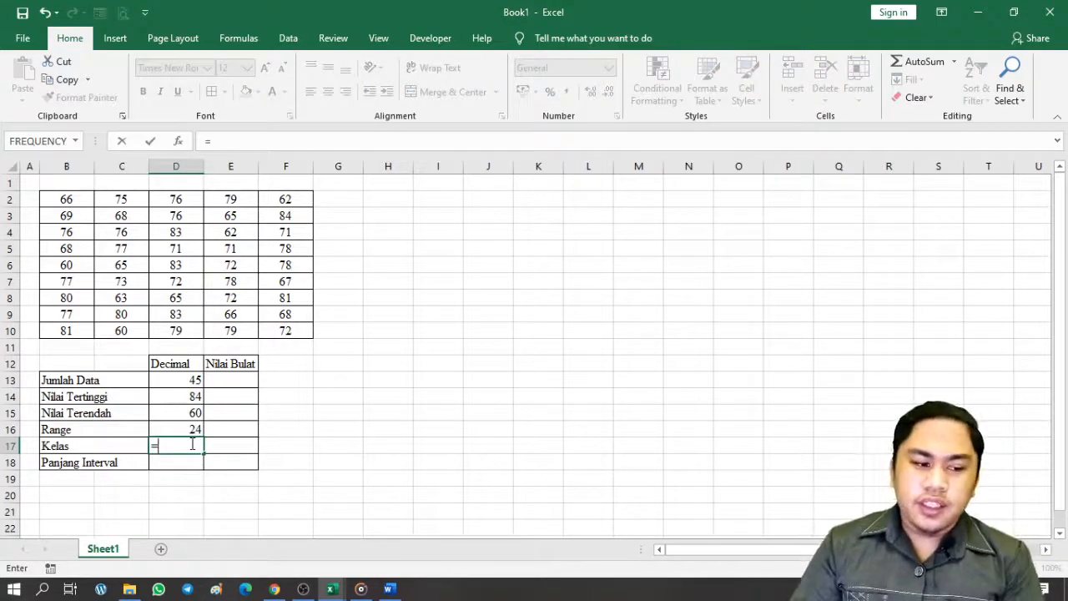
pyautogui.press('BackSpace')
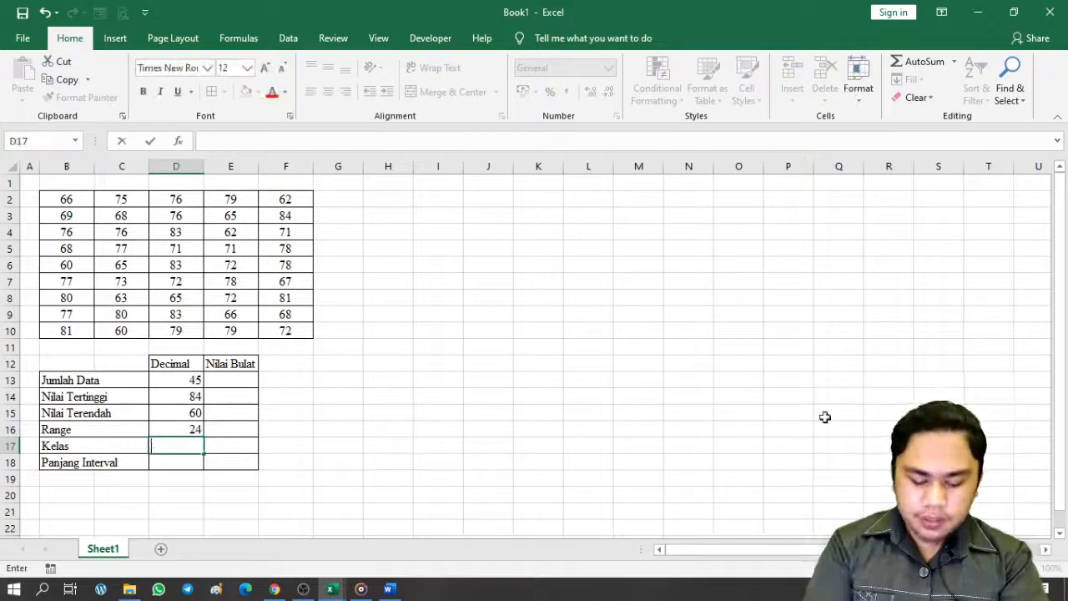
pyautogui.press('Escape')
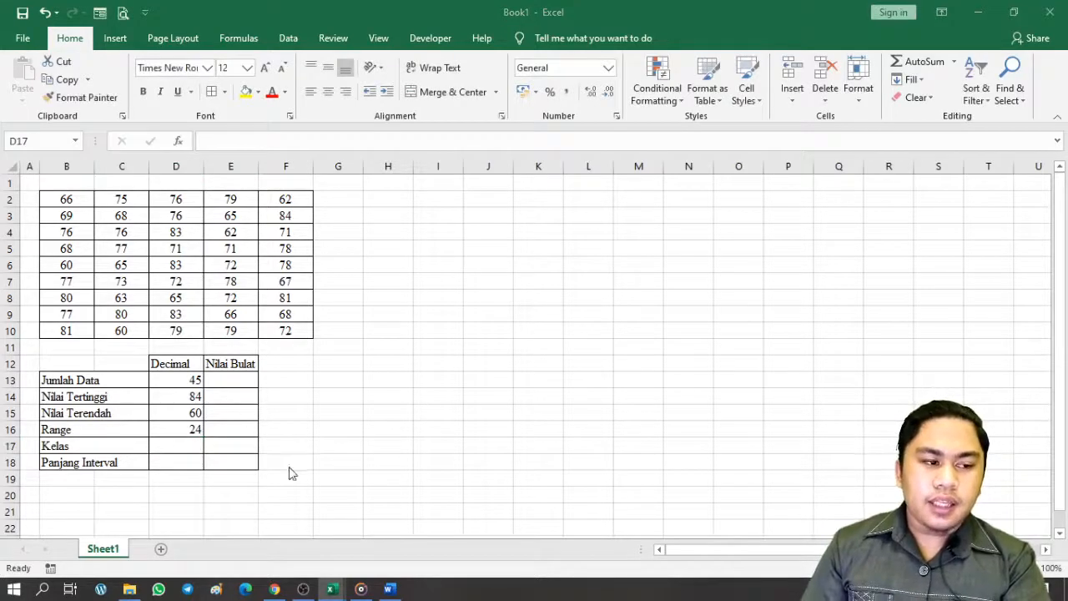
# Enter =1+(3,3*LOG(VALUE(D13))) in D17 so Kelas shows 6,455601
pyautogui.click(168, 447)
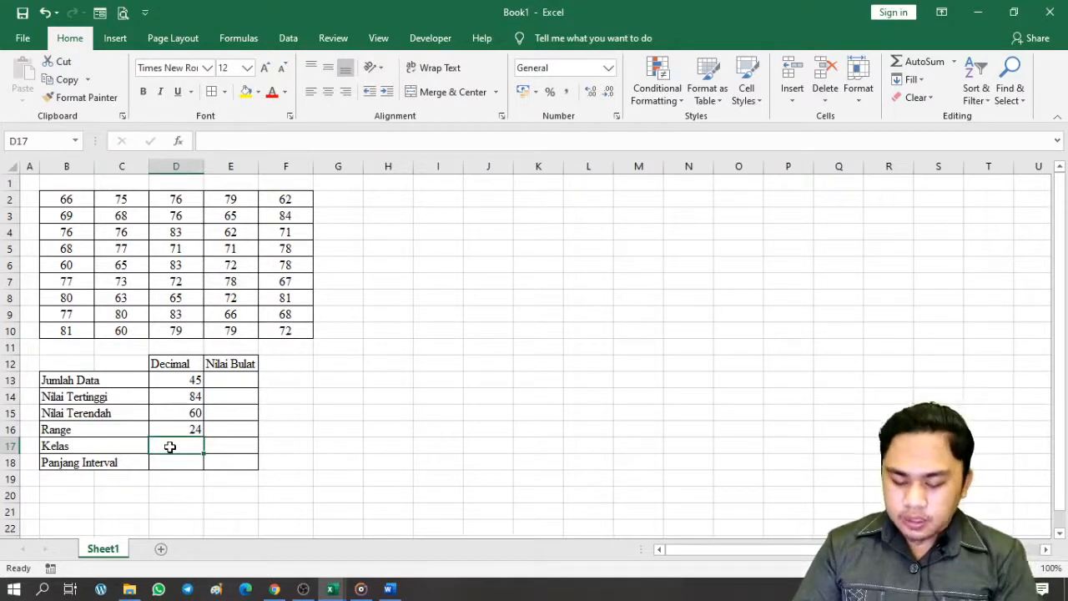
pyautogui.write('=1')
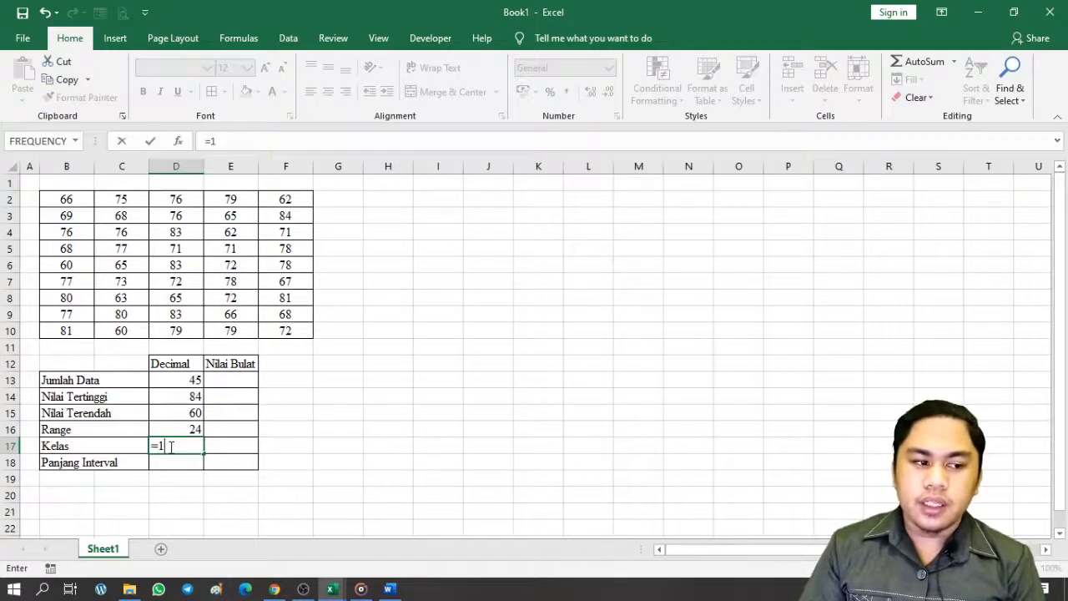
pyautogui.write('(')
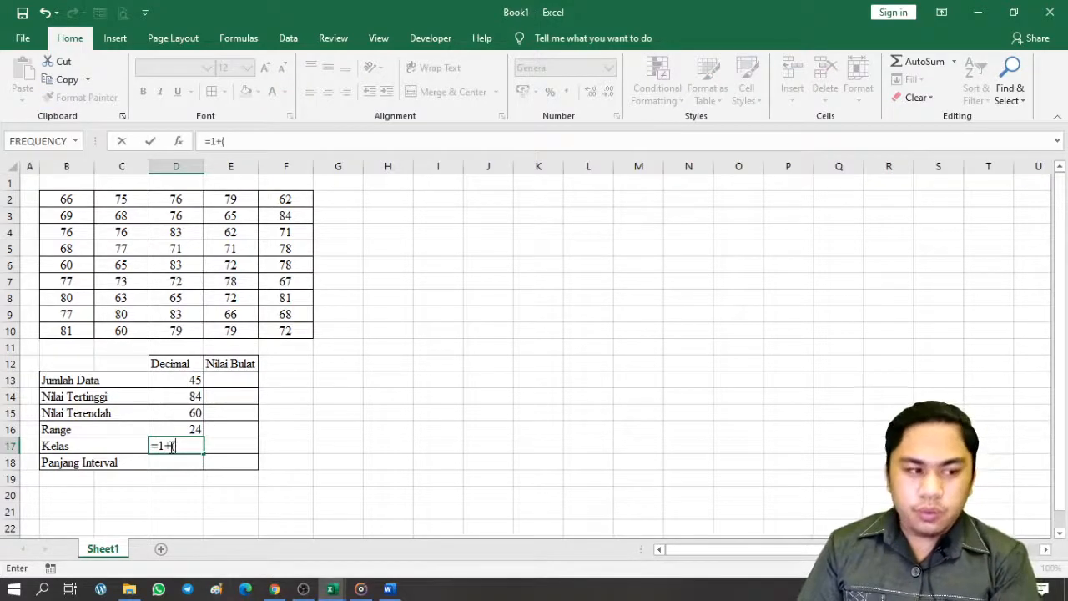
pyautogui.write('3,3')
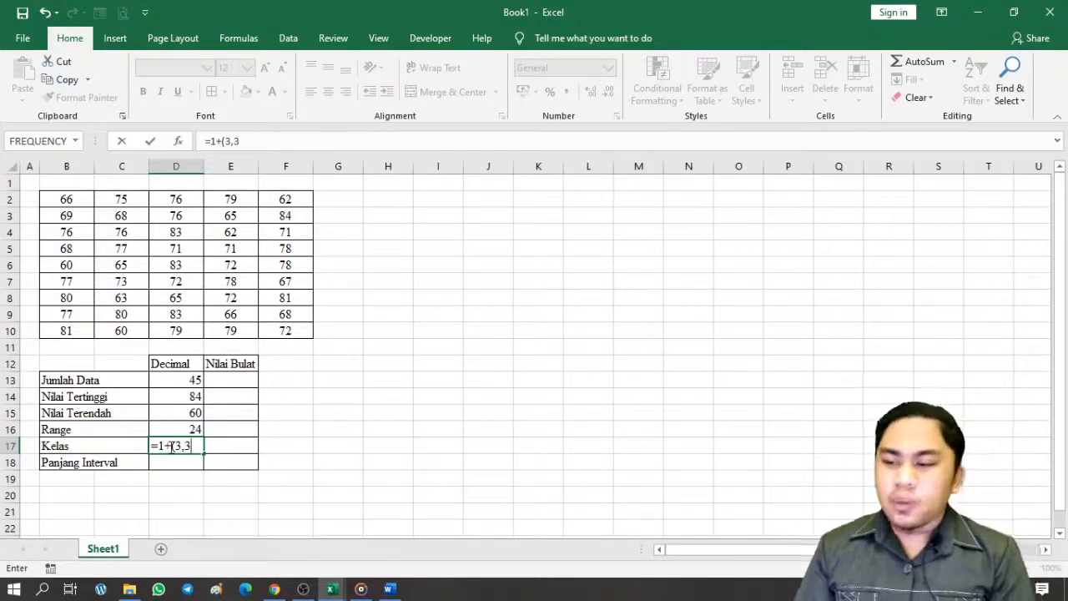
pyautogui.write('*LOG')
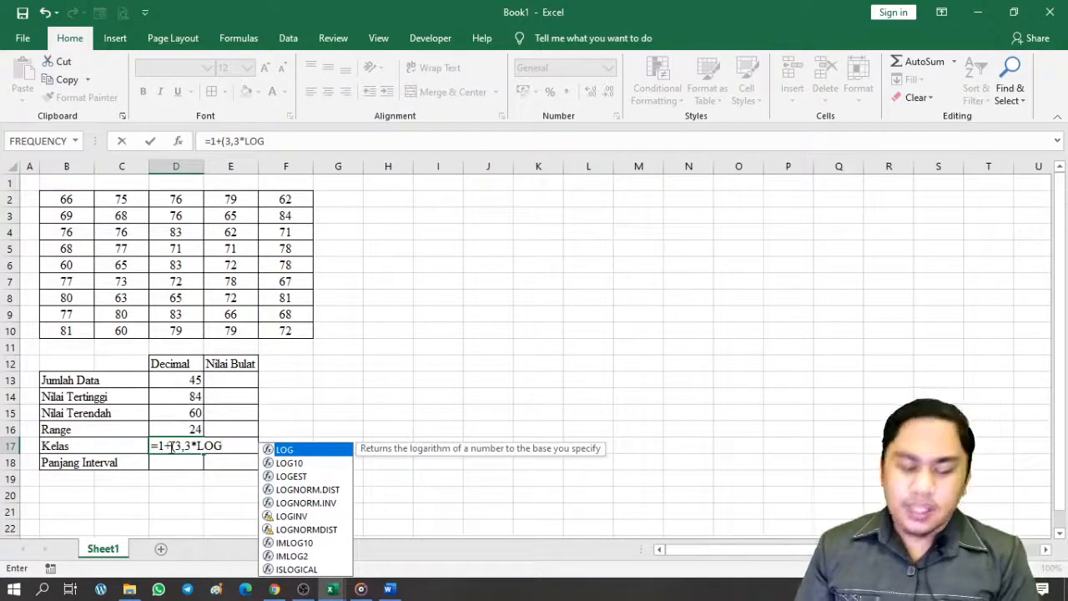
pyautogui.write('(')
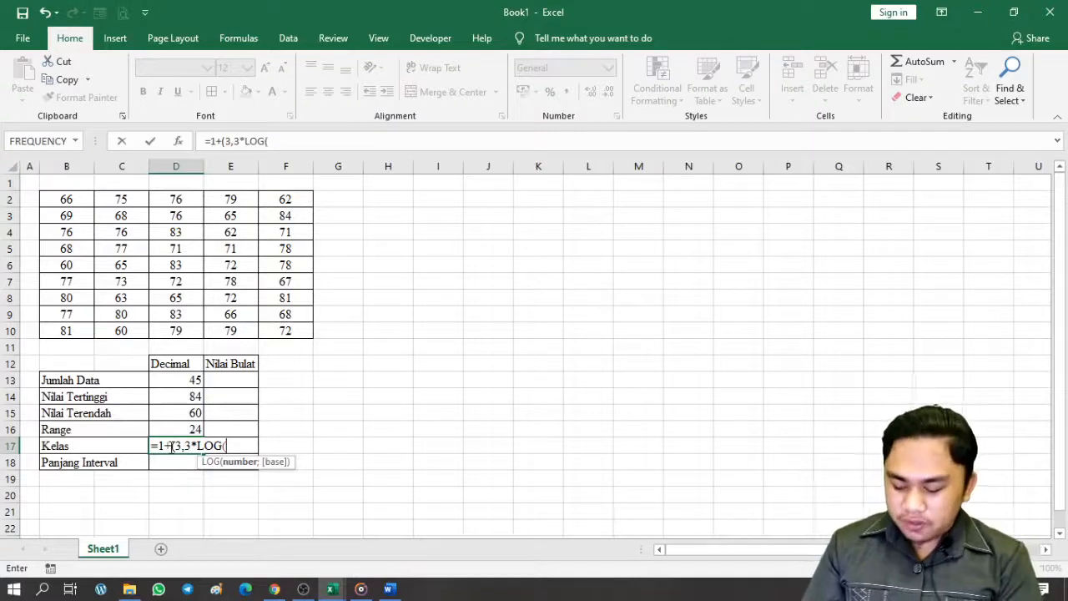
pyautogui.write('VALUE')
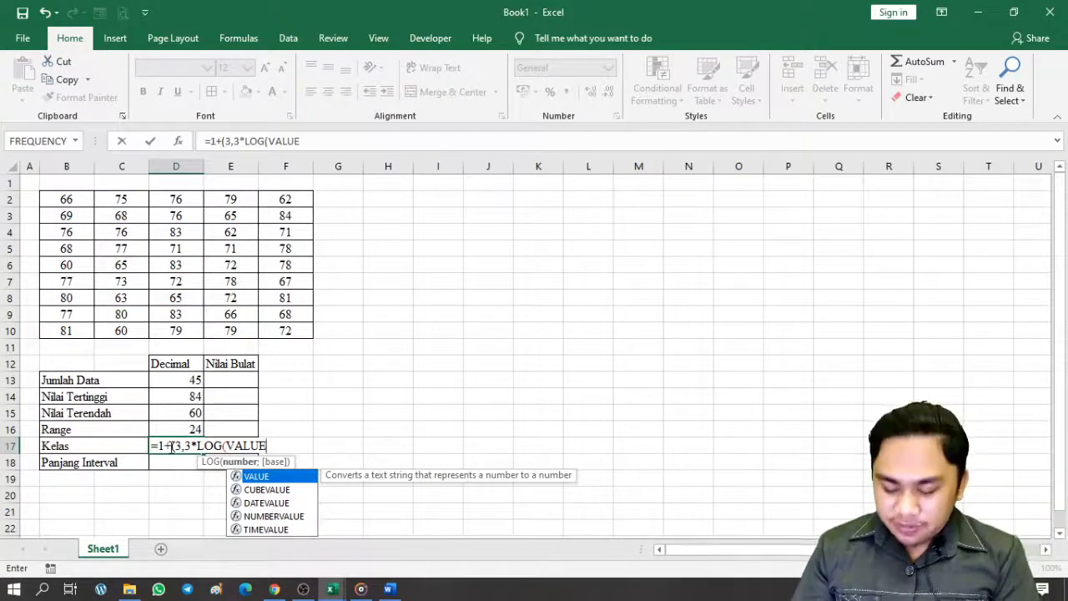
pyautogui.write('(')
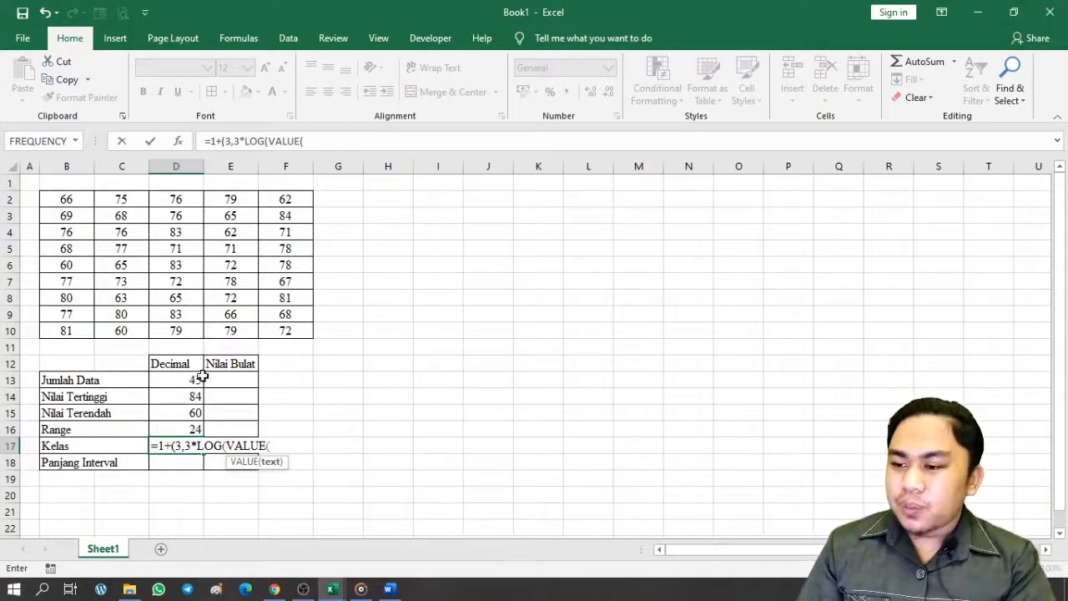
pyautogui.click(187, 381)
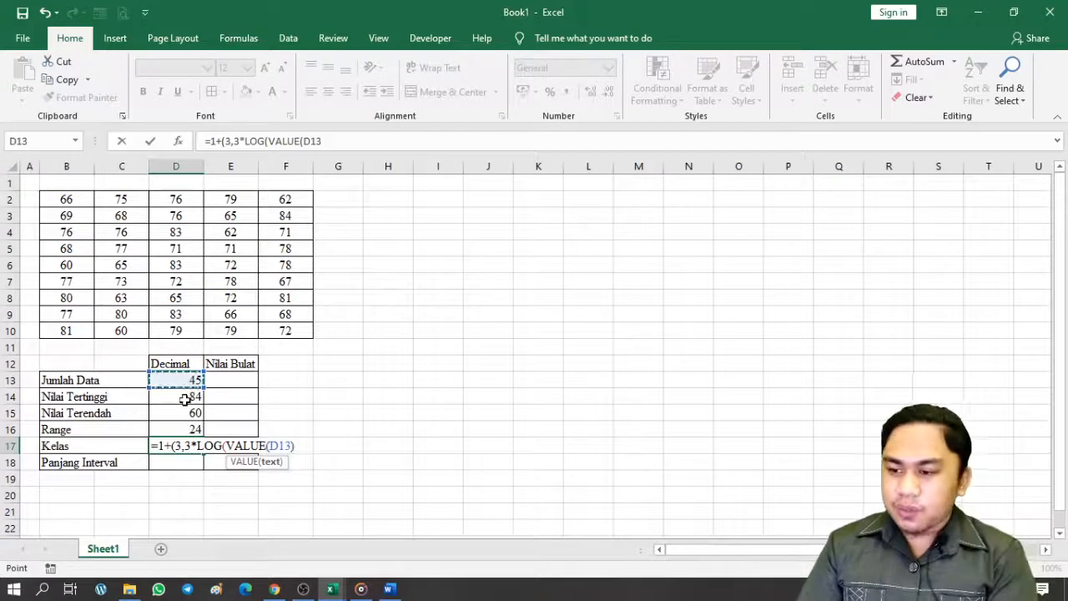
pyautogui.write('))')
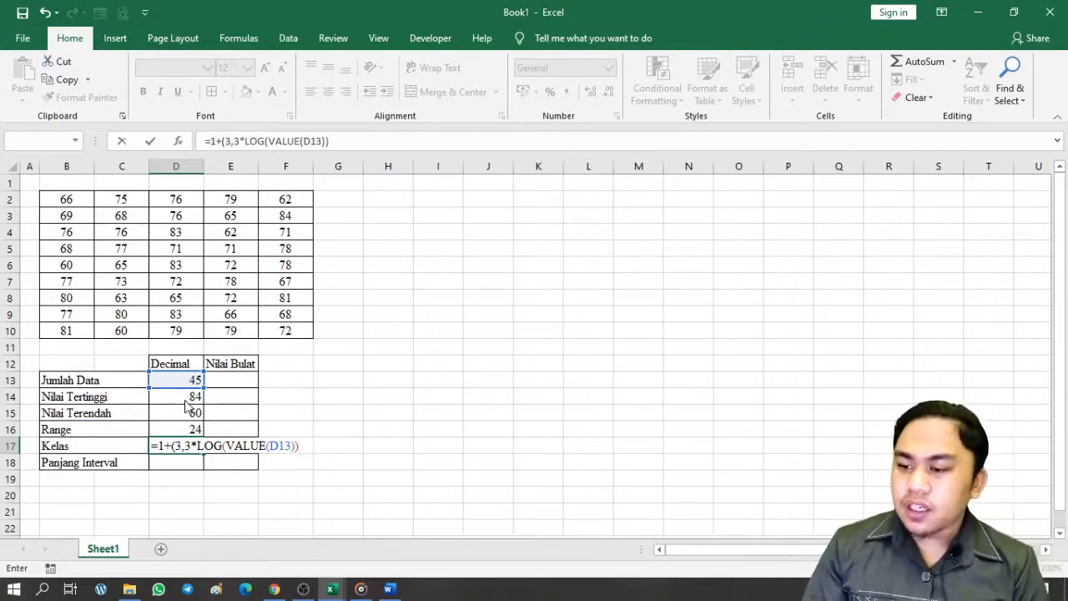
pyautogui.press('Return')
pyautogui.press('Return')
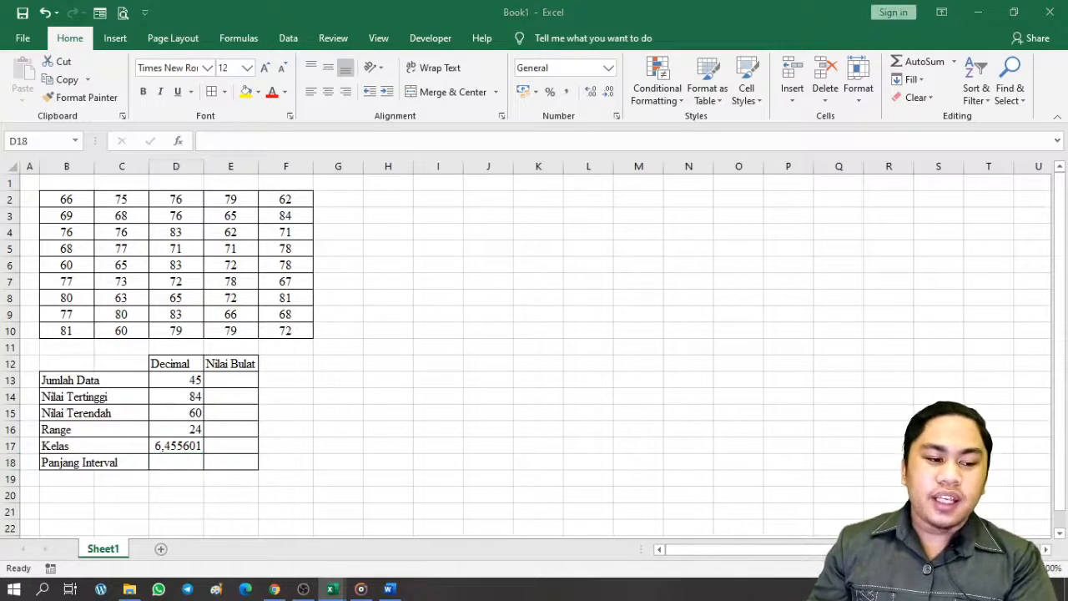
pyautogui.click(192, 463)
pyautogui.write('=')
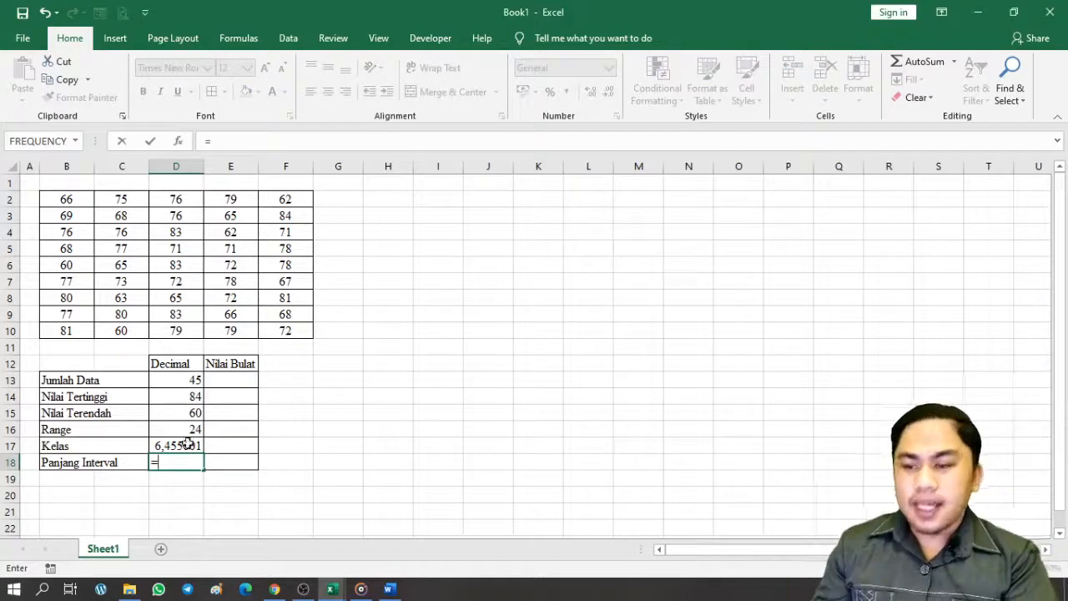
# Complete D18 as =D16/D17 so Panjang Interval shows 3,72
pyautogui.click(187, 428)
pyautogui.write('/')
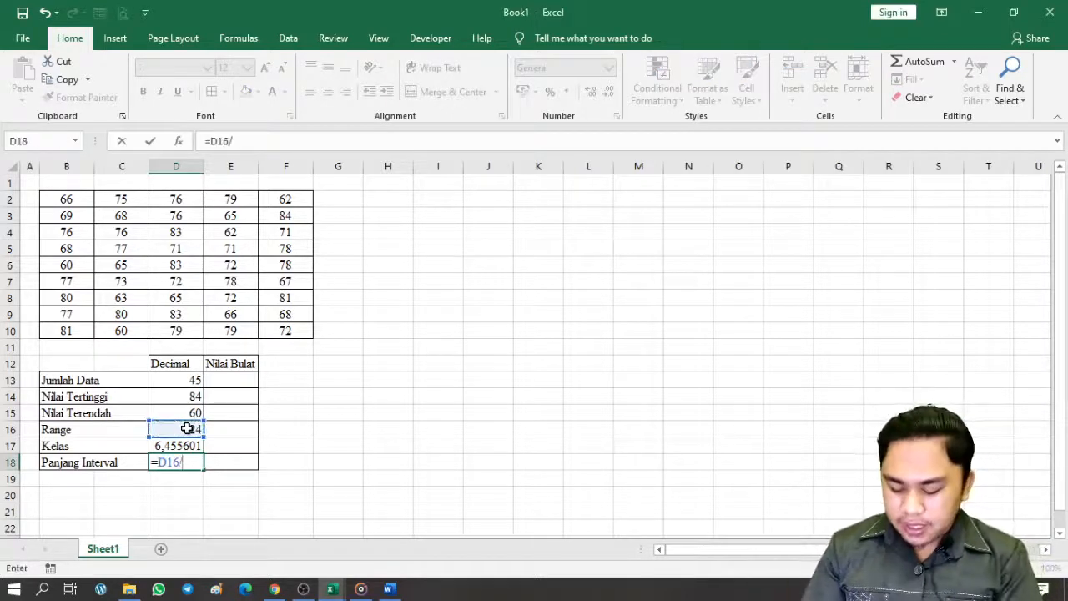
pyautogui.click(192, 444)
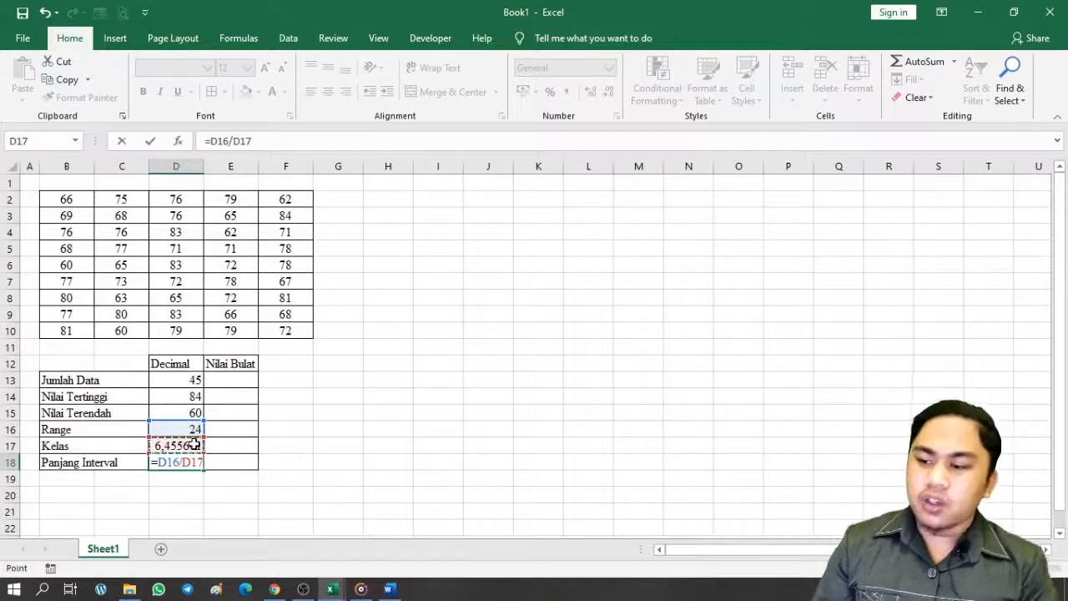
pyautogui.press('Return')
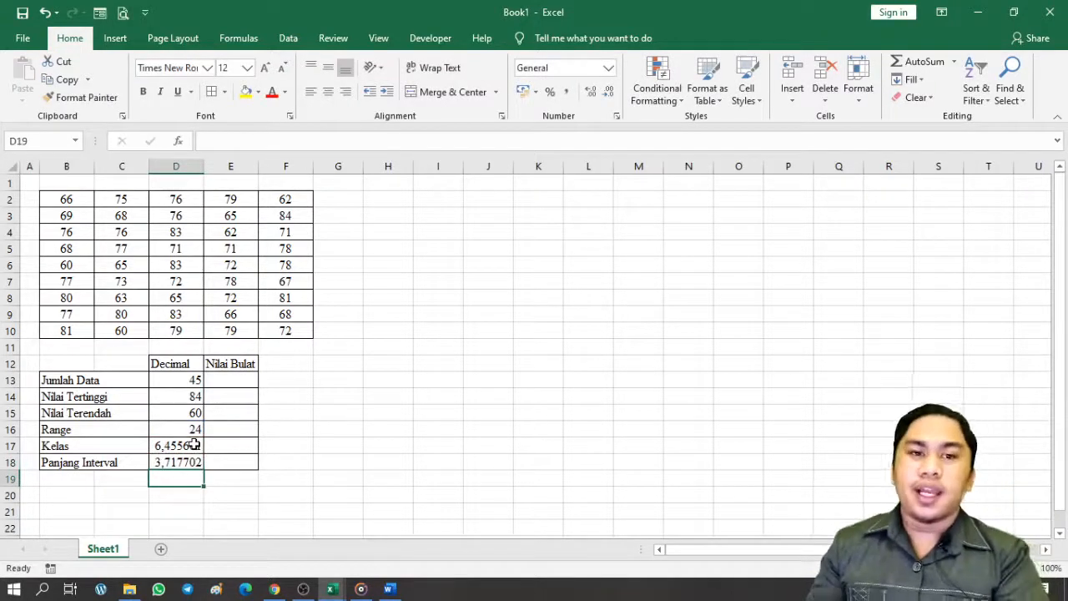
# Format the Decimal values D13:D18 to show two decimal places
pyautogui.moveTo(193, 445); pyautogui.dragTo(194, 462)
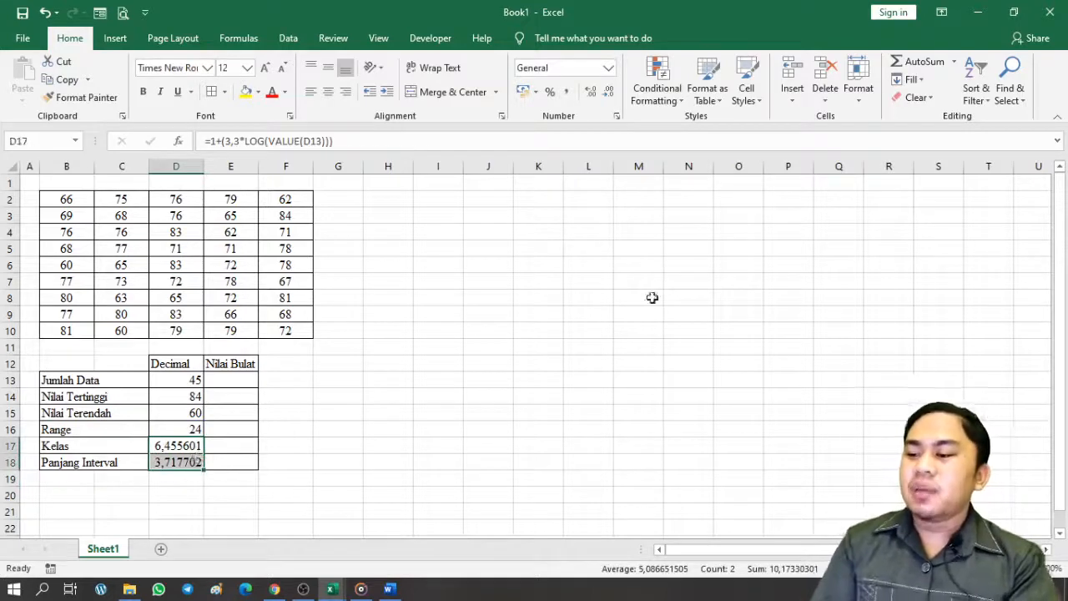
pyautogui.click(607, 93)
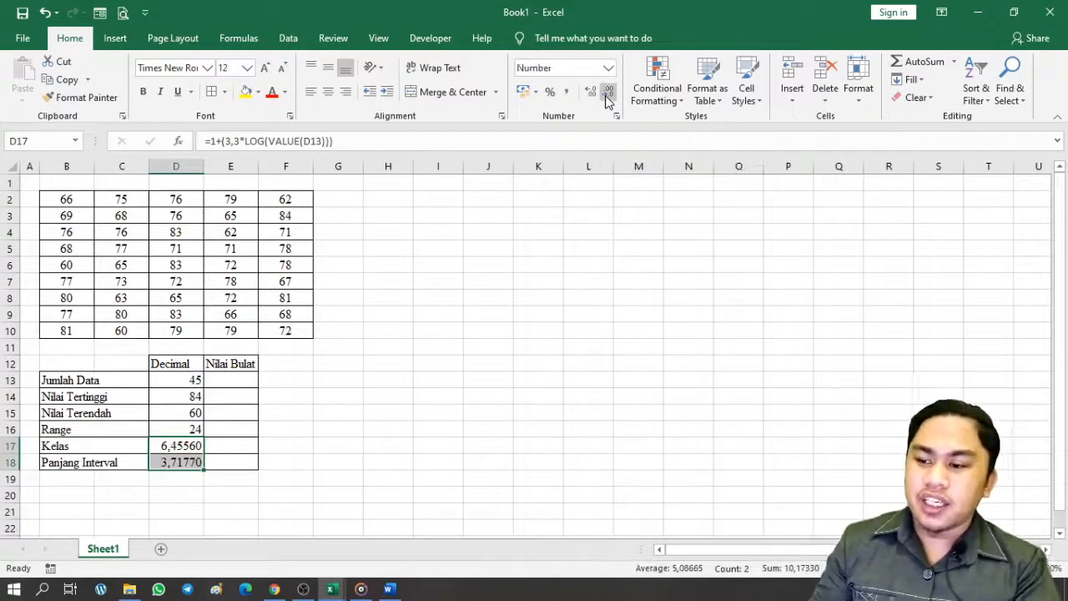
pyautogui.click(606, 93)
pyautogui.click(607, 94)
pyautogui.click(607, 94)
pyautogui.click(607, 93)
pyautogui.click(607, 94)
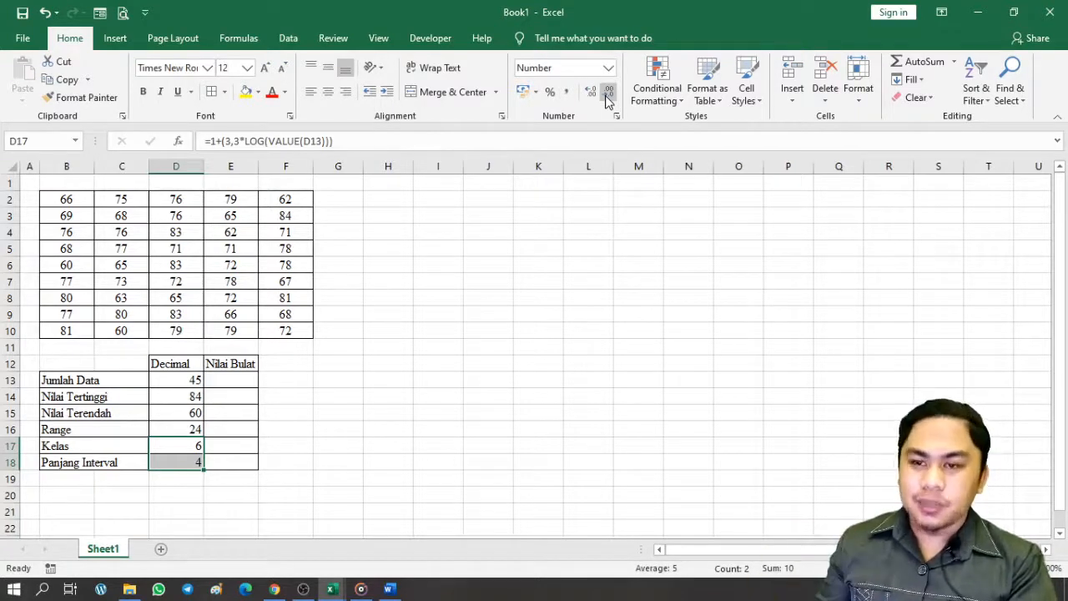
pyautogui.click(191, 378)
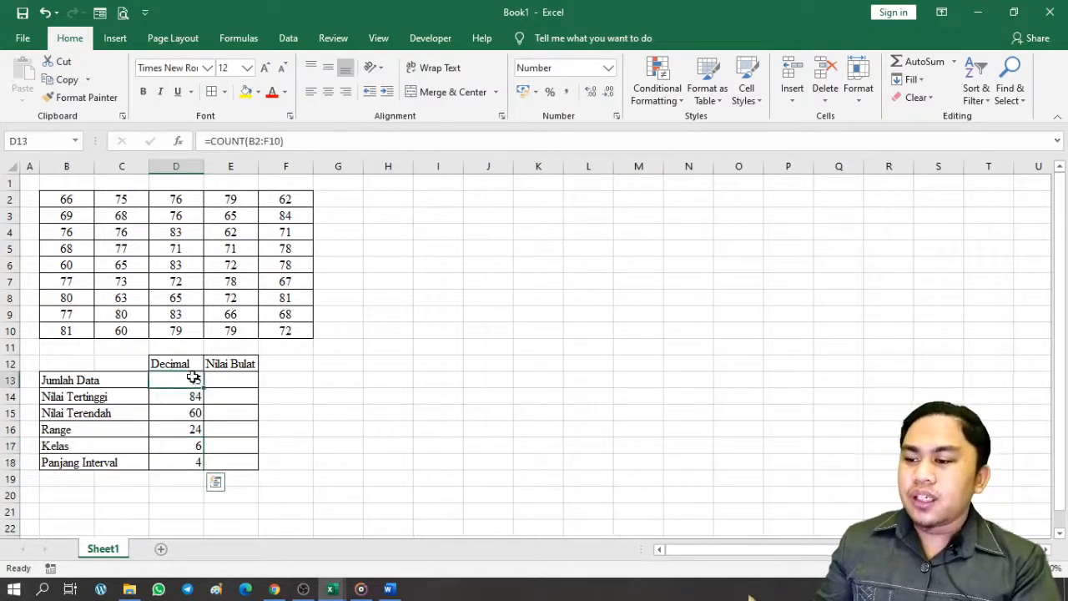
pyautogui.moveTo(191, 376); pyautogui.dragTo(197, 455)
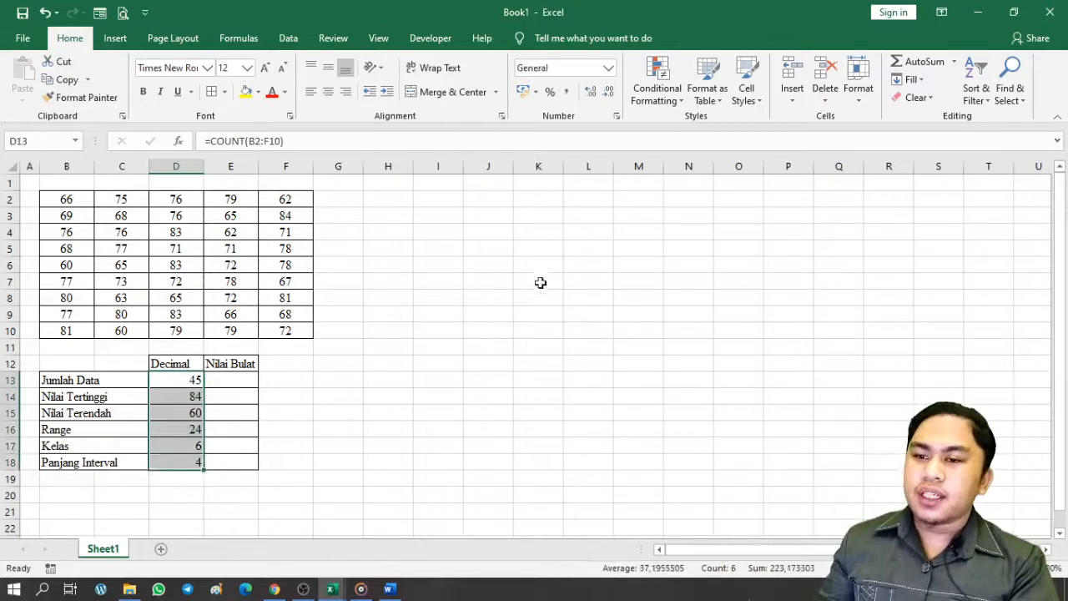
pyautogui.tripleClick(591, 92)
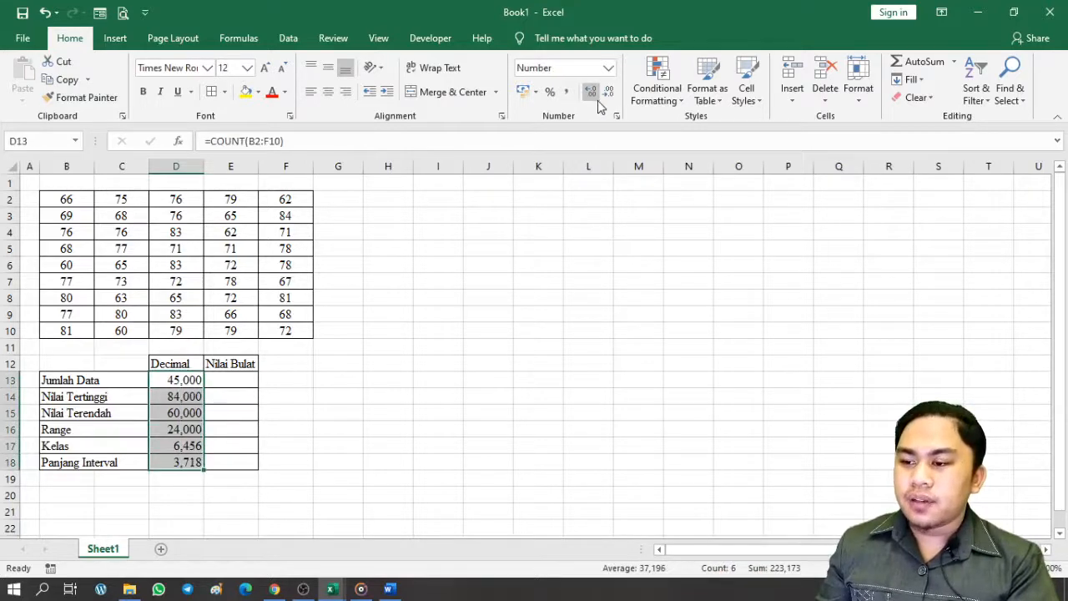
pyautogui.click(608, 92)
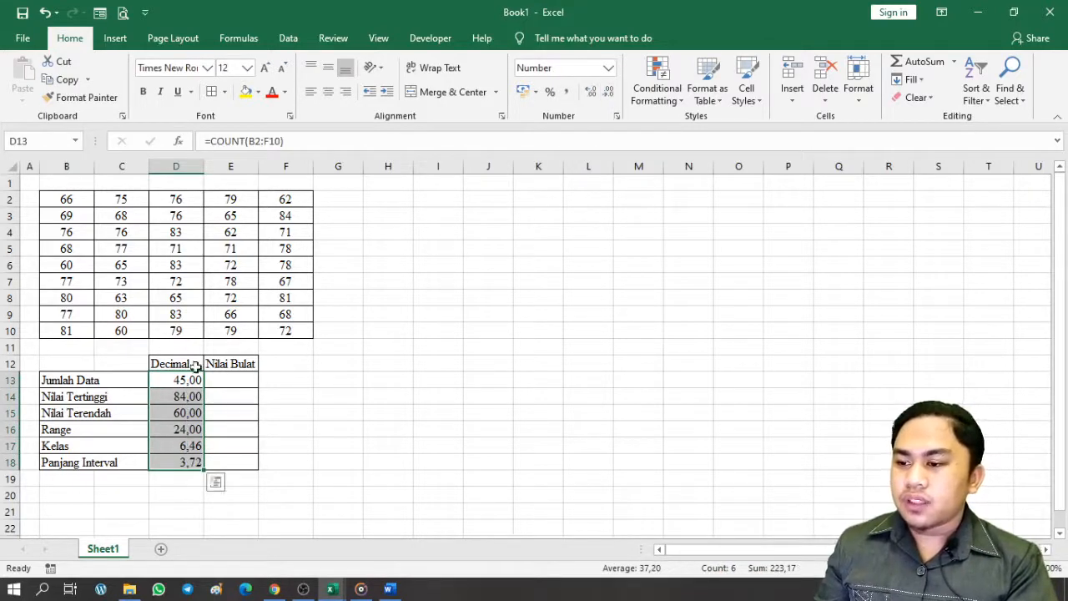
pyautogui.click(211, 415)
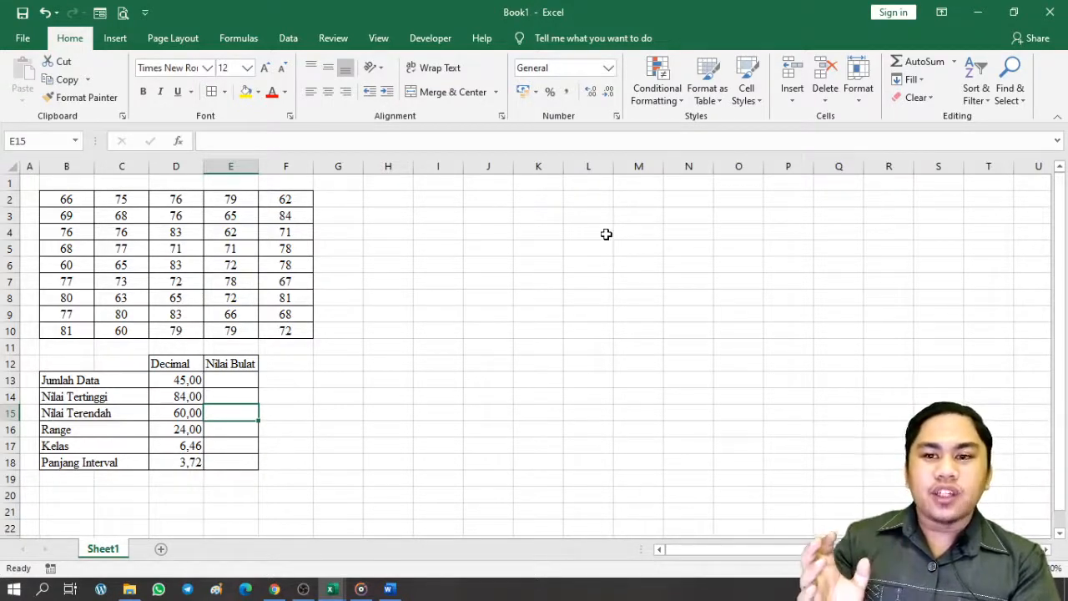
# Enter 45, 84, 60, 24, 7 and 4 into the Nilai Bulat cells E13:E18
pyautogui.click(223, 461)
pyautogui.click(242, 383)
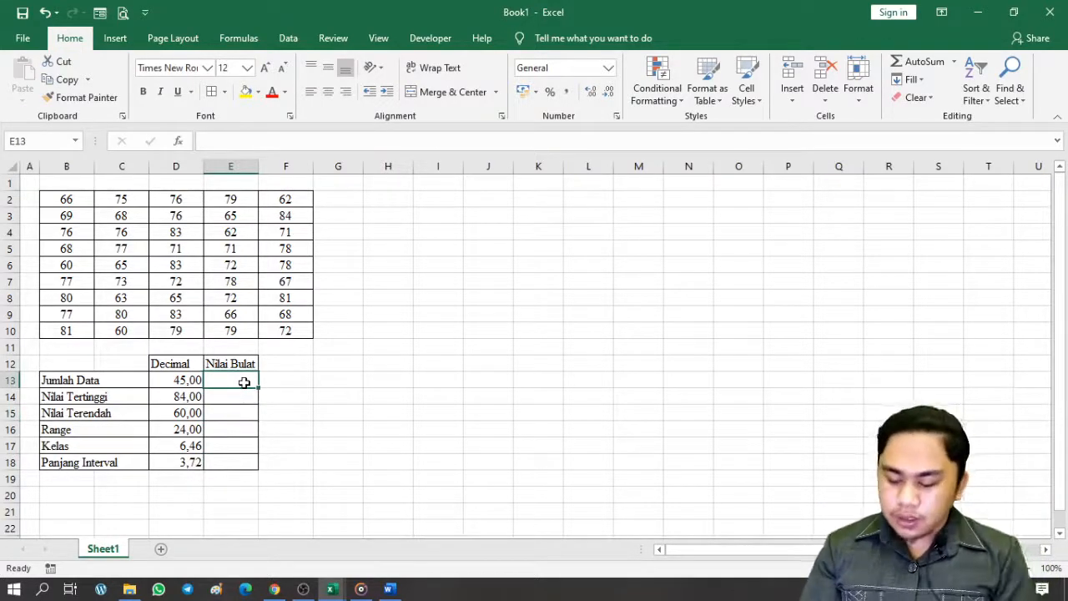
pyautogui.write('45')
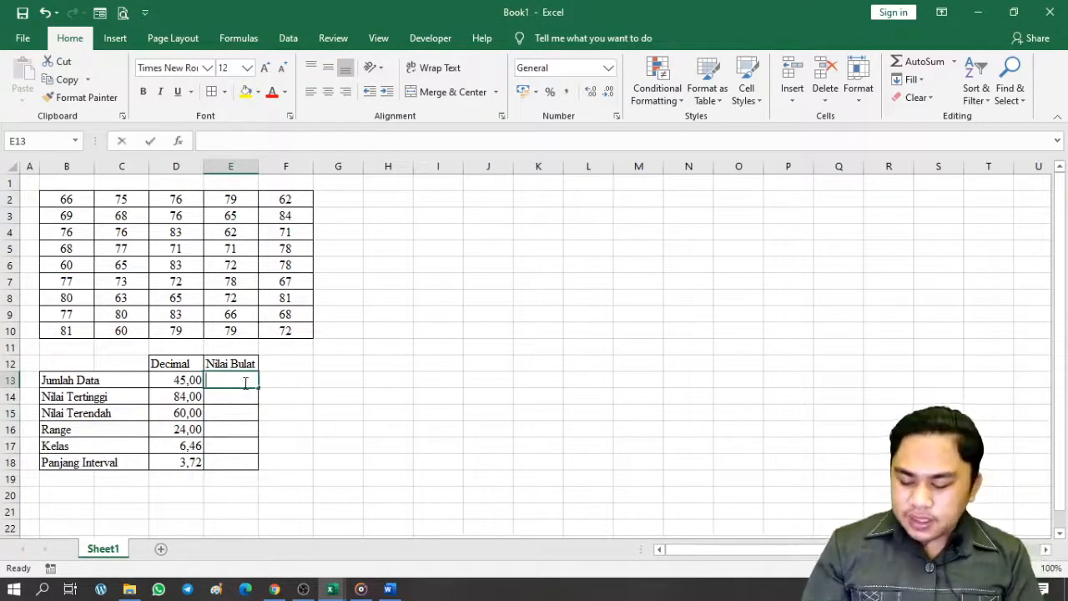
pyautogui.press('Return')
pyautogui.write('8')
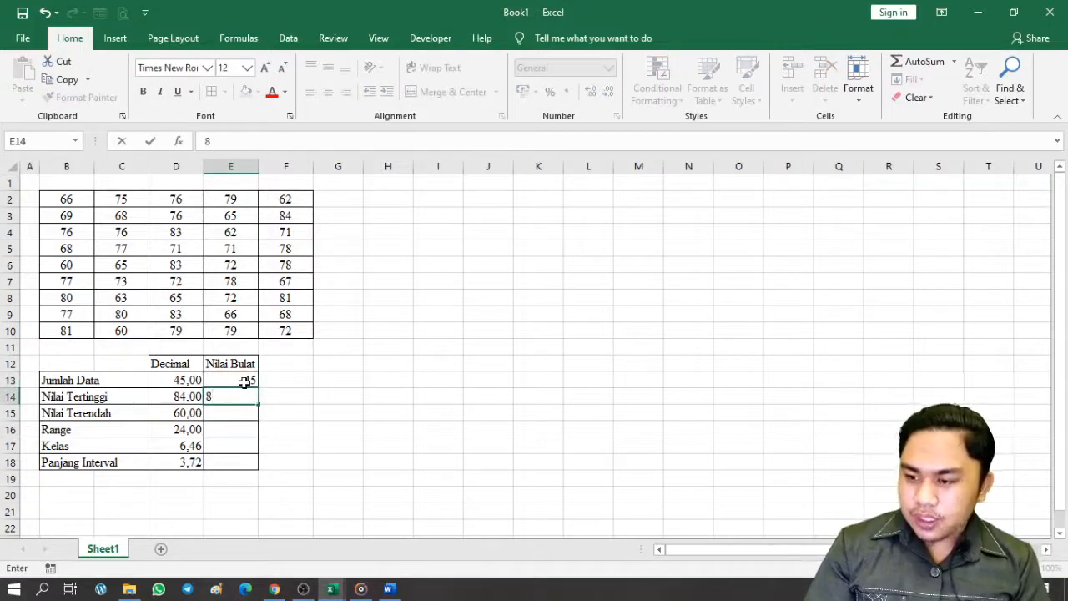
pyautogui.write('4')
pyautogui.press('Return')
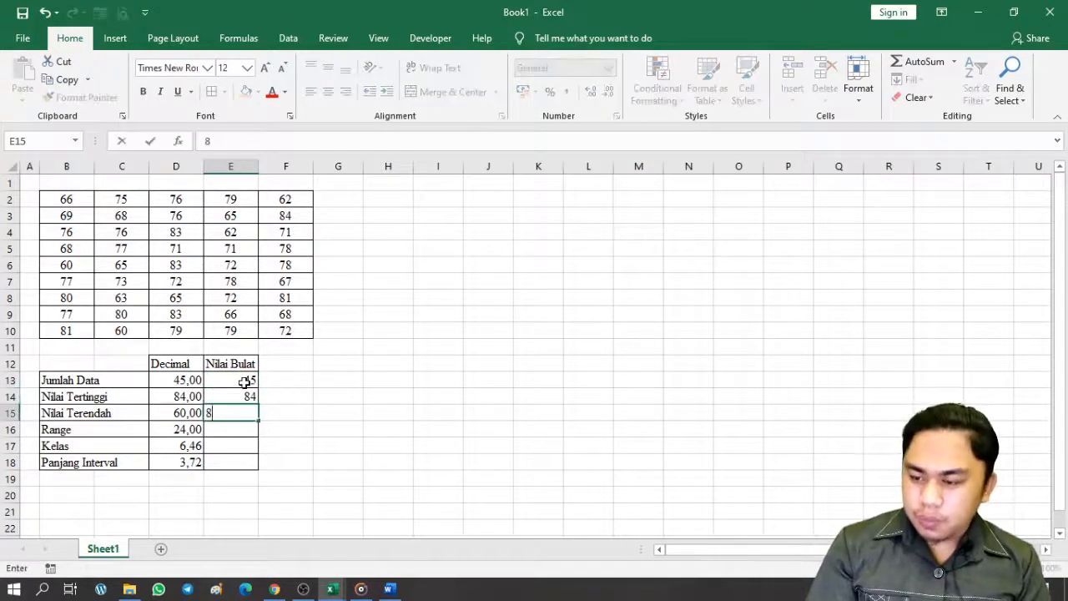
pyautogui.write('60')
pyautogui.press('Return')
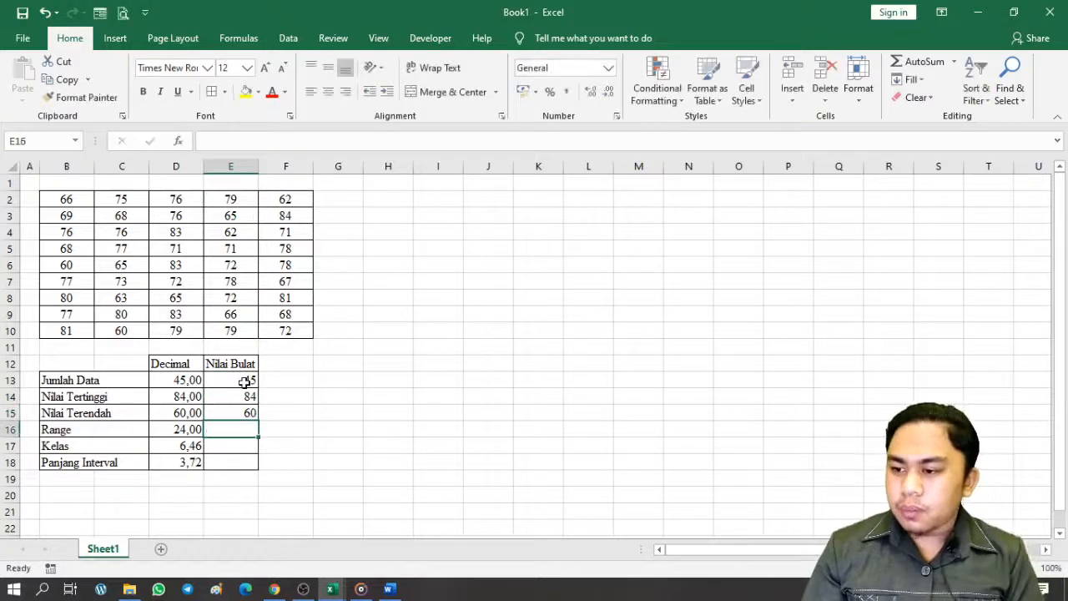
pyautogui.write('24')
pyautogui.press('Return')
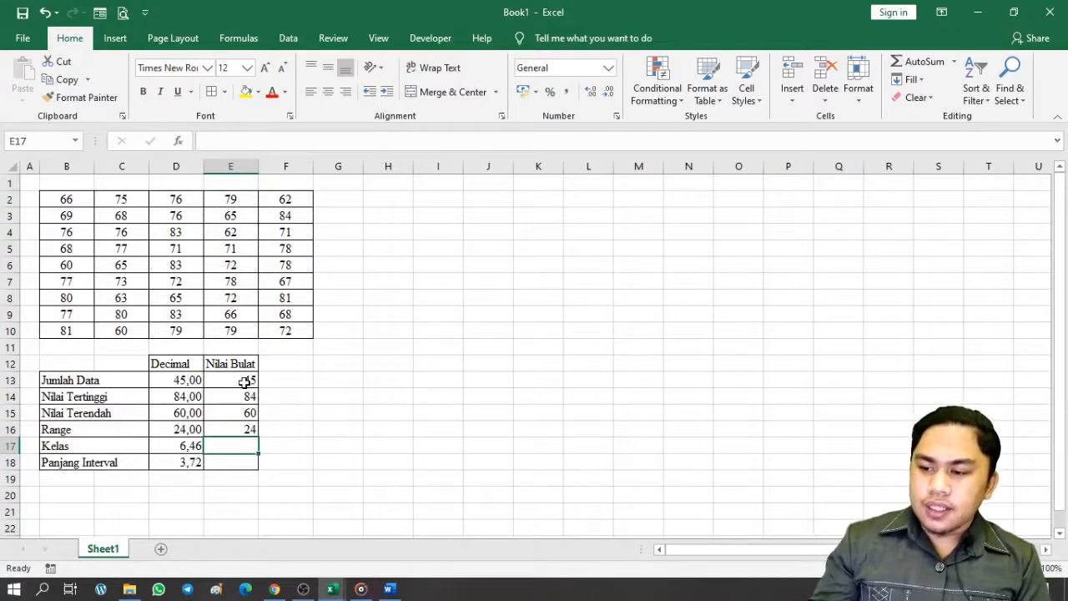
pyautogui.write('7')
pyautogui.press('Return')
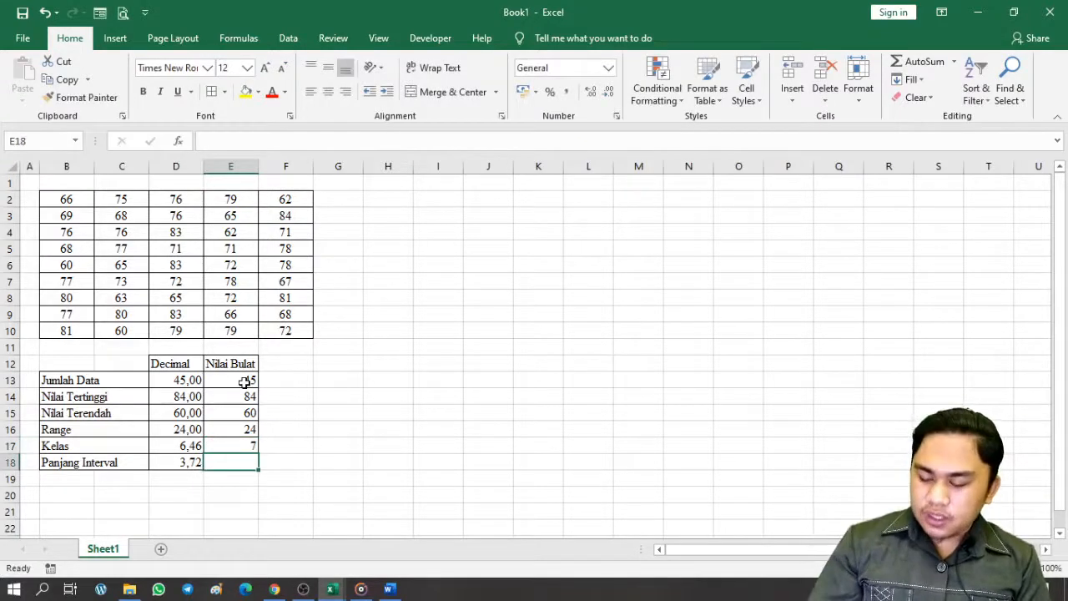
pyautogui.write('4')
pyautogui.hotkey('ctrl', 'Return')
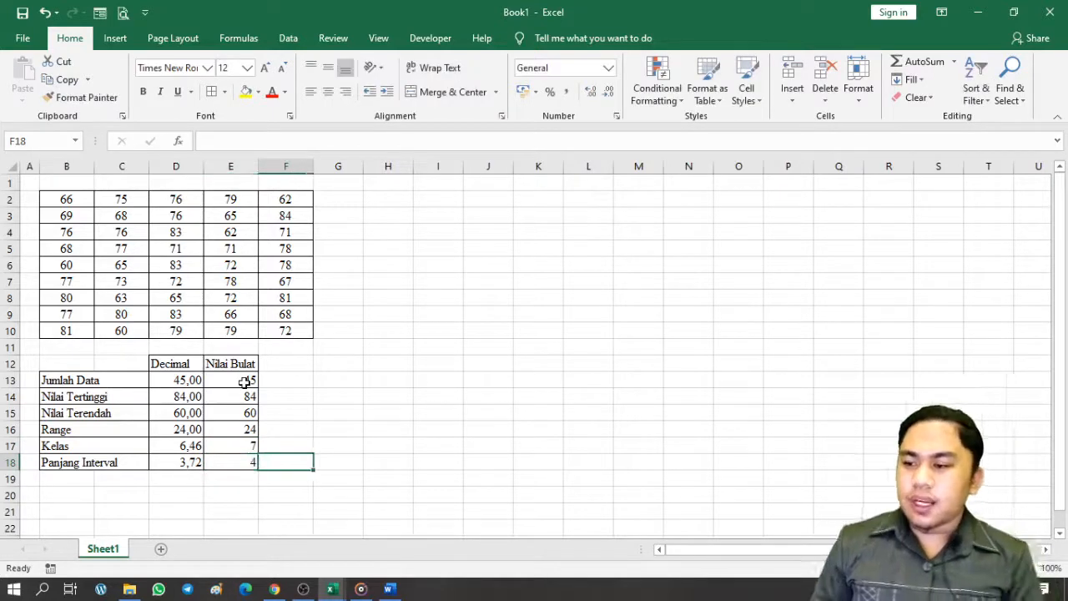
# Centre both value columns of the summary table D12:E18, then return to Word
pyautogui.hotkey('shift', 'Up')
pyautogui.hotkey('shift', 'Up')
pyautogui.hotkey('shift', 'Up')
pyautogui.hotkey('shift', 'Up')
pyautogui.hotkey('shift', 'Up')
pyautogui.hotkey('shift', 'Up')
pyautogui.hotkey('shift', 'Left')
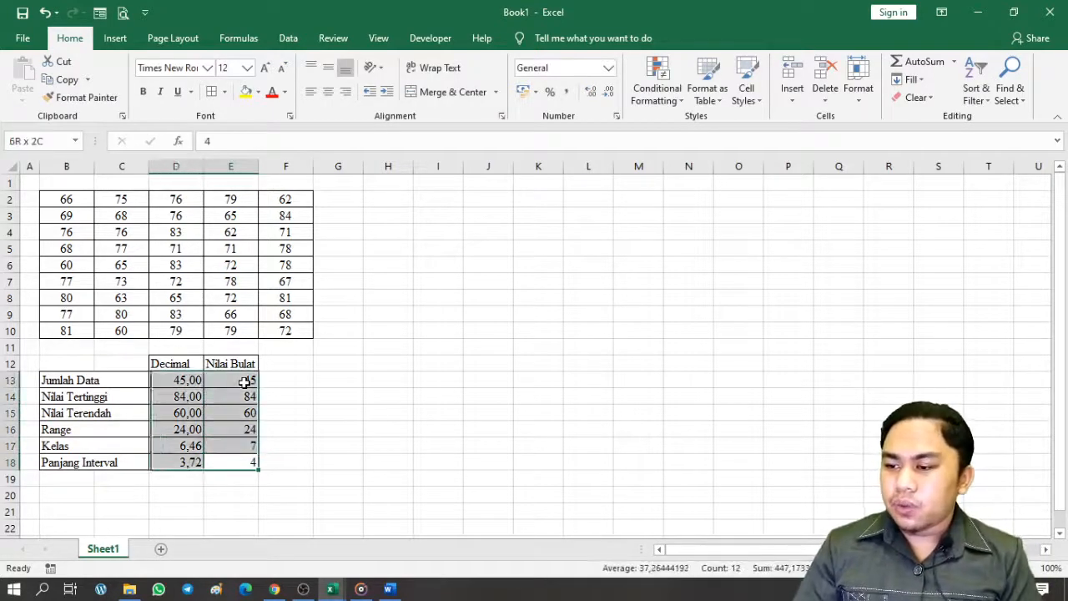
pyautogui.click(328, 91)
pyautogui.click(406, 413)
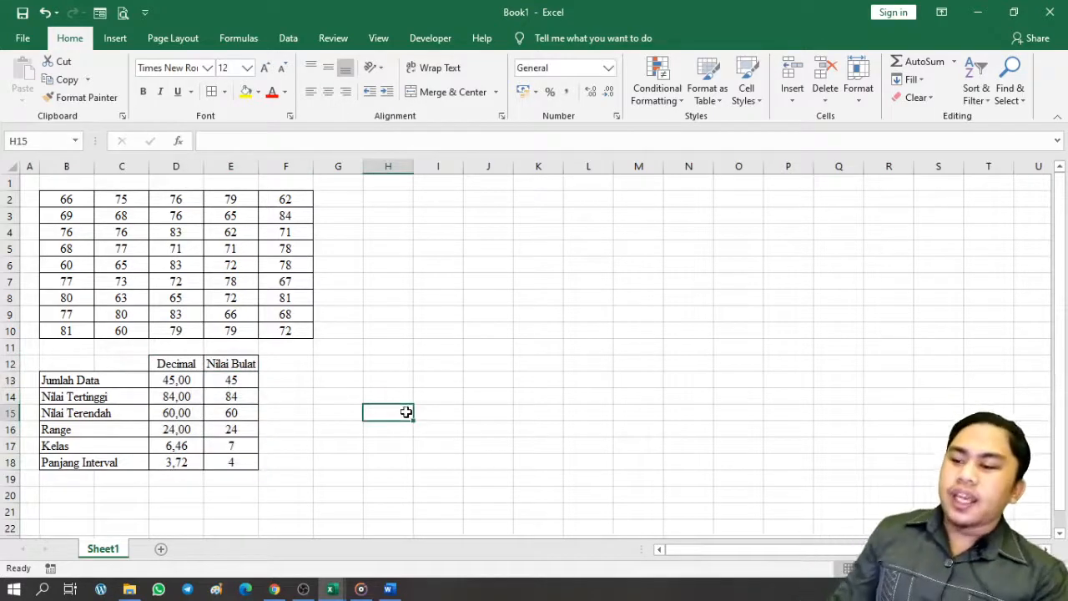
pyautogui.click(395, 593)
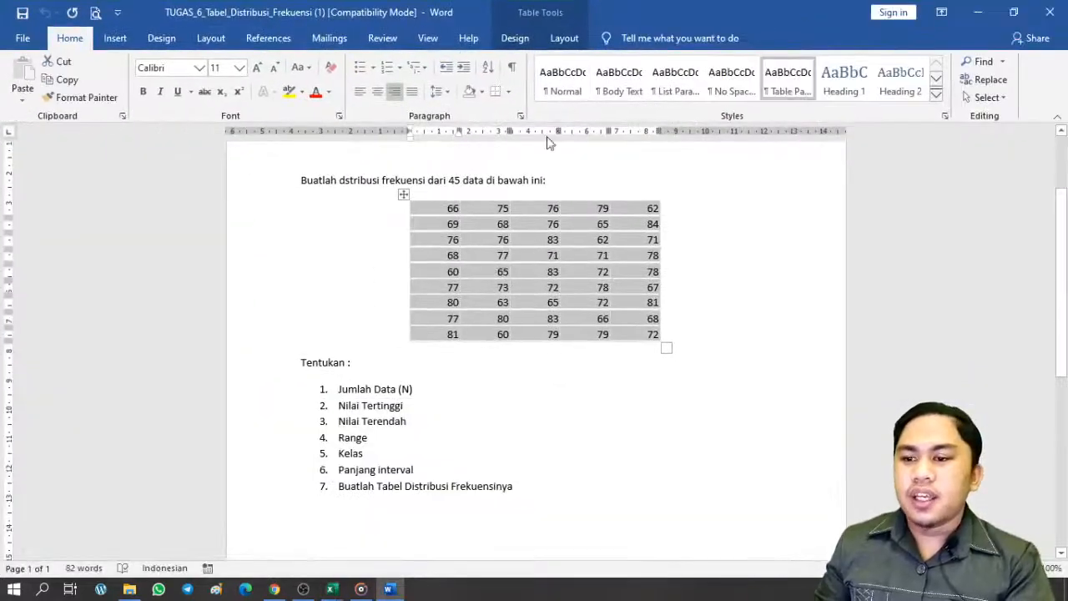
# Restore the Word assignment window to a smaller size and drag it aside to reveal Excel
pyautogui.click(531, 392)
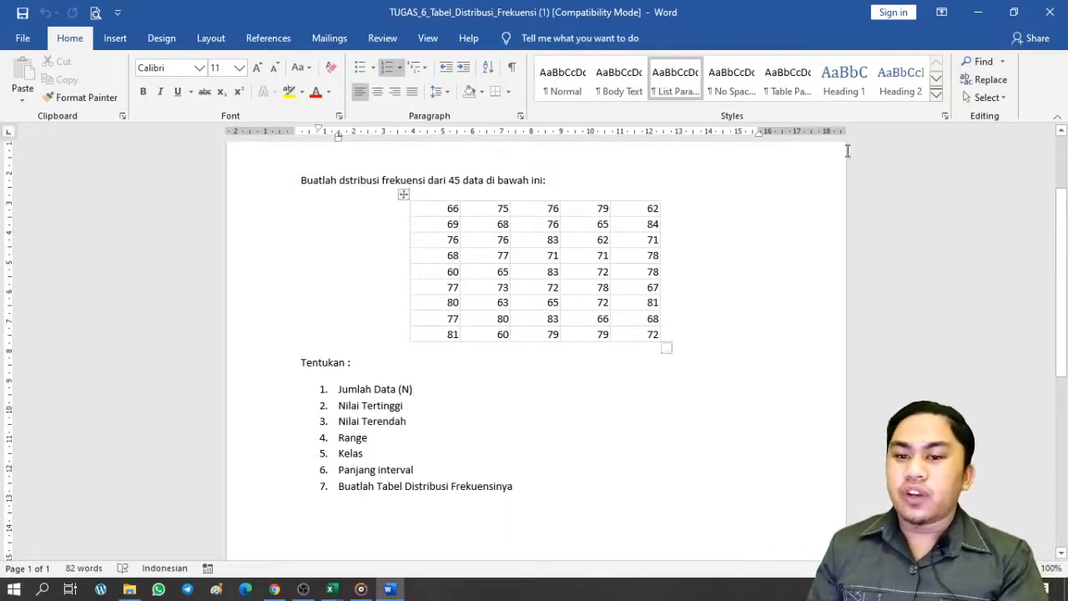
pyautogui.doubleClick(705, 8)
pyautogui.moveTo(818, 47); pyautogui.dragTo(1067, 67)
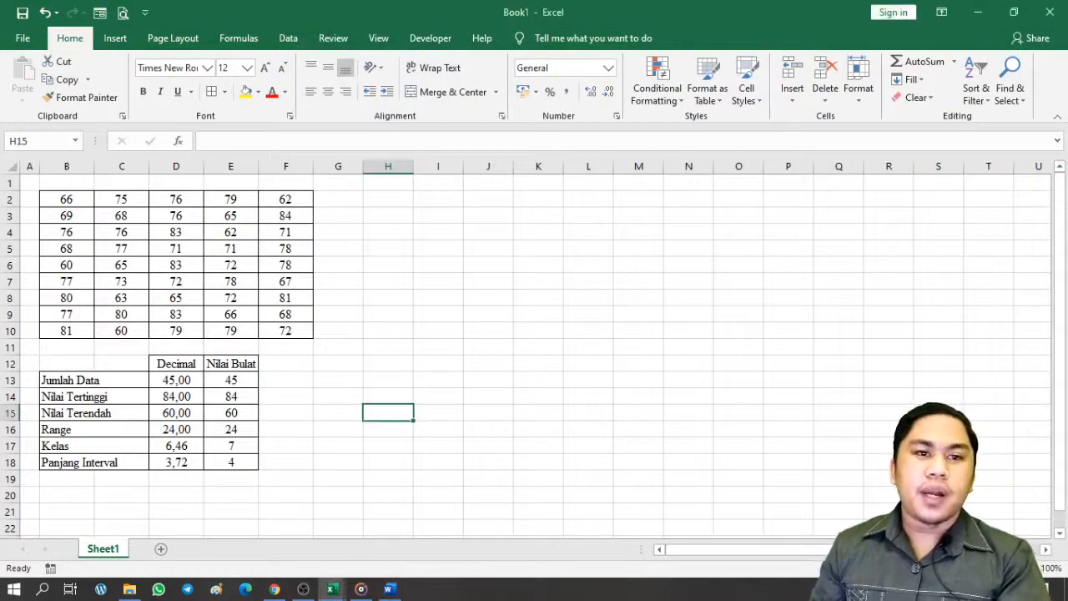
# Narrow column G, enter KELAS in H2 and INTERVAL merged and centred across I2:J2
pyautogui.click(642, 342)
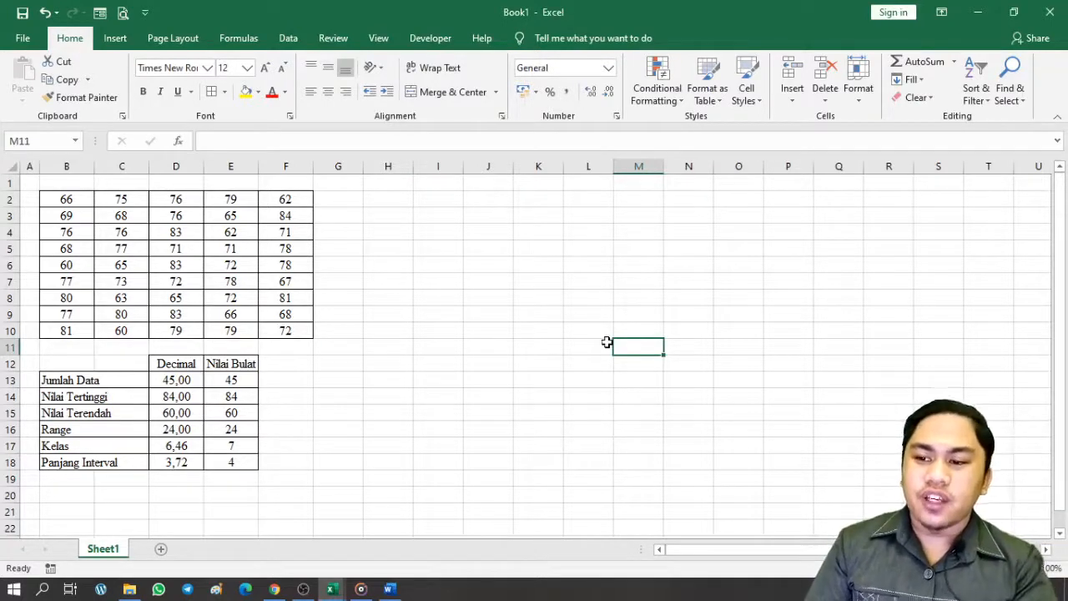
pyautogui.click(457, 282)
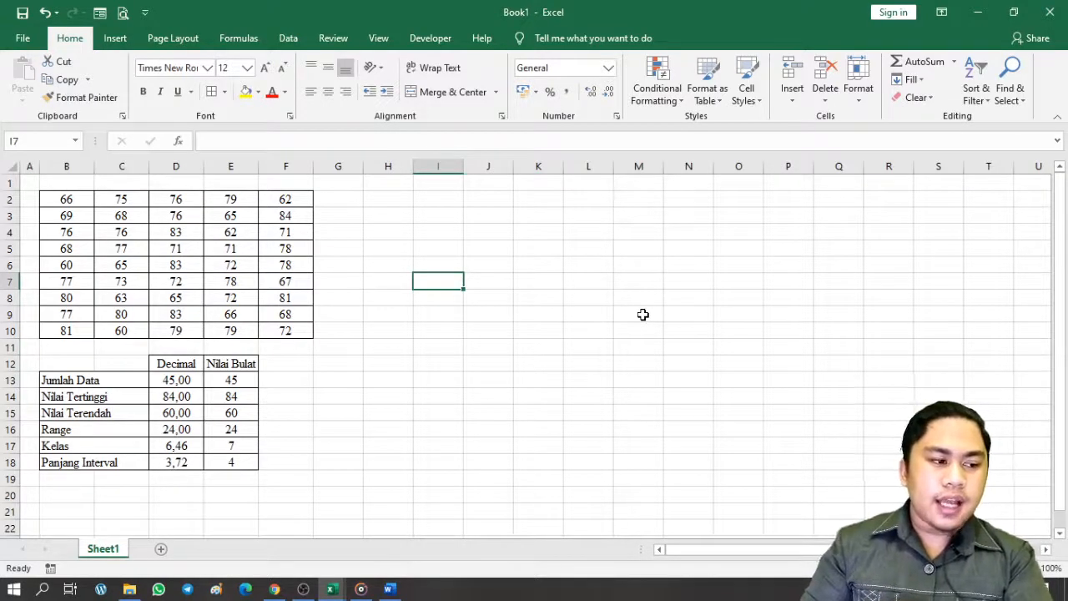
pyautogui.click(383, 197)
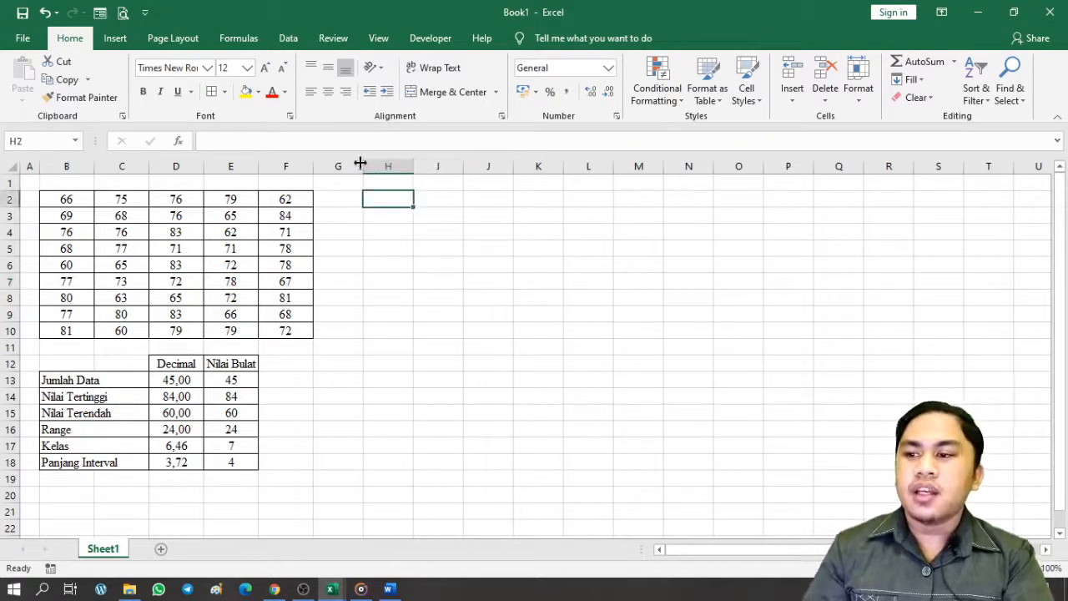
pyautogui.moveTo(362, 166); pyautogui.dragTo(329, 165)
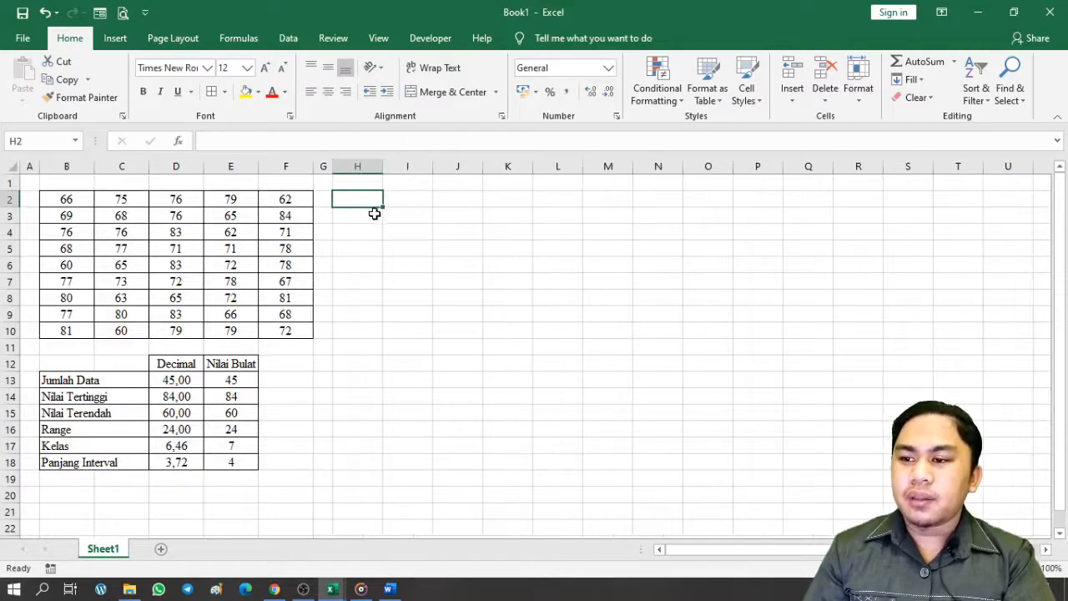
pyautogui.write('KELAS')
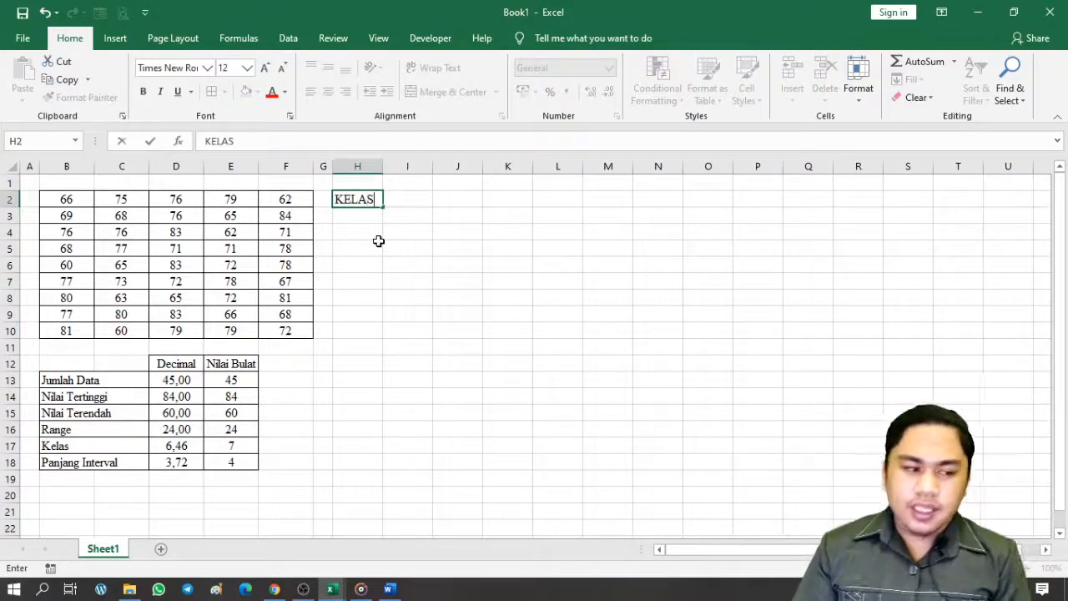
pyautogui.press('Tab')
pyautogui.write('INTE')
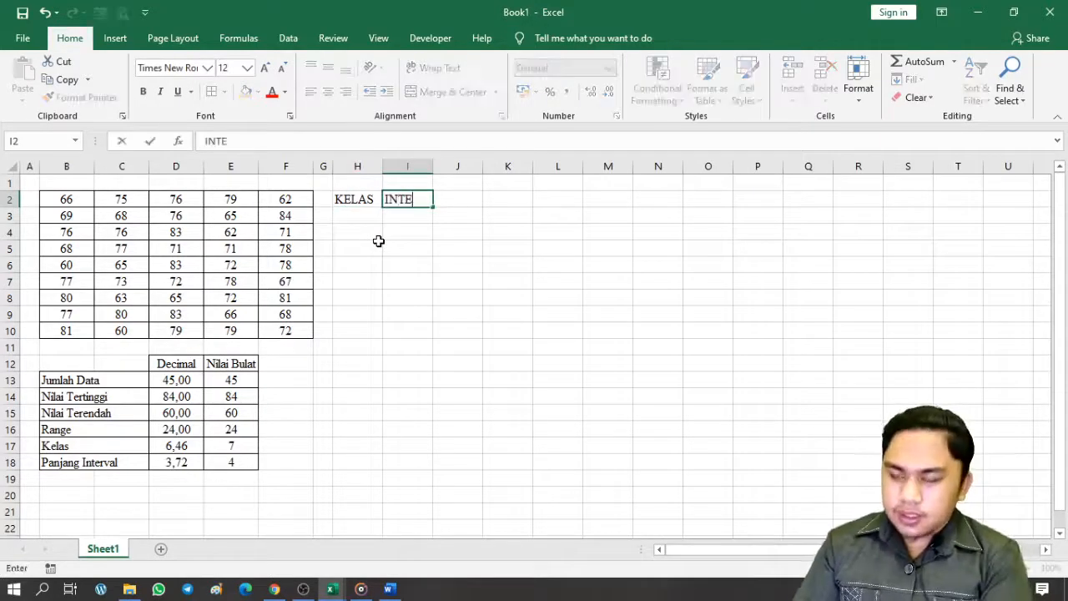
pyautogui.write('RVAL')
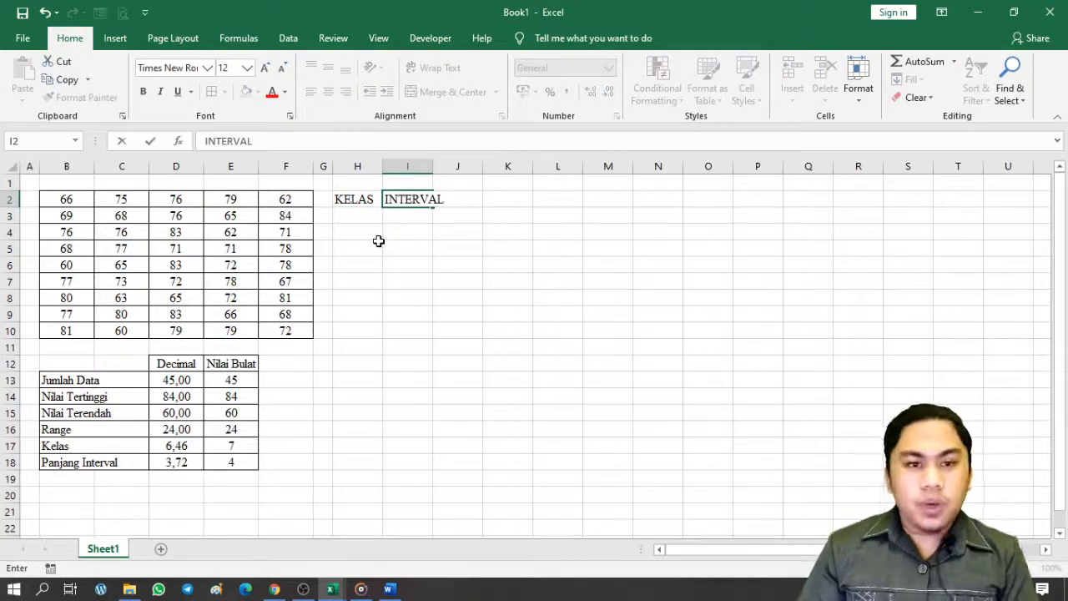
pyautogui.hotkey('shift', 'Right')
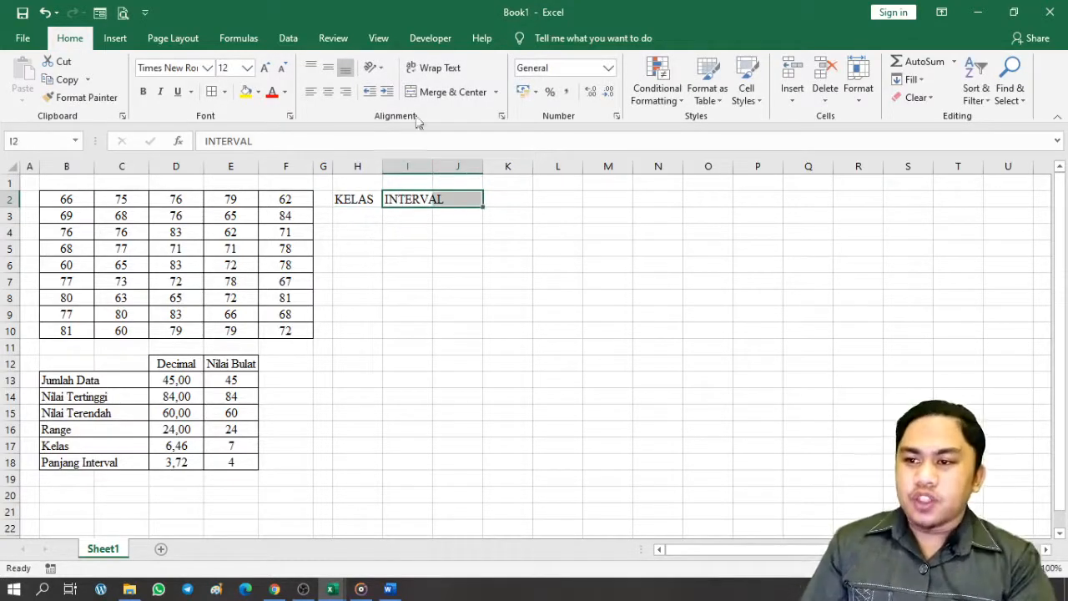
pyautogui.click(451, 92)
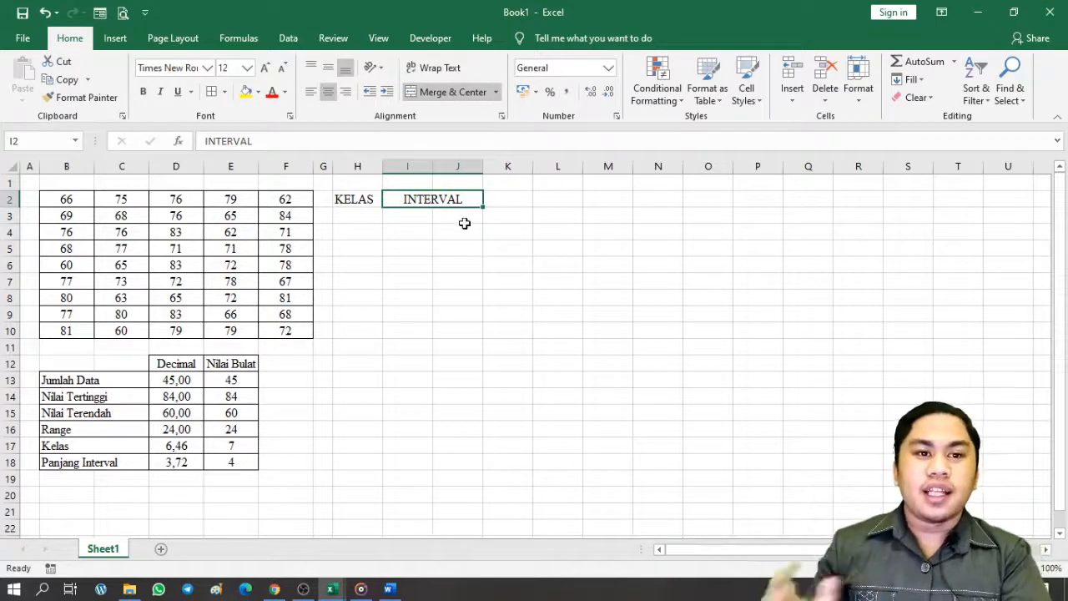
# Enter the headers INTERVAL, FREKUENSI and PRESENTASE in K2:M2
pyautogui.click(498, 194)
pyautogui.write('INTERVAL')
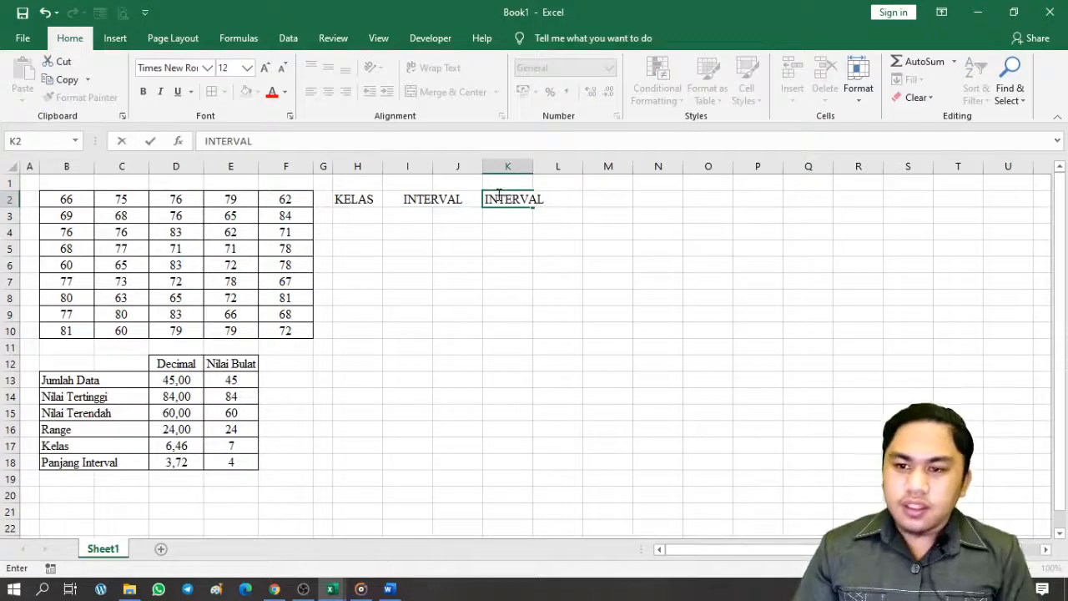
pyautogui.press('Tab')
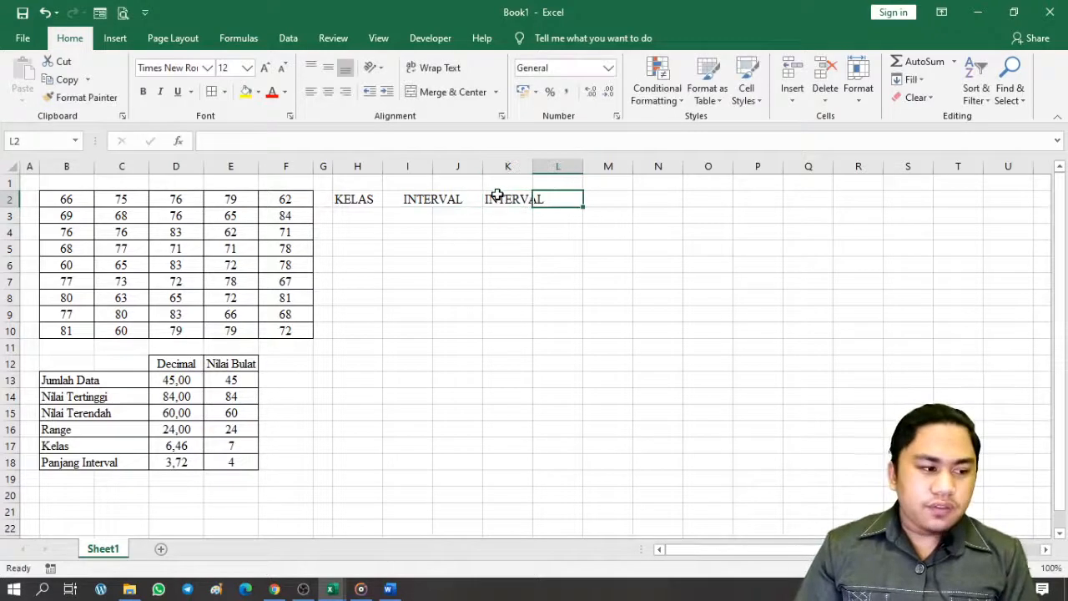
pyautogui.write('FREKUENSI')
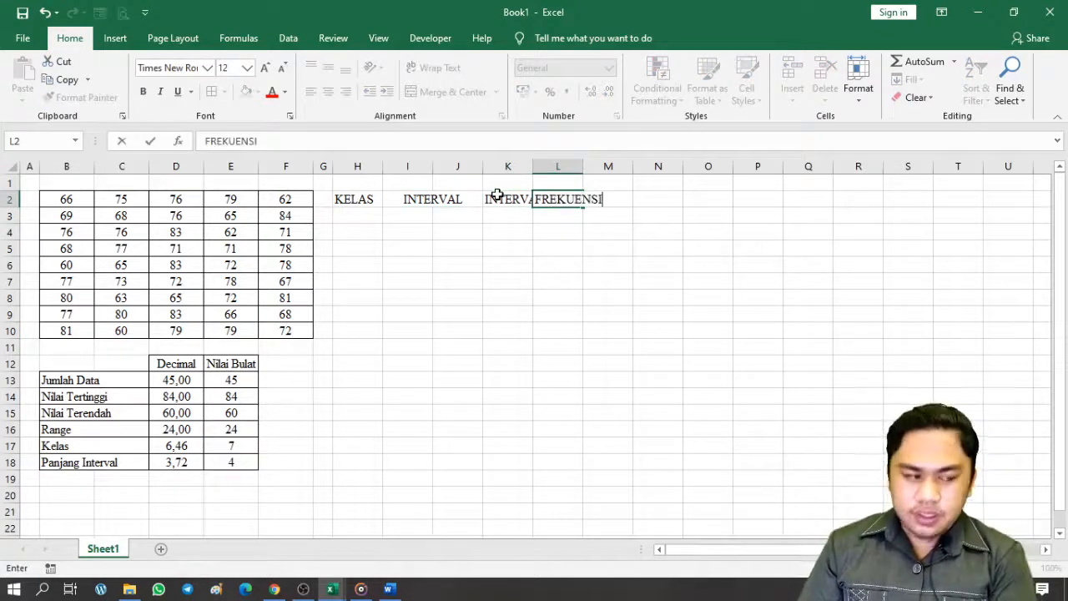
pyautogui.press('Tab')
pyautogui.write('PE')
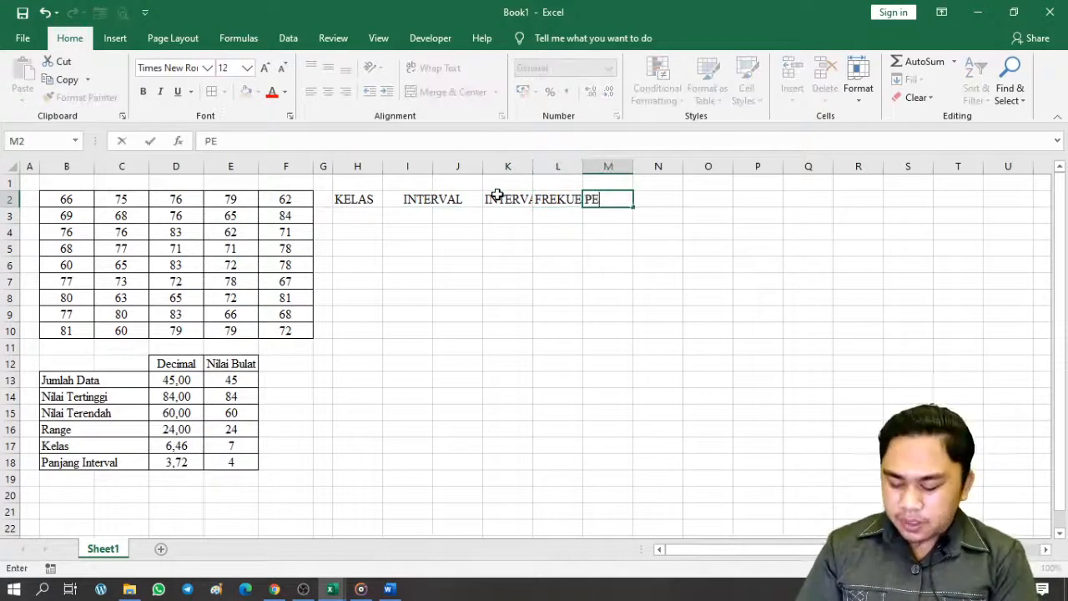
pyautogui.press('BackSpace')
pyautogui.write('RESENTAS')
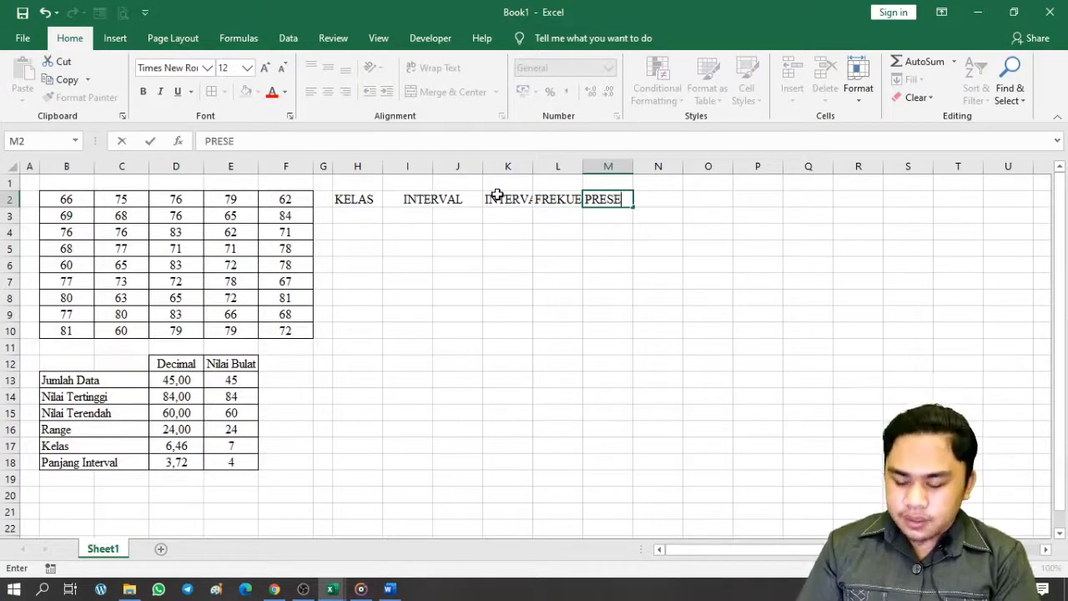
pyautogui.write('E')
pyautogui.press('Return')
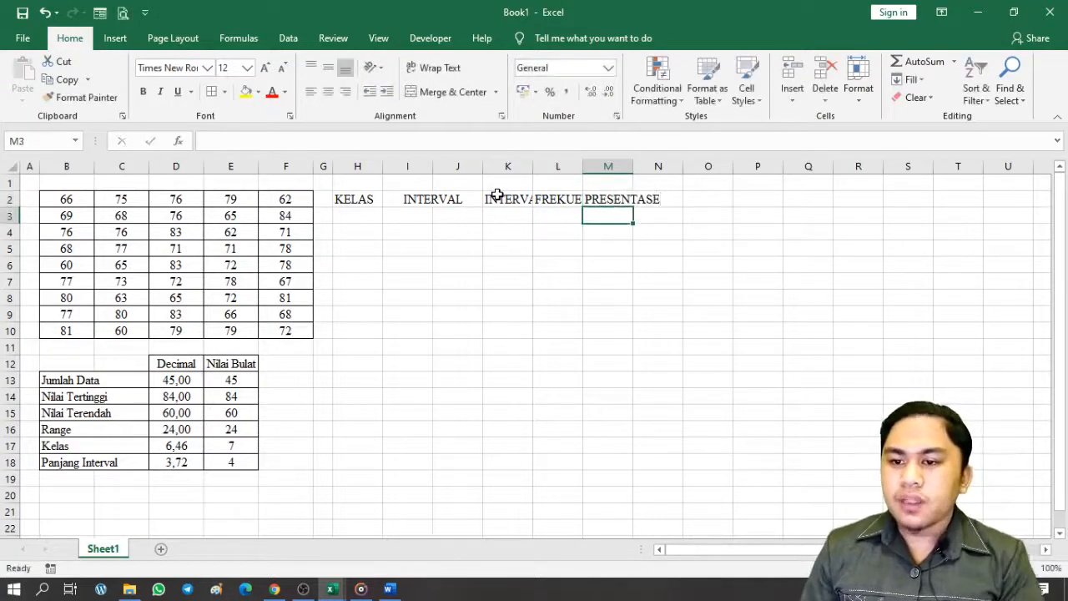
# AutoFit the header columns to their text, then narrow columns I and J
pyautogui.moveTo(352, 167); pyautogui.dragTo(636, 168)
pyautogui.doubleClick(636, 168)
pyautogui.click(546, 233)
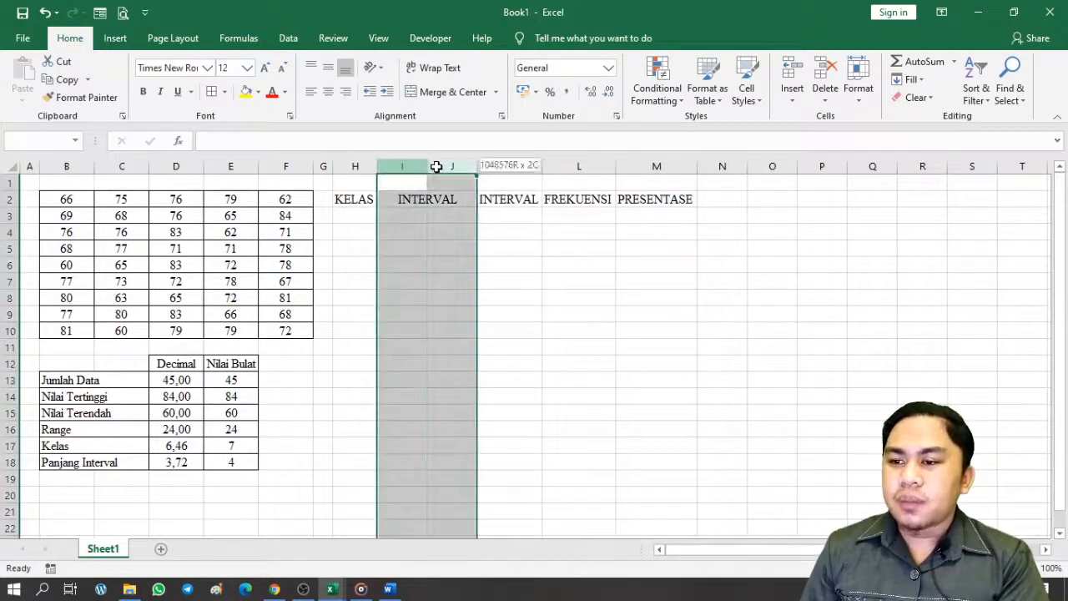
pyautogui.moveTo(392, 167); pyautogui.dragTo(455, 171)
pyautogui.click(487, 264)
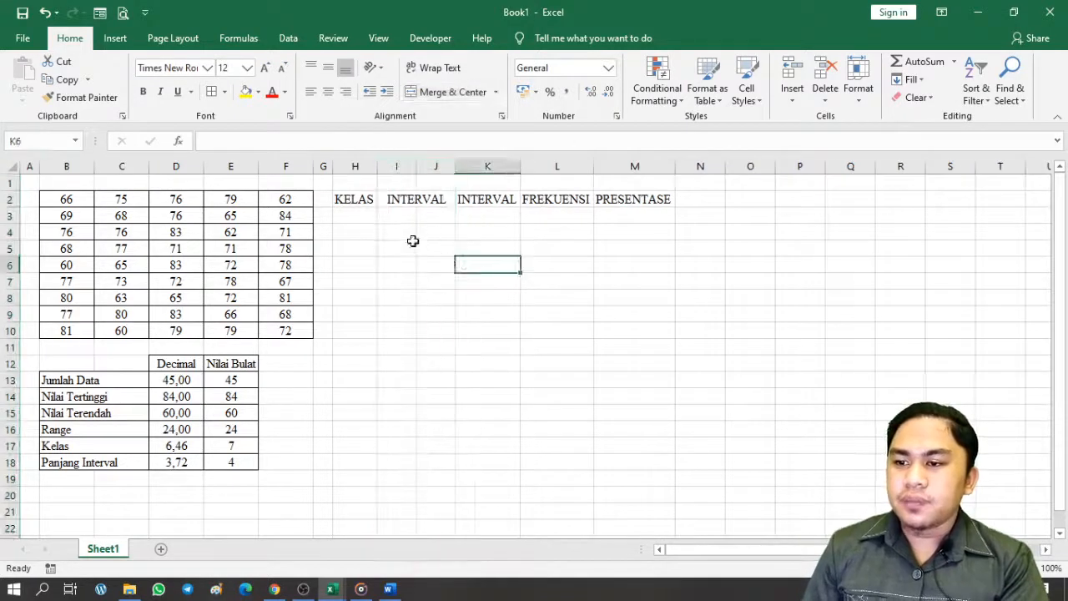
pyautogui.click(353, 215)
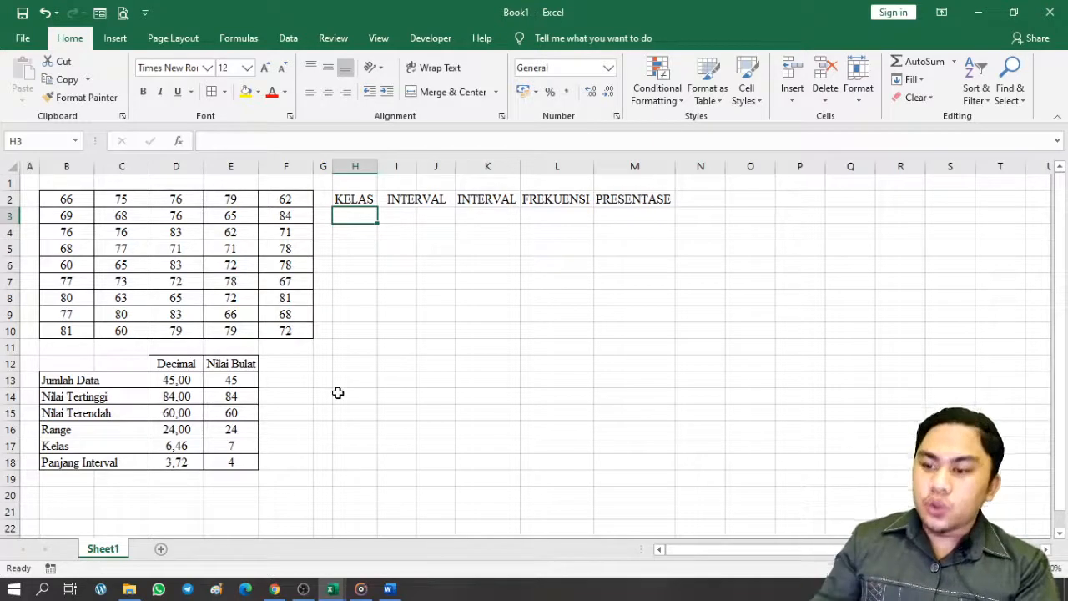
# Type class numbers 1 to 7 down column H, then clear all except class 1
pyautogui.write('1')
pyautogui.press('Return')
pyautogui.write('2')
pyautogui.press('Return')
pyautogui.write('3')
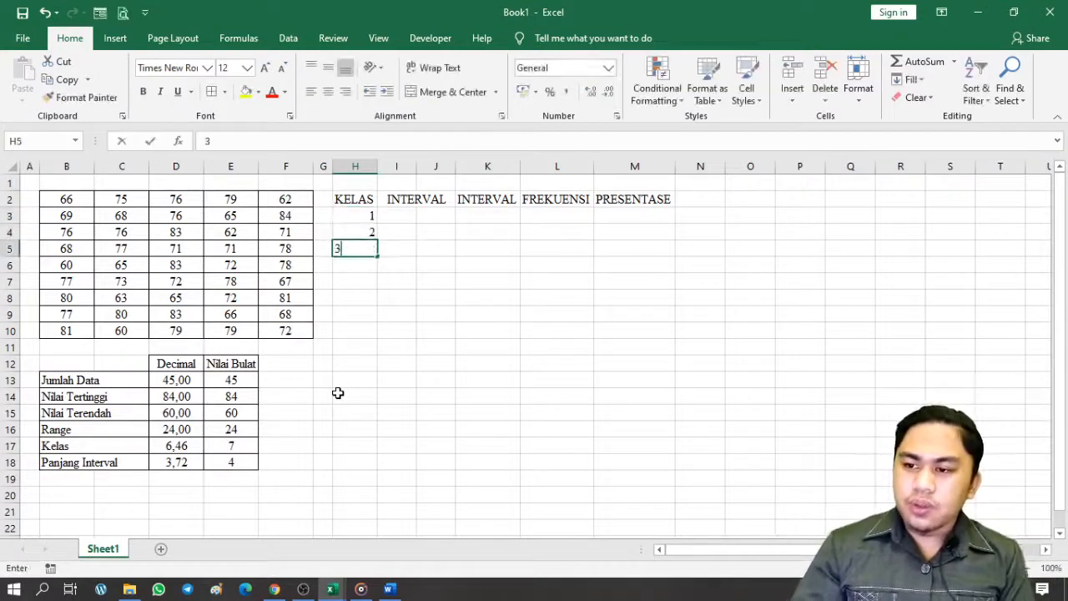
pyautogui.press('Return')
pyautogui.write('4')
pyautogui.press('Return')
pyautogui.write('5')
pyautogui.press('Return')
pyautogui.write('6')
pyautogui.press('Return')
pyautogui.write('7')
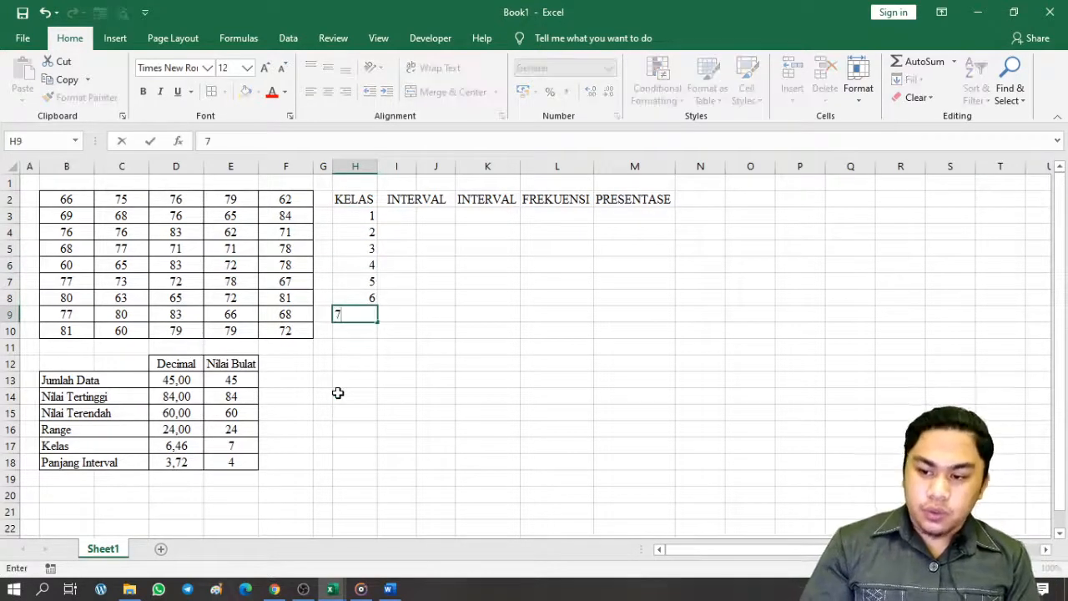
pyautogui.press('Return')
pyautogui.press('Up')
pyautogui.hotkey('shift', 'Up')
pyautogui.hotkey('shift', 'Up')
pyautogui.hotkey('shift', 'Up')
pyautogui.hotkey('shift', 'Up')
pyautogui.hotkey('shift', 'Up')
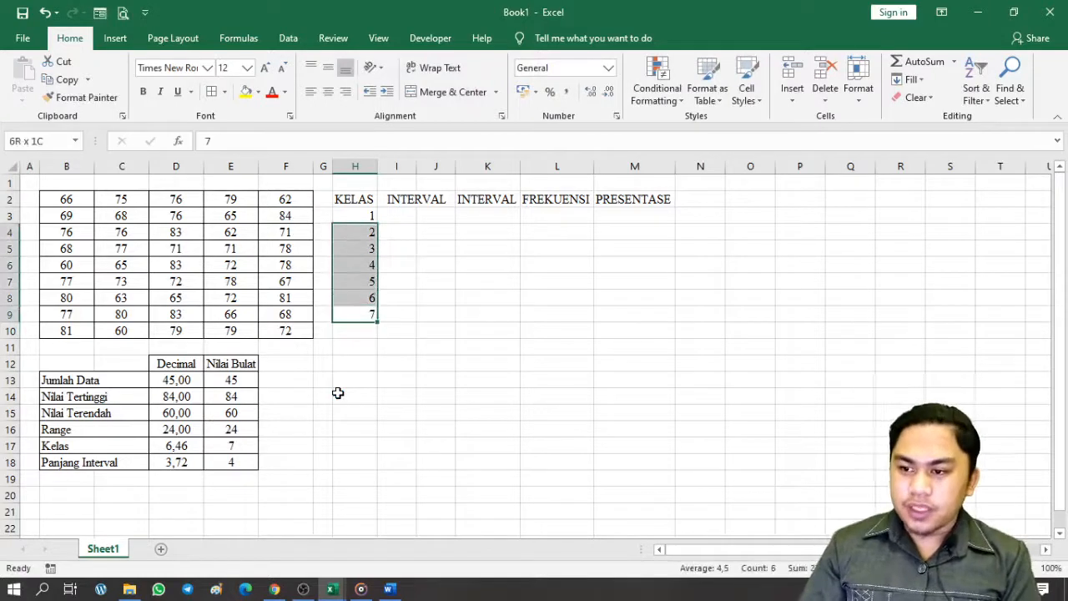
pyautogui.press('BackSpace')
pyautogui.press('Up')
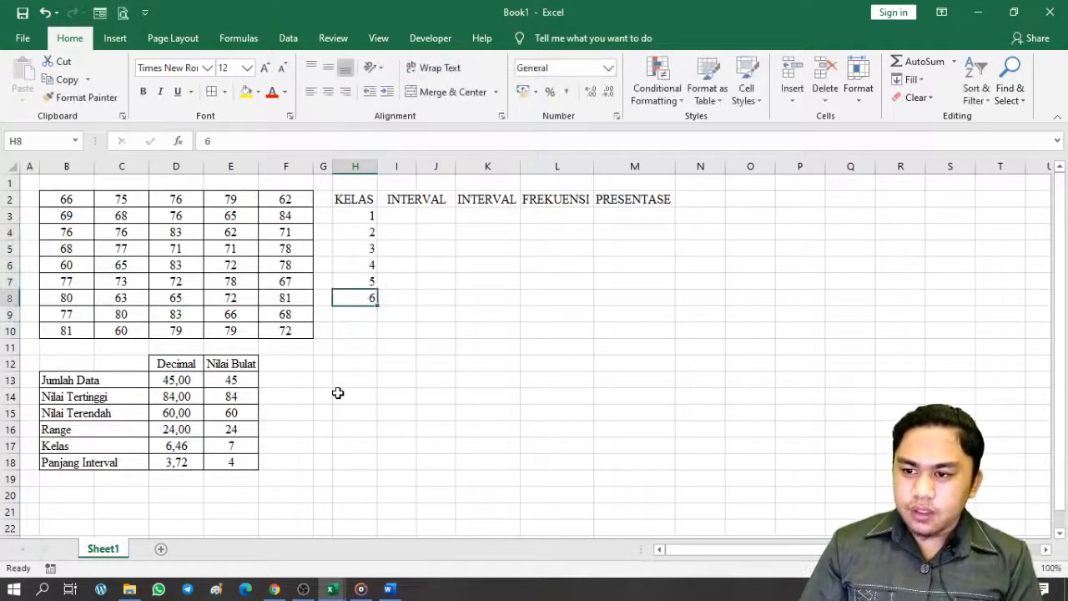
pyautogui.press('Up')
pyautogui.press('Down')
pyautogui.hotkey('shift', 'Up')
pyautogui.hotkey('shift', 'Up')
pyautogui.hotkey('shift', 'Up')
pyautogui.hotkey('shift', 'Up')
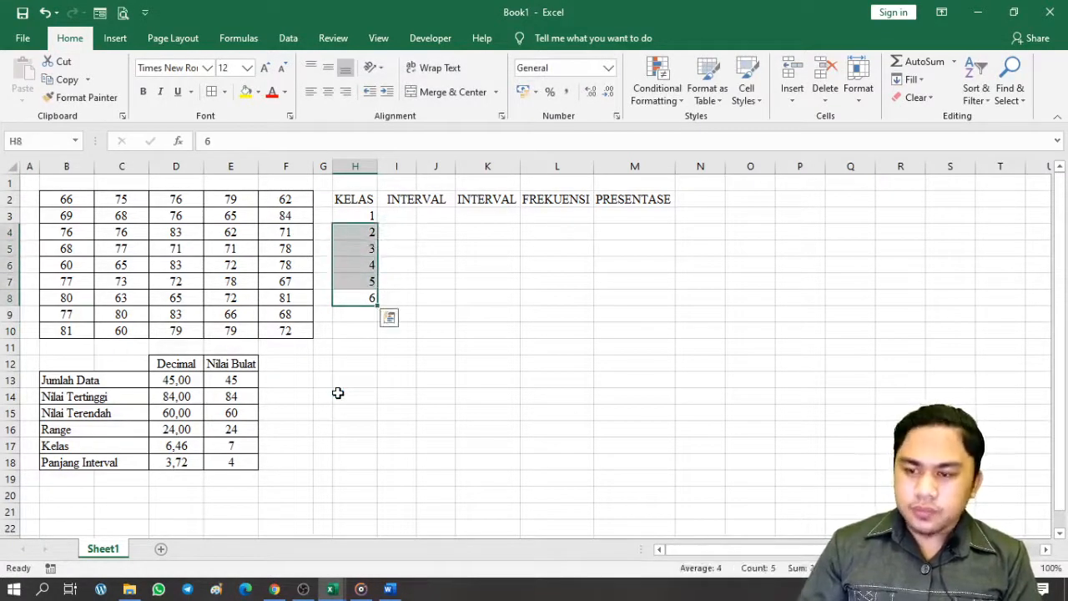
pyautogui.press('Delete')
# Enter 2 below class 1 and fill the series down to 7 in H9
pyautogui.press('Up')
pyautogui.press('Up')
pyautogui.press('Up')
pyautogui.press('Up')
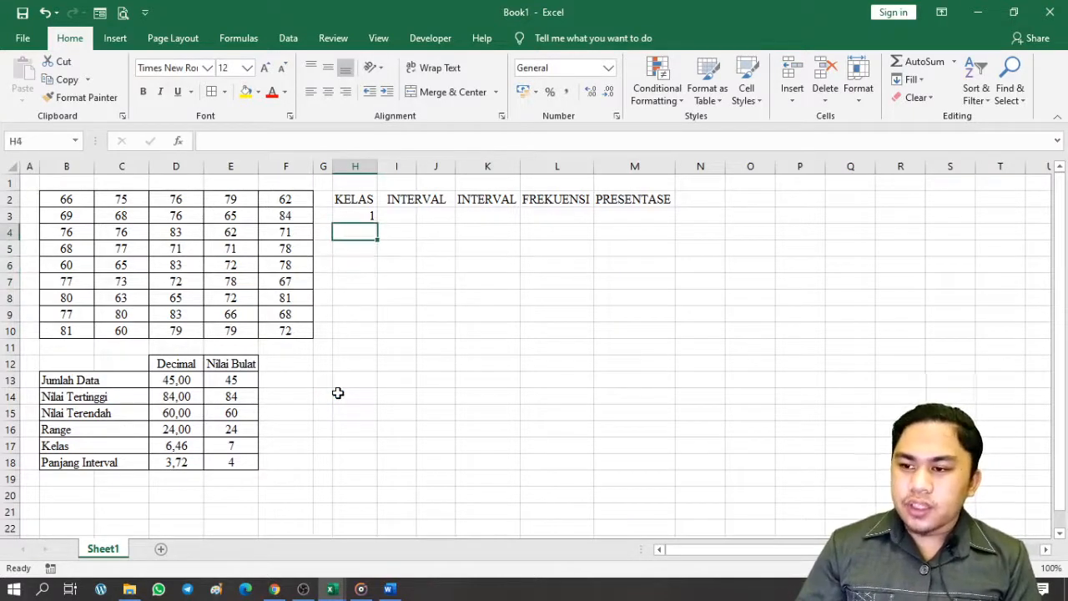
pyautogui.write('2')
pyautogui.press('Return')
pyautogui.write('3')
pyautogui.press('Up')
pyautogui.press('Up')
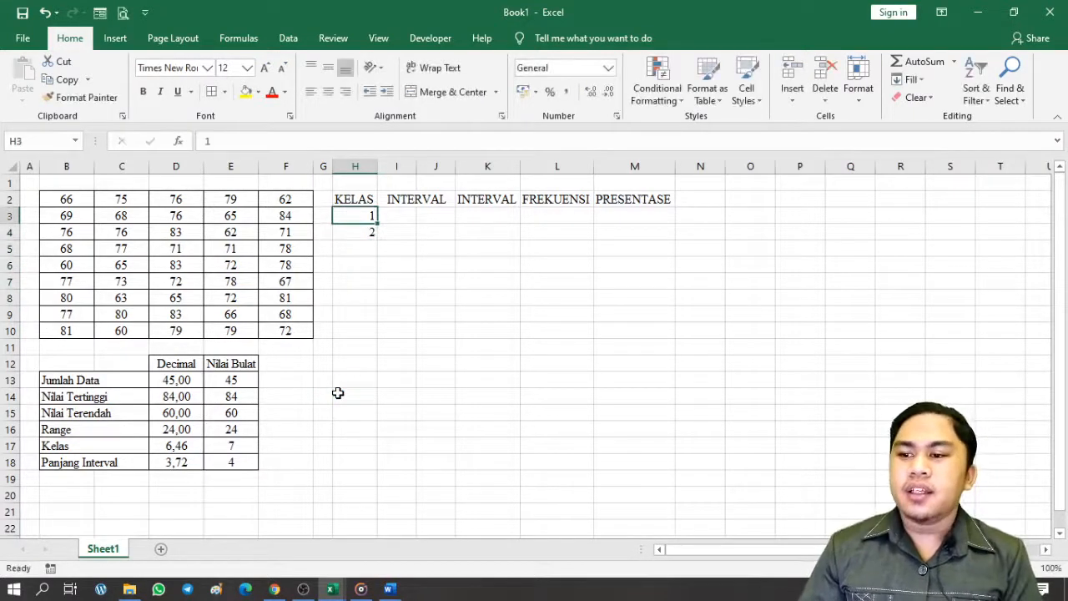
pyautogui.hotkey('shift', 'Down')
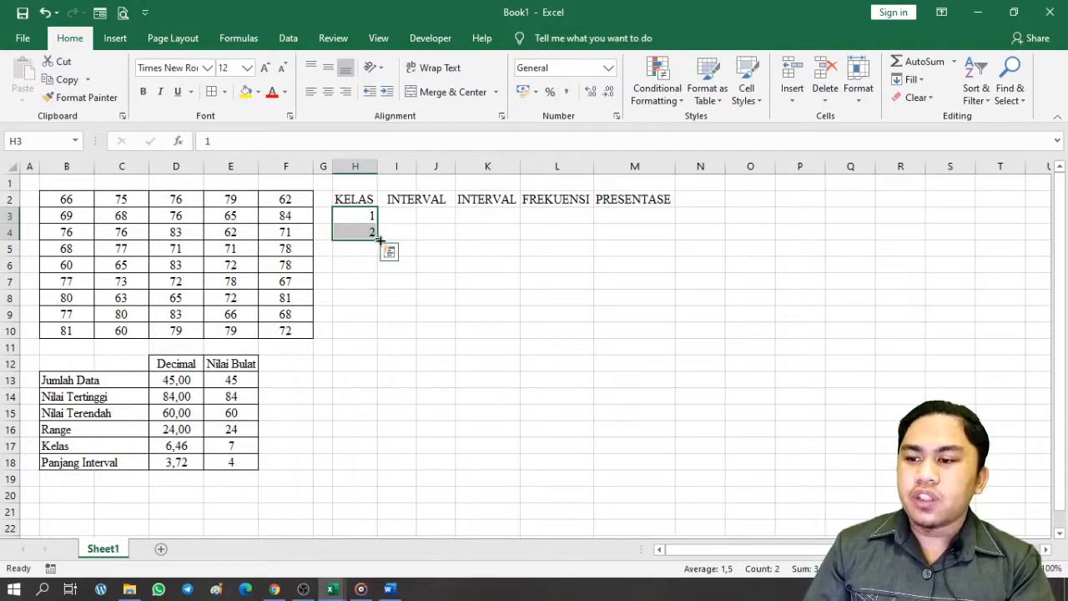
pyautogui.moveTo(378, 238); pyautogui.dragTo(379, 319)
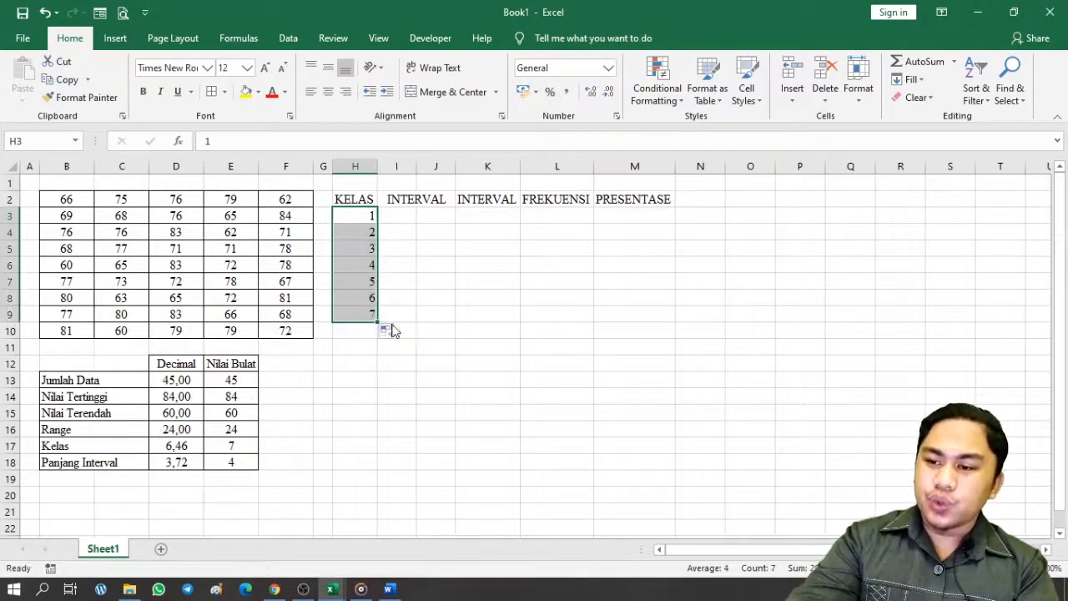
pyautogui.click(425, 331)
# Centre the class numbers in H3:H9
pyautogui.moveTo(354, 218); pyautogui.dragTo(360, 310)
pyautogui.click(328, 92)
pyautogui.click(487, 297)
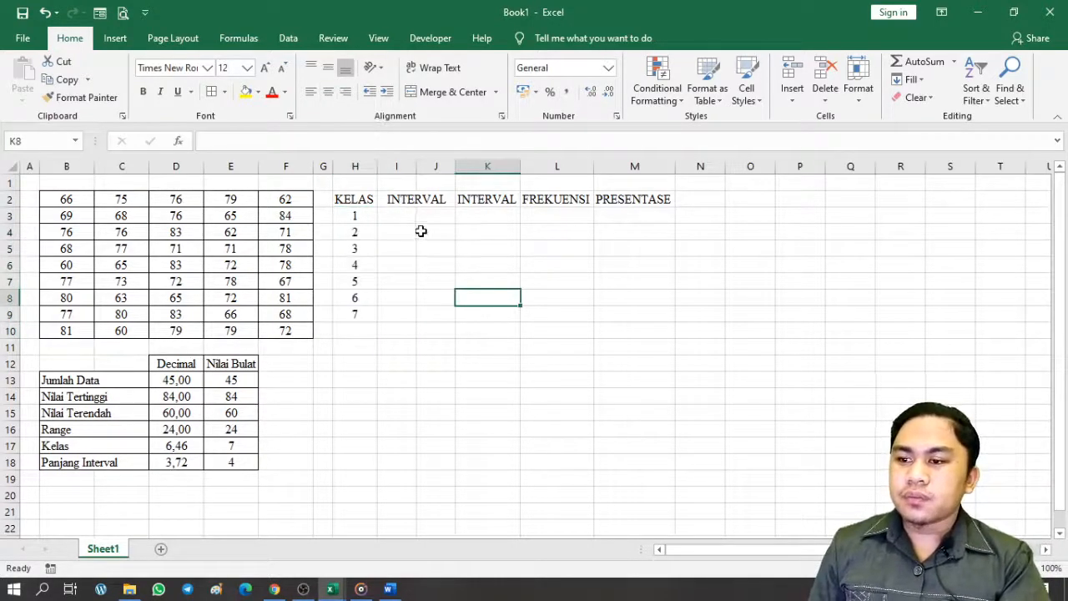
pyautogui.click(421, 231)
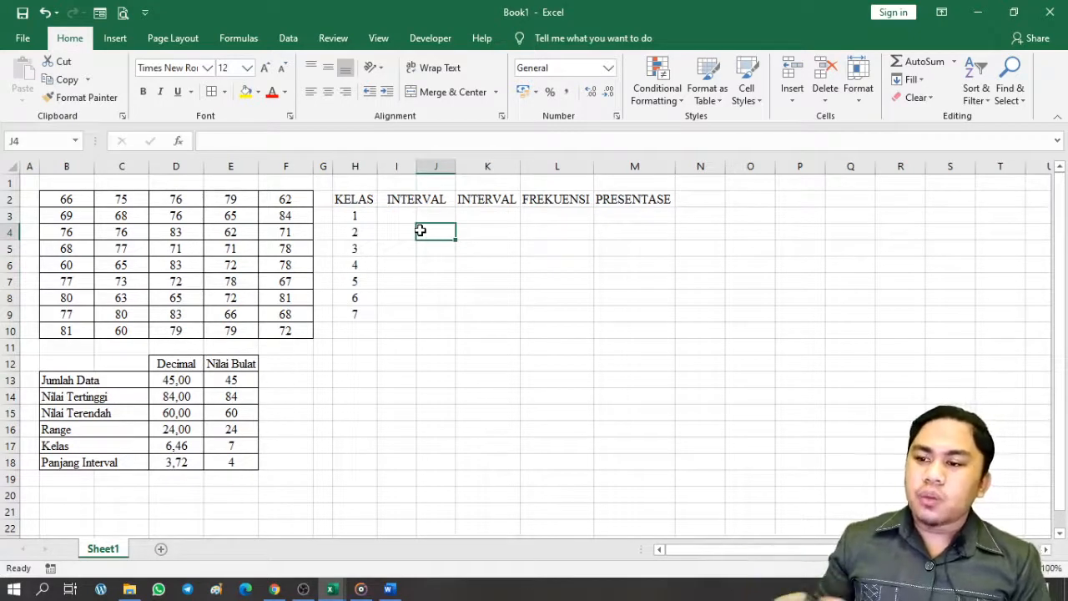
pyautogui.press('Left')
pyautogui.press('Up')
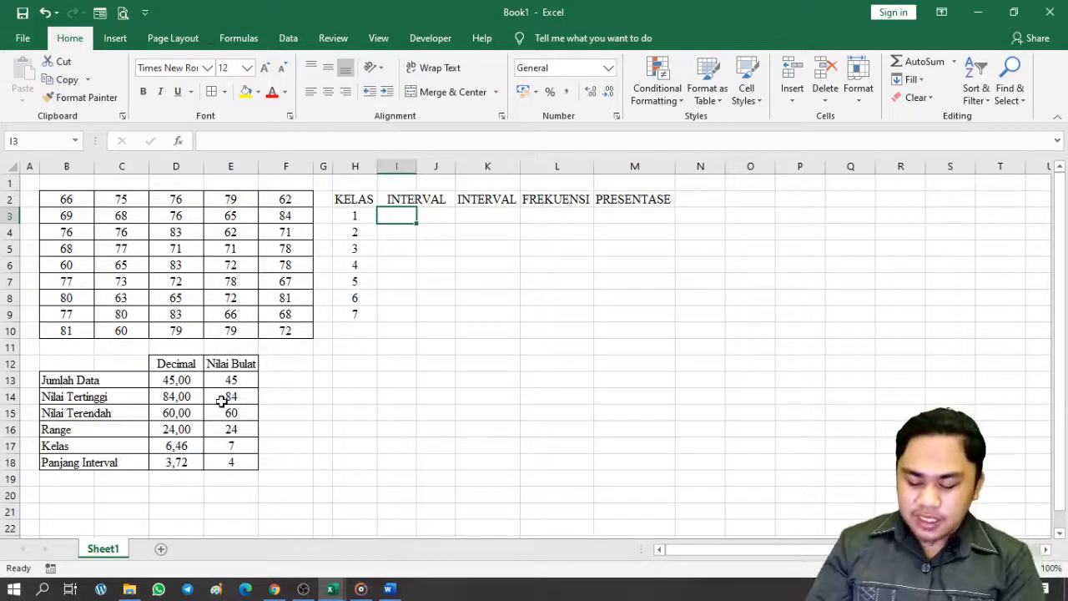
# Set the first lower bound I3 to =E15, the lowest value 60
pyautogui.write('=')
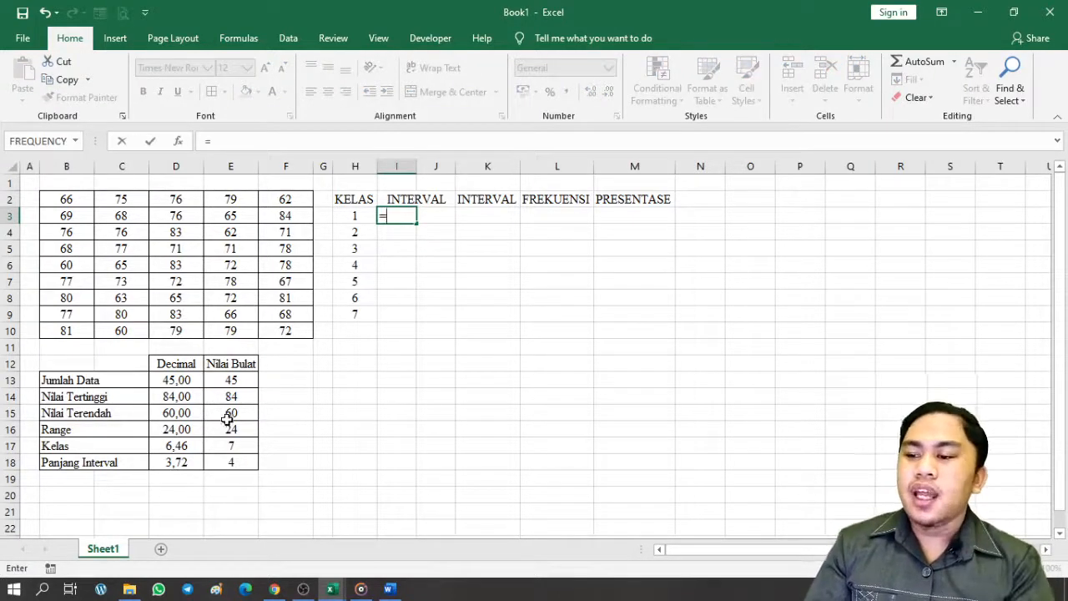
pyautogui.click(238, 411)
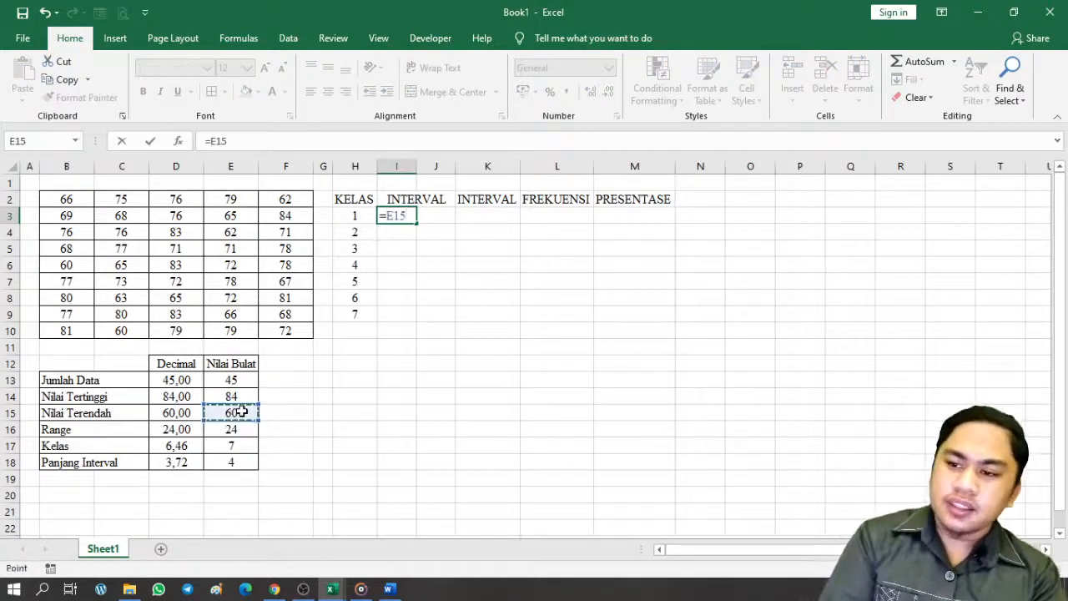
pyautogui.press('Return')
pyautogui.click(435, 364)
pyautogui.click(437, 203)
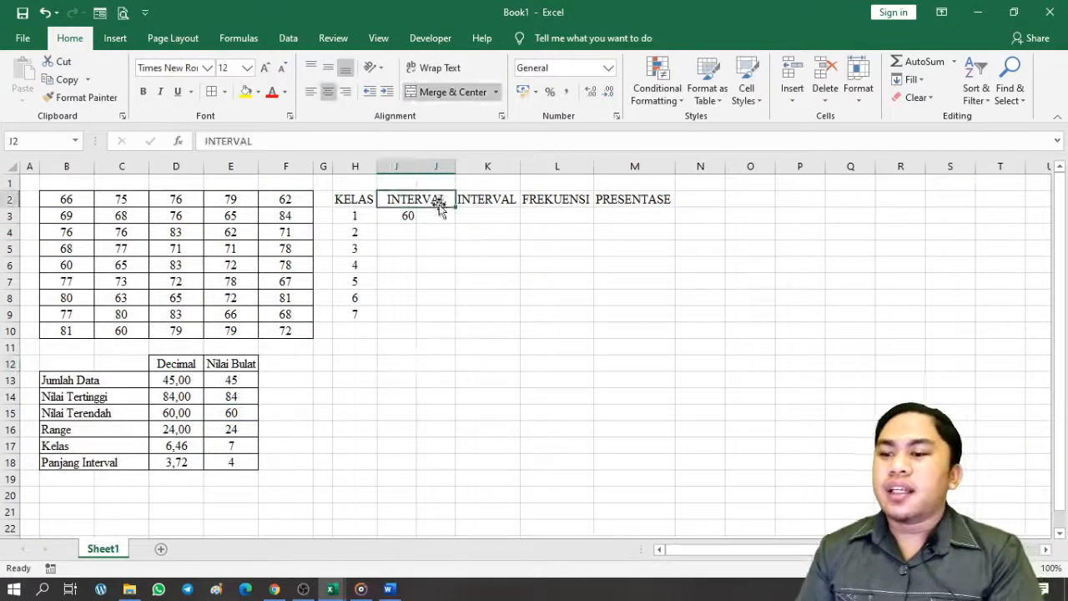
pyautogui.click(437, 211)
pyautogui.click(409, 215)
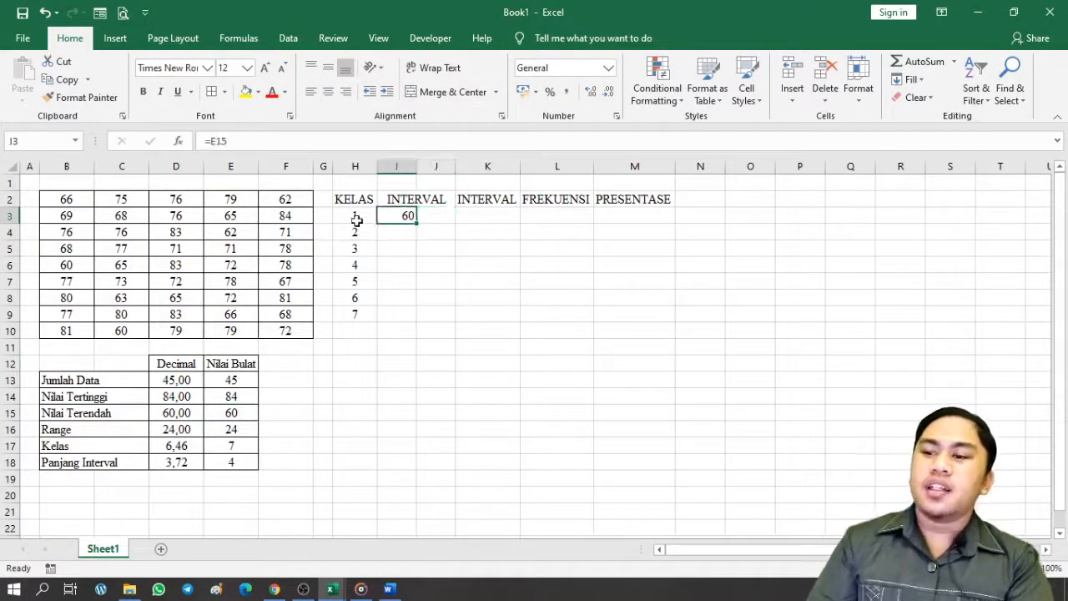
pyautogui.click(436, 216)
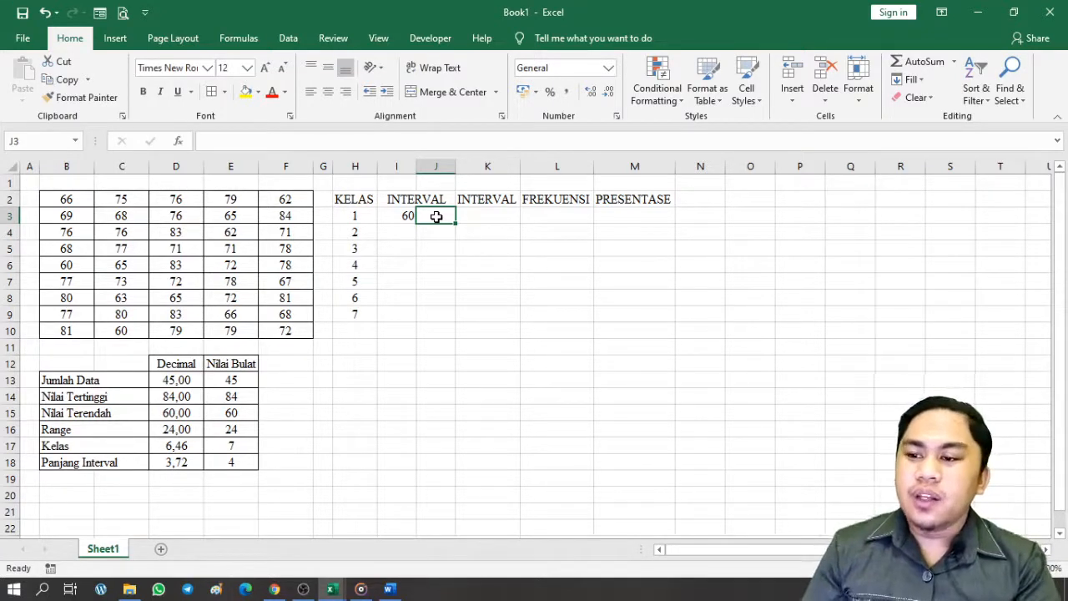
# Compute the first upper bound in J3 as =I3+E18-1, giving 63
pyautogui.write('=')
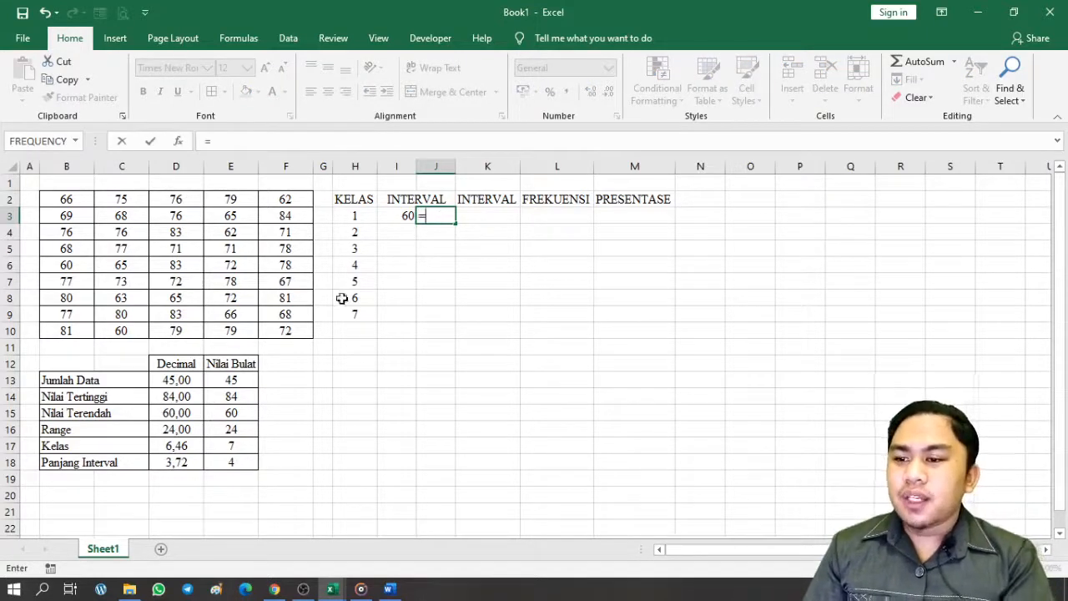
pyautogui.click(404, 224)
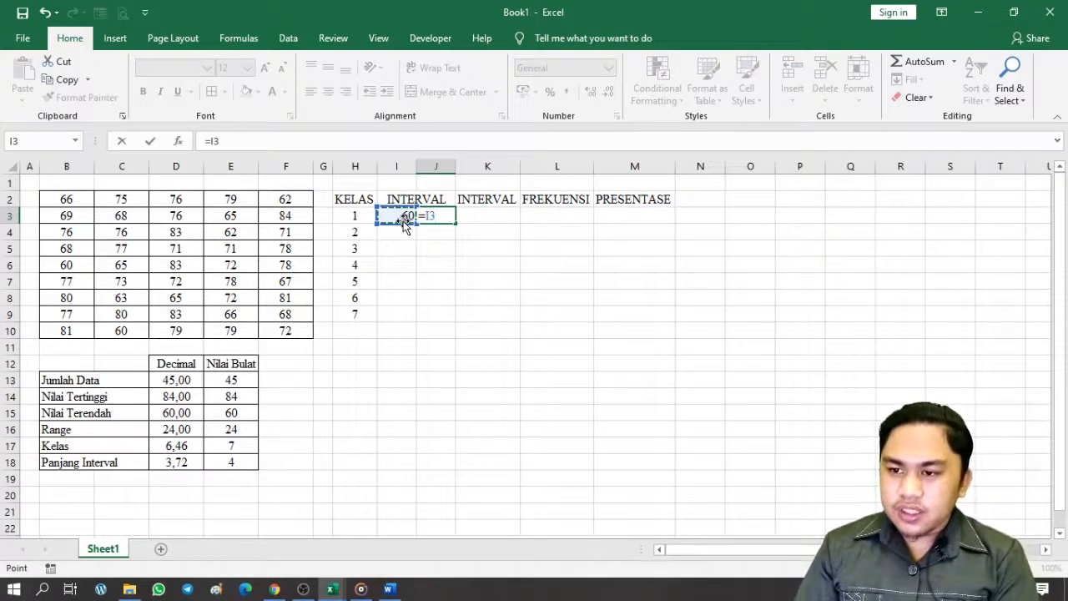
pyautogui.write('+')
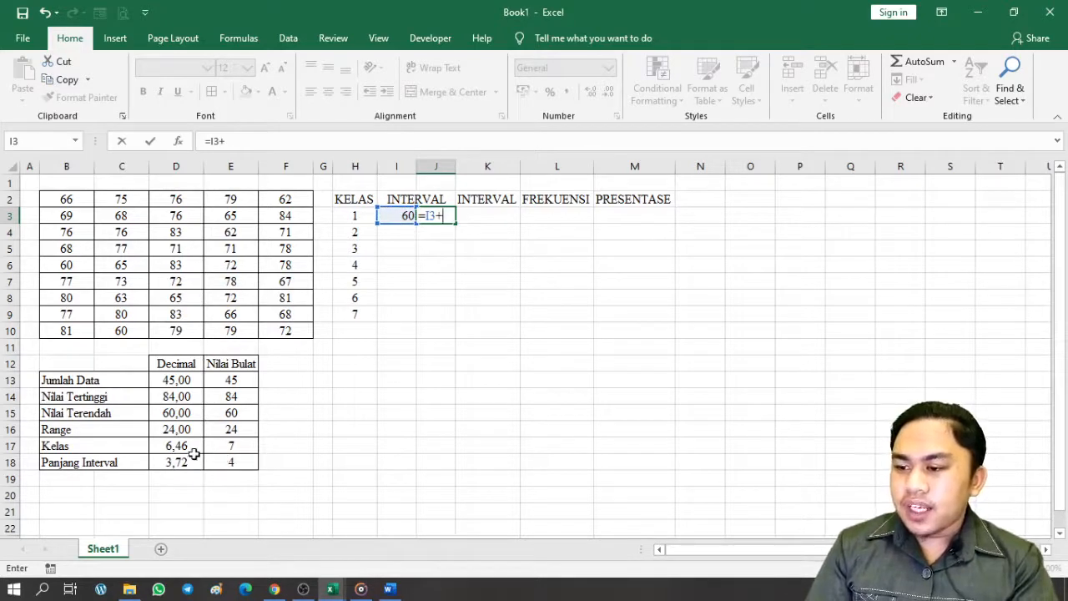
pyautogui.click(223, 461)
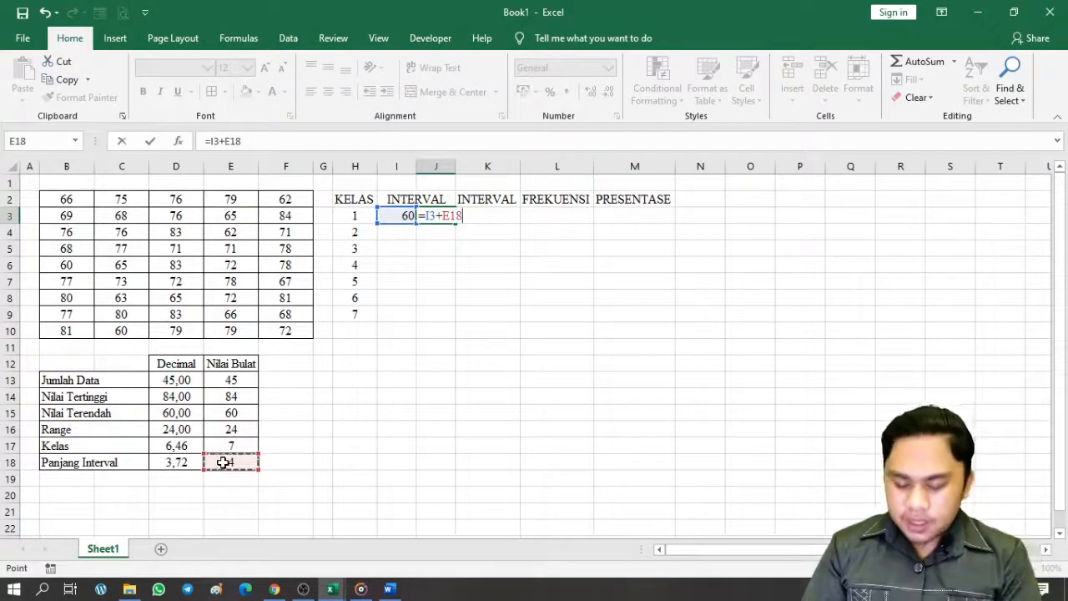
pyautogui.write('-1')
pyautogui.press('Return')
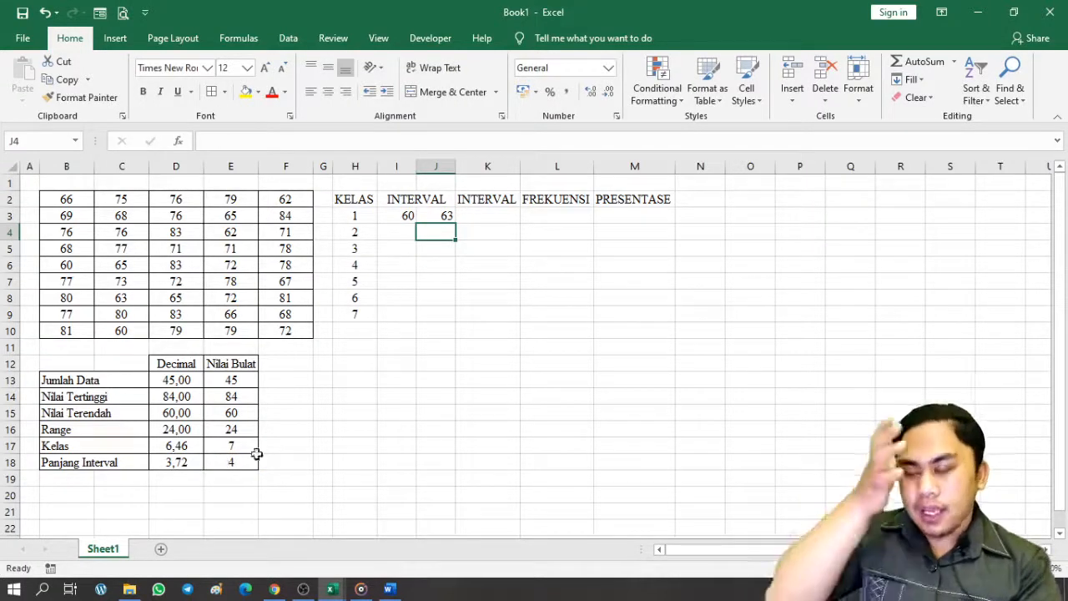
pyautogui.click(406, 232)
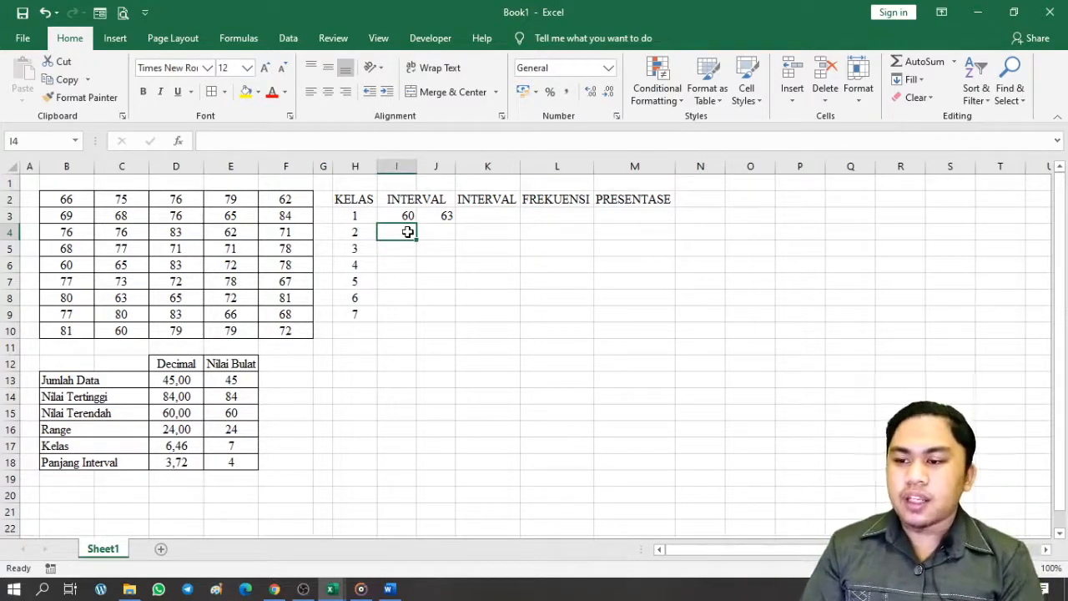
pyautogui.write('=')
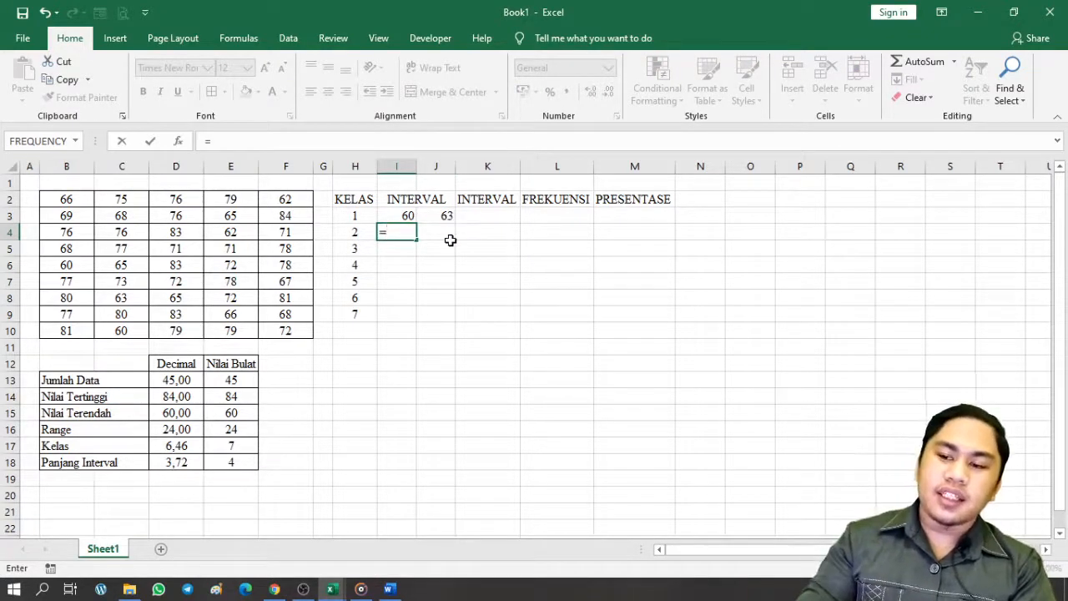
# Set I4 to =J3+1, giving 64, and fill it down to I9
pyautogui.click(450, 215)
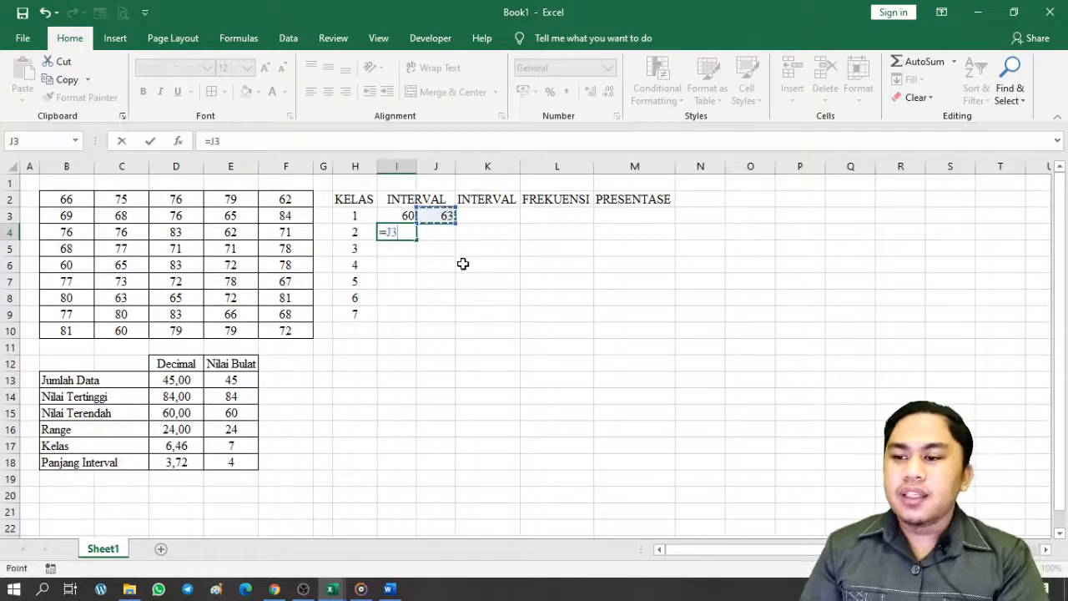
pyautogui.write('+1')
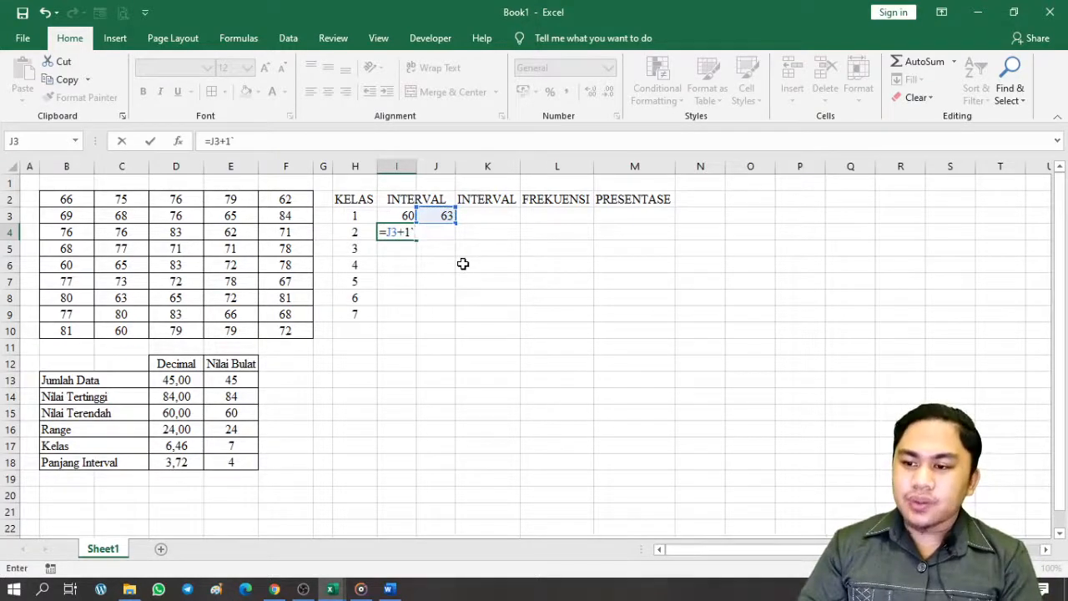
pyautogui.press('Return')
pyautogui.click(403, 232)
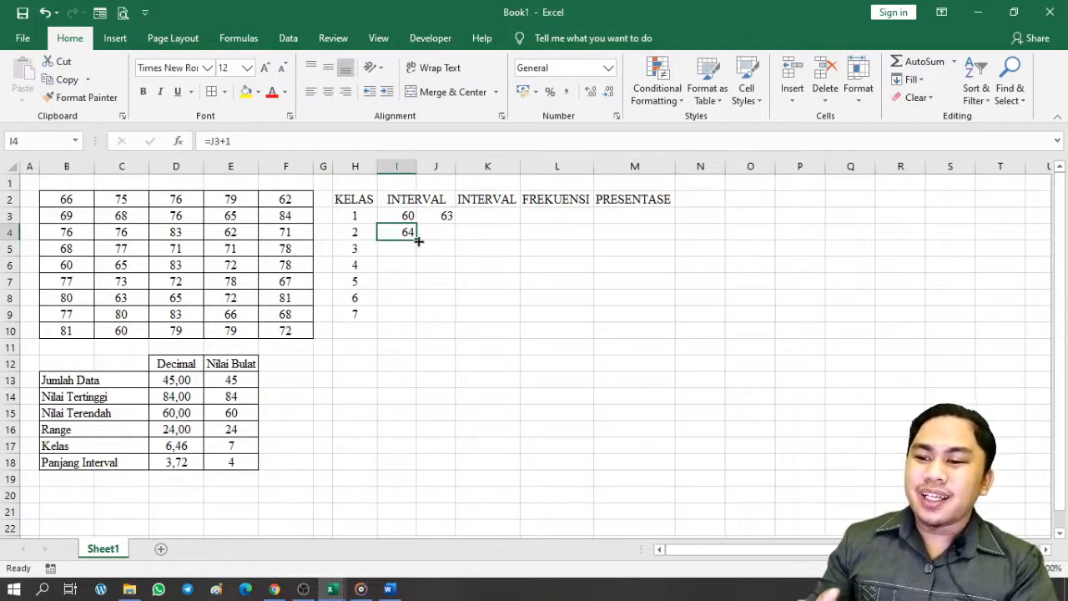
pyautogui.moveTo(416, 240); pyautogui.dragTo(418, 321)
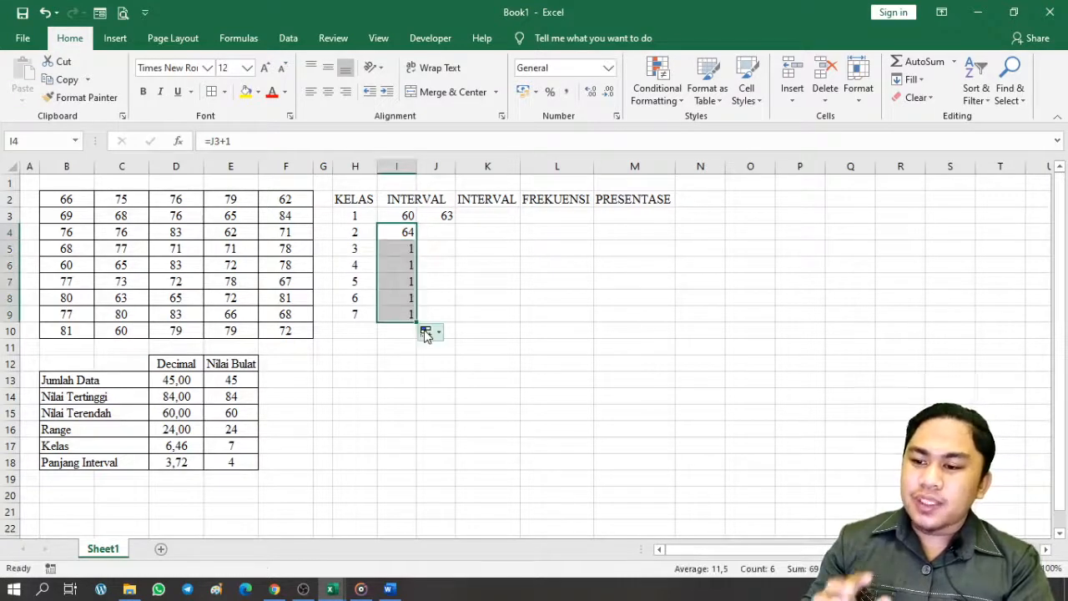
# Inspect the formulas in I6 and J3 without changing them
pyautogui.doubleClick(404, 260)
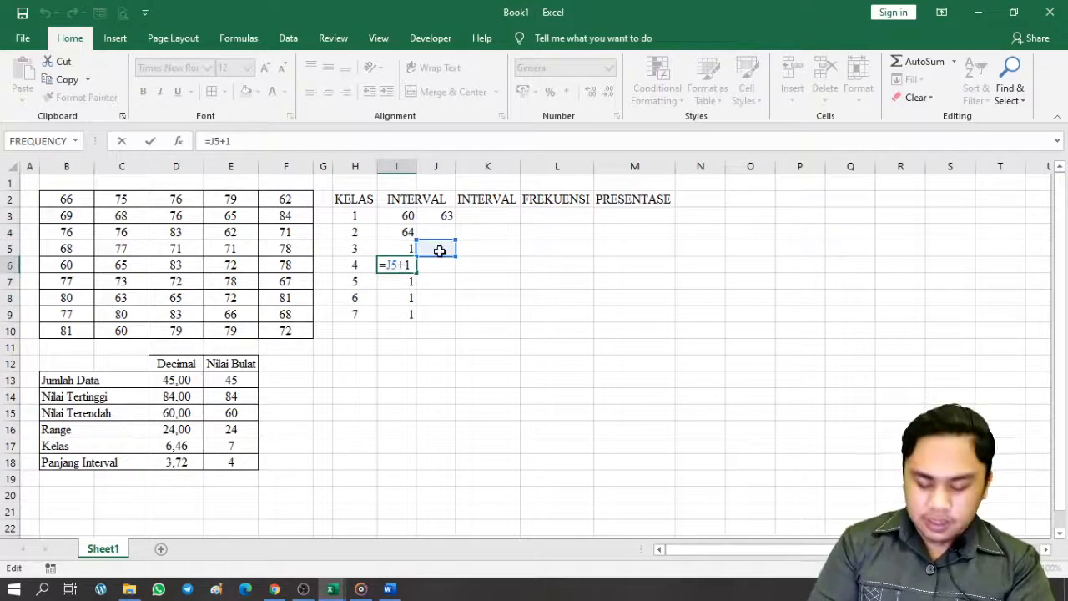
pyautogui.press('Escape')
pyautogui.doubleClick(444, 215)
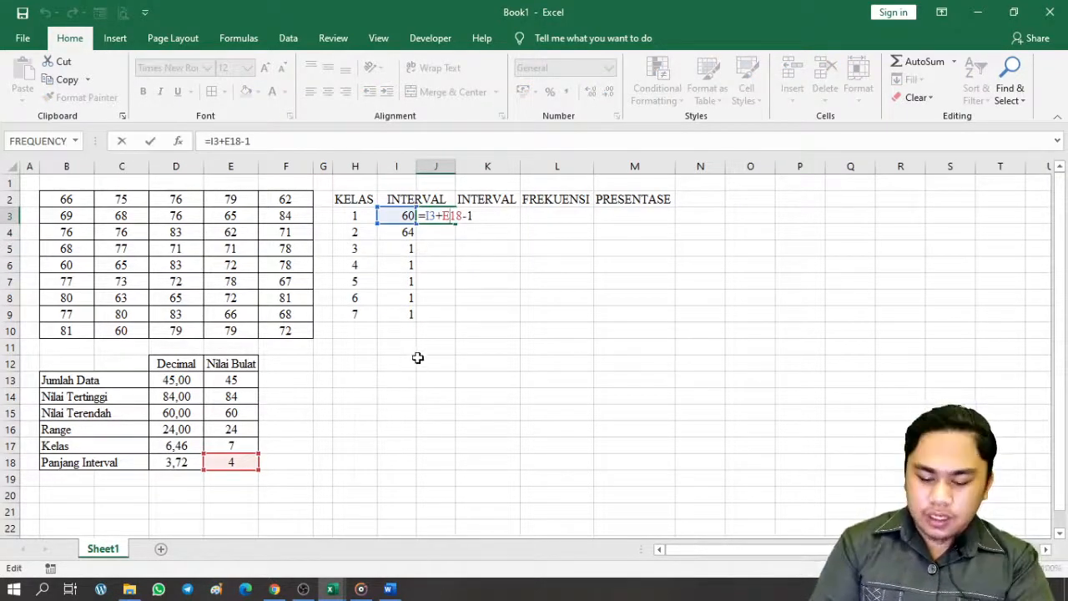
pyautogui.press('Return')
pyautogui.click(460, 220)
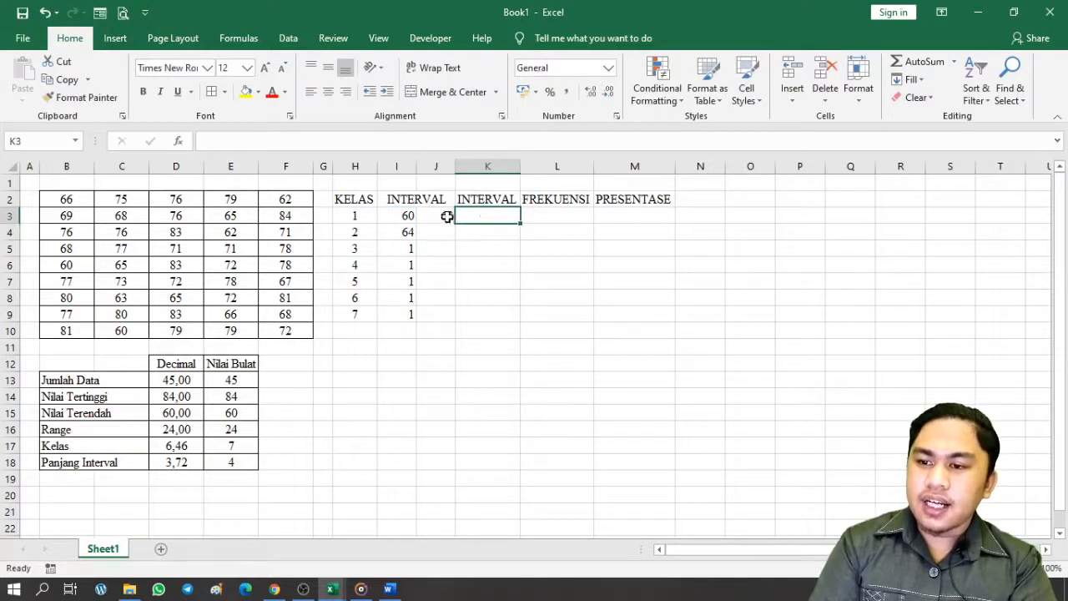
# Try filling the J3 upper bound down, then undo the fill
pyautogui.click(447, 217)
pyautogui.moveTo(454, 233); pyautogui.dragTo(453, 255)
pyautogui.click(446, 217)
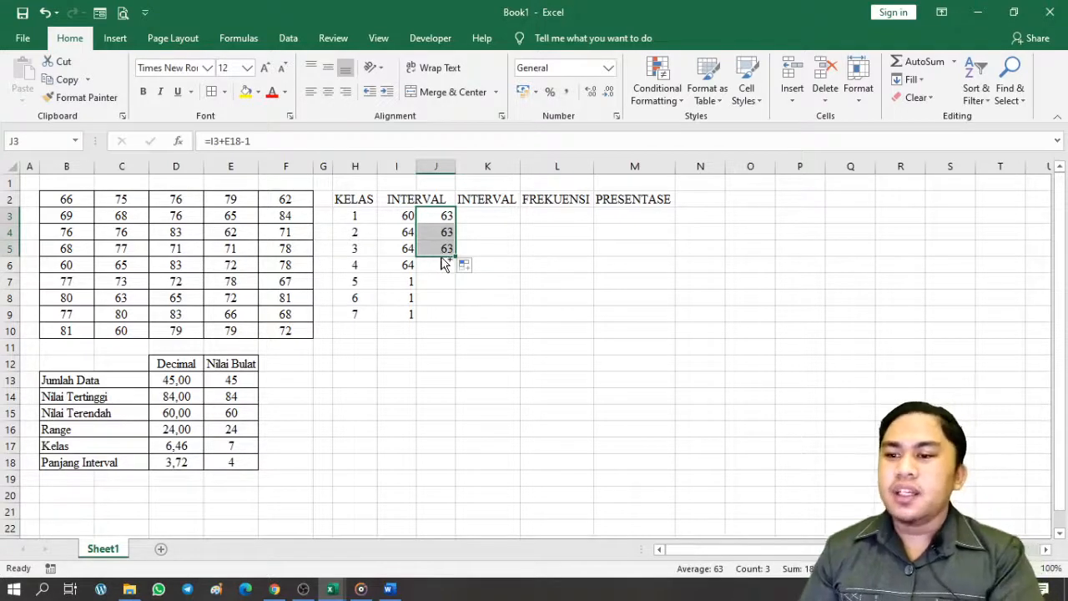
pyautogui.hotkey('ctrl', 'z')
pyautogui.doubleClick(444, 215)
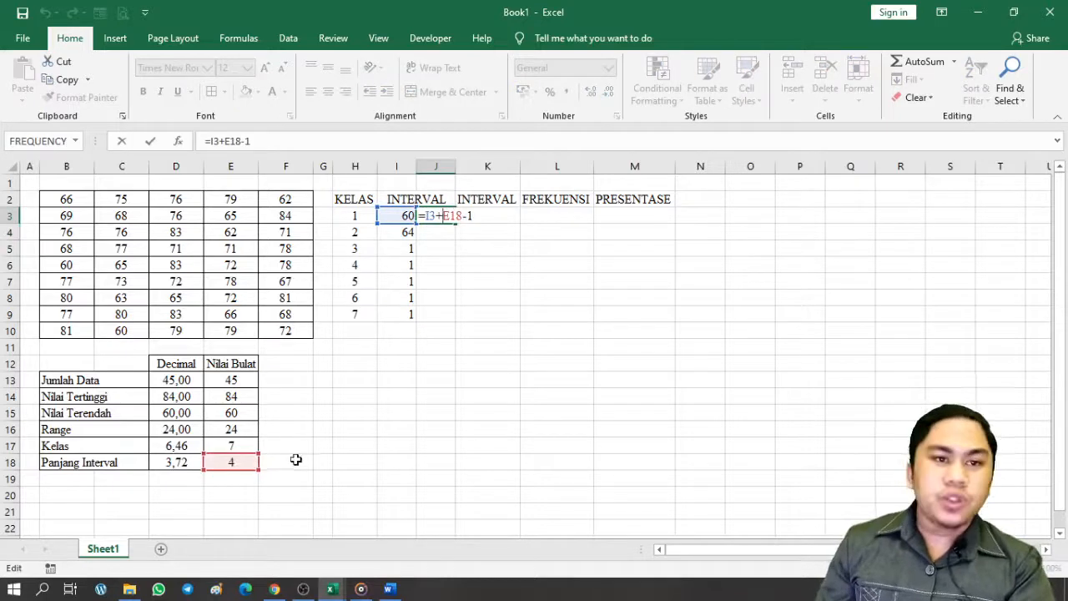
pyautogui.press('Return')
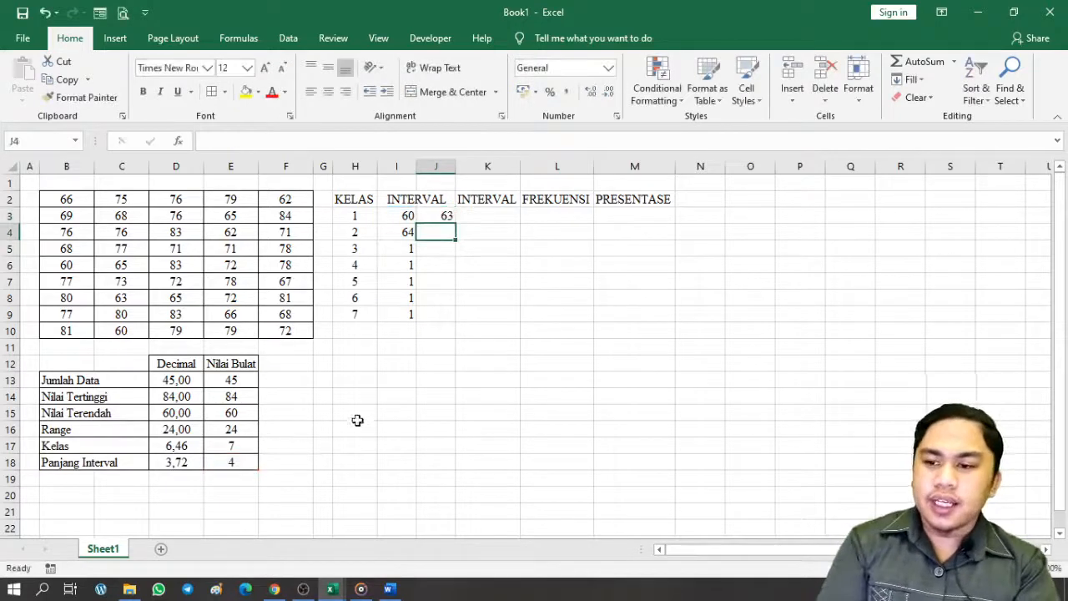
# Change the J3 formula to use the absolute reference $E$18
pyautogui.doubleClick(433, 216)
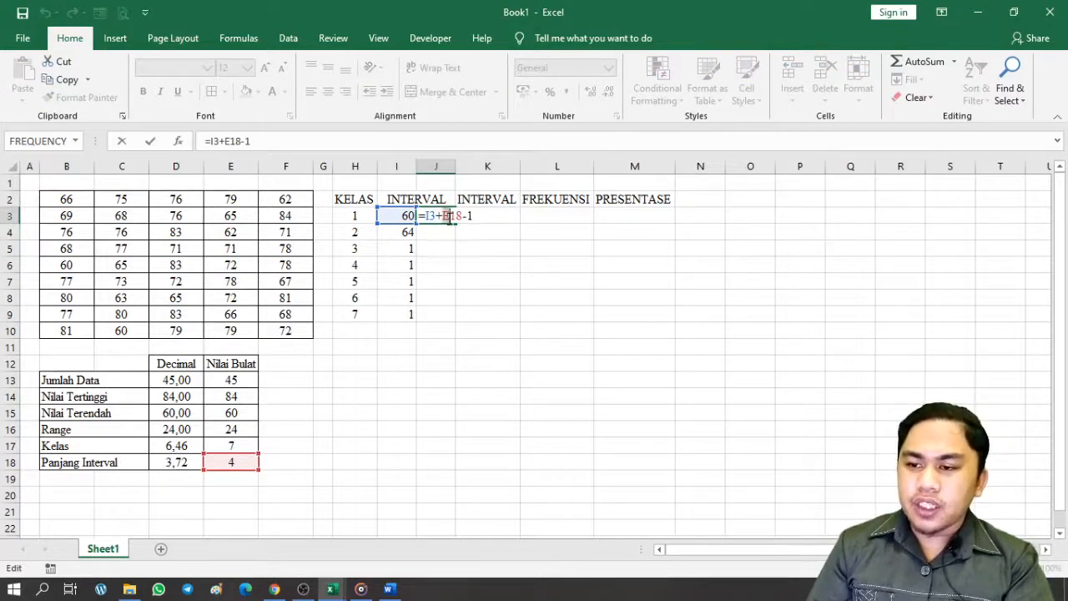
pyautogui.moveTo(448, 216); pyautogui.dragTo(461, 221)
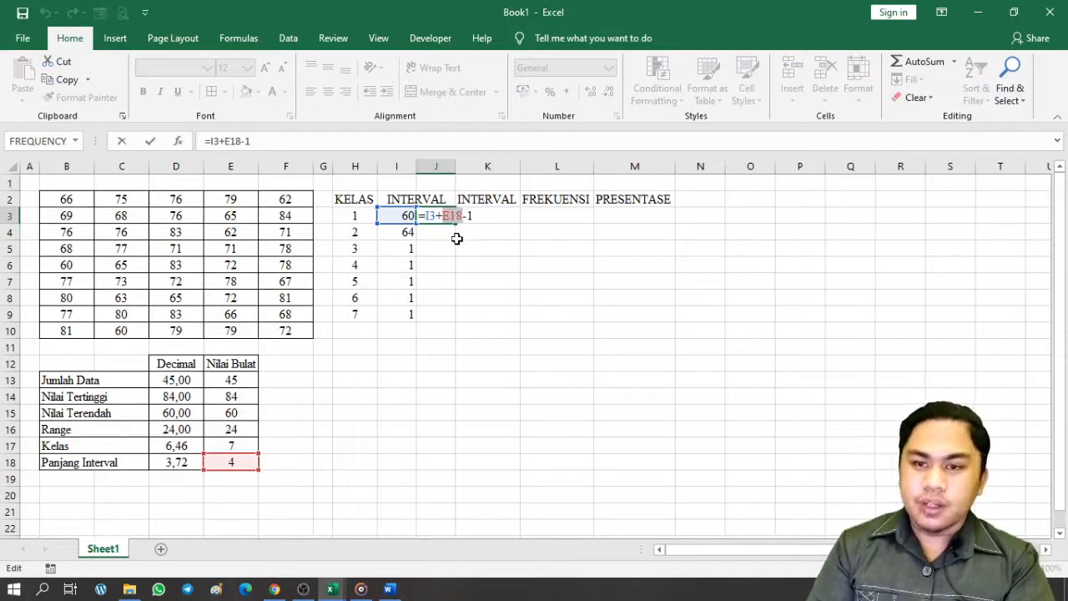
pyautogui.press('F4')
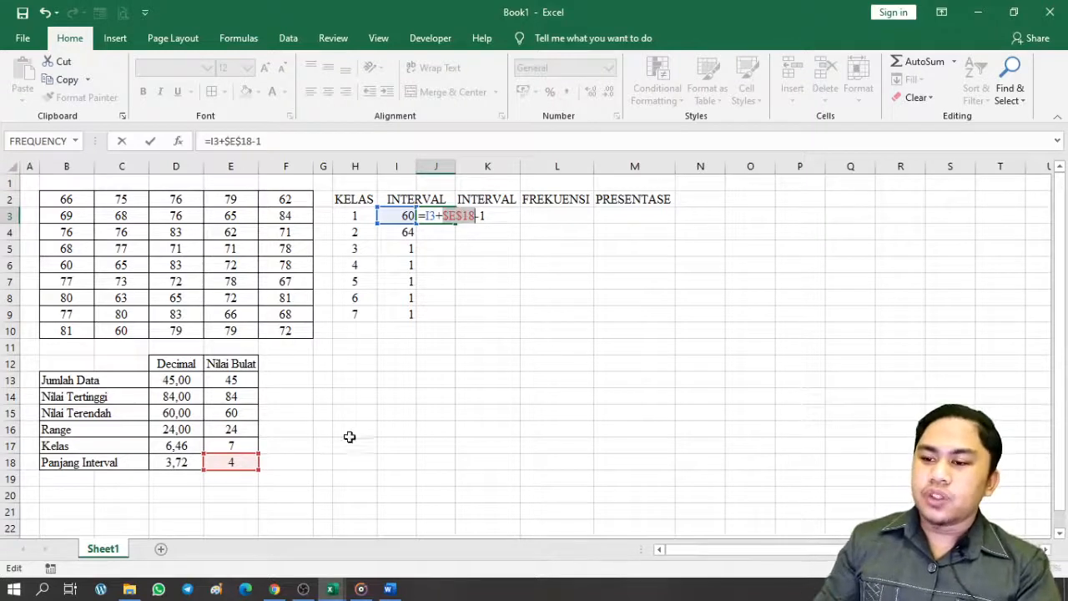
pyautogui.press('Return')
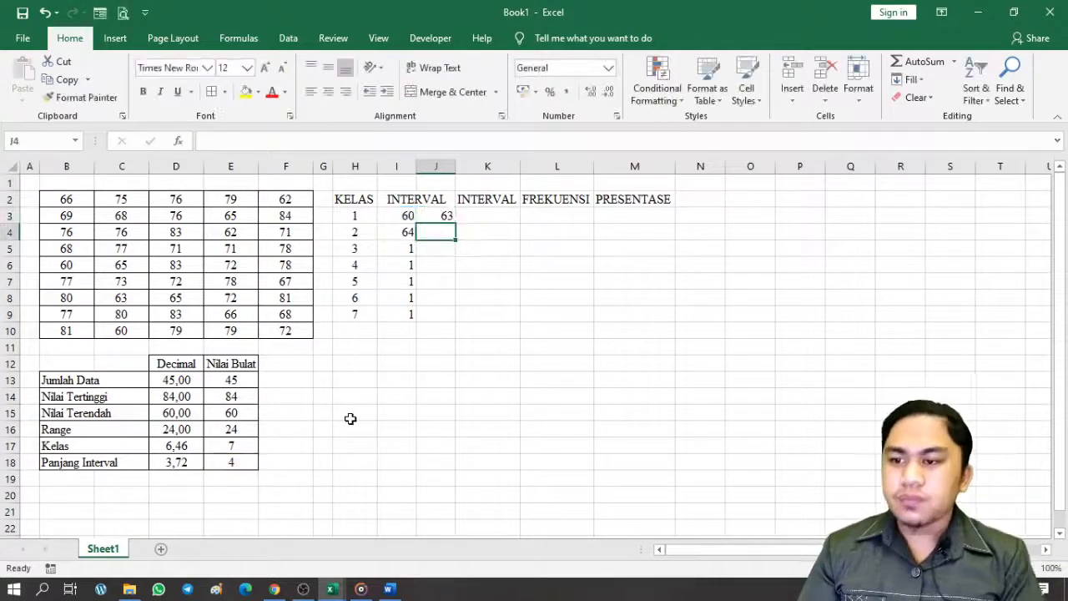
pyautogui.doubleClick(428, 216)
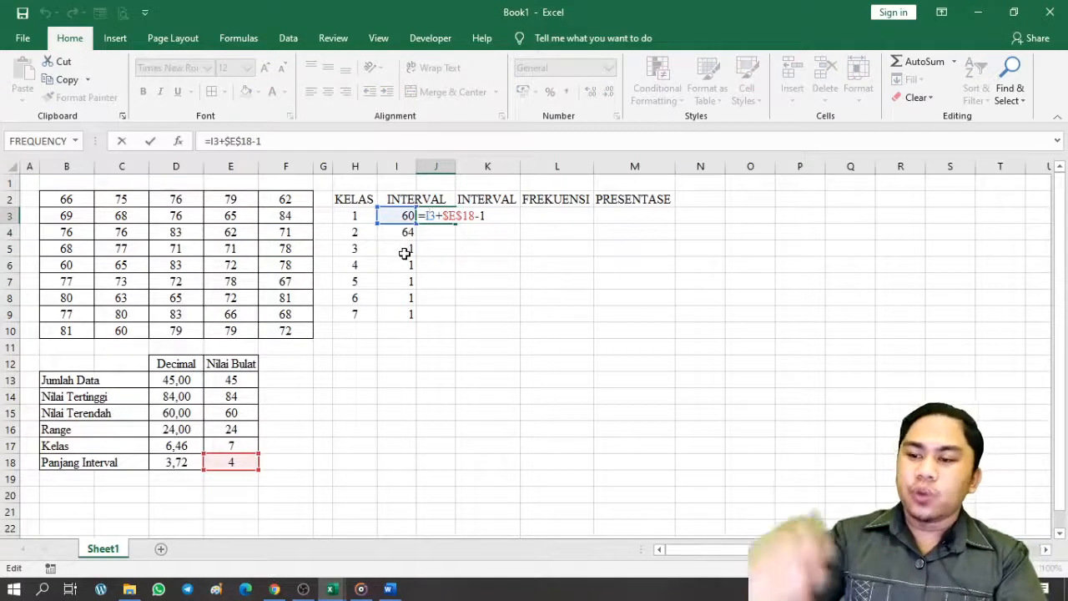
pyautogui.press('Return')
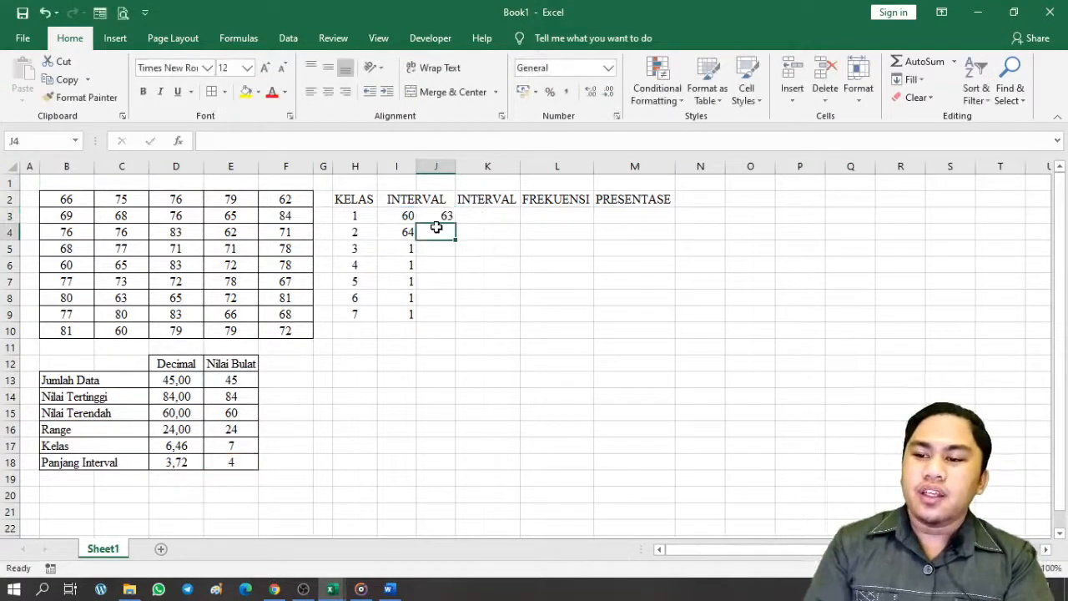
# Fill the J3 formula down to J9, giving upper bounds 63 to 87
pyautogui.click(442, 216)
pyautogui.moveTo(459, 224); pyautogui.dragTo(456, 319)
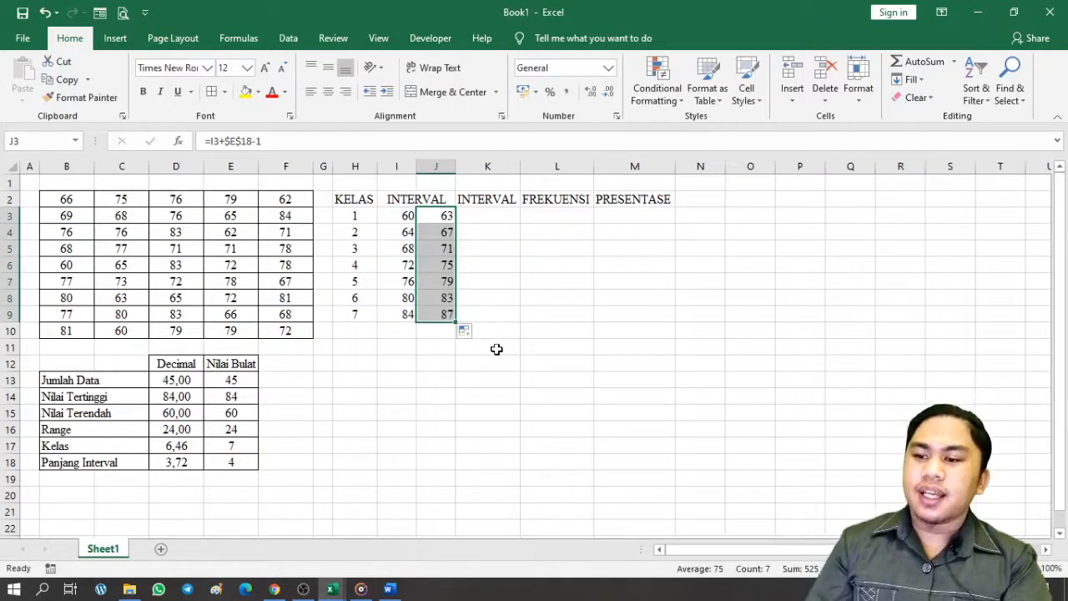
pyautogui.click(489, 394)
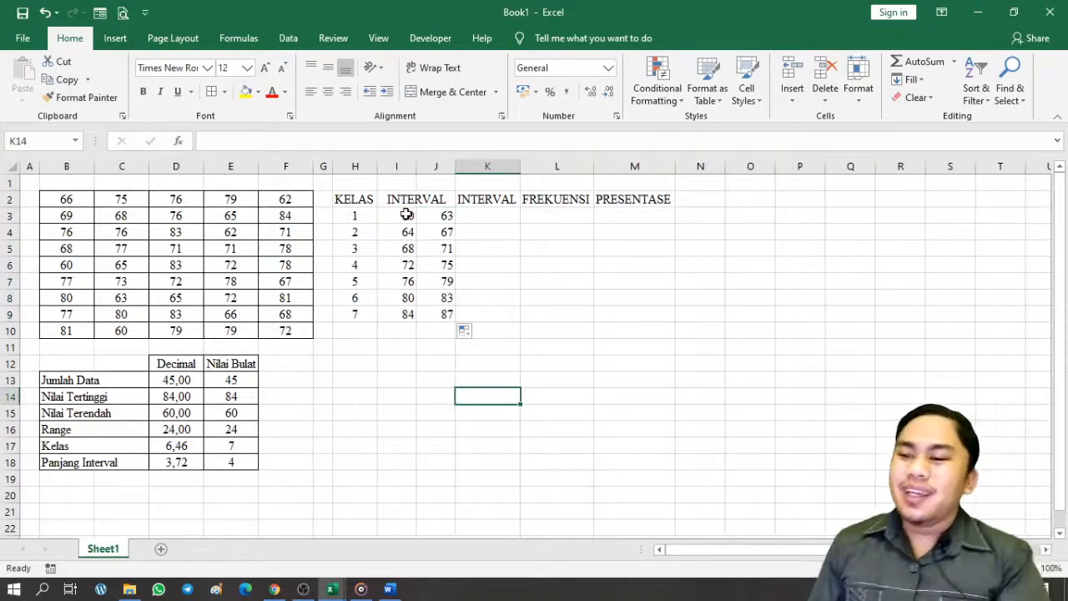
pyautogui.moveTo(407, 215); pyautogui.dragTo(443, 320)
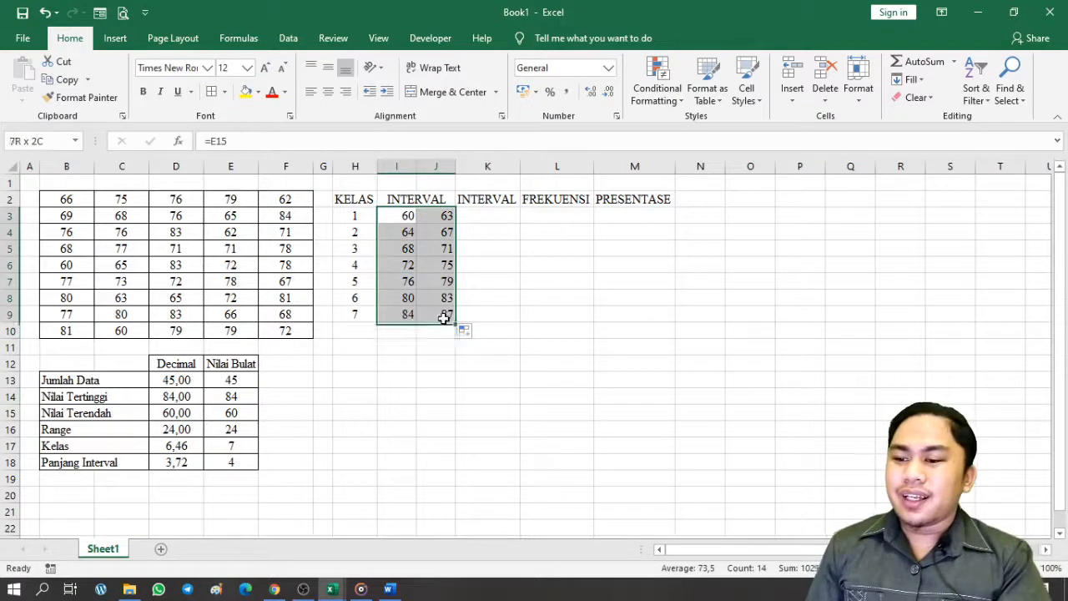
# Centre the bounds in I3:J9 and enter the K3 label formula joining I3 and J3
pyautogui.click(328, 92)
pyautogui.click(484, 215)
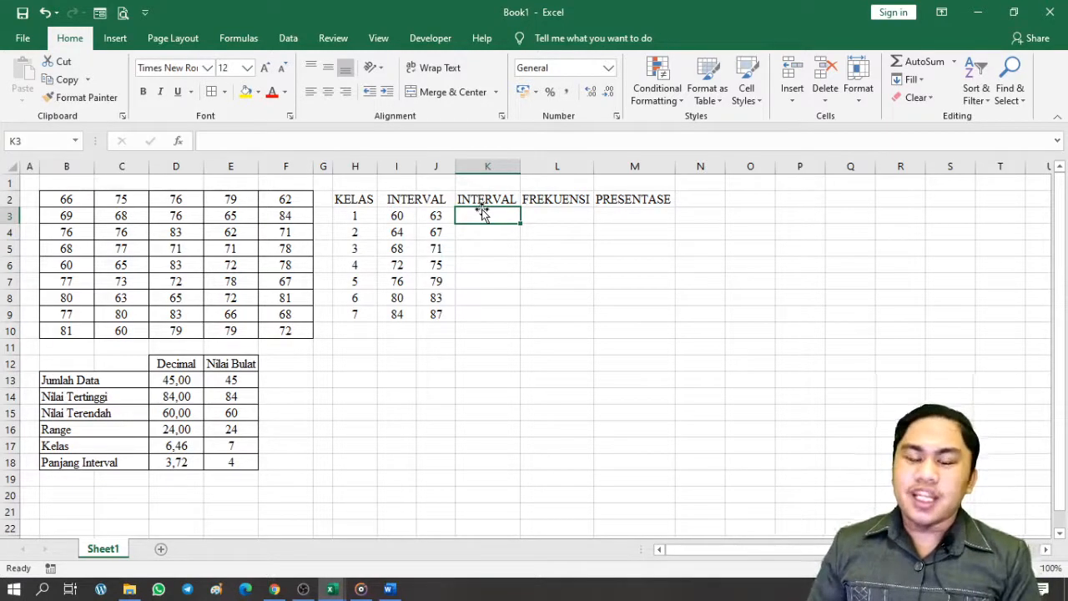
pyautogui.write('=')
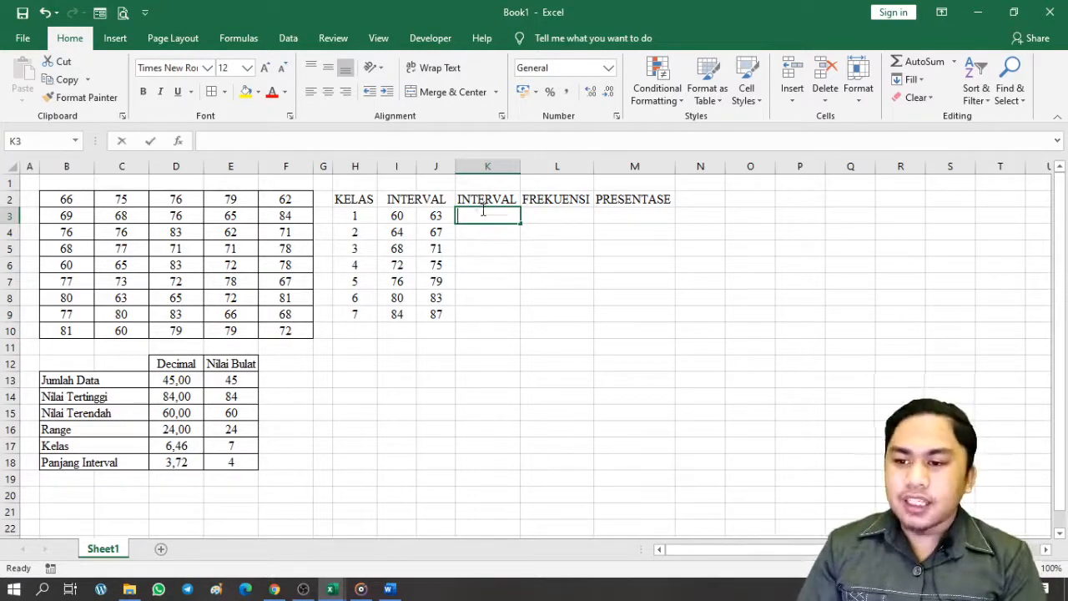
pyautogui.click(393, 218)
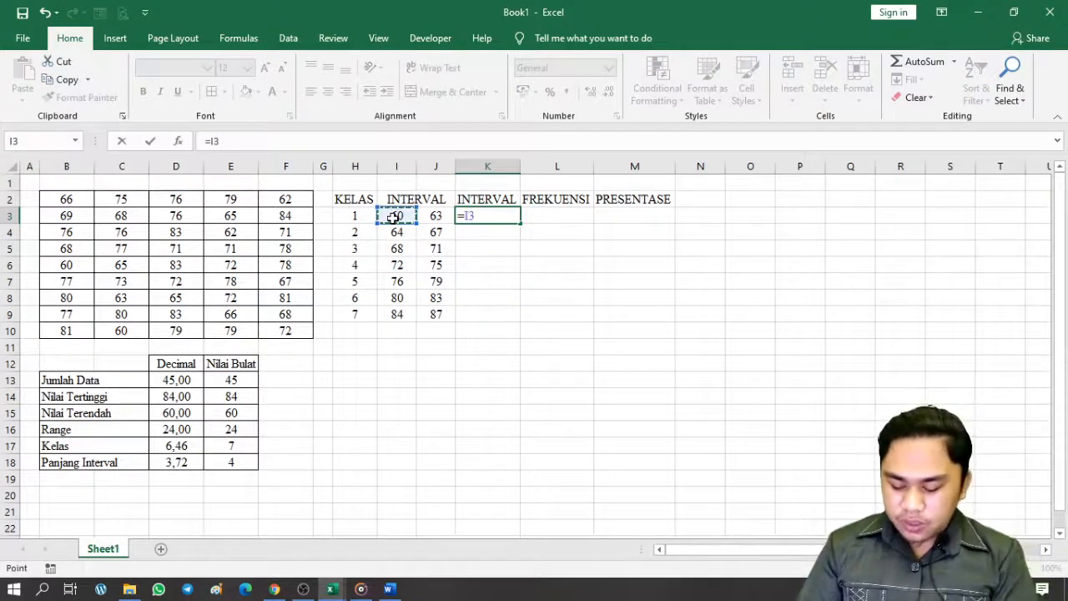
pyautogui.write('&" - "&')
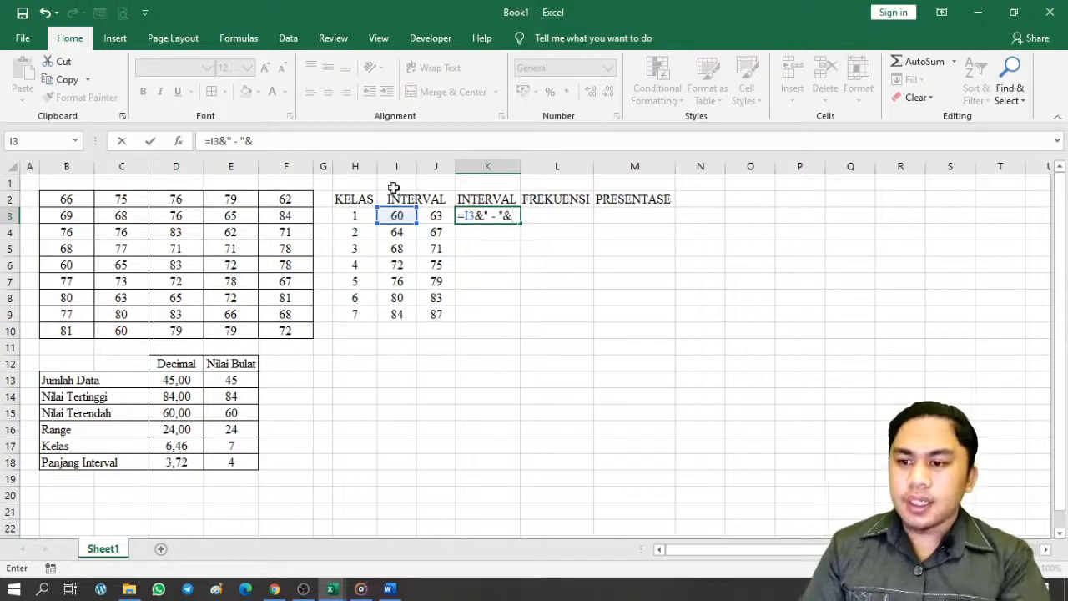
pyautogui.click(433, 214)
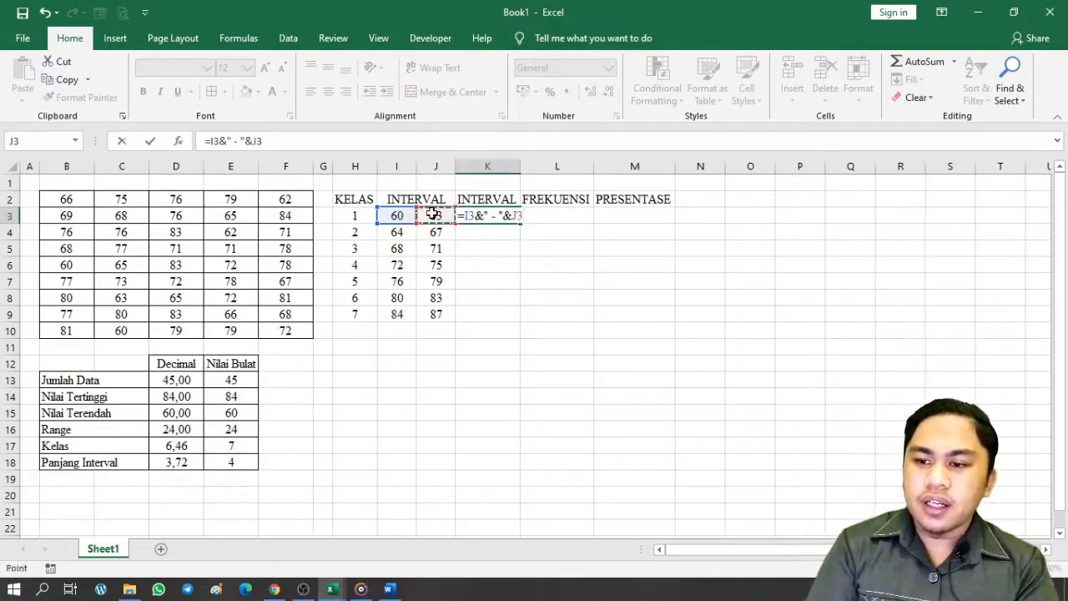
pyautogui.press('Return')
# Fill the interval labels down to K9 (60 - 63 to 84 - 87) and centre them
pyautogui.click(499, 216)
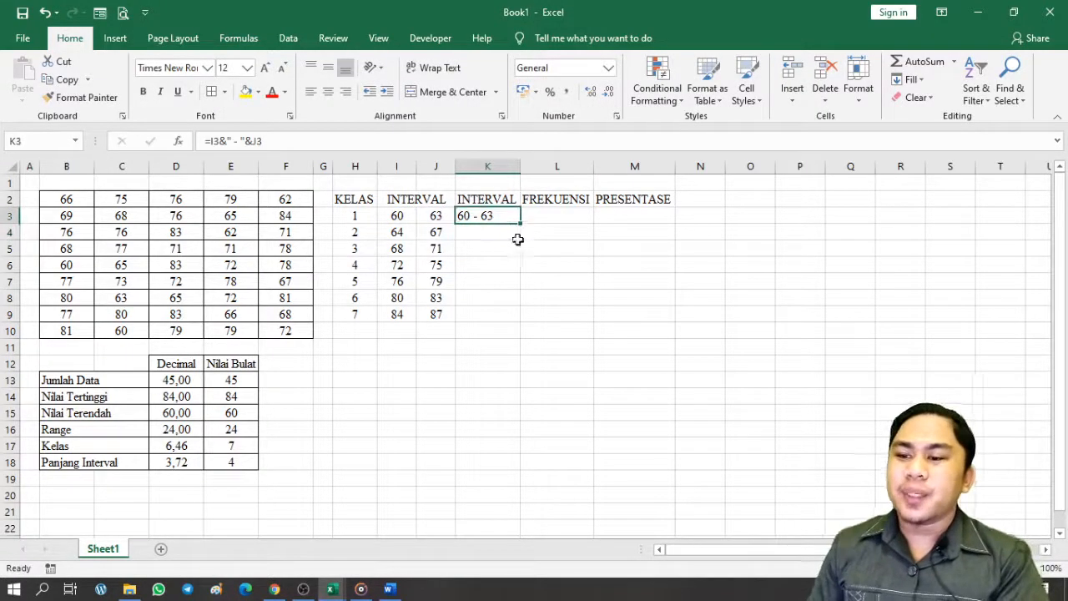
pyautogui.moveTo(521, 227); pyautogui.dragTo(528, 321)
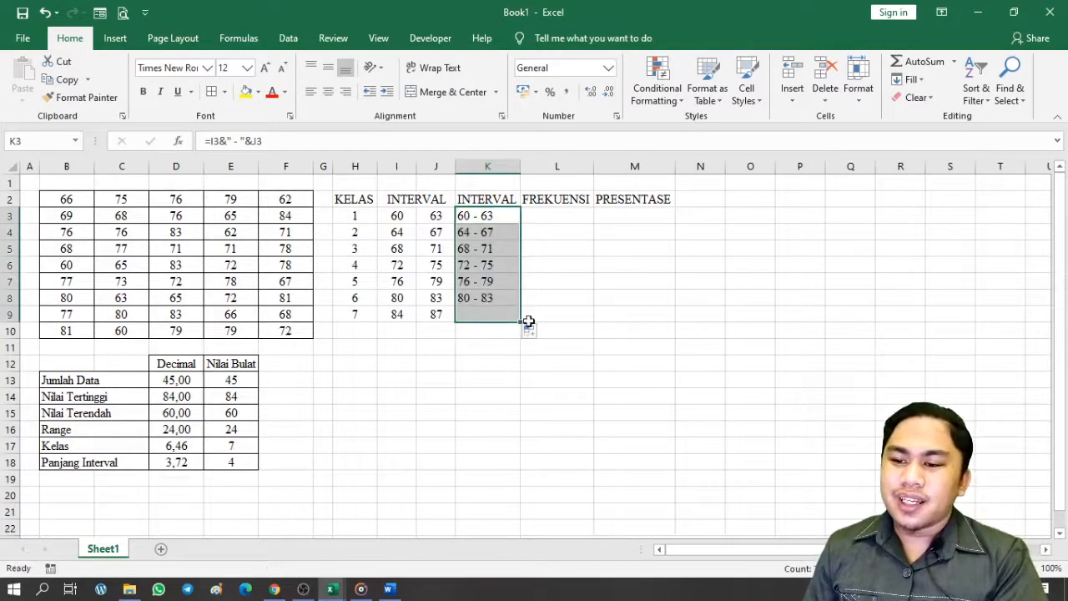
pyautogui.click(329, 91)
pyautogui.click(612, 298)
pyautogui.moveTo(353, 199); pyautogui.dragTo(625, 312)
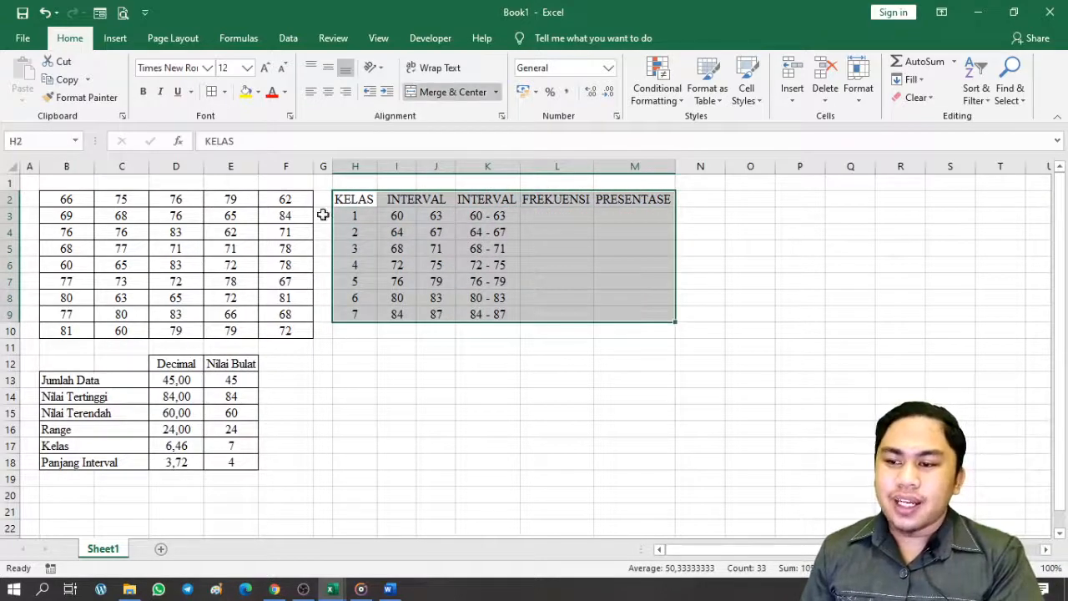
# Apply All Borders to H2:M9 and select L3:L9 for the frequency results
pyautogui.click(211, 91)
pyautogui.click(558, 334)
pyautogui.click(568, 216)
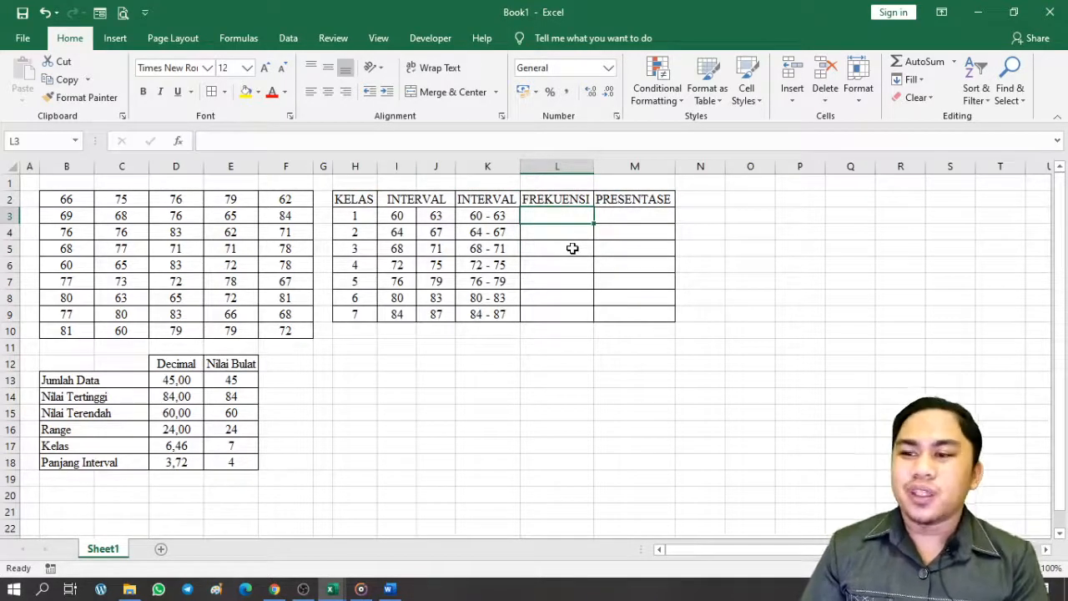
pyautogui.click(600, 236)
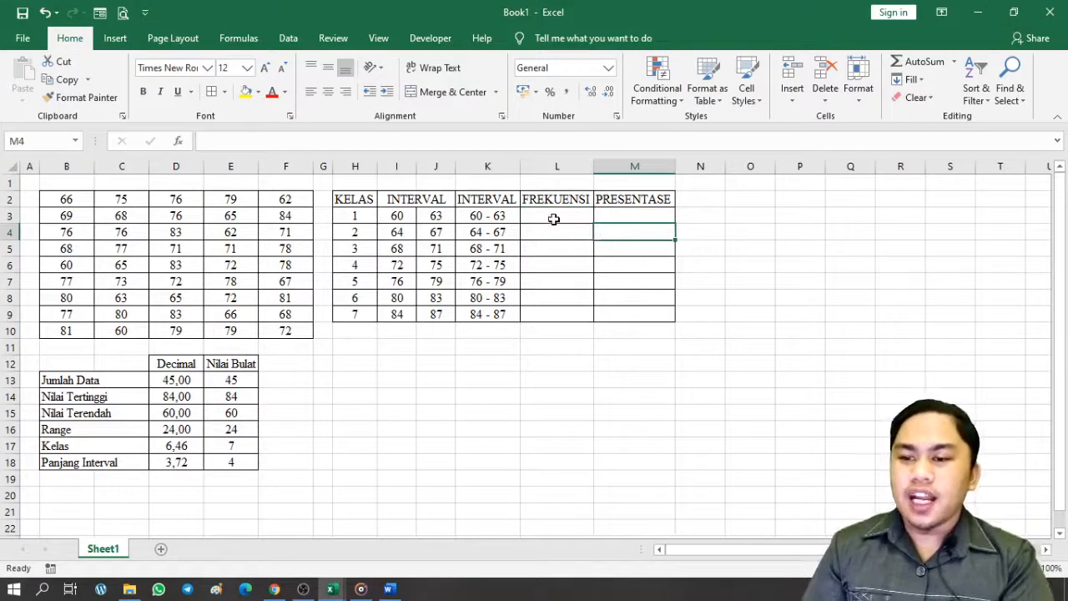
pyautogui.moveTo(554, 217); pyautogui.dragTo(564, 310)
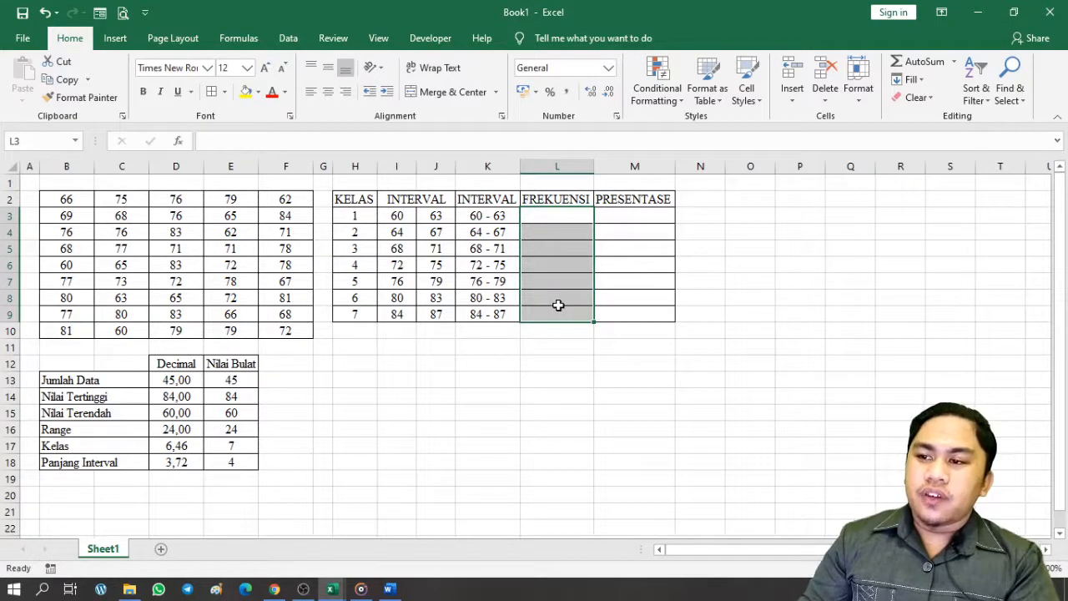
# Insert the FREQUENCY function from the Statistical category into the frequency column
pyautogui.click(177, 145)
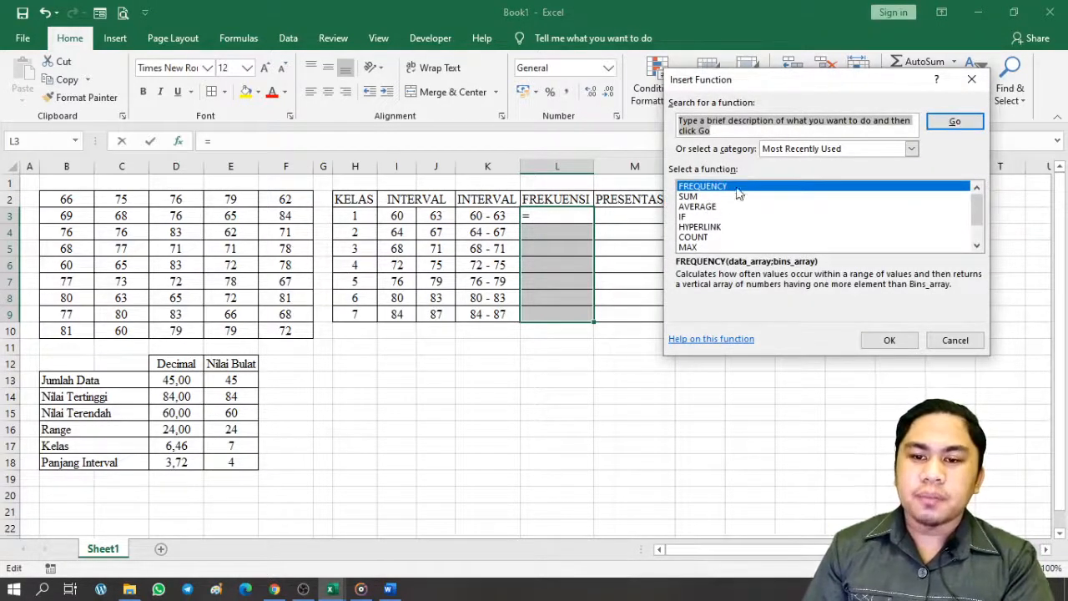
pyautogui.click(912, 148)
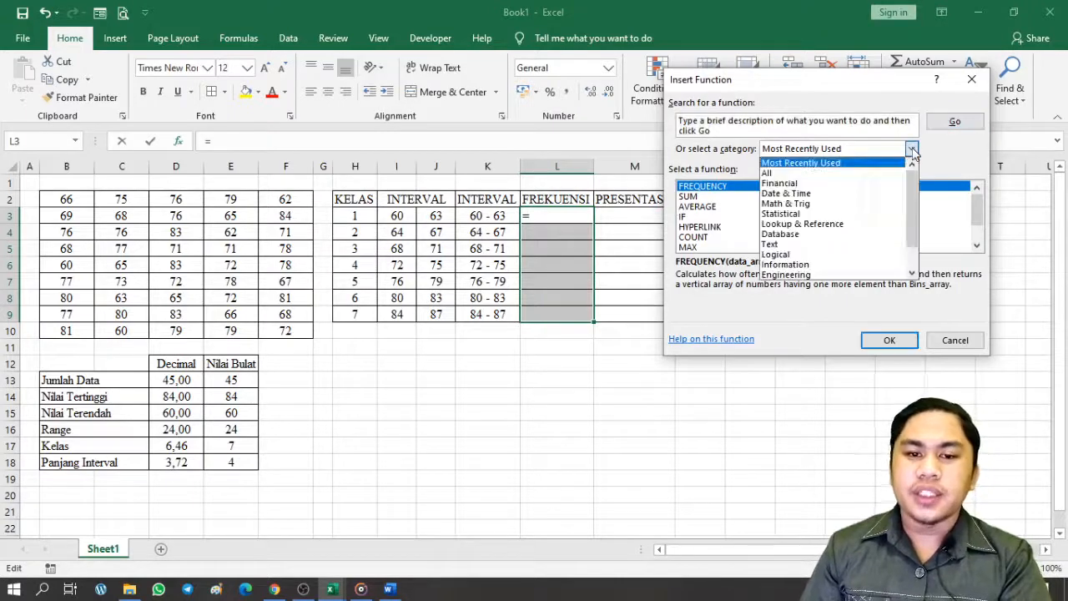
pyautogui.click(807, 213)
pyautogui.scroll(-4, 795, 224)
pyautogui.scroll(-8, 794, 224)
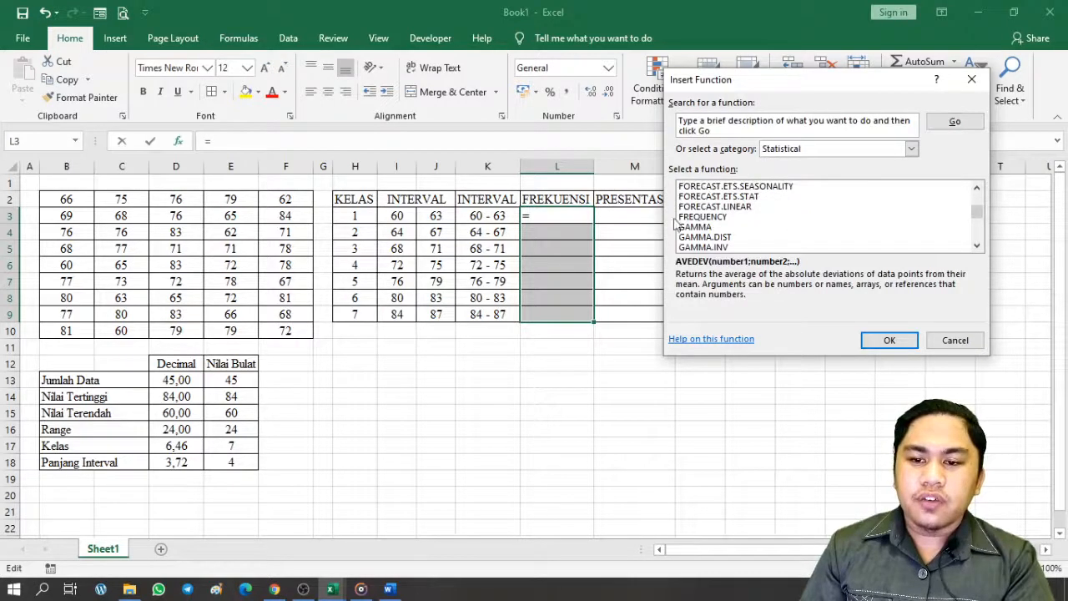
pyautogui.doubleClick(705, 218)
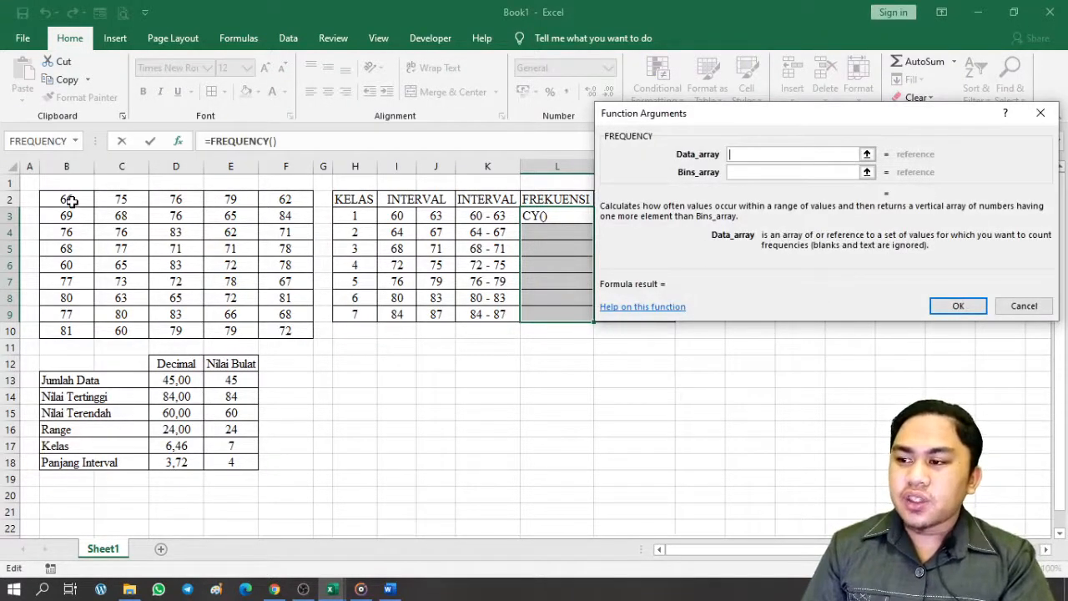
# Set FREQUENCY's Data_array to B2:F10 and Bins_array to J3:J9
pyautogui.moveTo(71, 201); pyautogui.dragTo(300, 325)
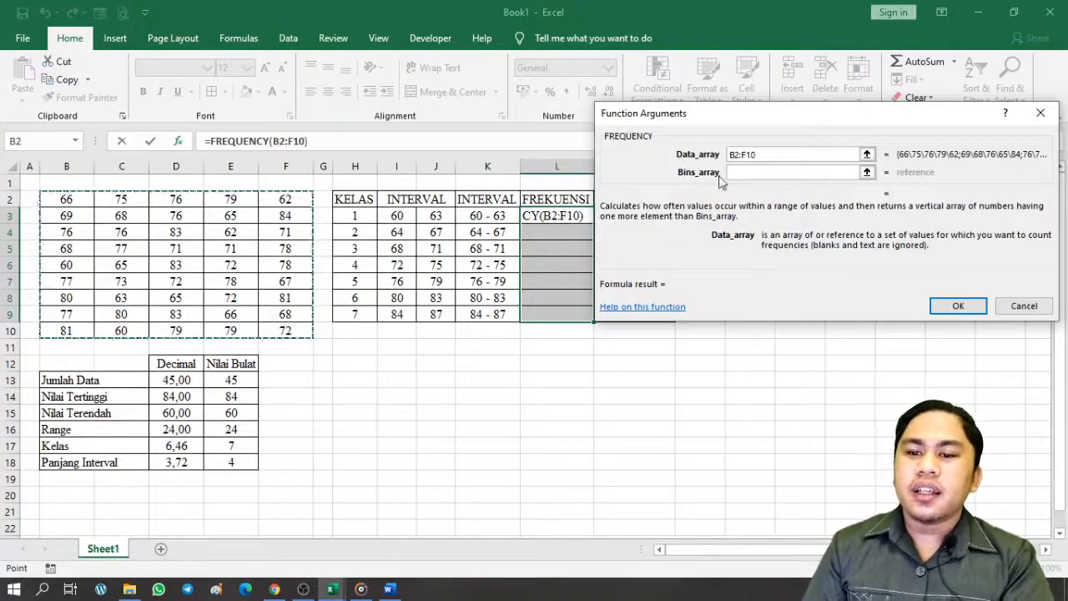
pyautogui.click(754, 172)
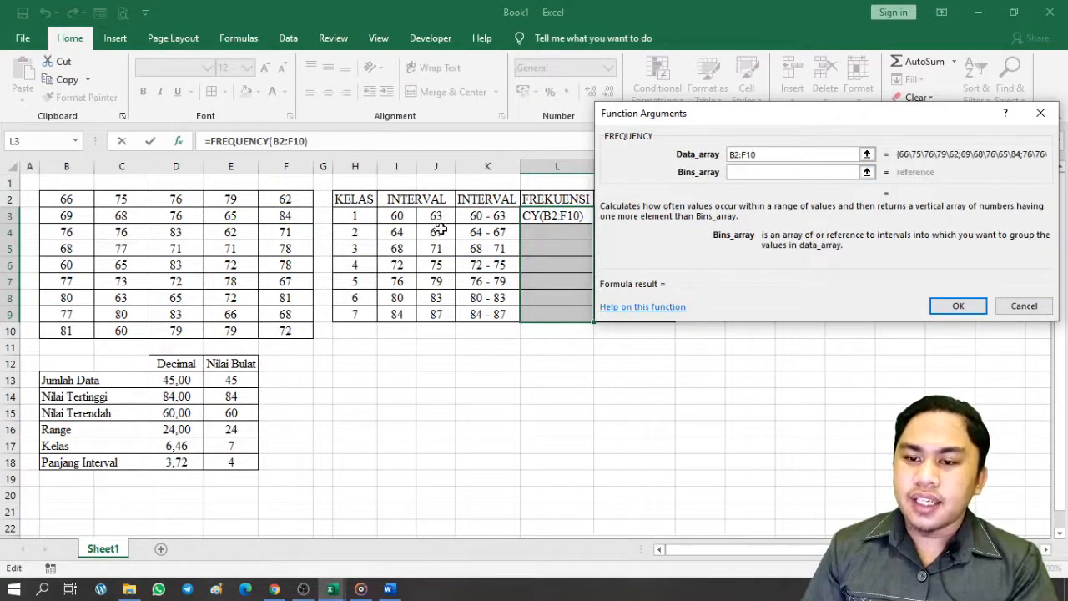
pyautogui.moveTo(438, 215); pyautogui.dragTo(435, 314)
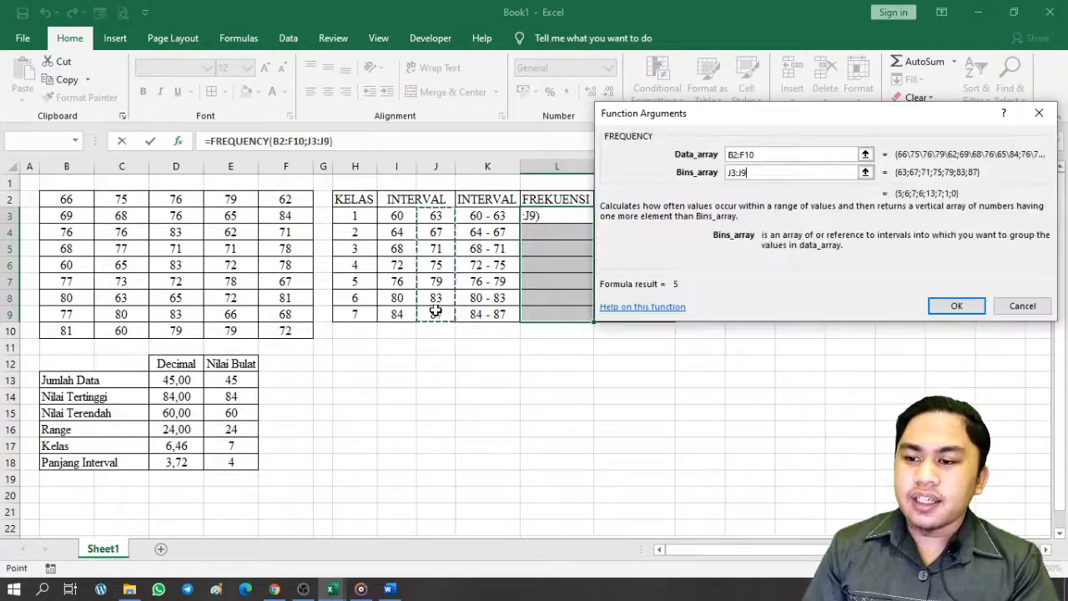
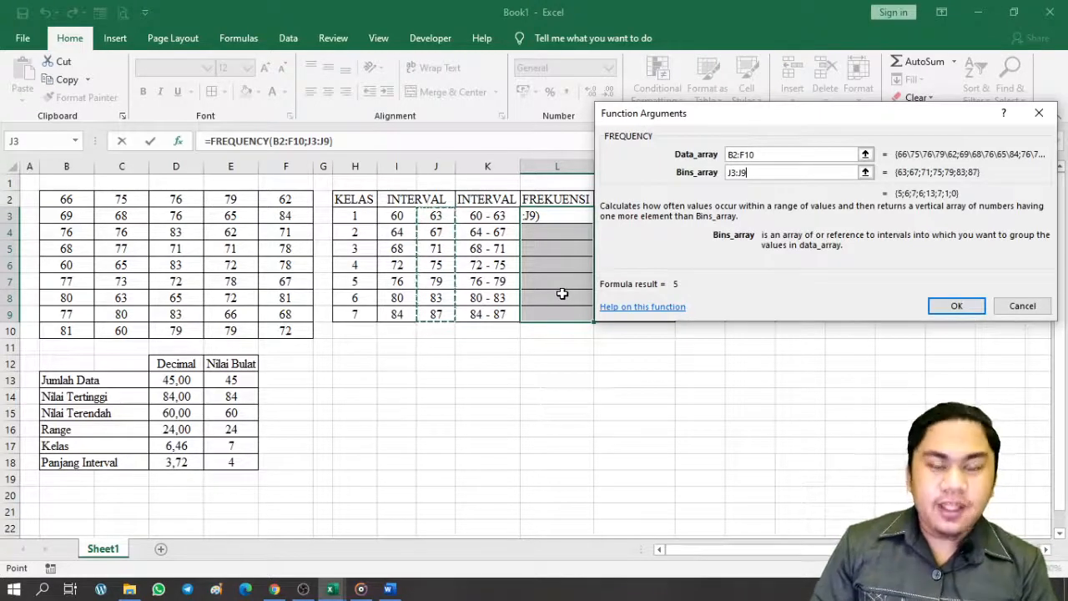
# Enter FREQUENCY as an array formula in L3:L9, giving counts 5, 6, 7, 6, 13, 7, 1
pyautogui.hotkey('ctrl', 'shift', 'Return')
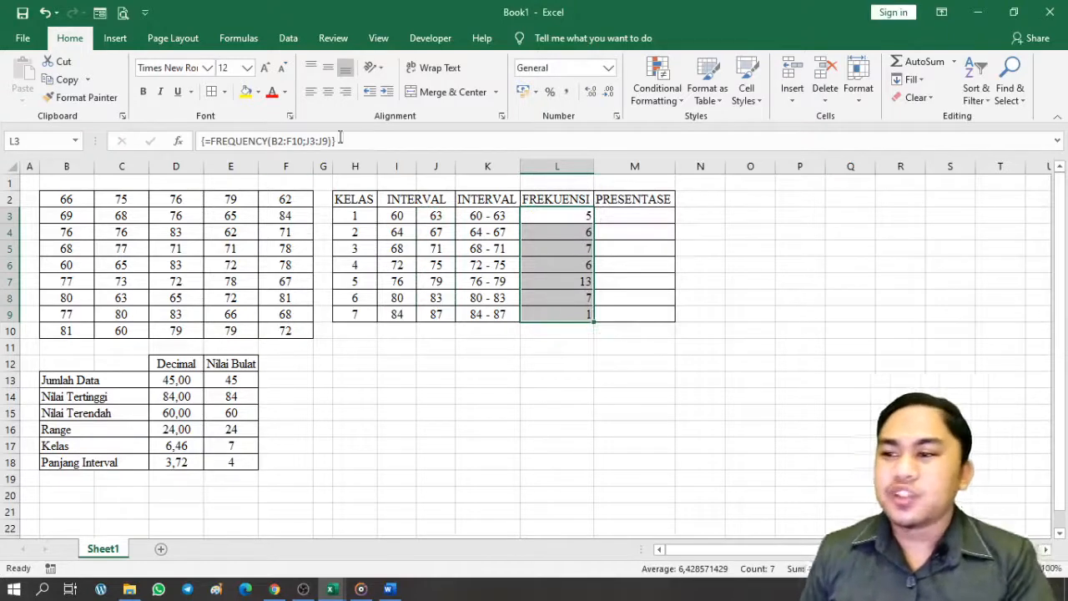
# Centre the frequency counts in L3:L9
pyautogui.click(329, 92)
pyautogui.click(768, 365)
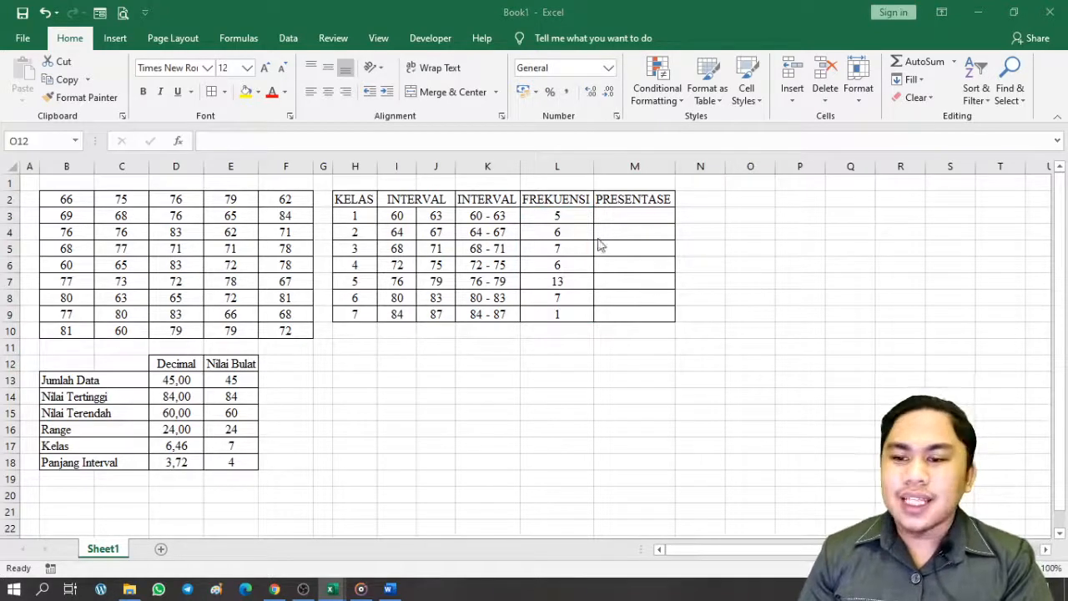
pyautogui.click(618, 216)
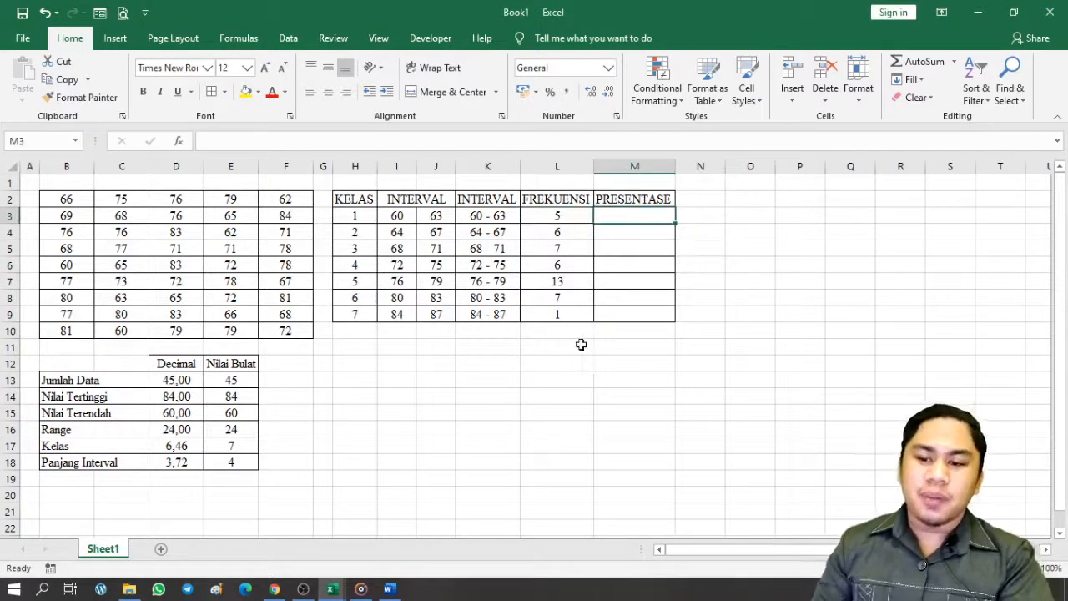
# Label K10 'JUMLAH' and total the counts in L10 with =SUM(L3:L9), giving 45
pyautogui.click(498, 332)
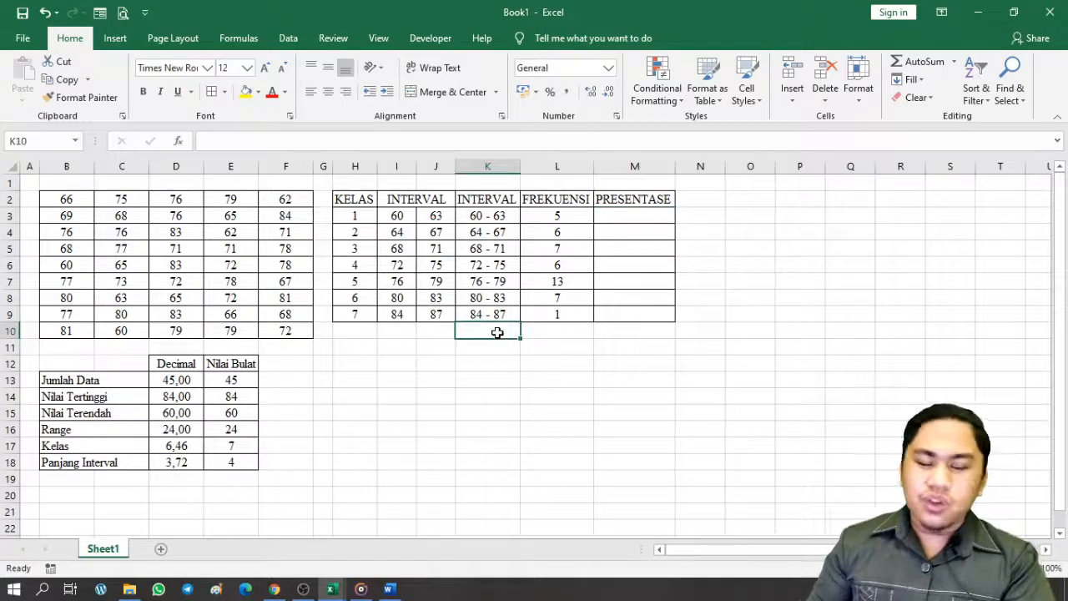
pyautogui.write('JUMLAH')
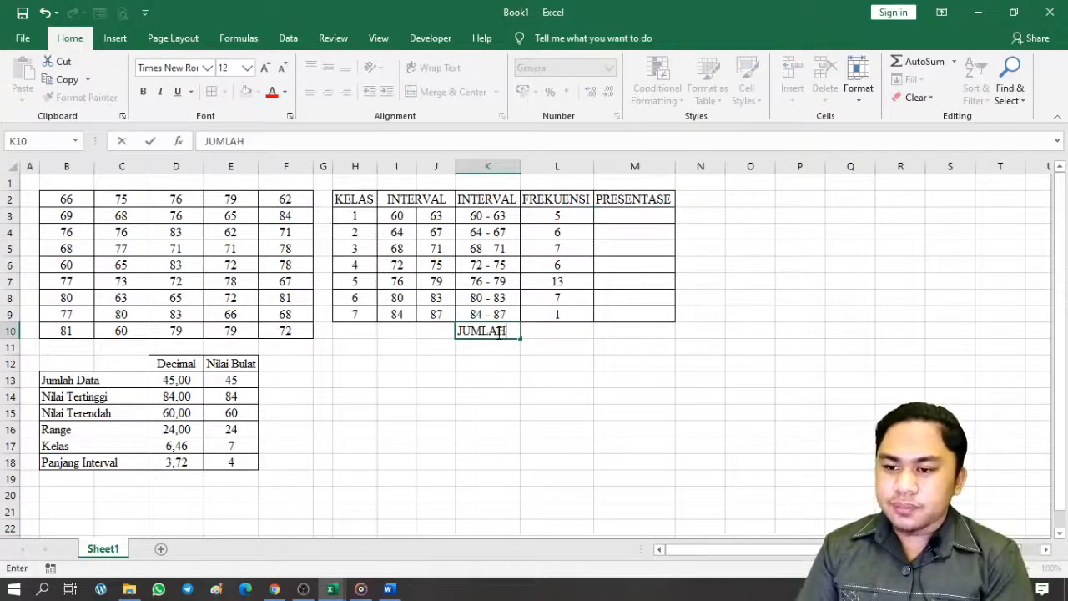
pyautogui.press('Tab')
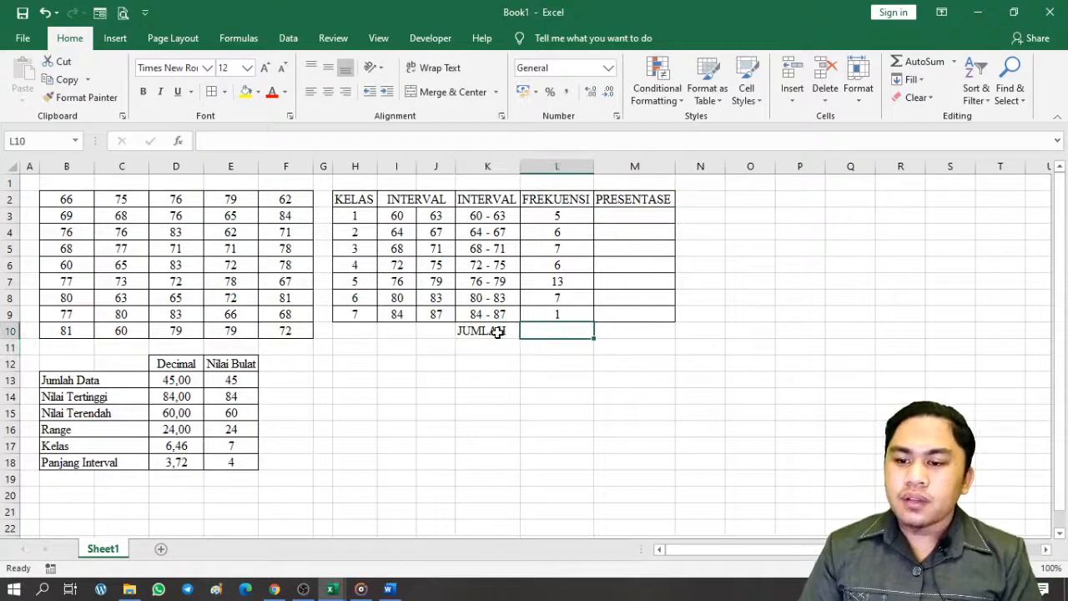
pyautogui.write('=SUM(')
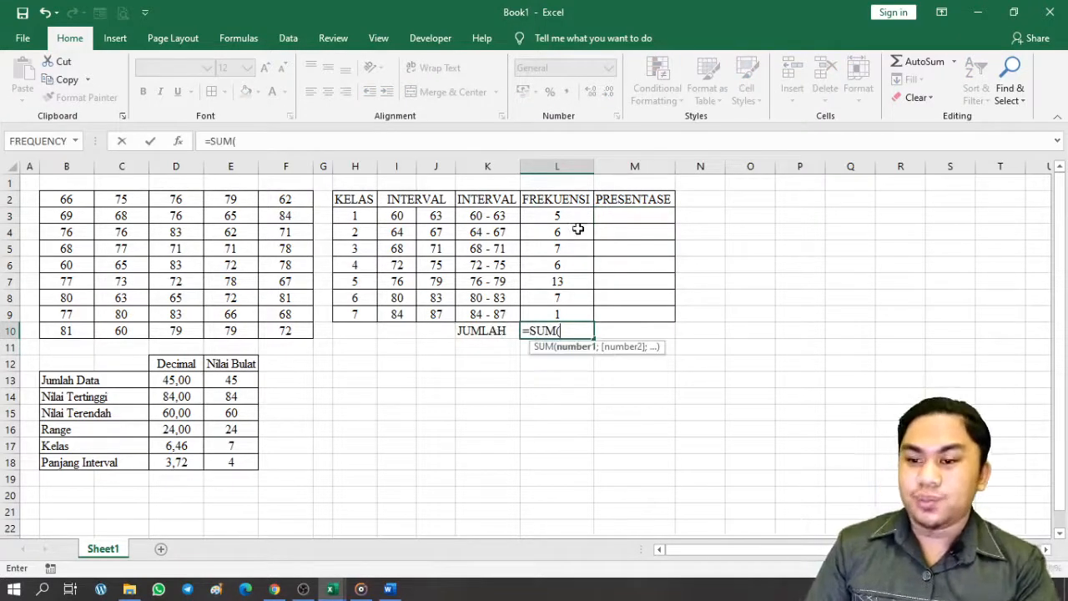
pyautogui.moveTo(582, 217); pyautogui.dragTo(580, 311)
pyautogui.press('Return')
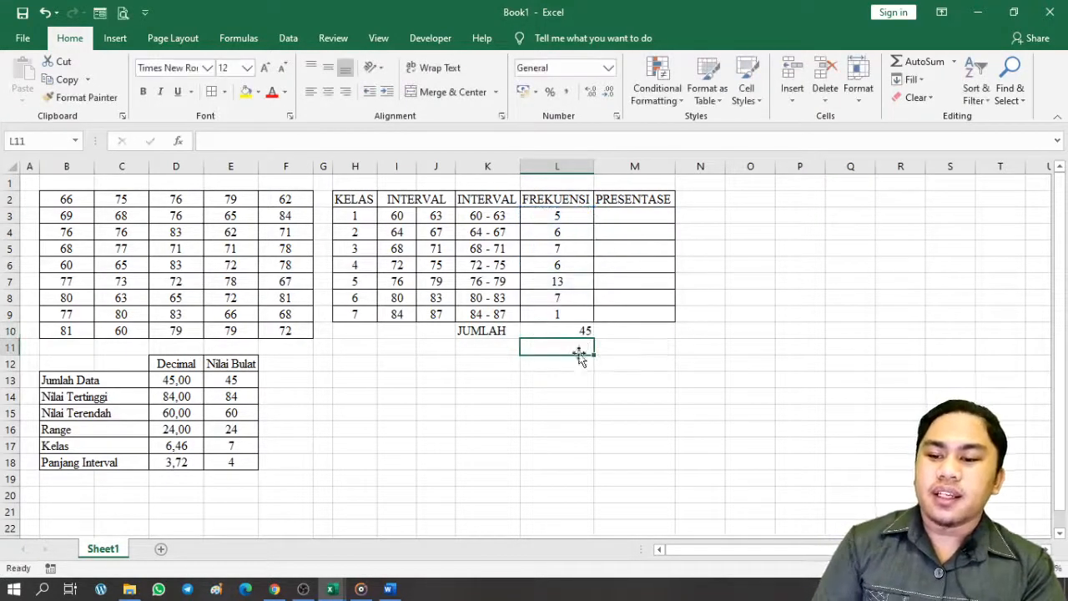
# Centre the total of 45 and put All Borders around K10:M10
pyautogui.click(538, 328)
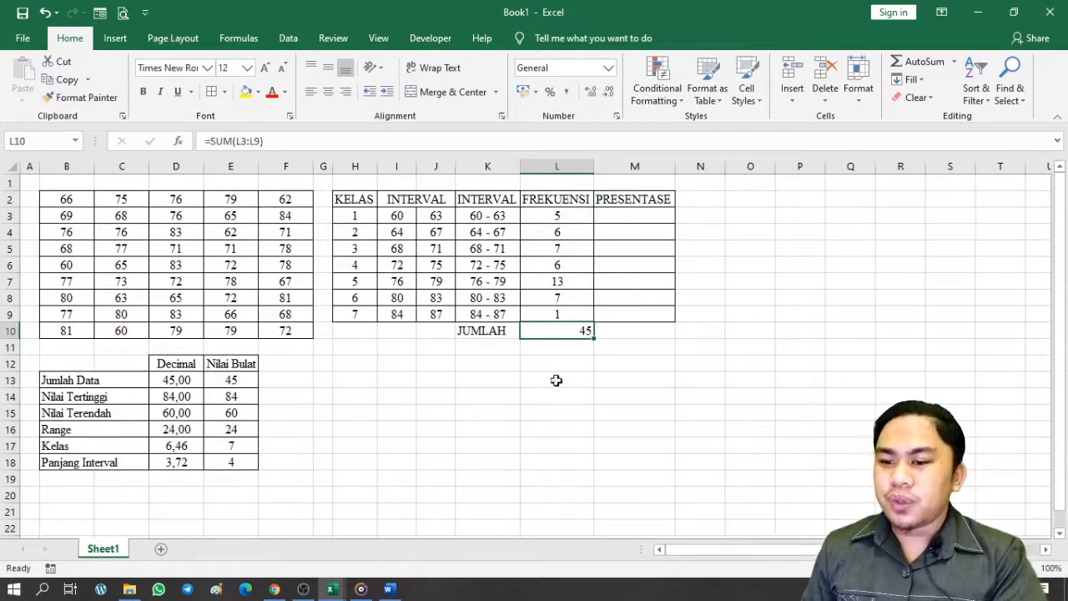
pyautogui.click(226, 380)
pyautogui.click(563, 330)
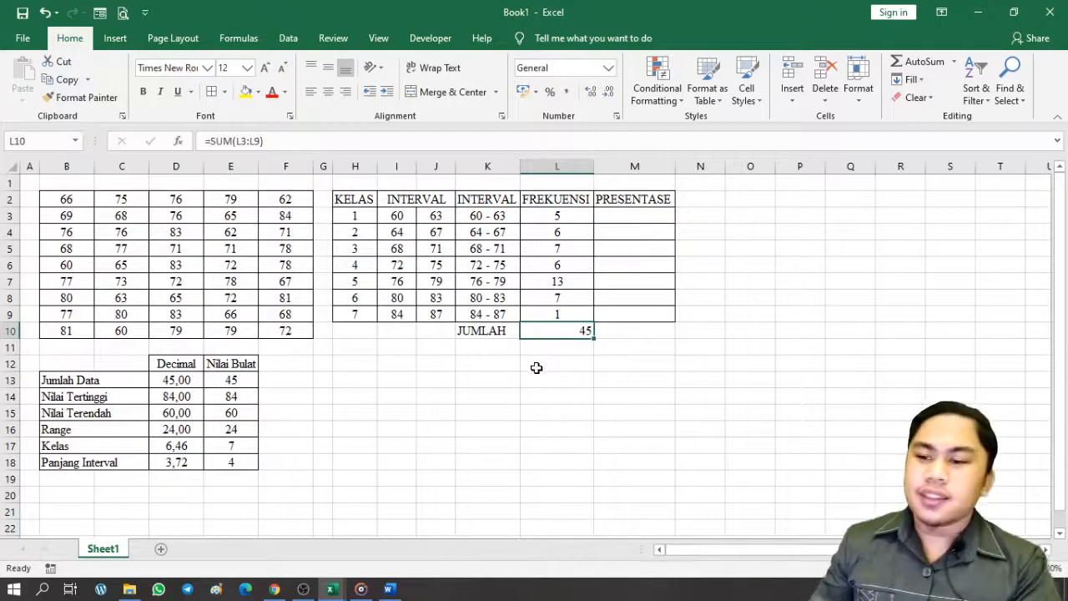
pyautogui.click(328, 91)
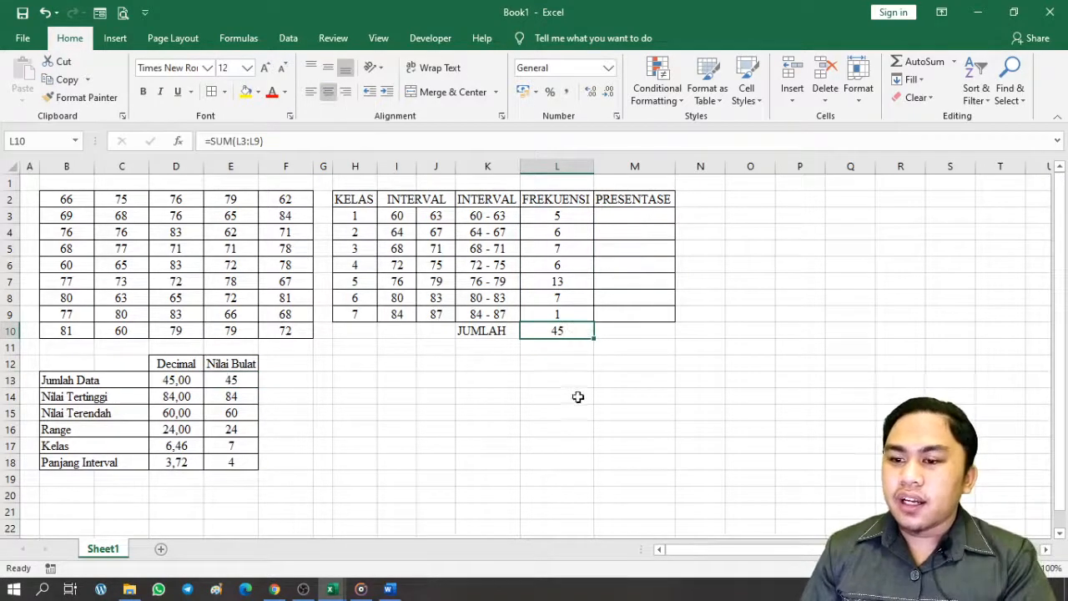
pyautogui.moveTo(505, 330); pyautogui.dragTo(623, 331)
pyautogui.rightClick(105, 210)
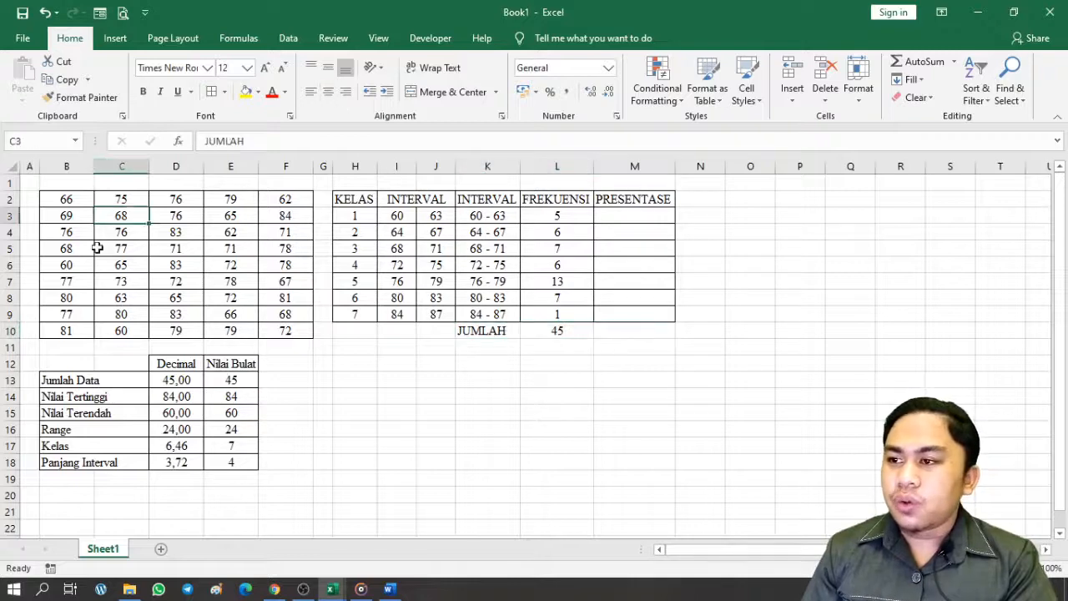
pyautogui.click(486, 326)
pyautogui.moveTo(488, 331); pyautogui.dragTo(625, 329)
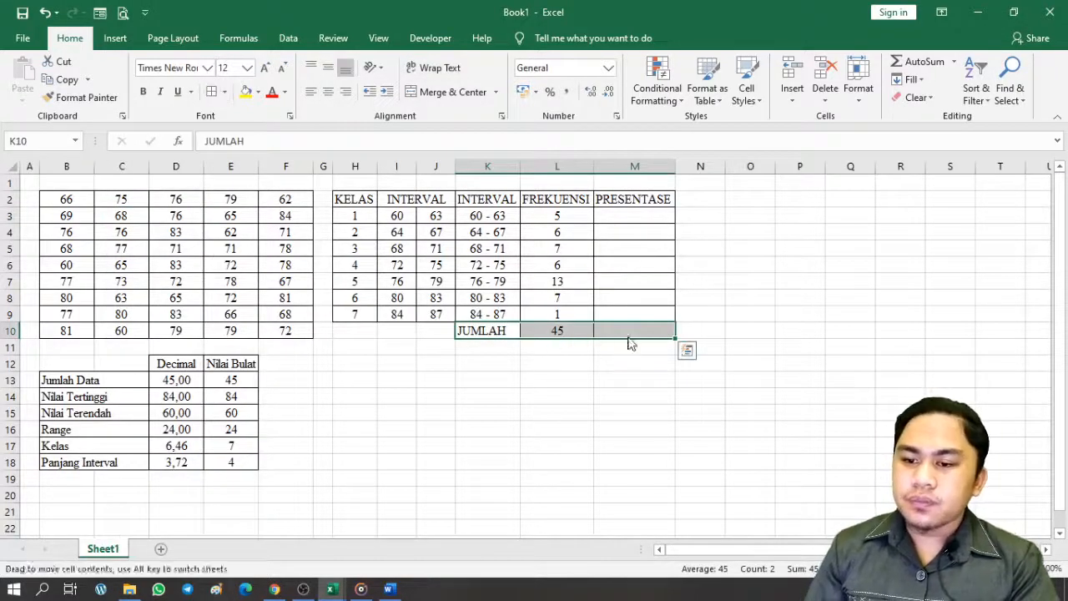
pyautogui.click(618, 331)
pyautogui.click(624, 214)
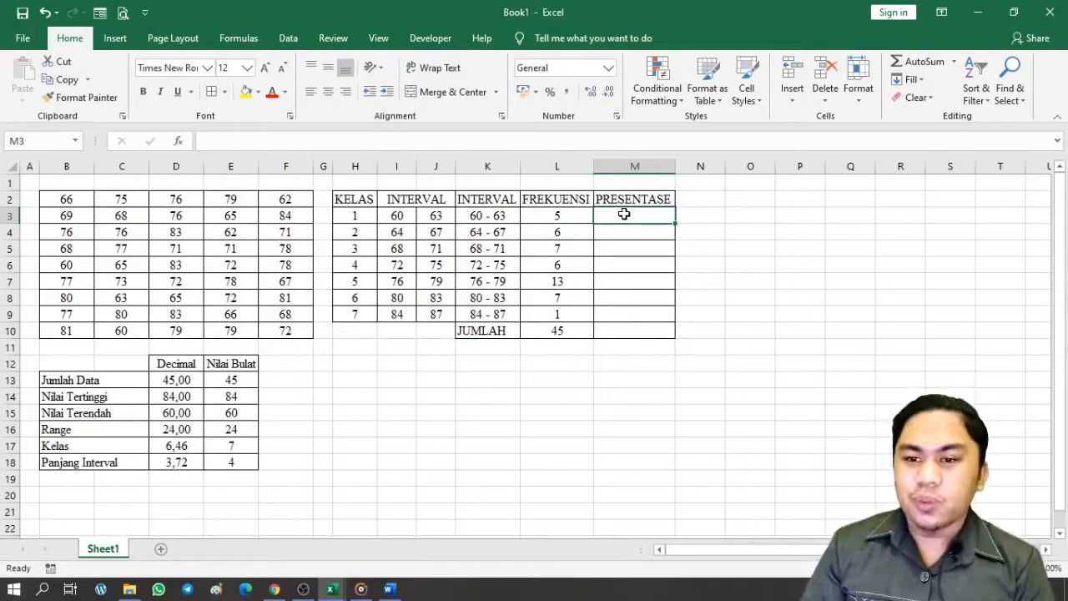
# Enter =L3/$L$10 in M3 and fill it down to M10
pyautogui.write('=')
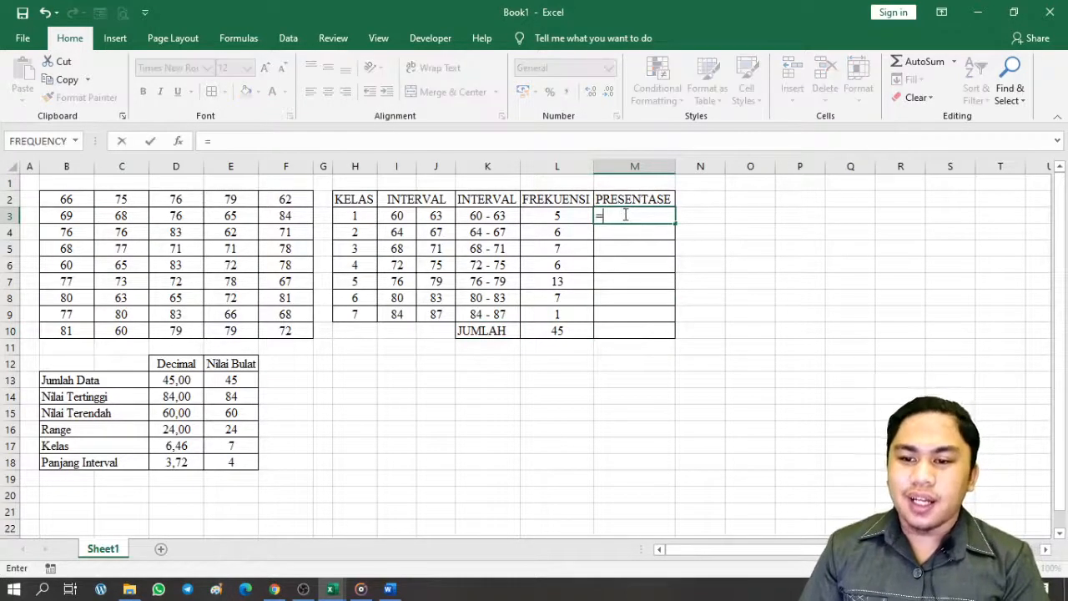
pyautogui.click(579, 216)
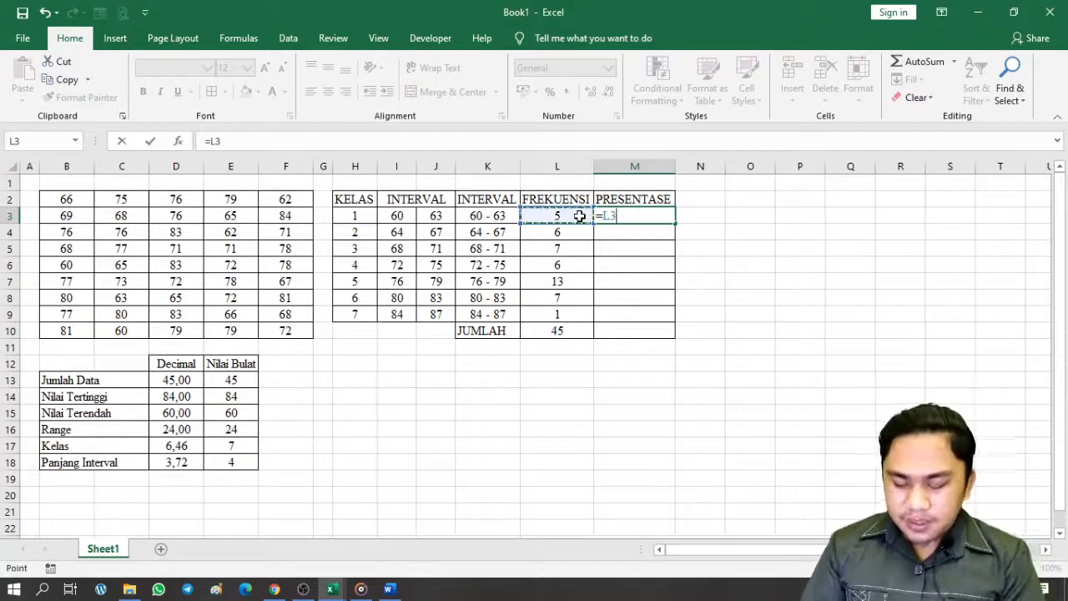
pyautogui.write('/')
pyautogui.click(567, 334)
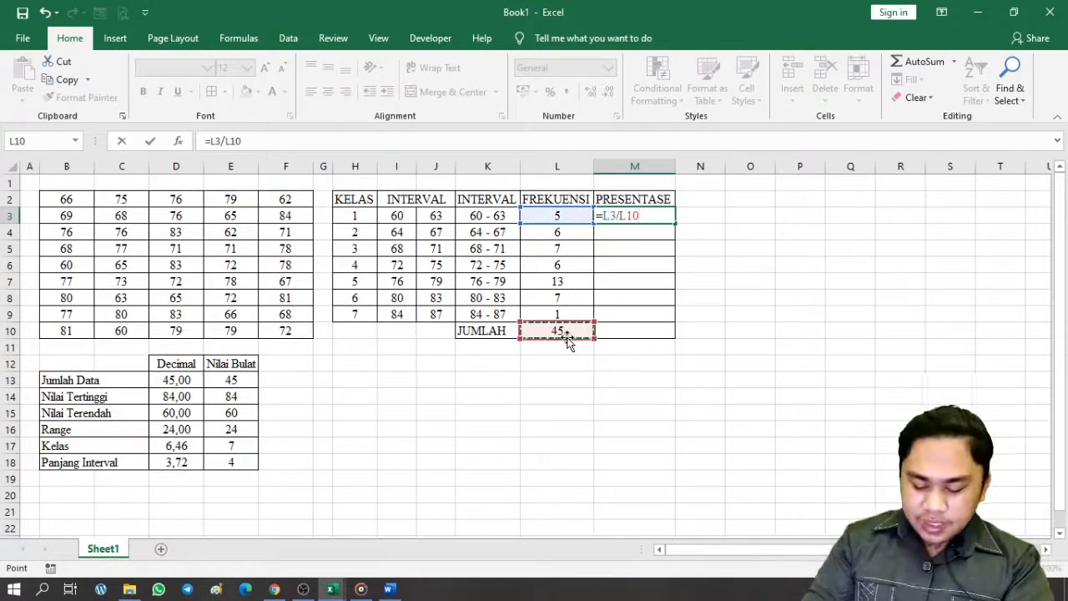
pyautogui.press('F4')
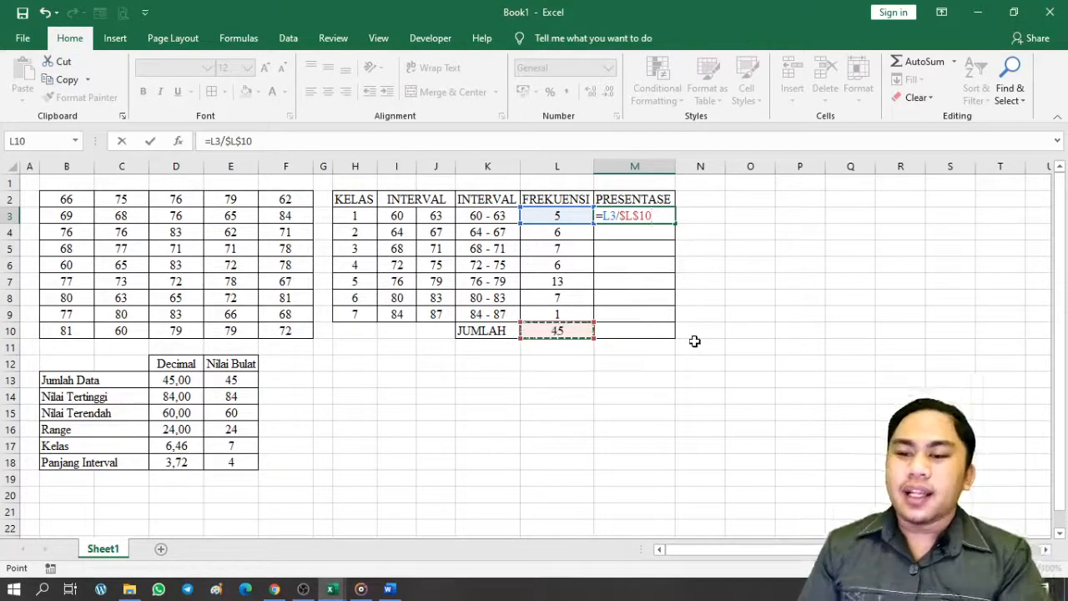
pyautogui.press('Return')
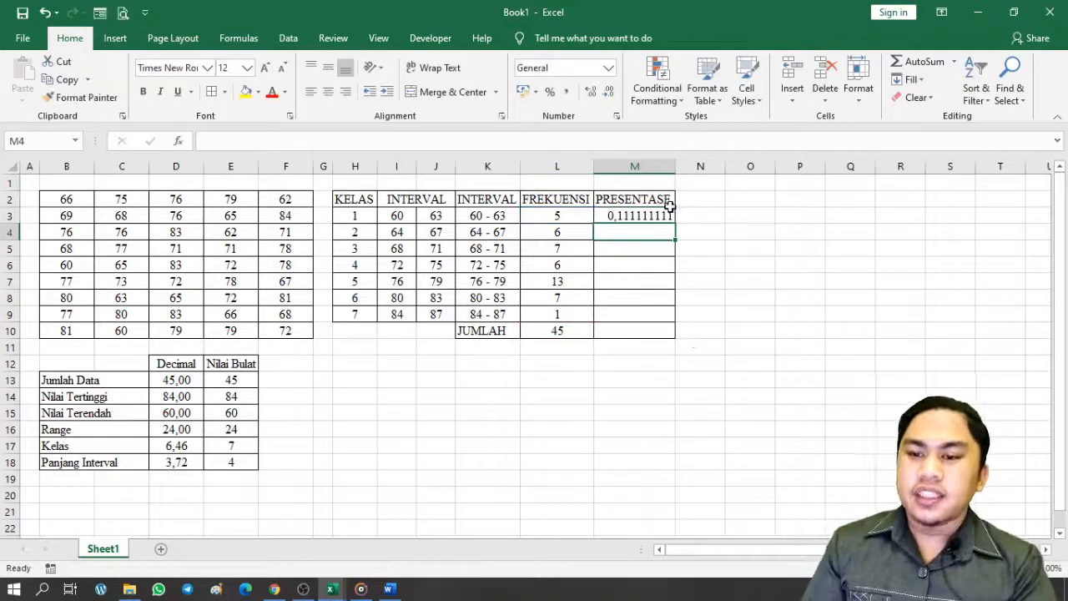
pyautogui.click(630, 216)
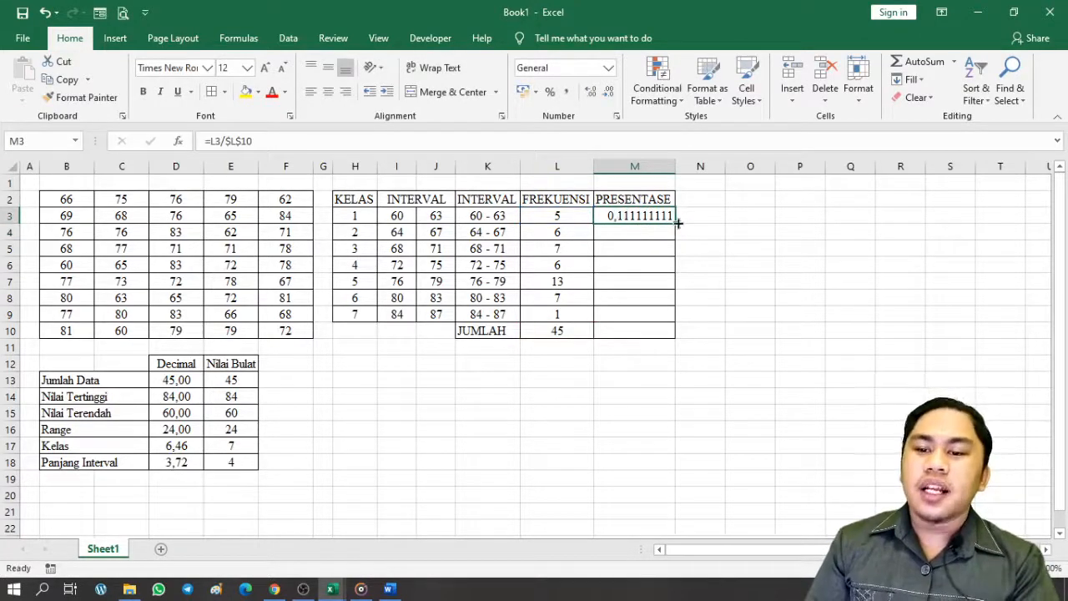
pyautogui.moveTo(678, 224); pyautogui.dragTo(682, 334)
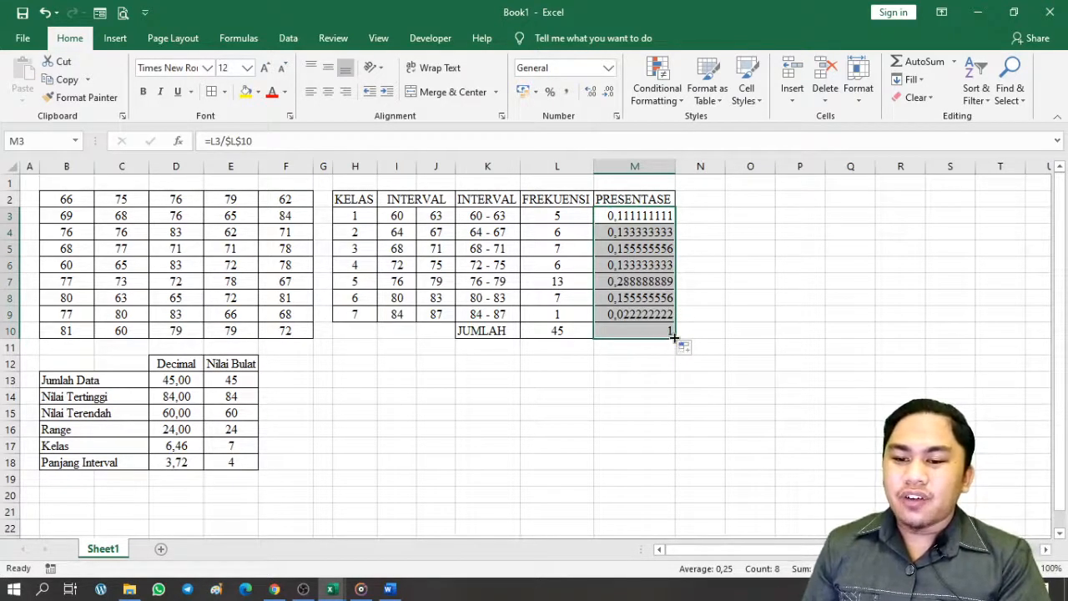
pyautogui.moveTo(674, 338)
pyautogui.mouseDown()
pyautogui.moveTo(673, 325)
pyautogui.moveTo(674, 337)
pyautogui.mouseUp()
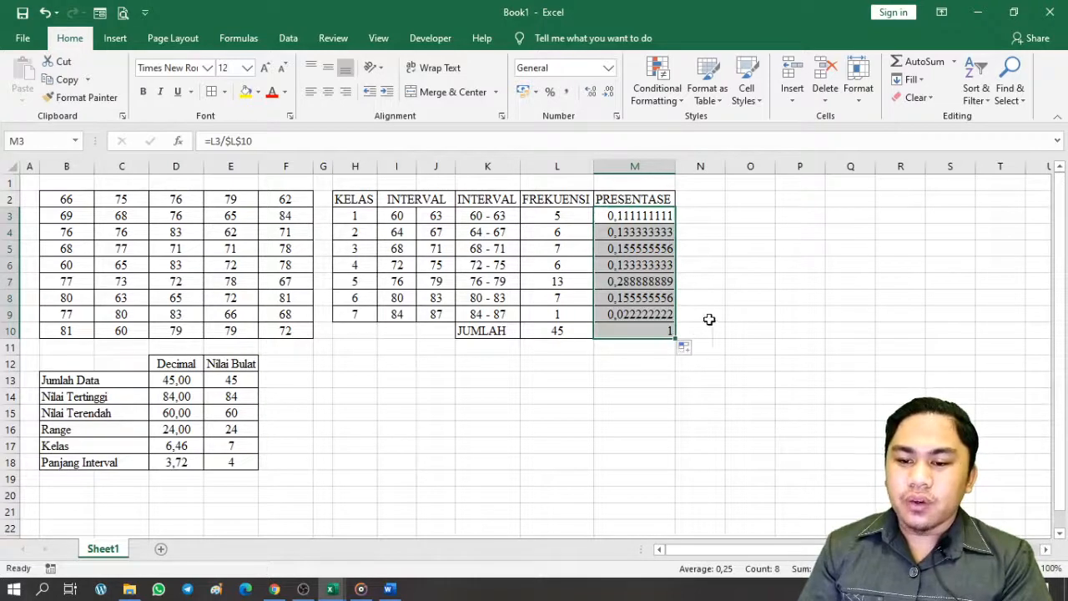
# Format M3:M10 as centred percentages, from 11% down to 2%, totalling 100%
pyautogui.click(647, 260)
pyautogui.click(713, 242)
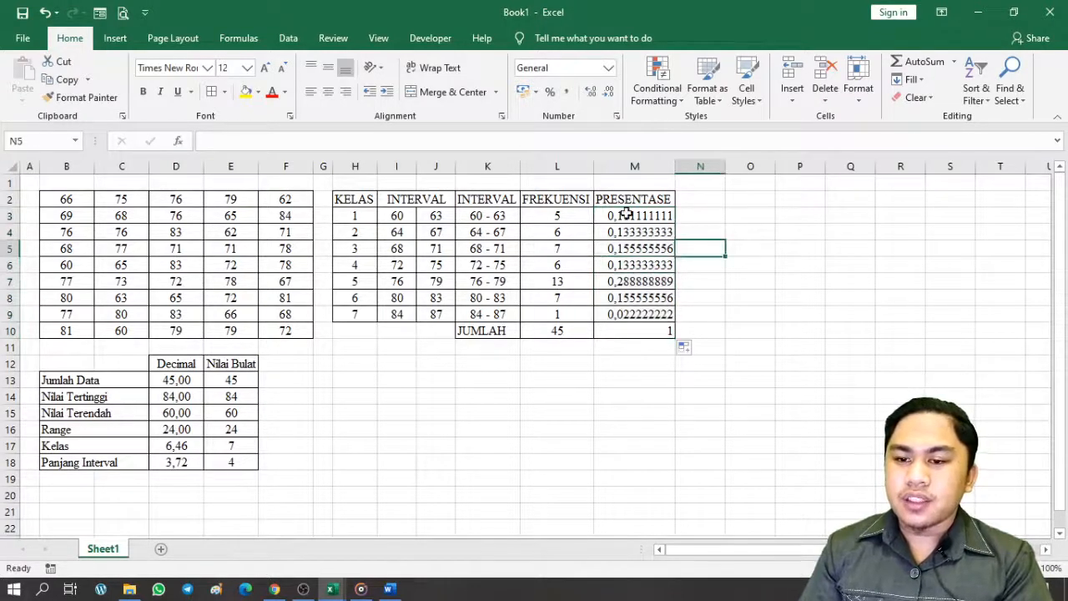
pyautogui.moveTo(625, 214); pyautogui.dragTo(631, 327)
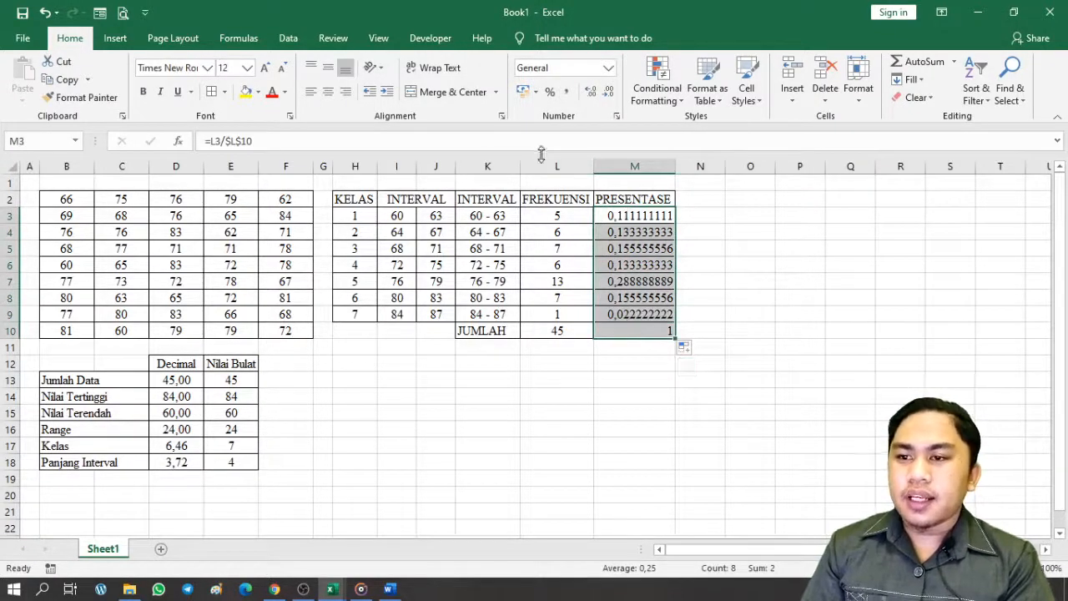
pyautogui.click(549, 92)
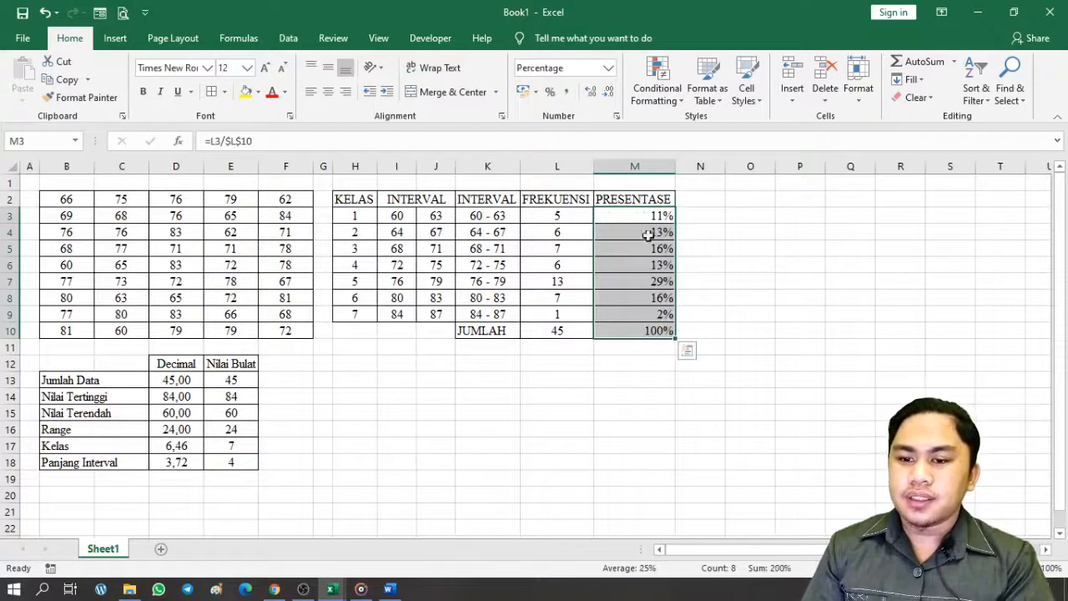
pyautogui.click(716, 280)
pyautogui.moveTo(658, 219); pyautogui.dragTo(632, 327)
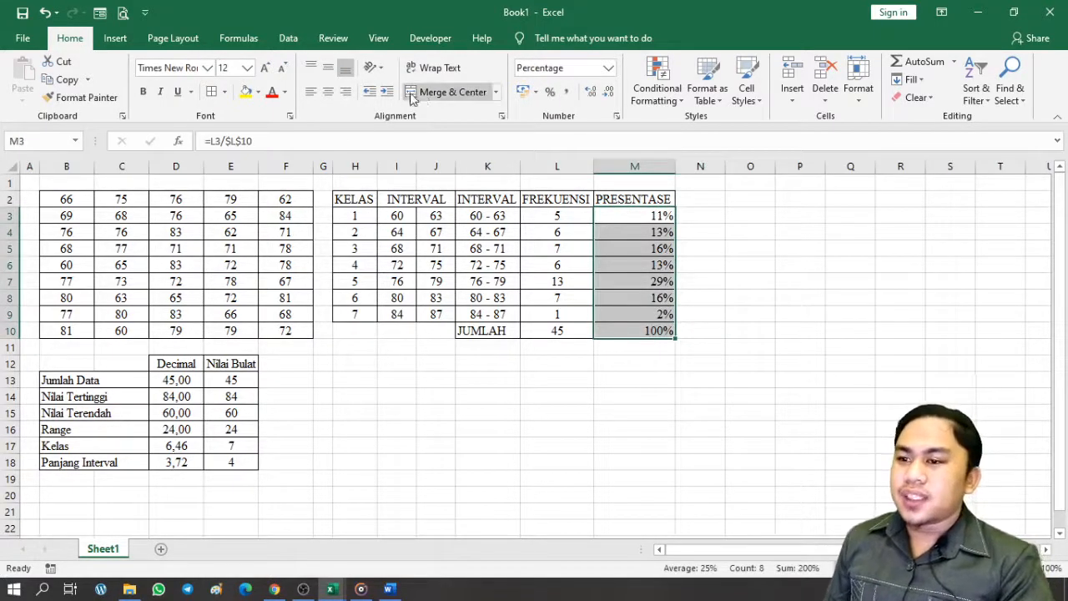
pyautogui.click(328, 92)
pyautogui.click(756, 364)
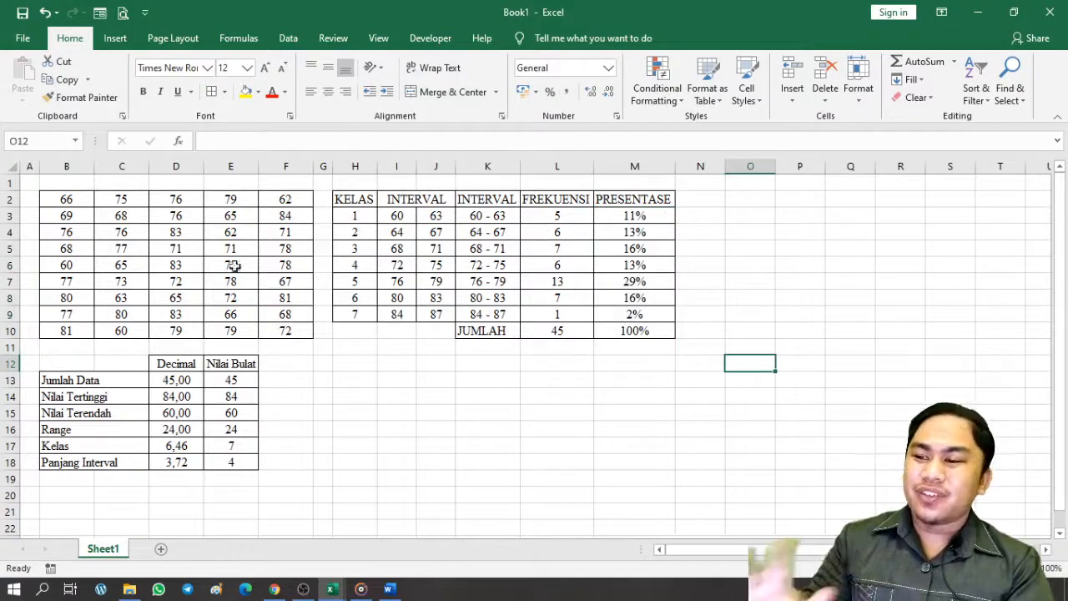
pyautogui.click(561, 216)
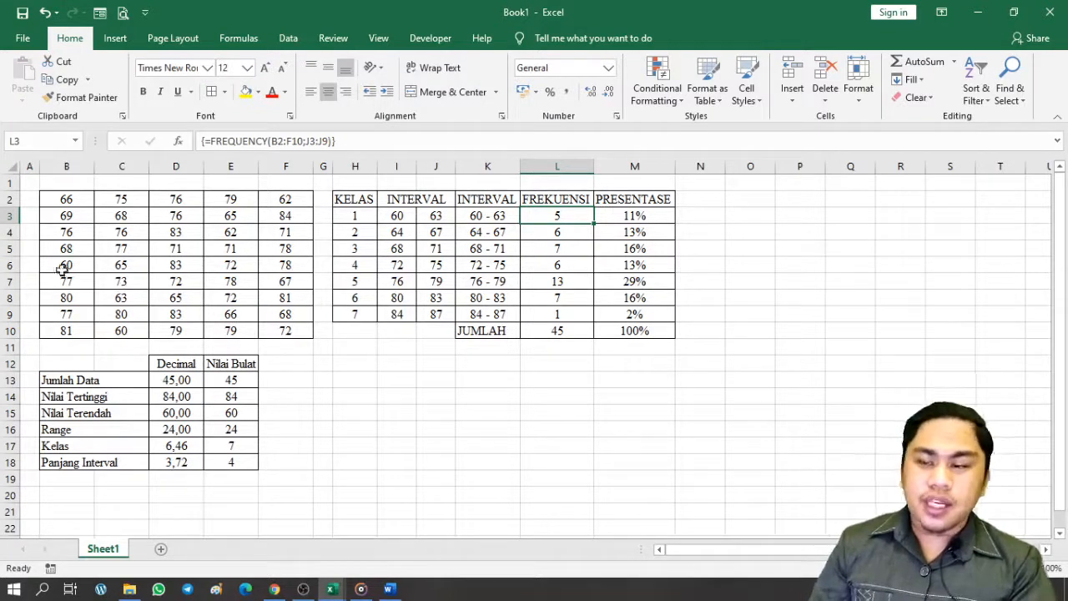
pyautogui.moveTo(64, 207); pyautogui.dragTo(282, 329)
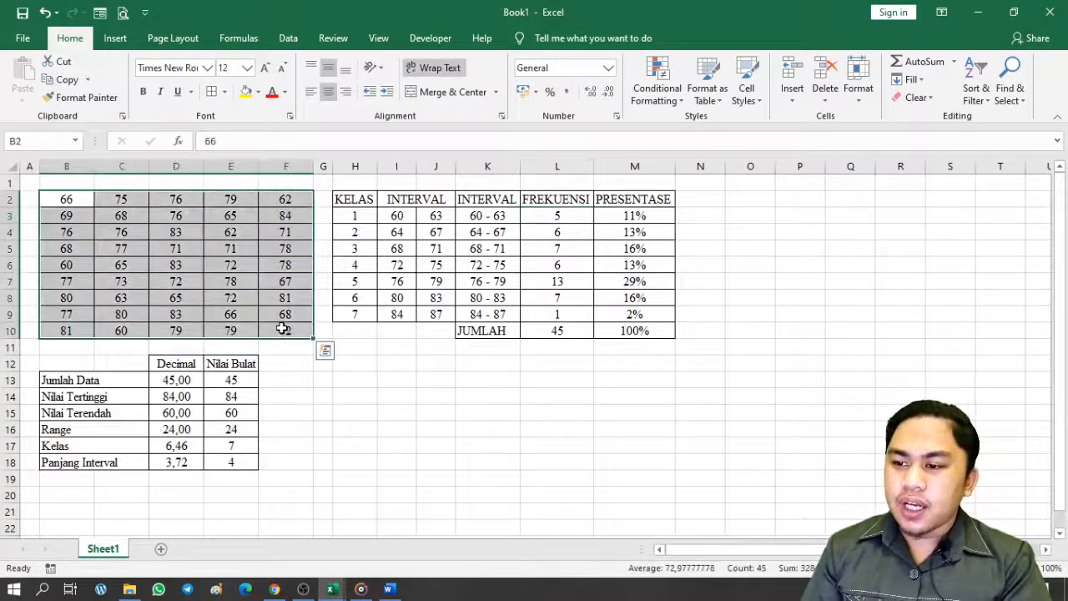
# Copy the raw score block B2:F10 into B2 of a new sheet
pyautogui.hotkey('ctrl', 'c')
pyautogui.click(161, 549)
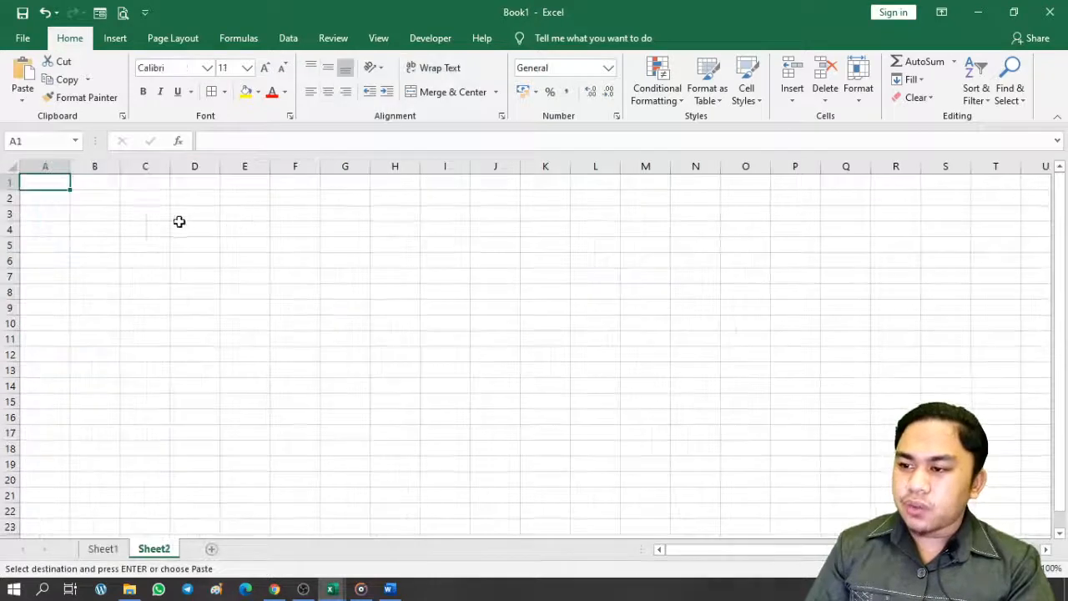
pyautogui.click(108, 204)
pyautogui.hotkey('ctrl', 'v')
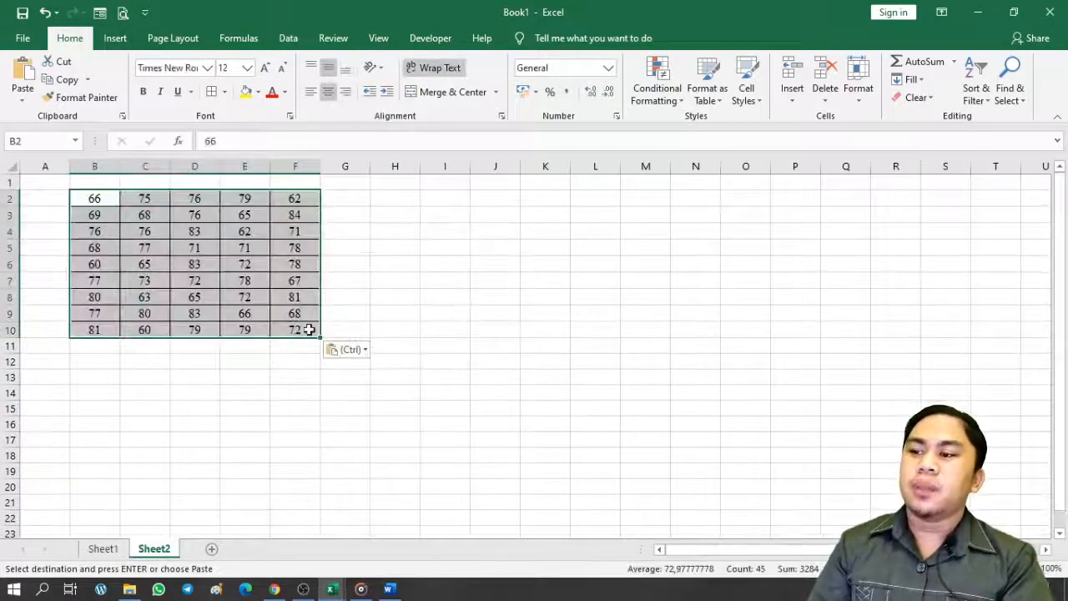
pyautogui.click(394, 231)
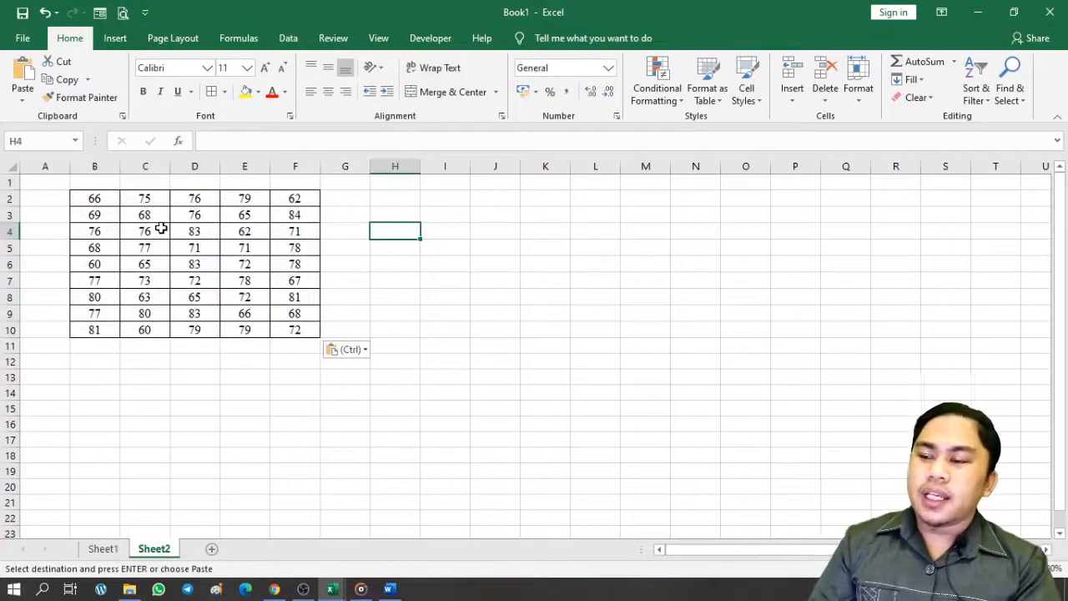
# Move the column C and D values under column B, at B11 and B20
pyautogui.moveTo(158, 205); pyautogui.dragTo(144, 323)
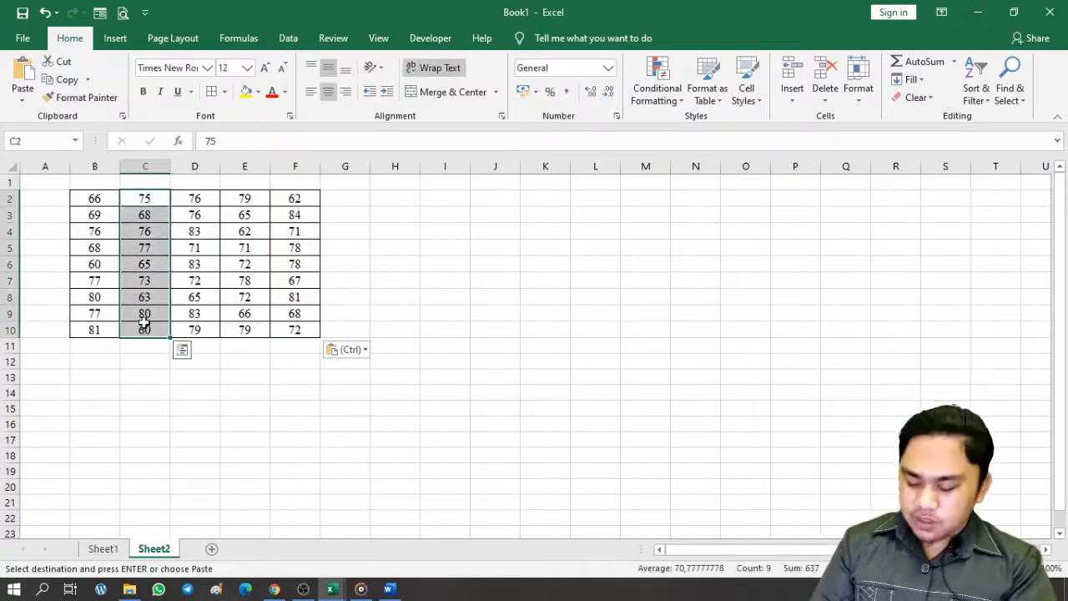
pyautogui.click(97, 345)
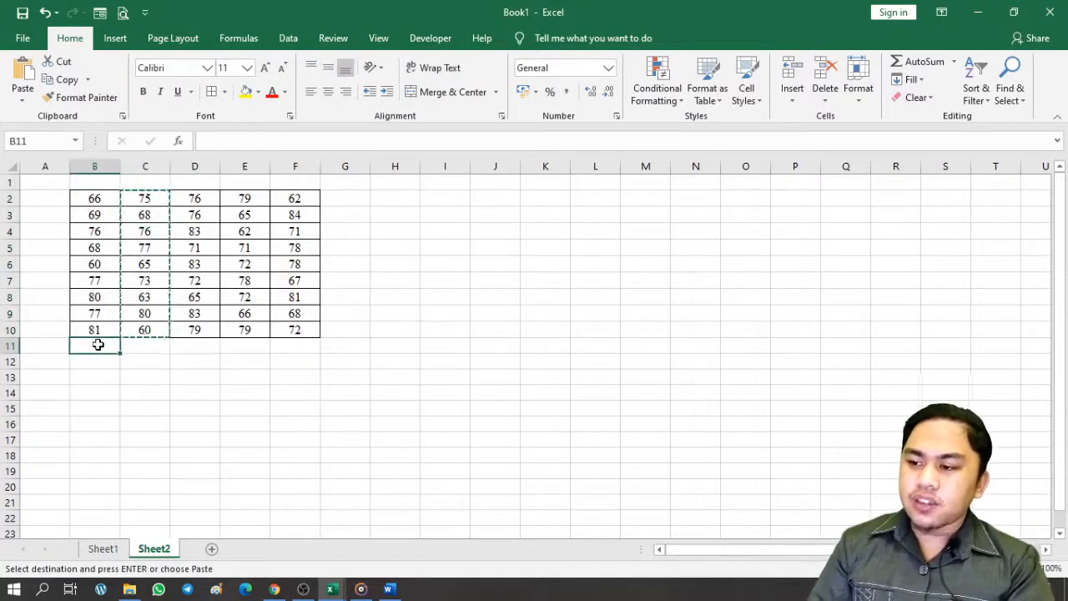
pyautogui.hotkey('ctrl', 'v')
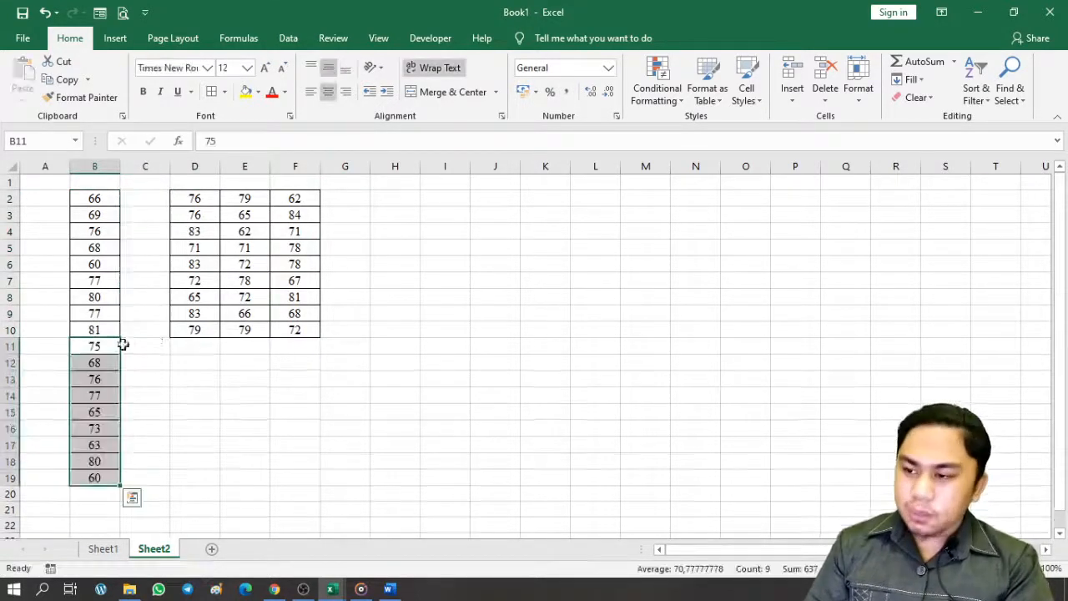
pyautogui.click(179, 209)
pyautogui.moveTo(187, 193); pyautogui.dragTo(191, 327)
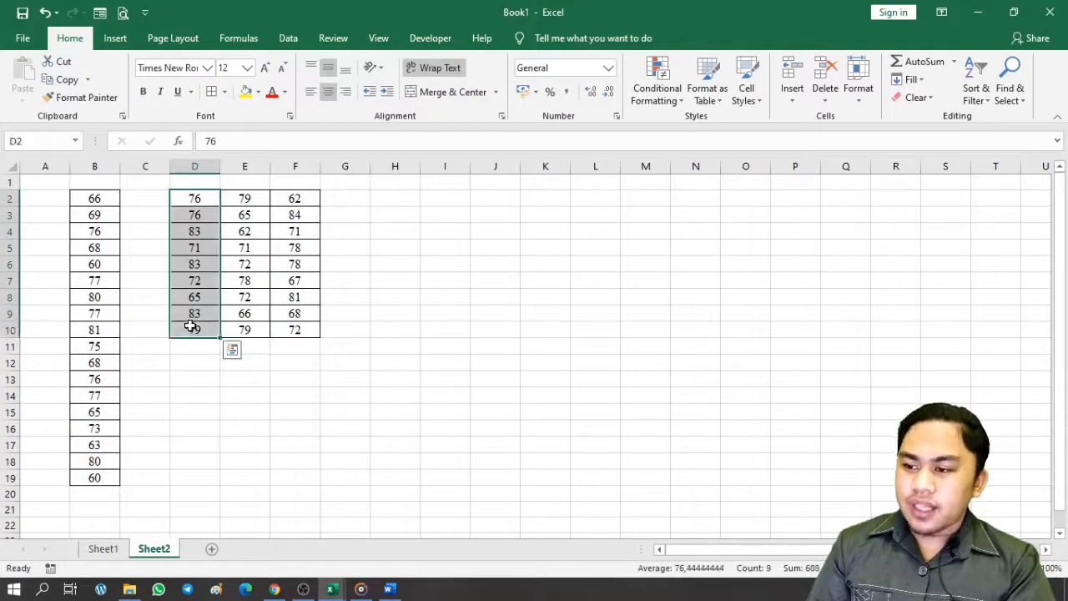
pyautogui.hotkey('ctrl', 'x')
pyautogui.click(90, 492)
pyautogui.hotkey('ctrl', 'v')
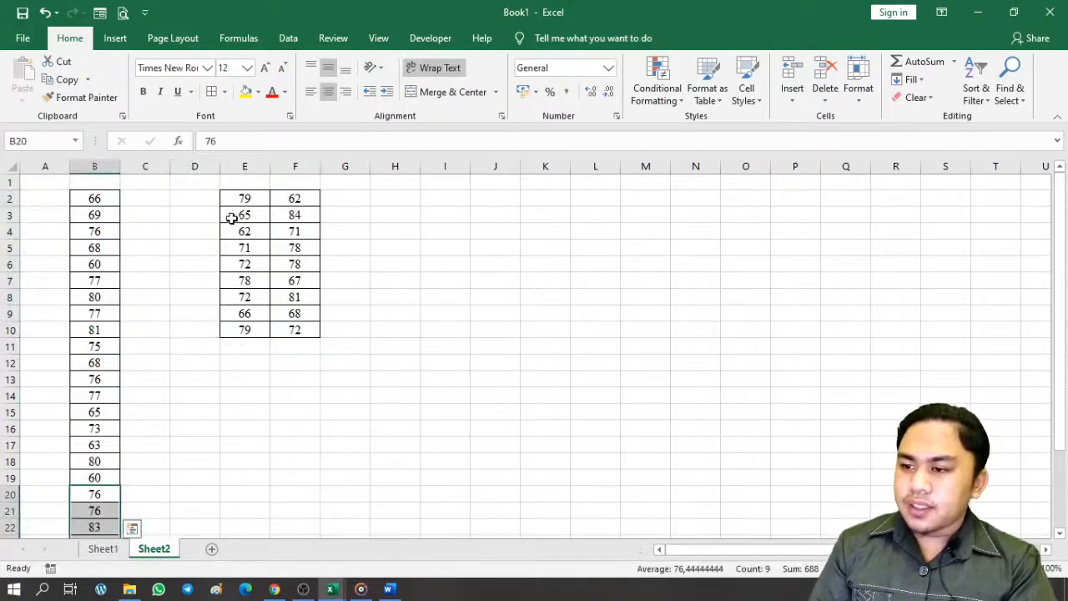
# Move the column E and F values to B29 and B38, completing the 45-value list
pyautogui.moveTo(238, 202); pyautogui.dragTo(241, 325)
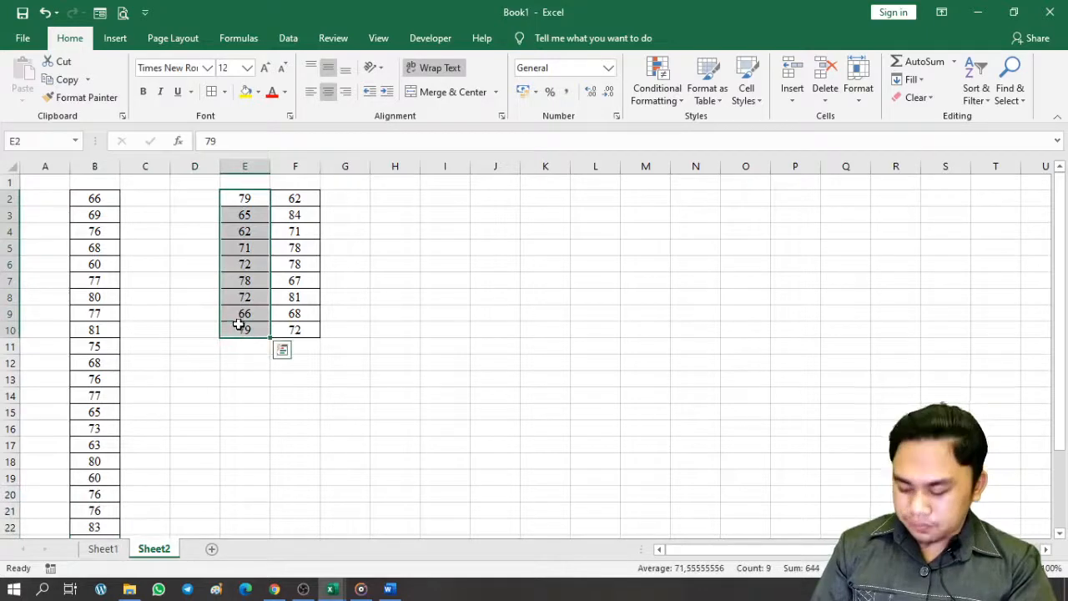
pyautogui.hotkey('ctrl', 'x')
pyautogui.scroll(-4, 216, 369)
pyautogui.scroll(-1, 216, 369)
pyautogui.click(114, 393)
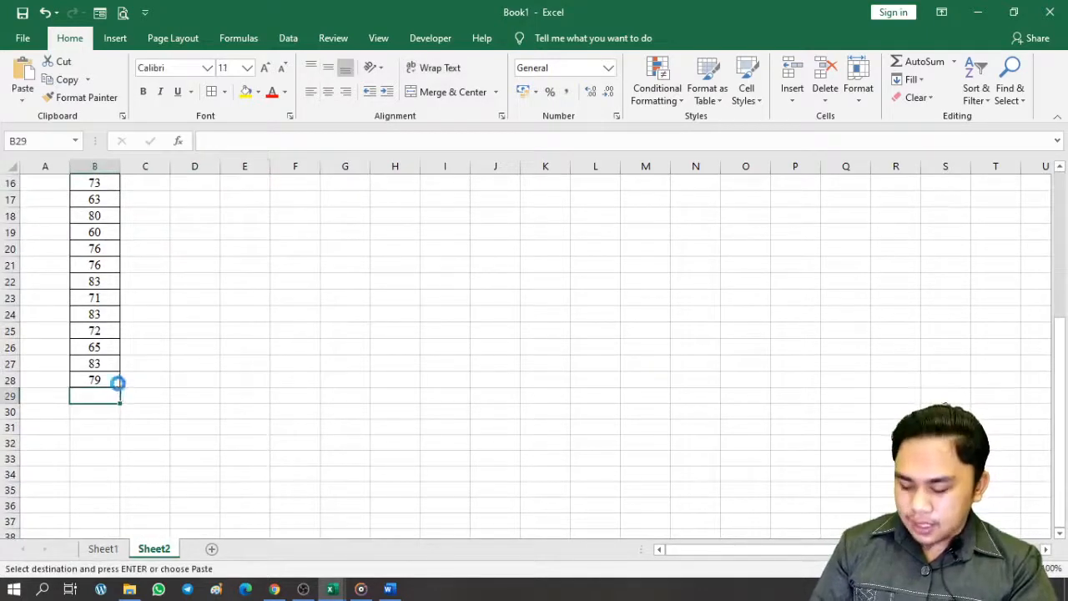
pyautogui.hotkey('ctrl', 'v')
pyautogui.scroll(5, 281, 310)
pyautogui.moveTo(291, 206); pyautogui.dragTo(295, 327)
pyautogui.hotkey('ctrl', 'c')
pyautogui.scroll(-9, 176, 387)
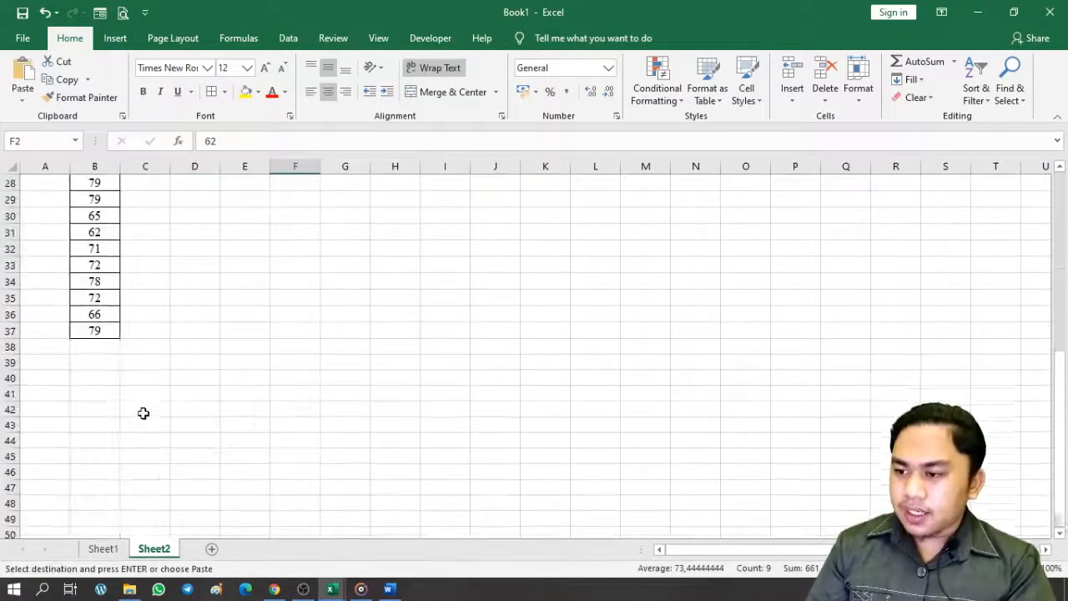
pyautogui.click(98, 346)
pyautogui.press('Return')
pyautogui.moveTo(86, 475); pyautogui.dragTo(90, 200)
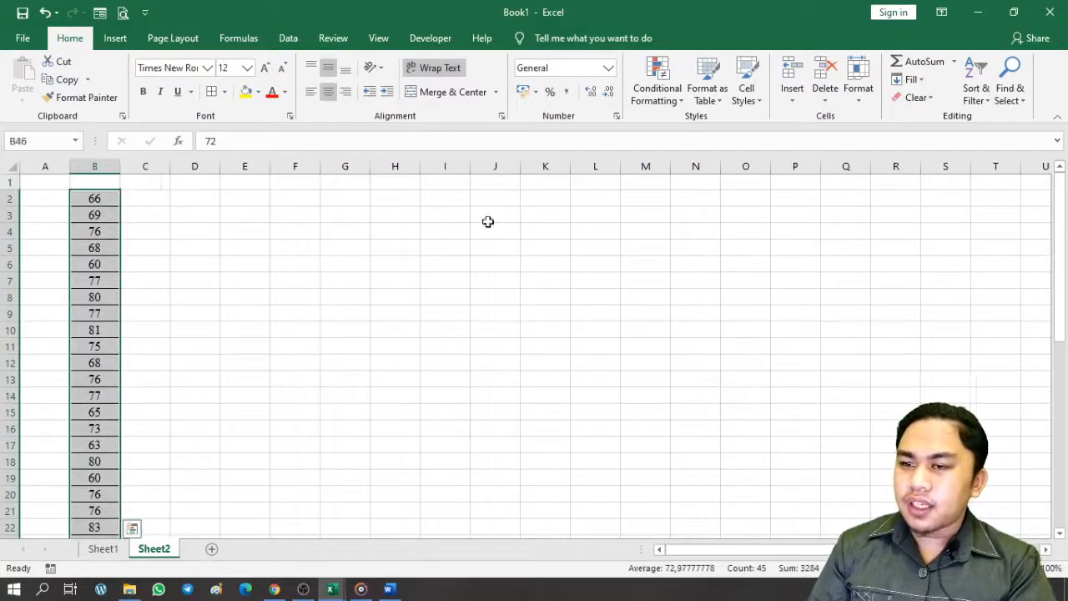
# Sort the 45 scores in B2:B46 largest to smallest, from 84 down to 60
pyautogui.click(977, 90)
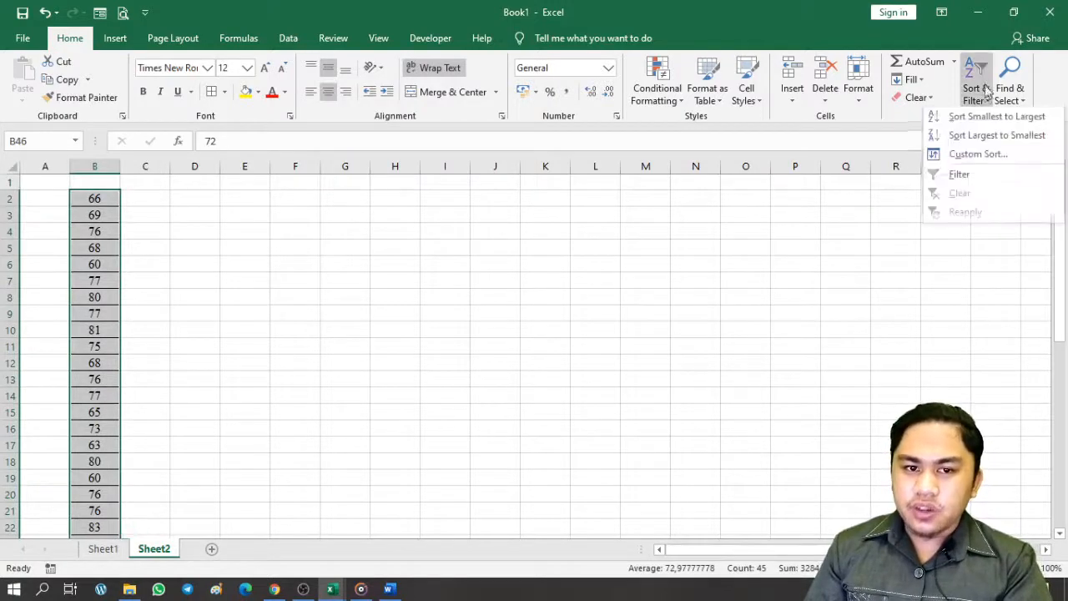
pyautogui.click(951, 137)
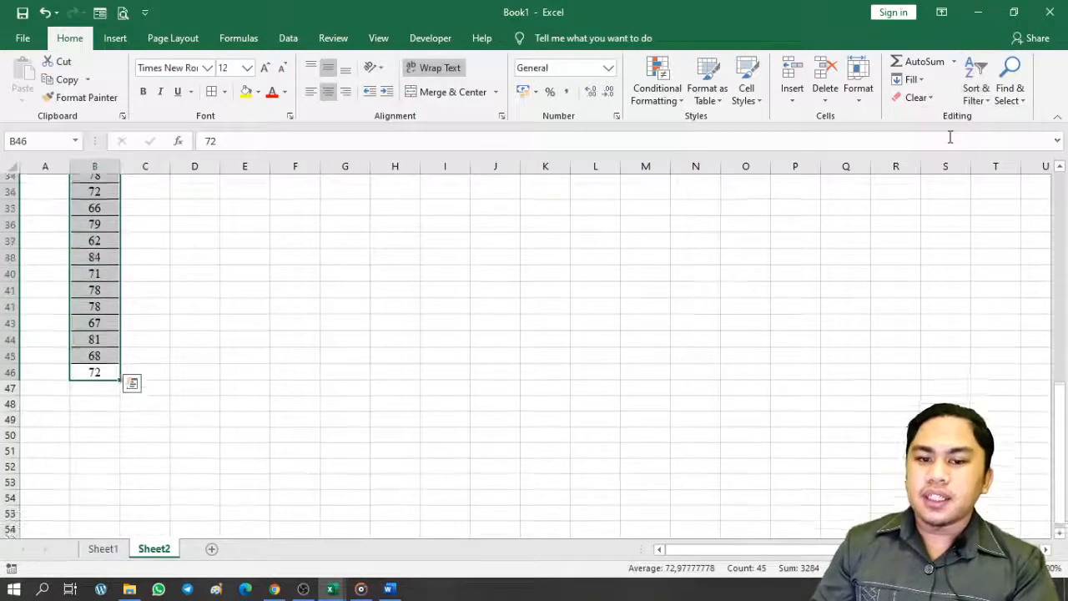
pyautogui.scroll(4, 154, 431)
pyautogui.scroll(7, 147, 380)
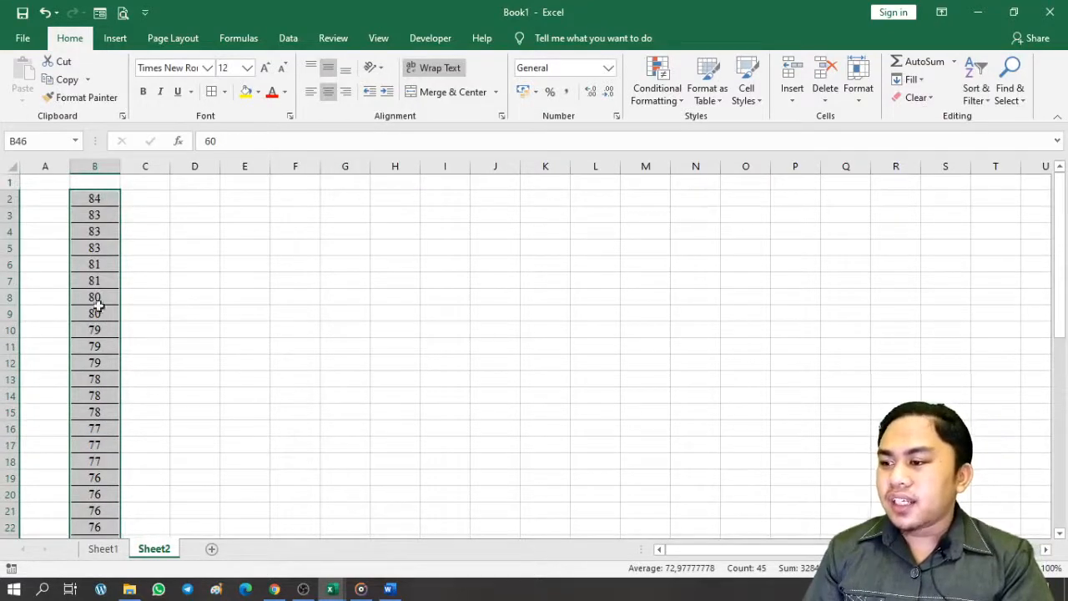
pyautogui.click(97, 333)
pyautogui.moveTo(98, 345); pyautogui.dragTo(96, 474)
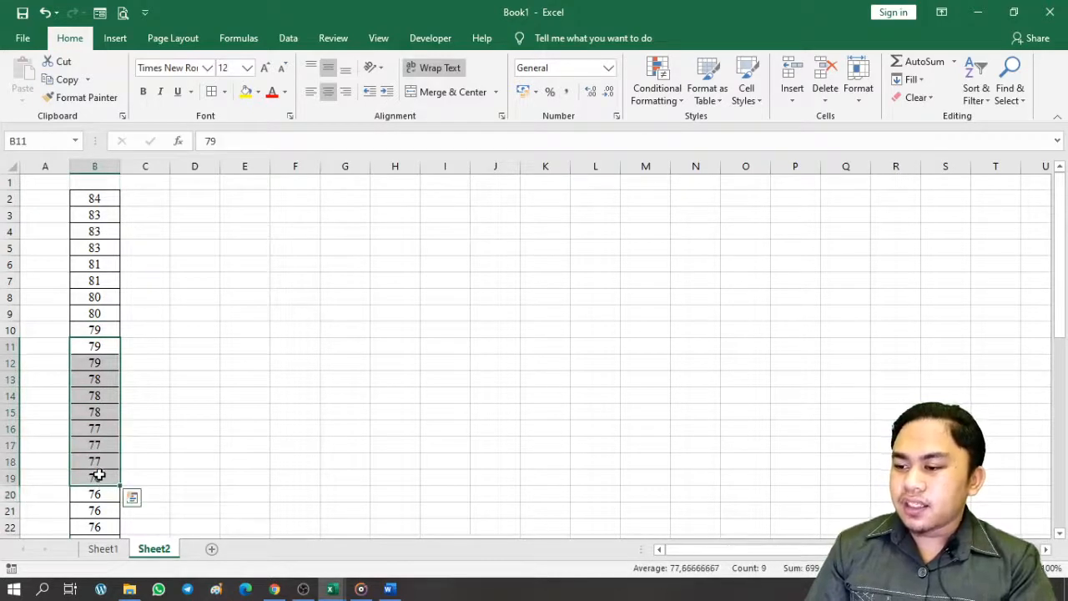
# Move the sorted blocks B11:B19 and B20:B28 into columns C and D from row 2
pyautogui.hotkey('ctrl', 'c')
pyautogui.click(148, 201)
pyautogui.hotkey('ctrl', 'v')
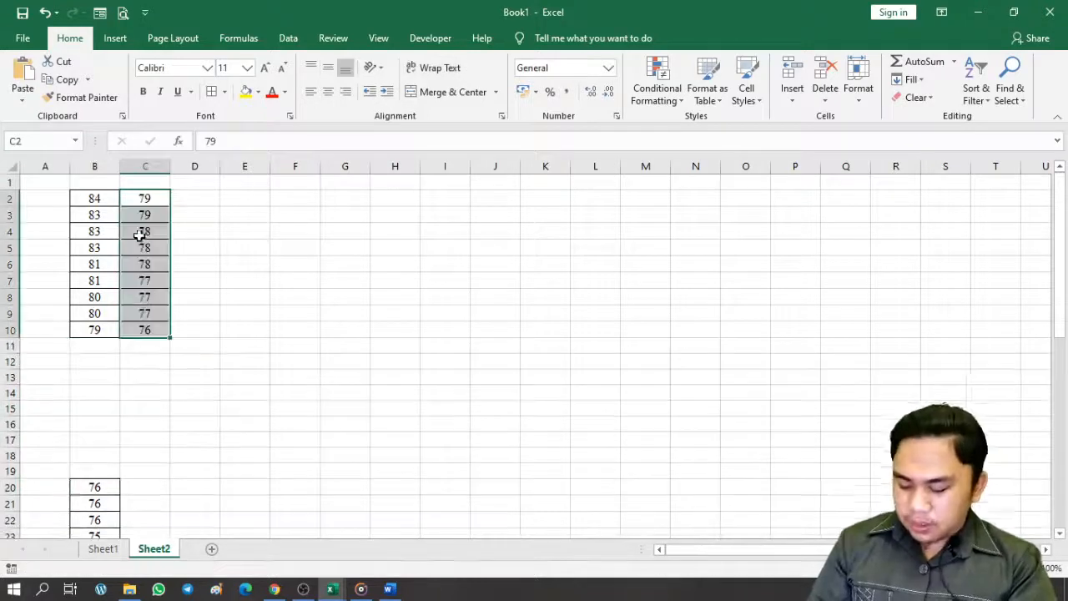
pyautogui.scroll(-2, 145, 368)
pyautogui.moveTo(105, 387); pyautogui.dragTo(100, 511)
pyautogui.hotkey('ctrl', 'x')
pyautogui.scroll(2, 243, 276)
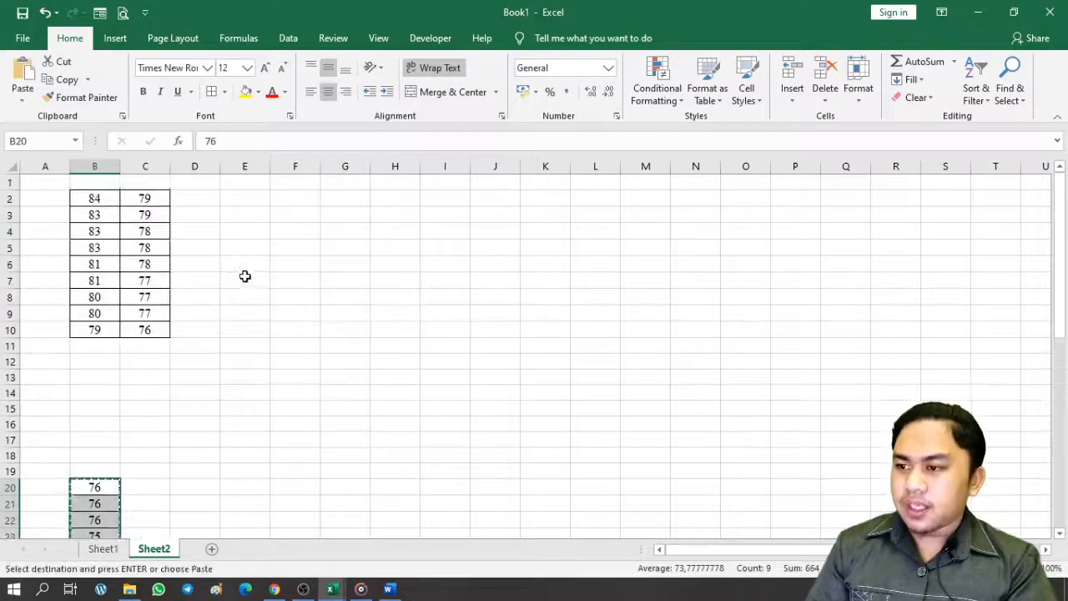
pyautogui.click(198, 202)
pyautogui.hotkey('ctrl', 'v')
# Move B29:B37 and B38:B46 into E2 and F2, completing the sorted B2:F10 table
pyautogui.scroll(-10, 198, 297)
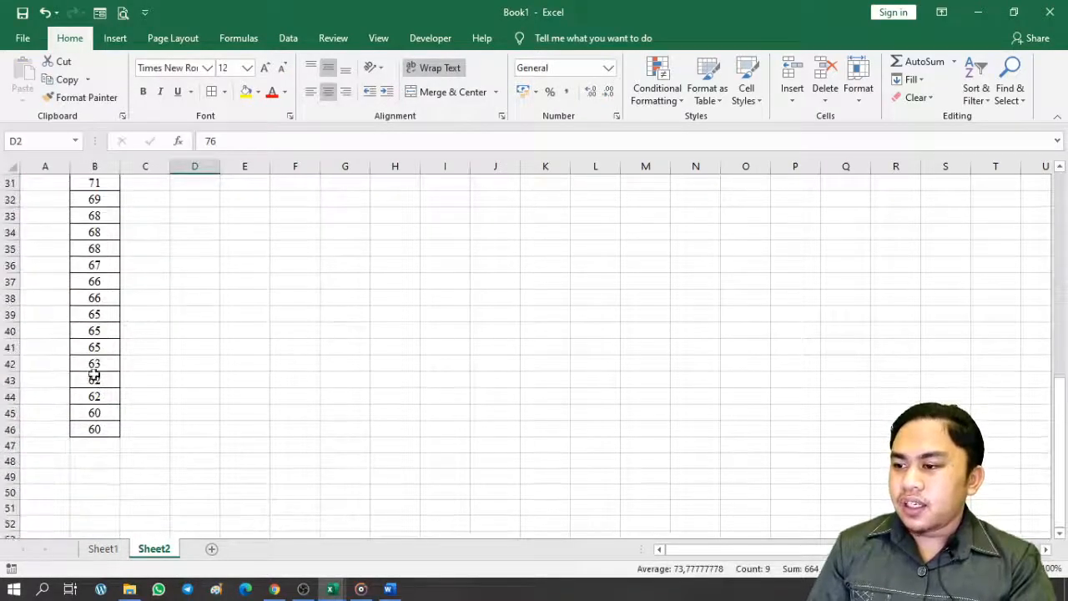
pyautogui.click(96, 431)
pyautogui.scroll(3, 117, 334)
pyautogui.moveTo(107, 292); pyautogui.dragTo(109, 419)
pyautogui.hotkey('ctrl', 'c')
pyautogui.scroll(7, 272, 353)
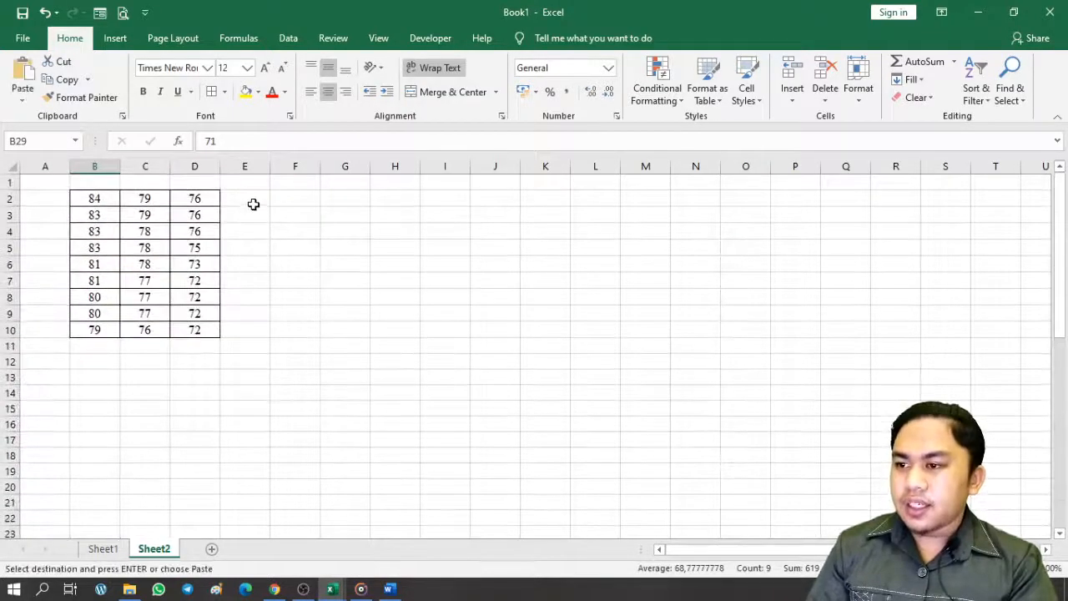
pyautogui.click(251, 201)
pyautogui.hotkey('ctrl', 'v')
pyautogui.scroll(-11, 239, 315)
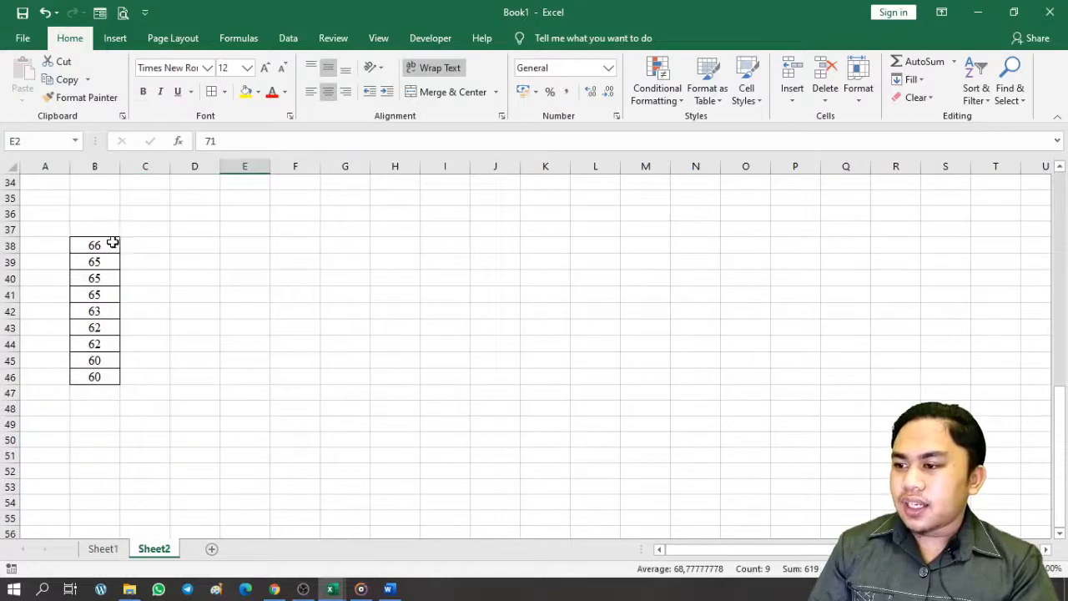
pyautogui.moveTo(112, 243); pyautogui.dragTo(110, 373)
pyautogui.hotkey('ctrl', 'c')
pyautogui.scroll(11, 231, 279)
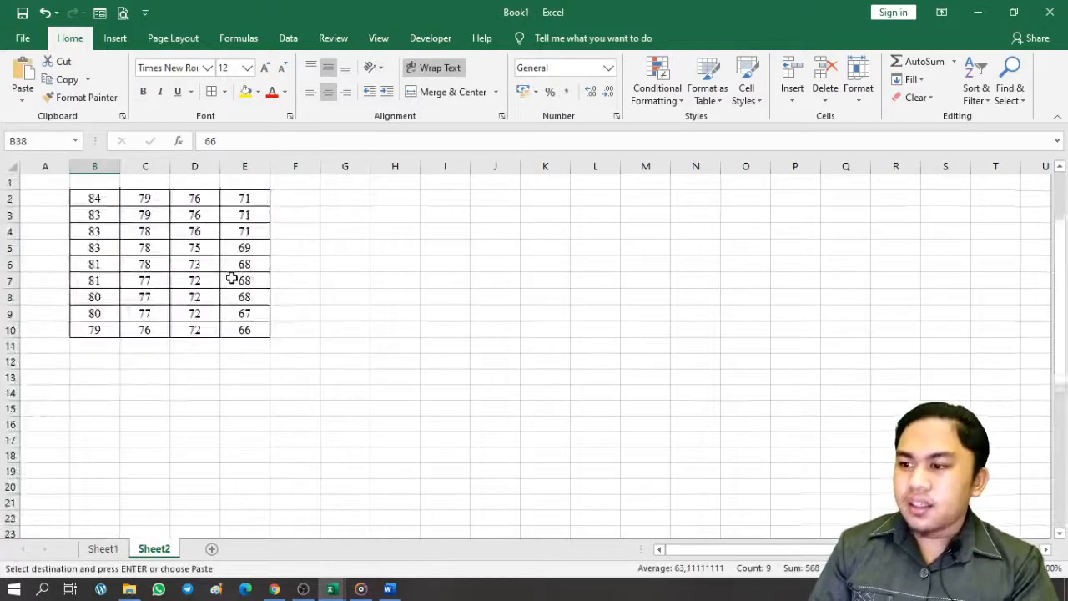
pyautogui.click(312, 198)
pyautogui.hotkey('ctrl', 'v')
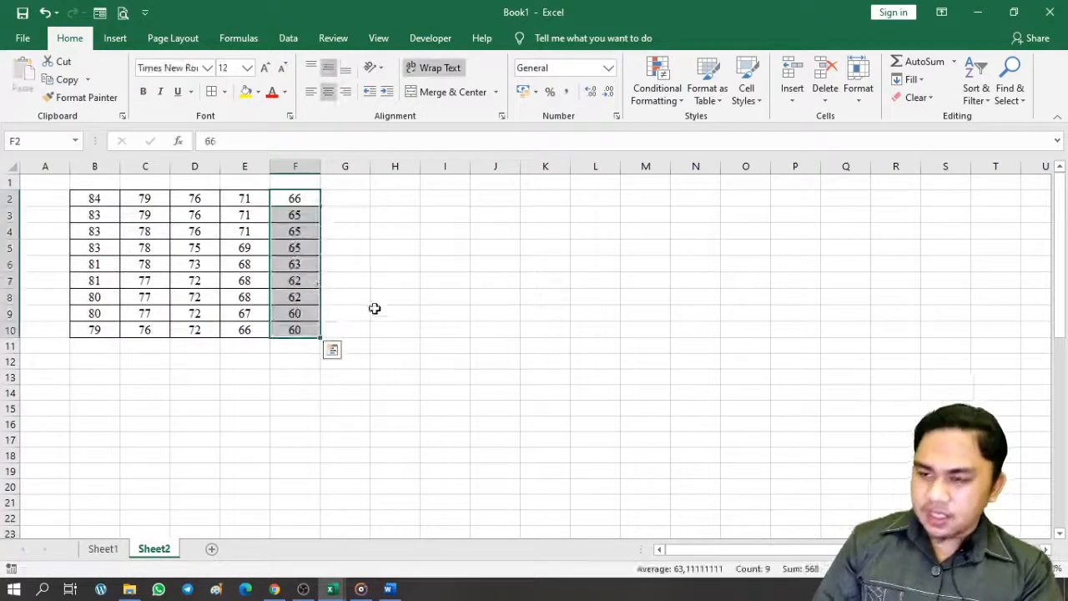
pyautogui.click(422, 314)
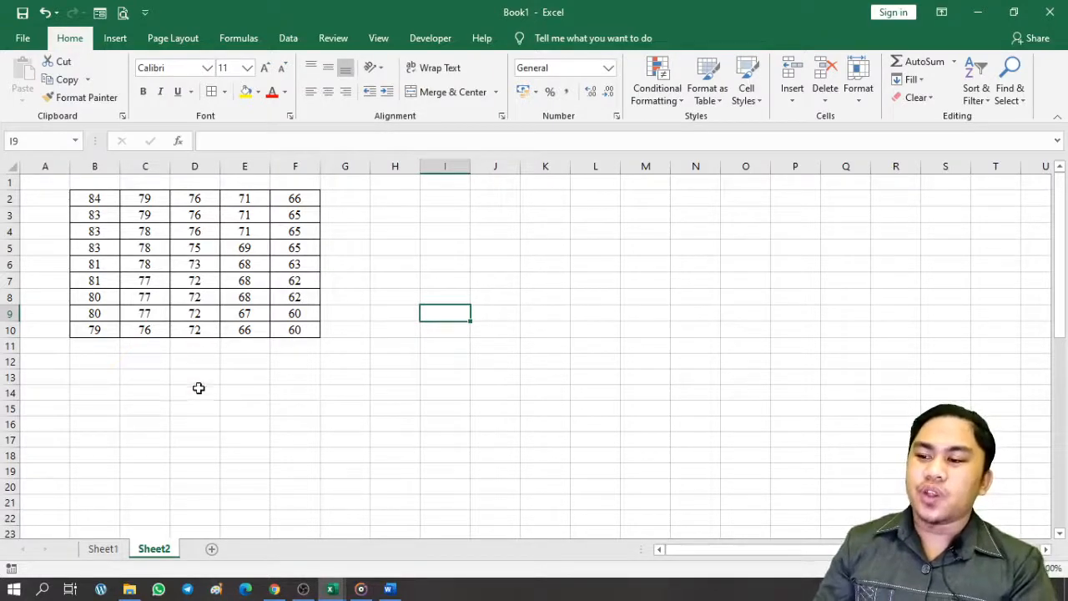
# Return to Sheet1 and inspect the {=FREQUENCY(B2:F10;J3:J9)} array formula in L3
pyautogui.click(102, 549)
pyautogui.moveTo(396, 364); pyautogui.dragTo(434, 364)
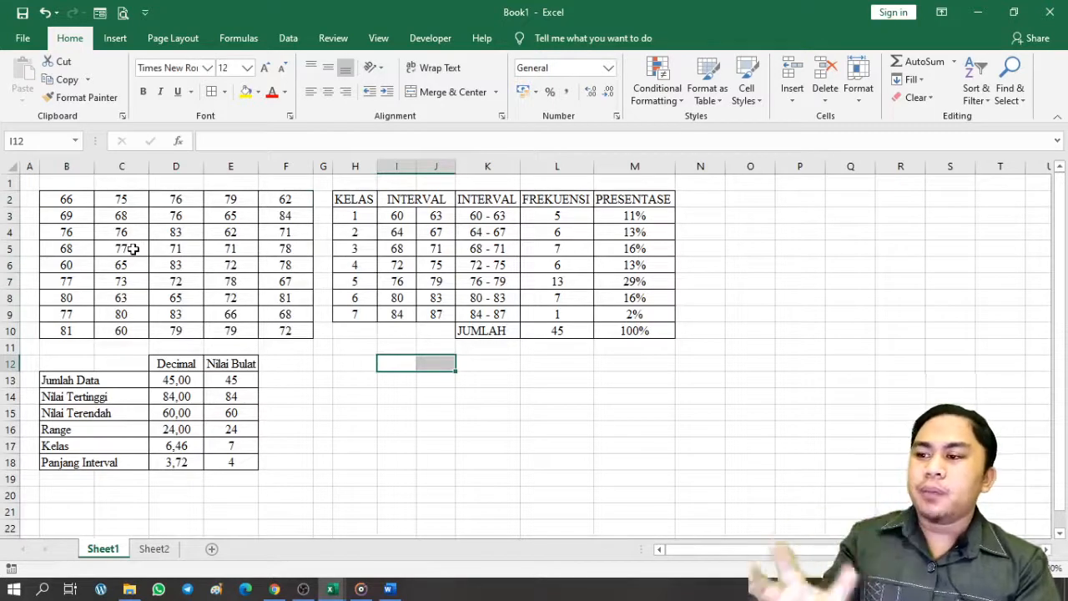
pyautogui.click(484, 376)
pyautogui.click(547, 217)
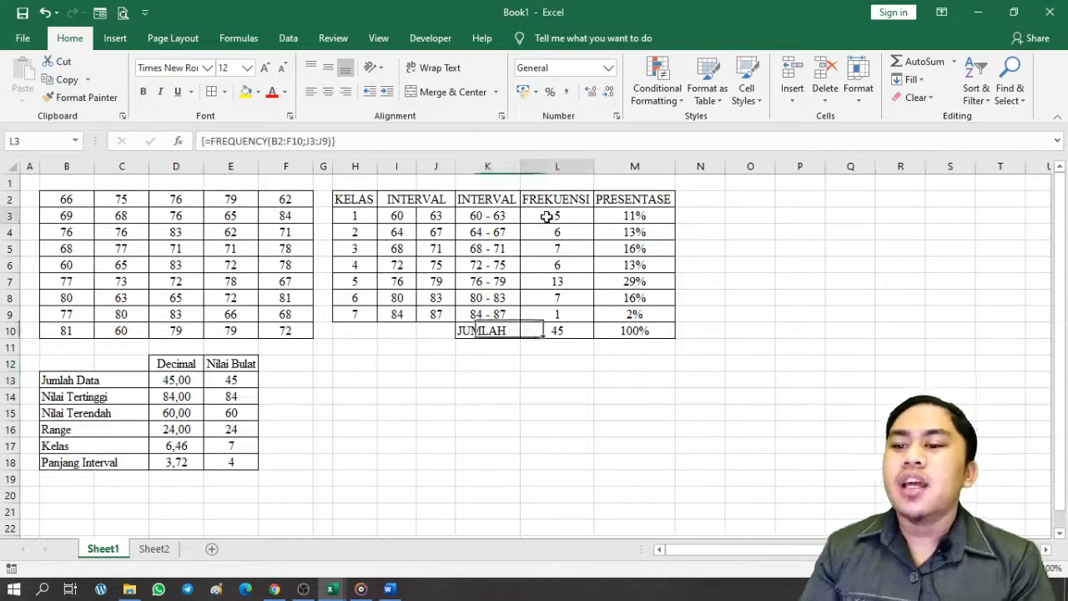
pyautogui.click(370, 214)
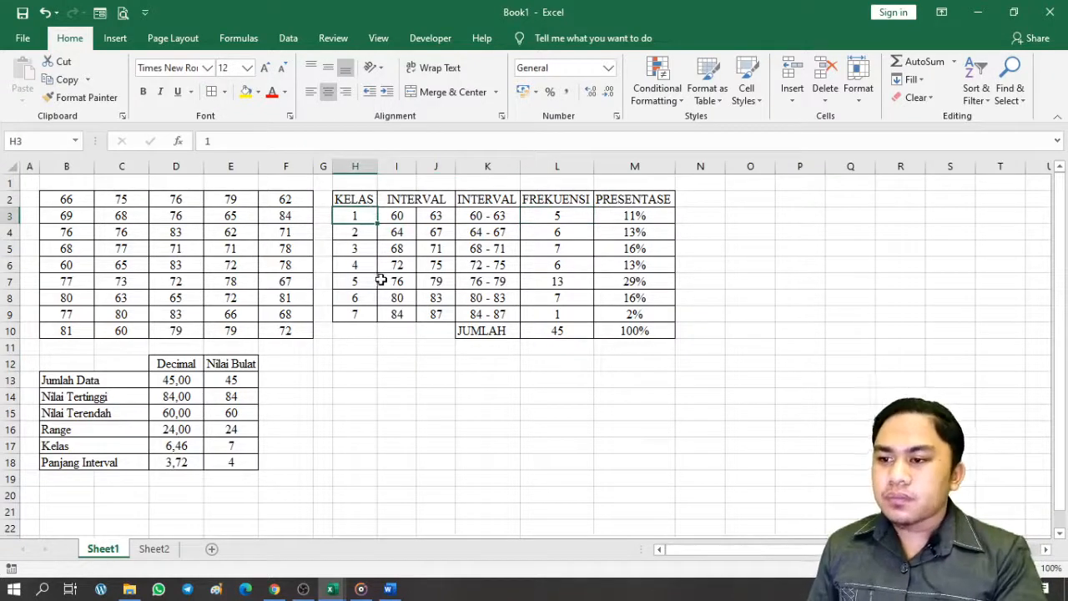
# Fill KELAS cells H3, H4 and H5 with red, yellow and light green
pyautogui.click(260, 93)
pyautogui.click(257, 216)
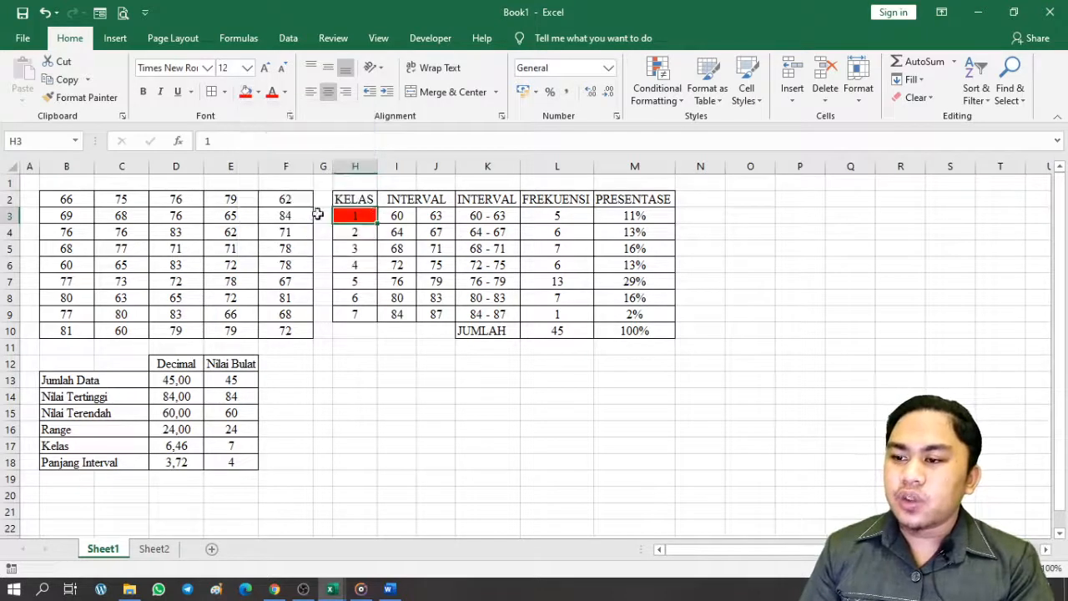
pyautogui.click(371, 237)
pyautogui.click(259, 93)
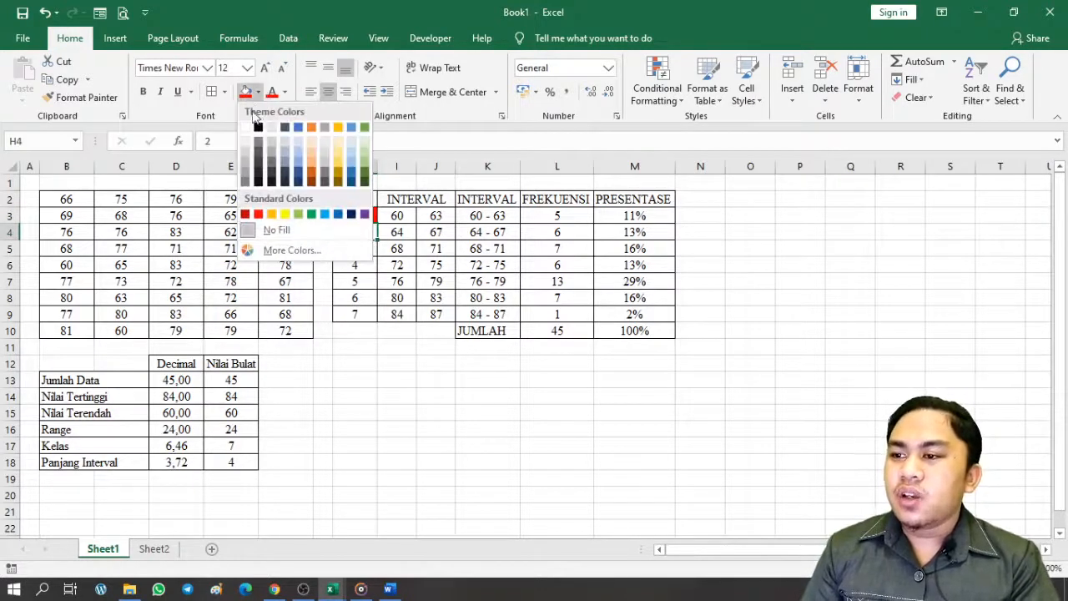
pyautogui.click(284, 215)
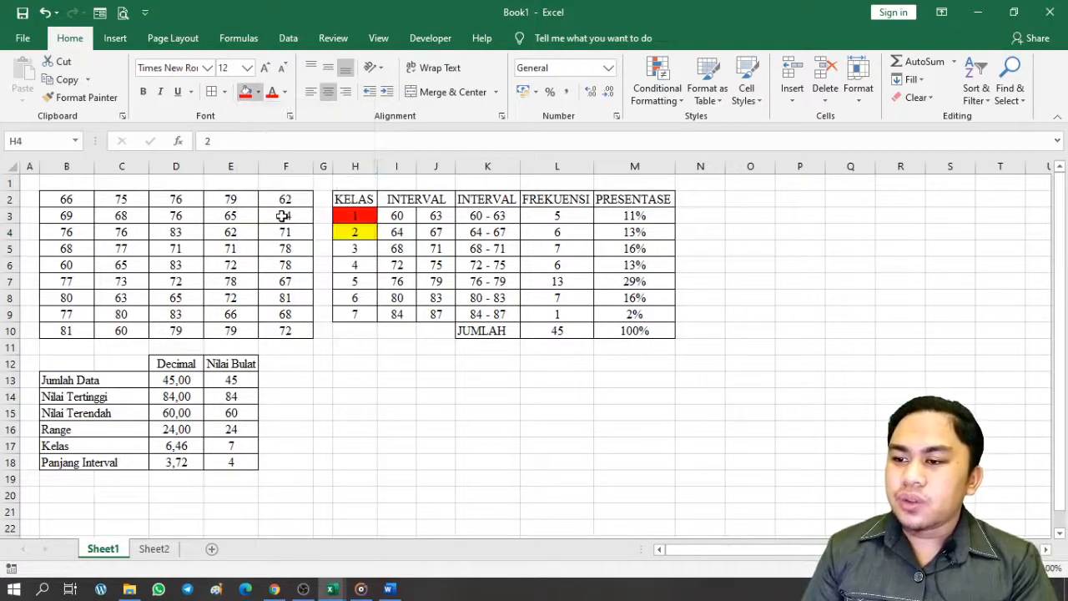
pyautogui.click(354, 248)
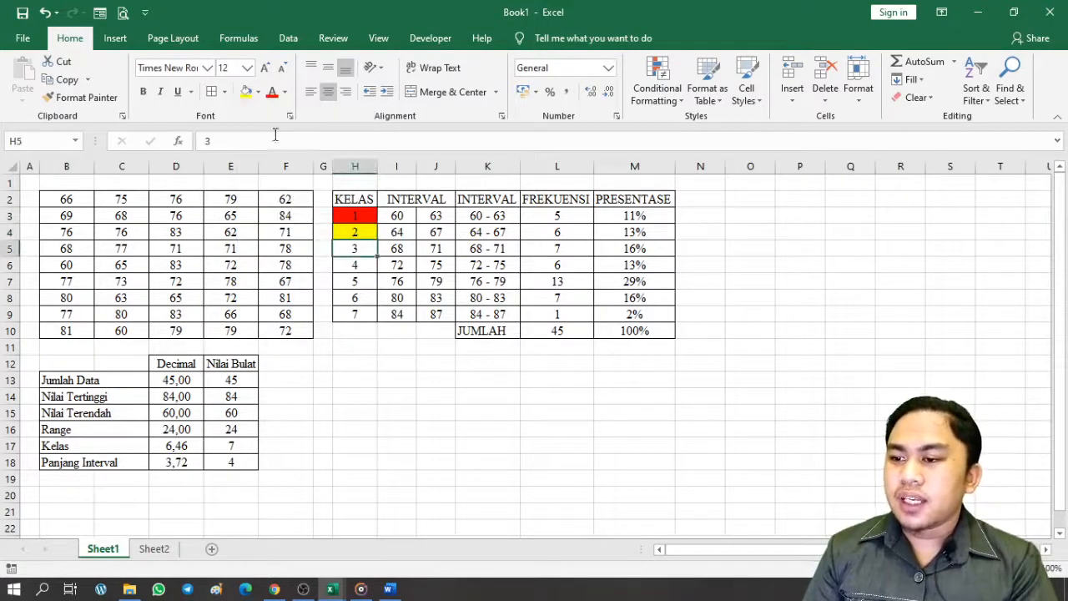
pyautogui.click(258, 92)
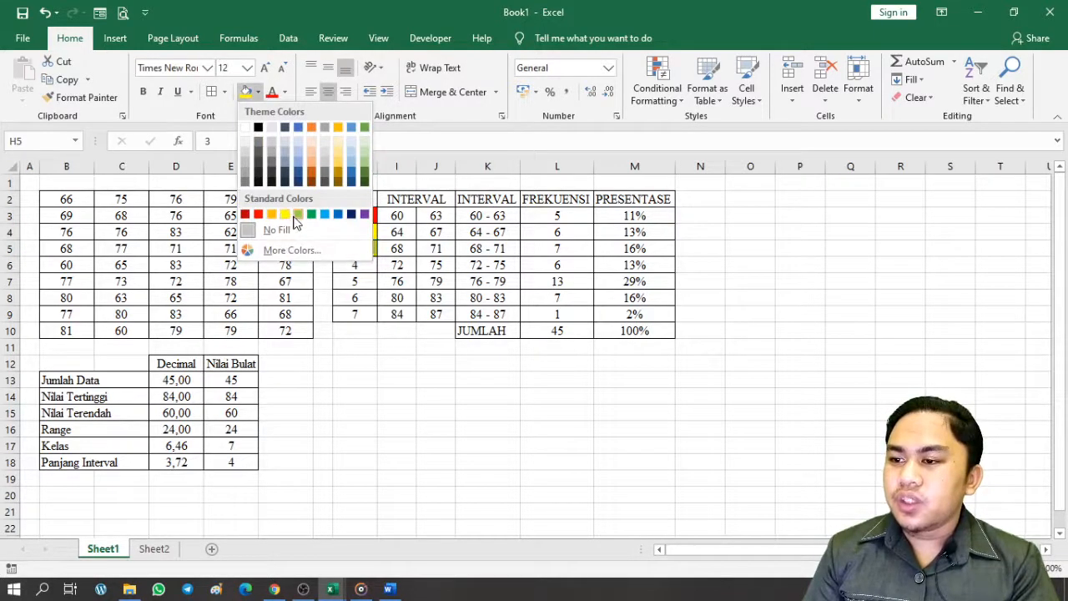
pyautogui.click(298, 216)
# Fill KELAS cells H6 to H9 with blue, dark blue, purple and dark orange
pyautogui.click(354, 264)
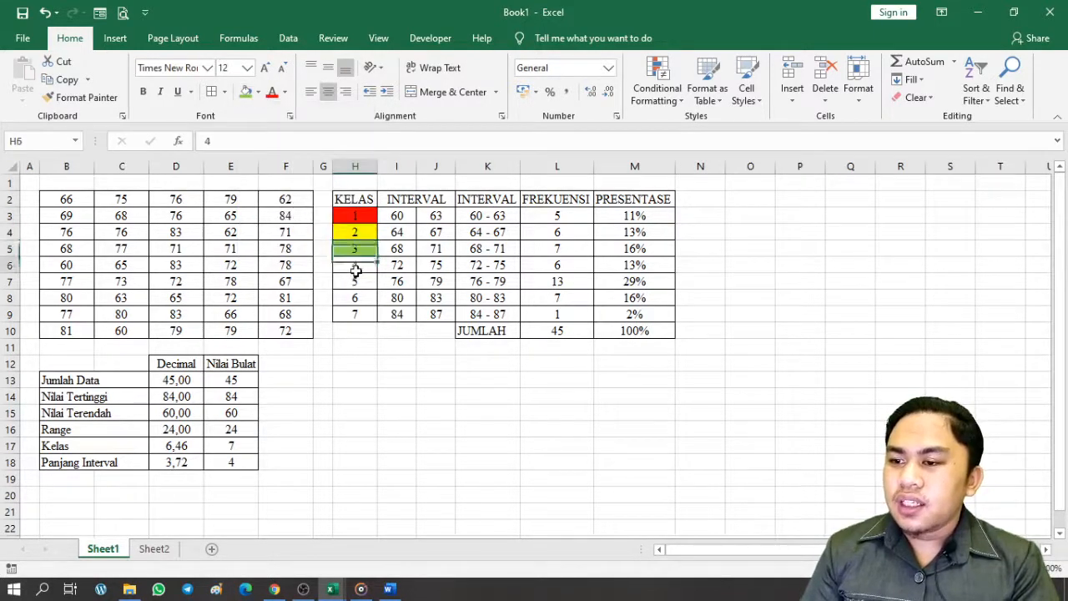
pyautogui.click(258, 93)
pyautogui.click(325, 216)
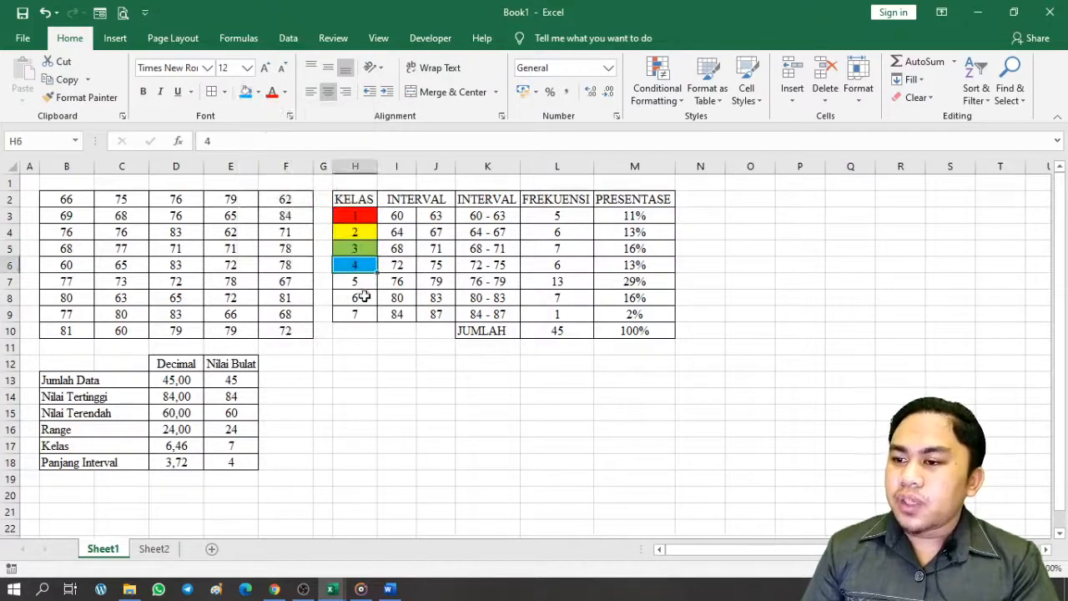
pyautogui.click(357, 282)
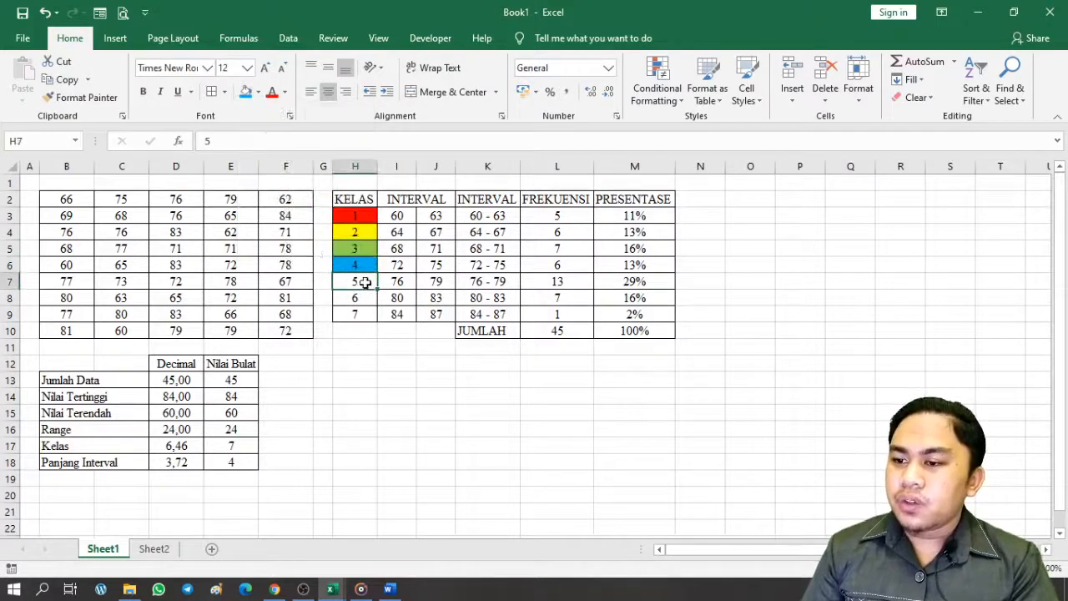
pyautogui.click(258, 92)
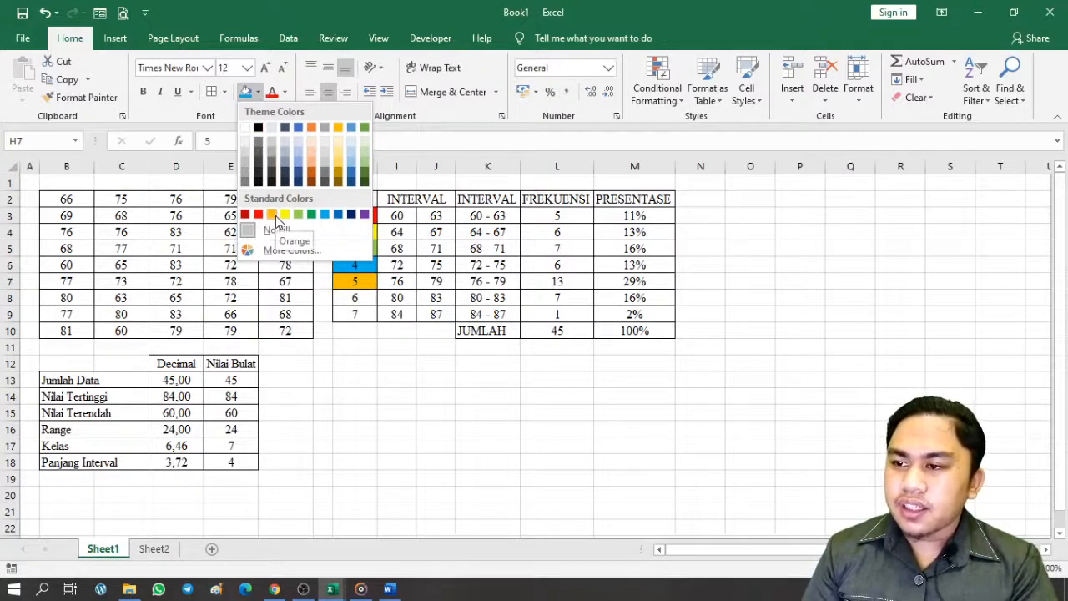
pyautogui.click(354, 216)
pyautogui.click(359, 298)
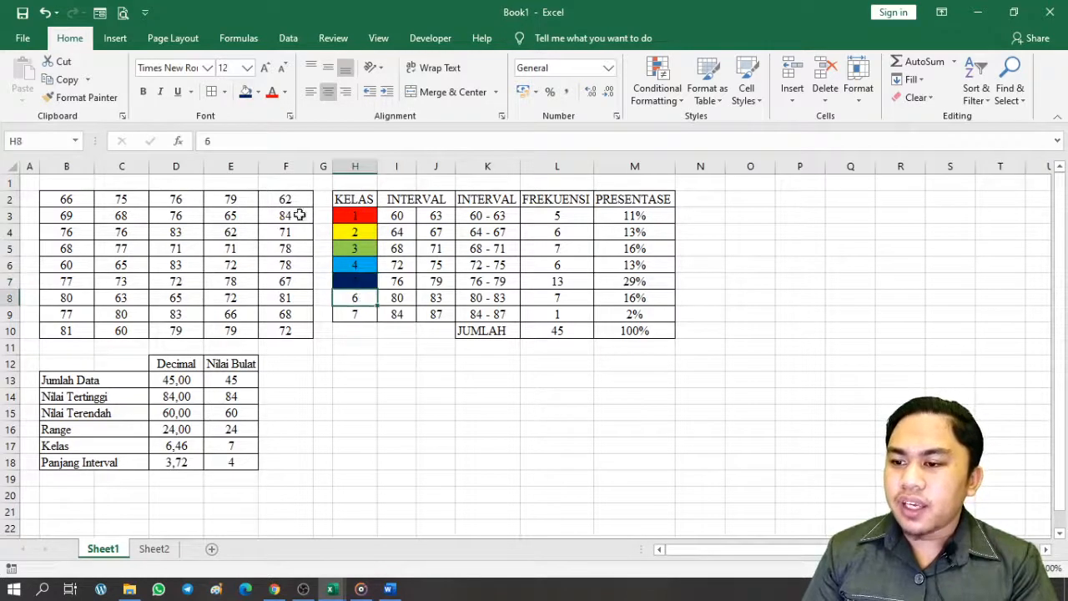
pyautogui.click(258, 91)
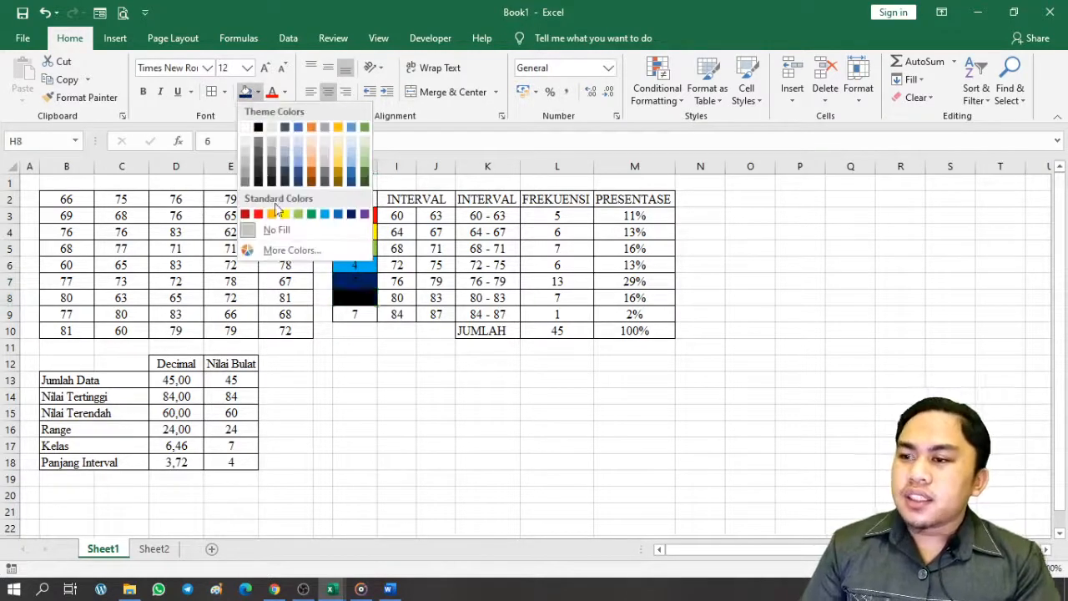
pyautogui.click(364, 215)
pyautogui.click(368, 313)
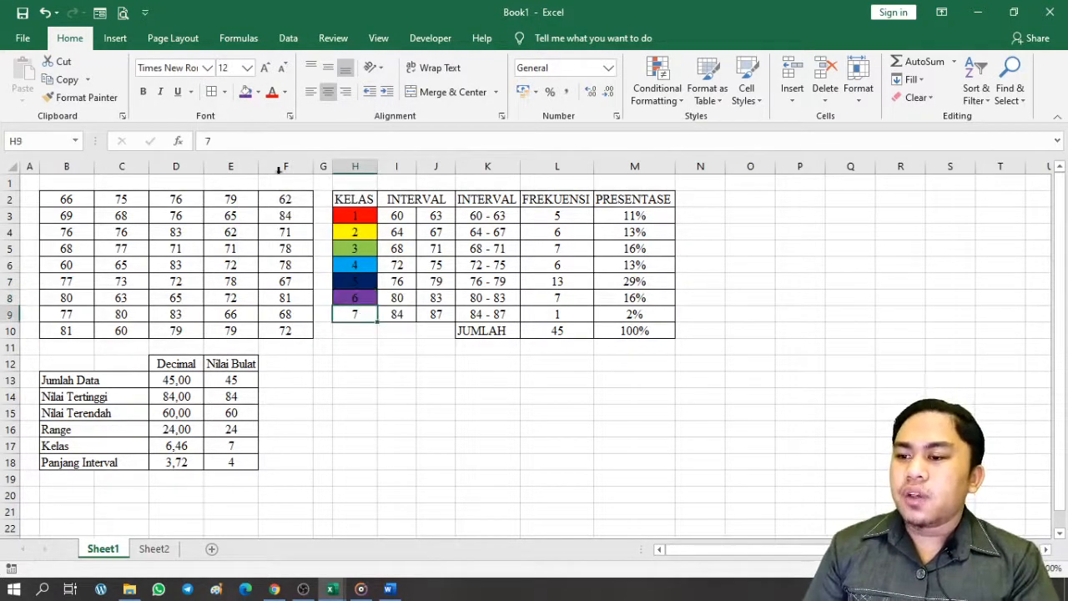
pyautogui.click(258, 92)
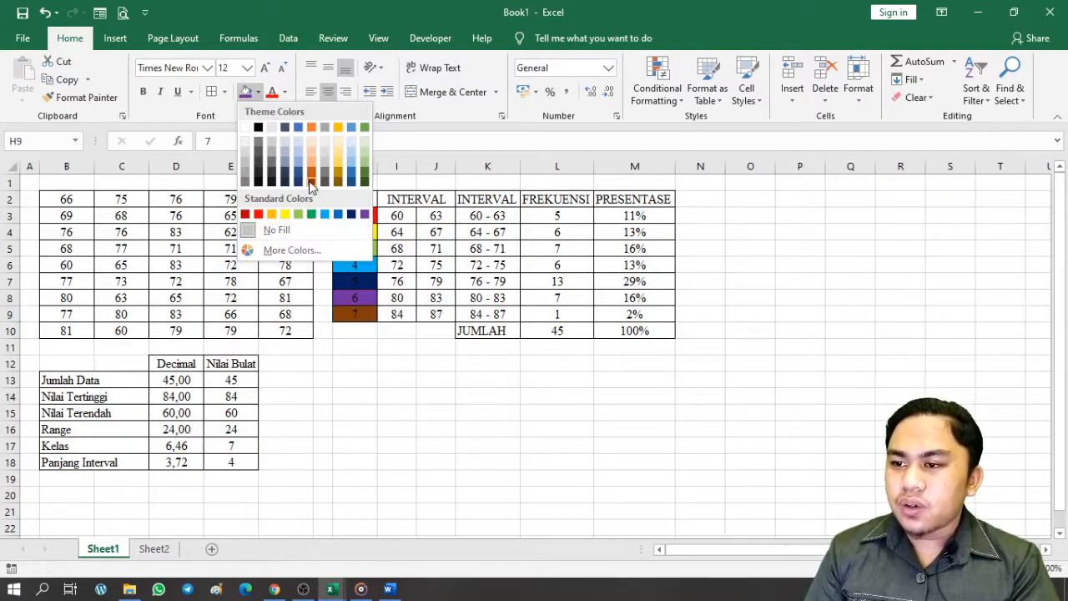
pyautogui.click(311, 186)
pyautogui.click(354, 344)
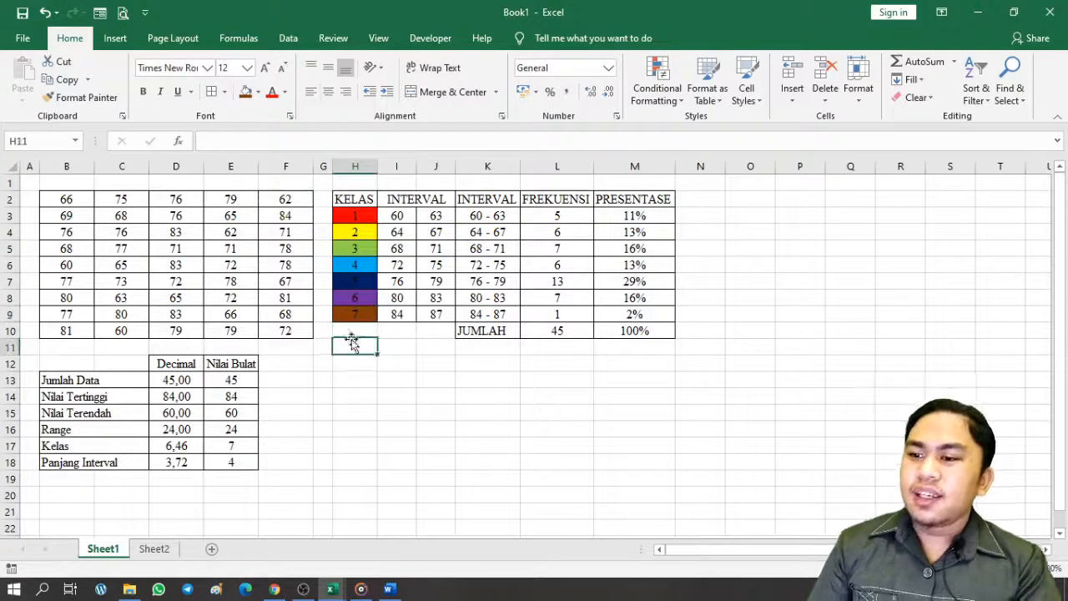
pyautogui.click(381, 364)
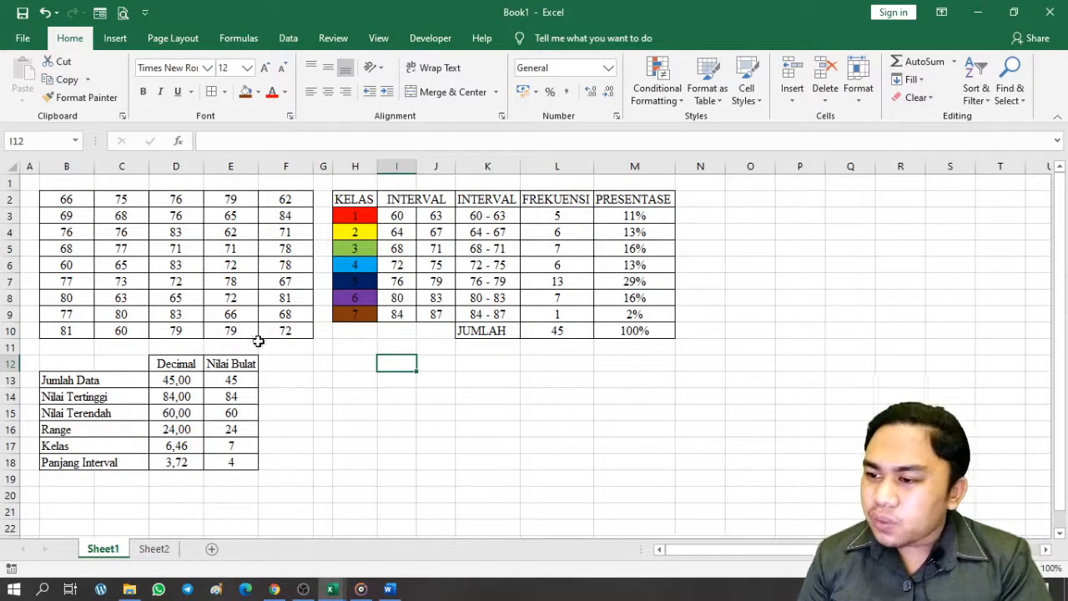
pyautogui.click(124, 330)
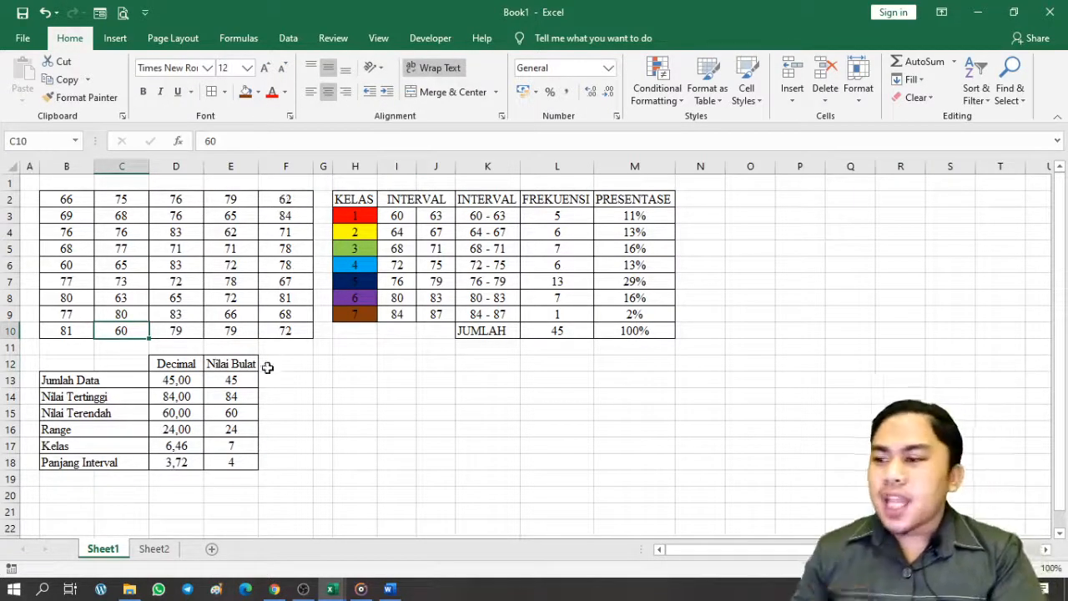
# Select the scores B2:F10 and start a Highlight Cells 'Between' conditional formatting rule
pyautogui.click(323, 379)
pyautogui.moveTo(65, 204); pyautogui.dragTo(285, 333)
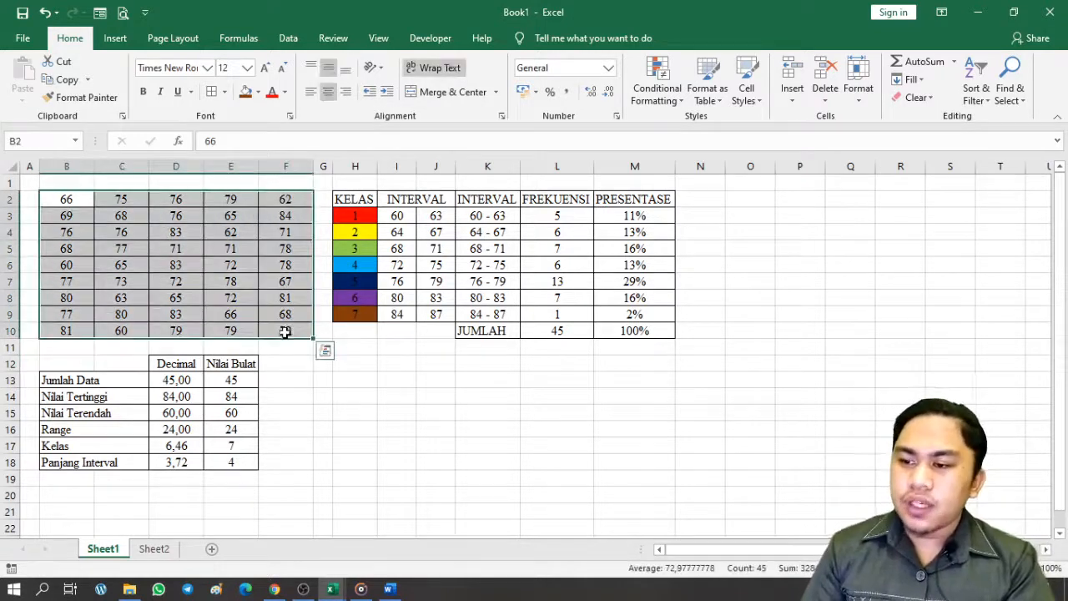
pyautogui.click(665, 101)
pyautogui.moveTo(693, 132)
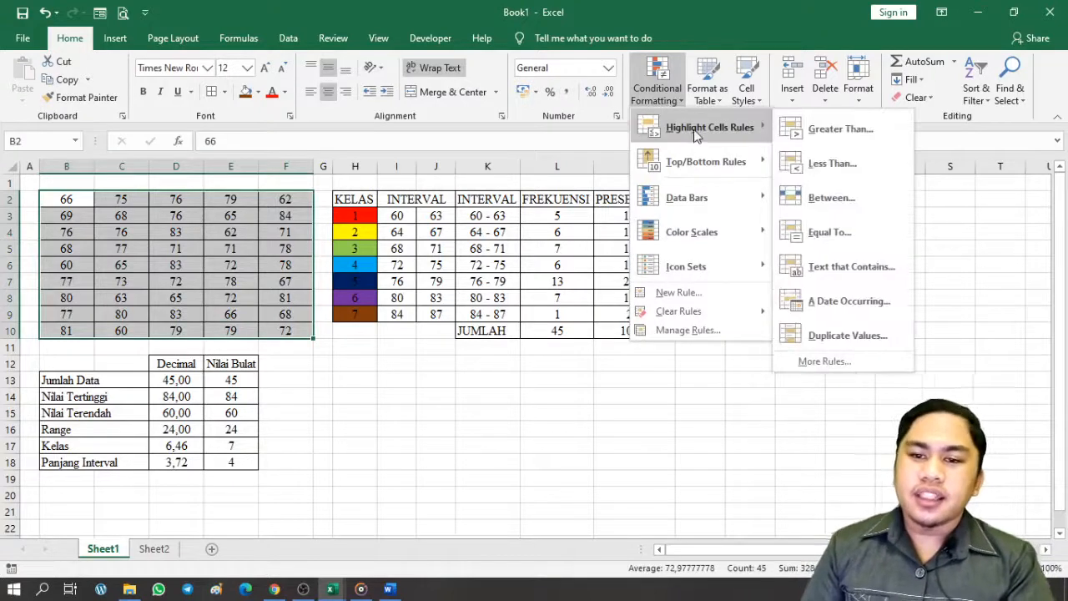
pyautogui.click(844, 199)
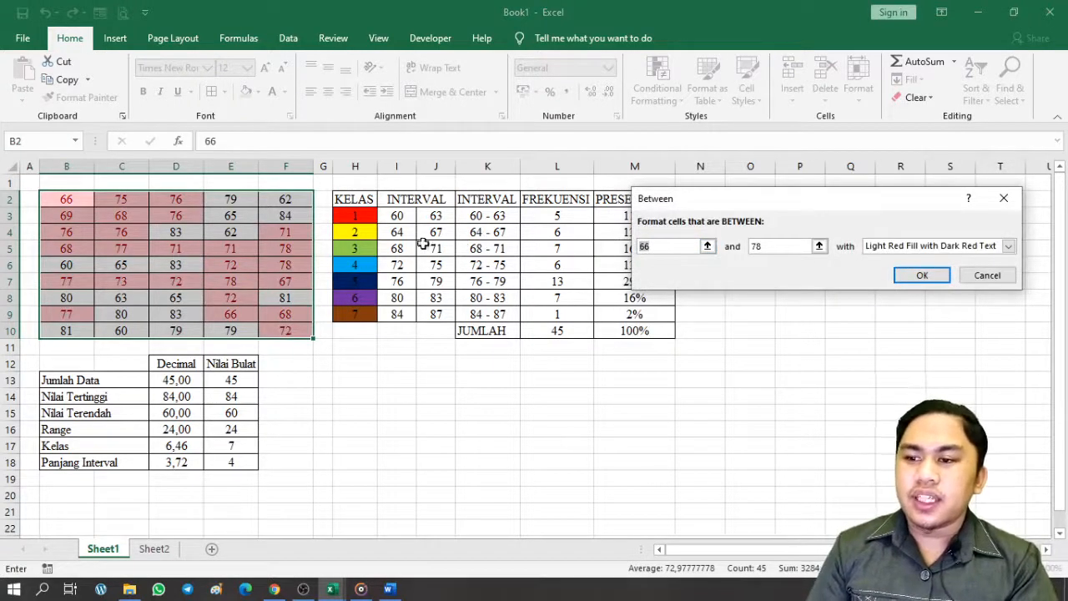
# Set the Between bounds to =$I$3 and =$J$3 and choose a Custom Format
pyautogui.click(404, 216)
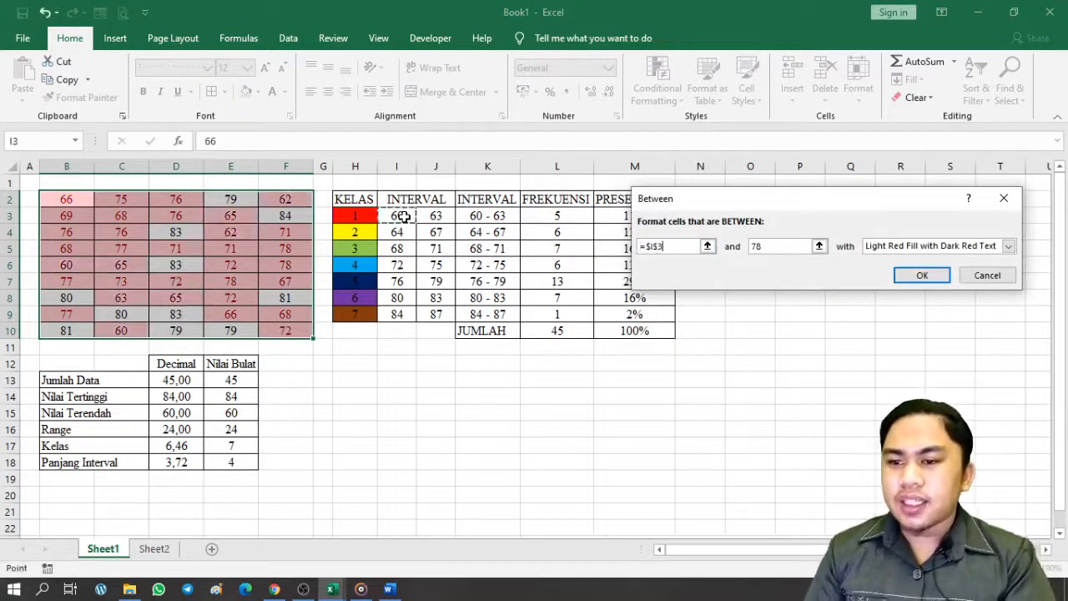
pyautogui.click(770, 252)
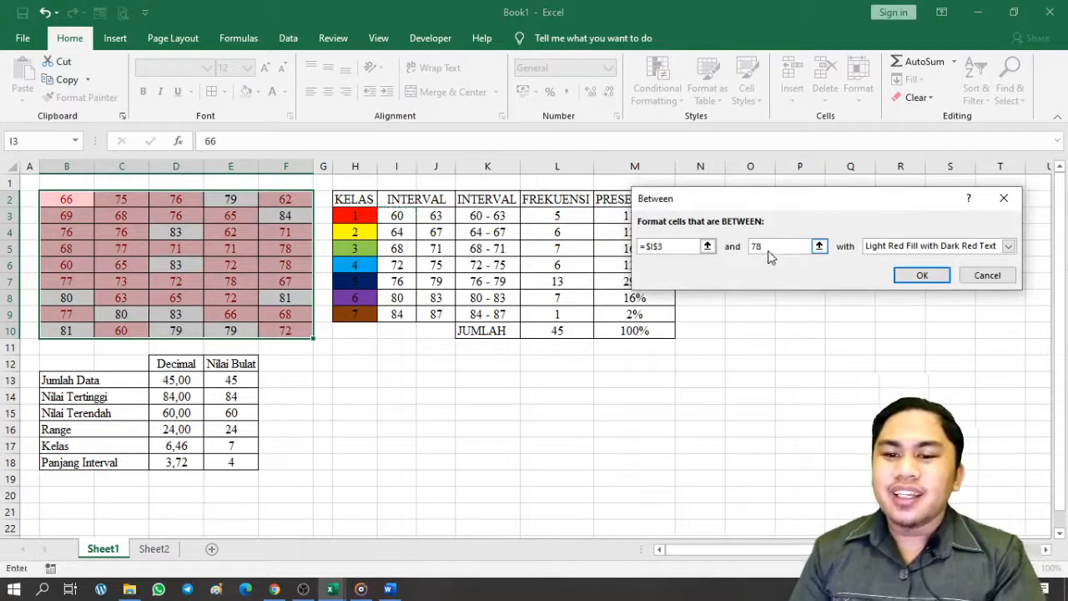
pyautogui.click(436, 215)
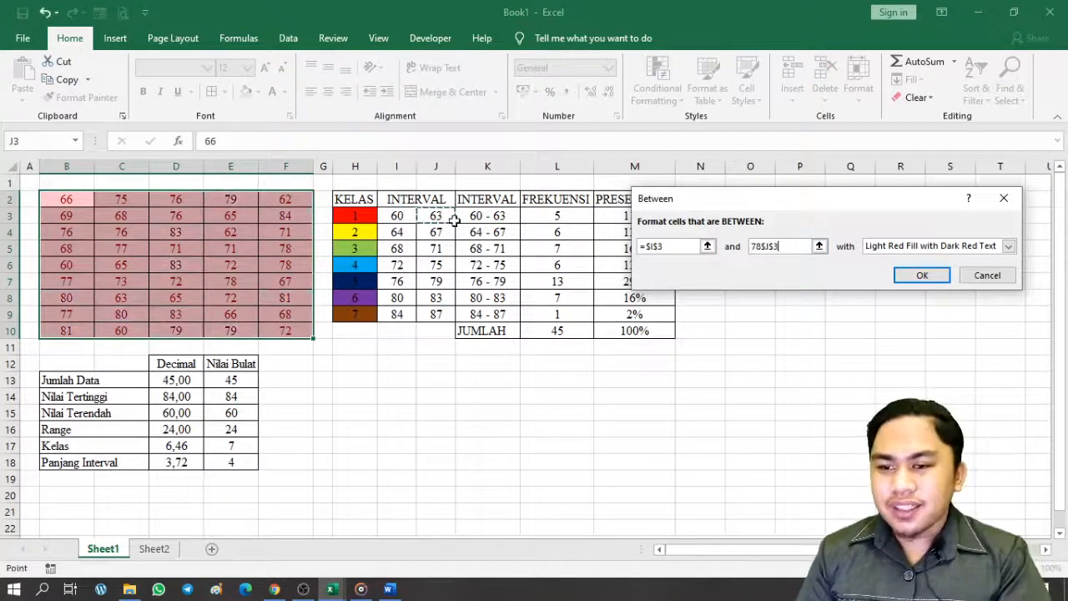
pyautogui.moveTo(785, 246); pyautogui.dragTo(752, 245)
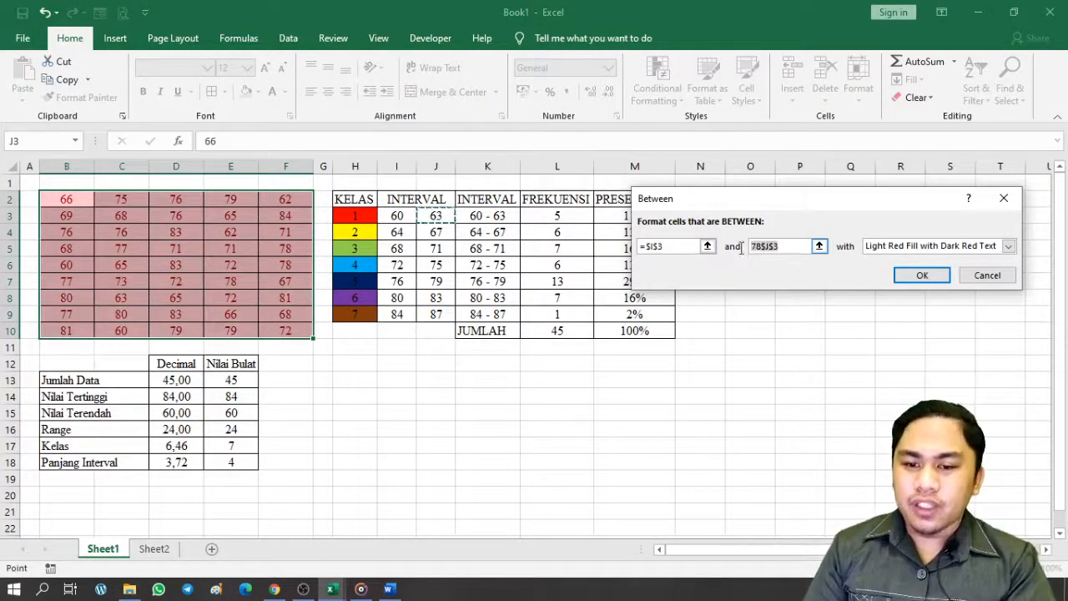
pyautogui.press('BackSpace')
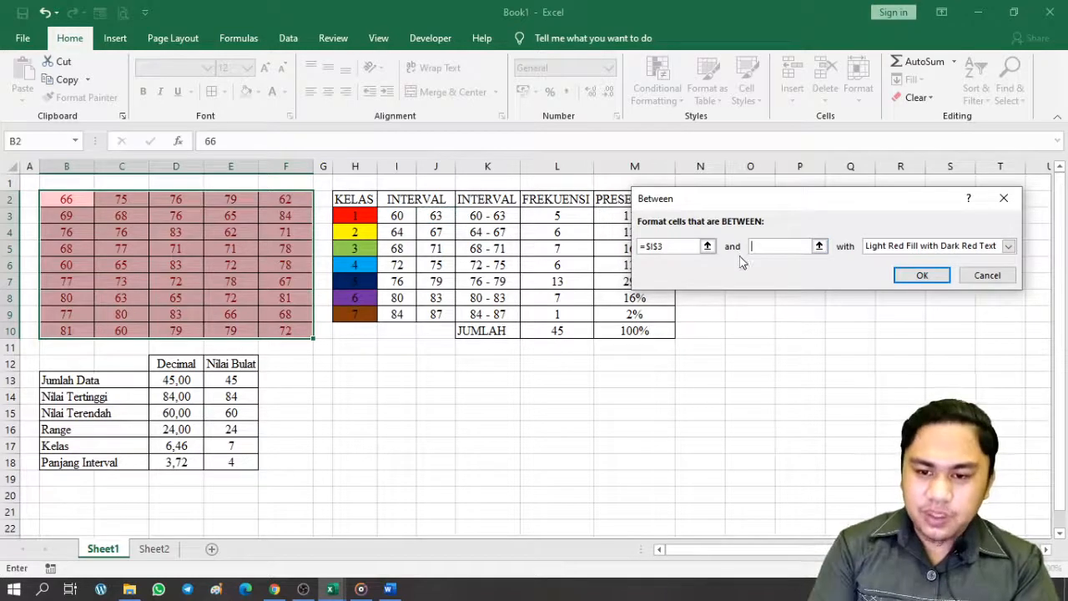
pyautogui.click(445, 217)
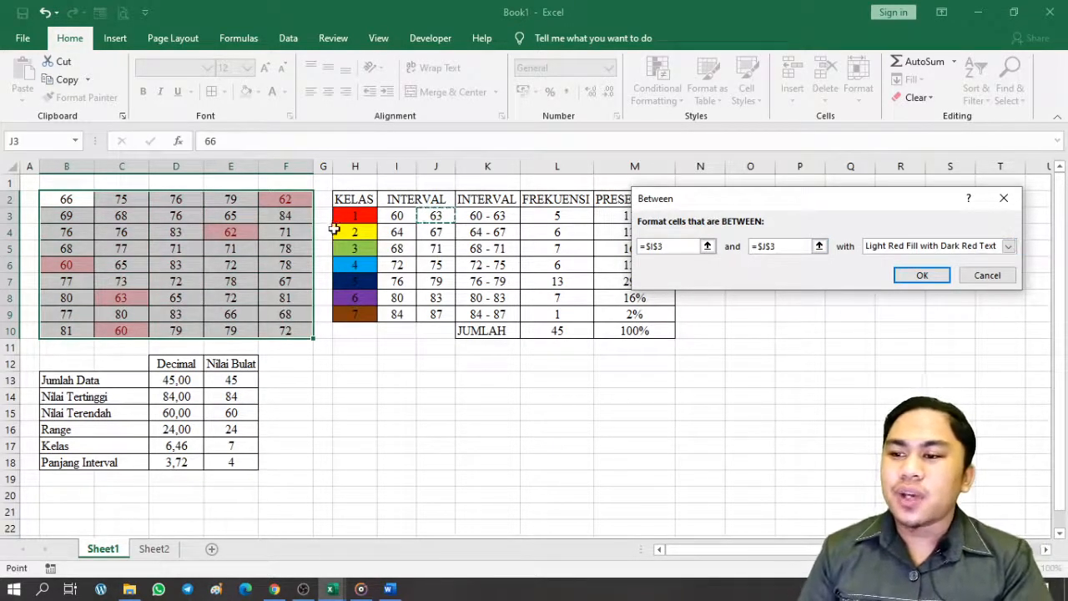
pyautogui.click(1008, 249)
pyautogui.click(890, 324)
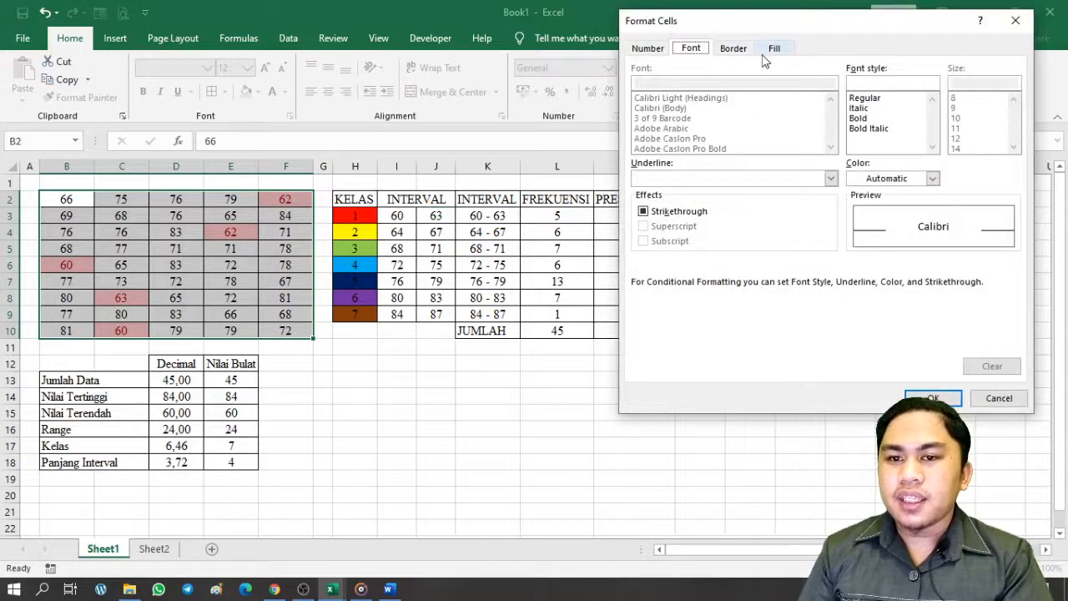
# Give the 60–63 Between rule a solid red fill and apply it to B2:F10
pyautogui.click(774, 49)
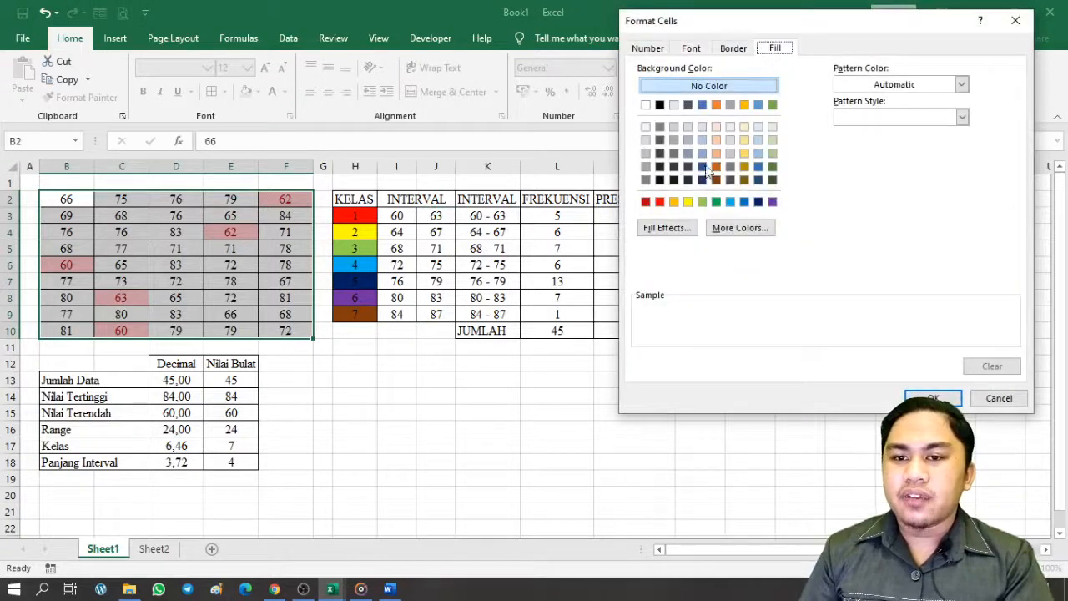
pyautogui.click(659, 201)
pyautogui.click(933, 398)
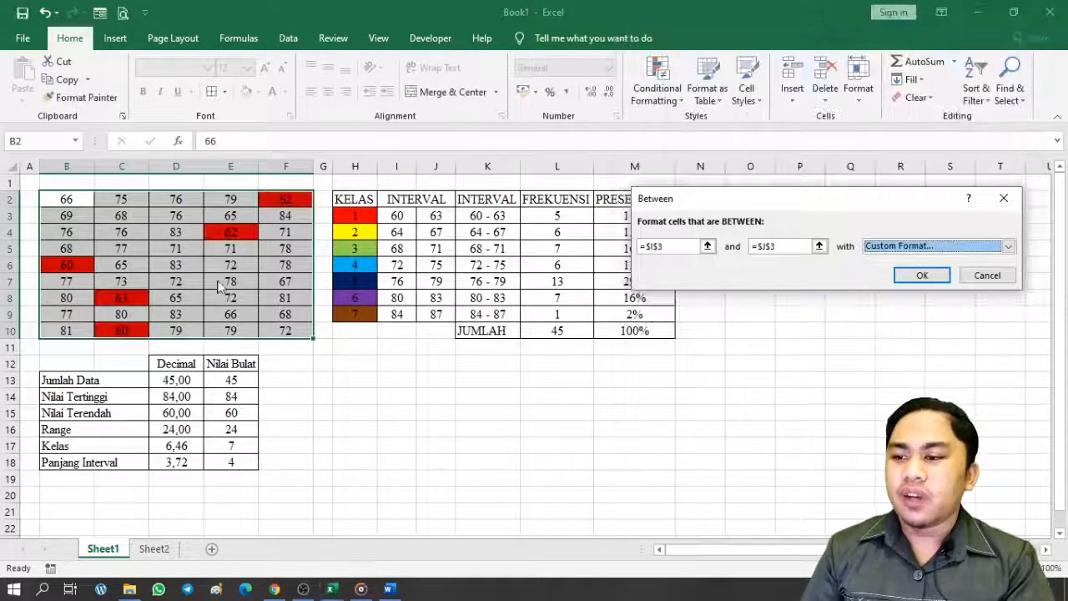
pyautogui.click(919, 277)
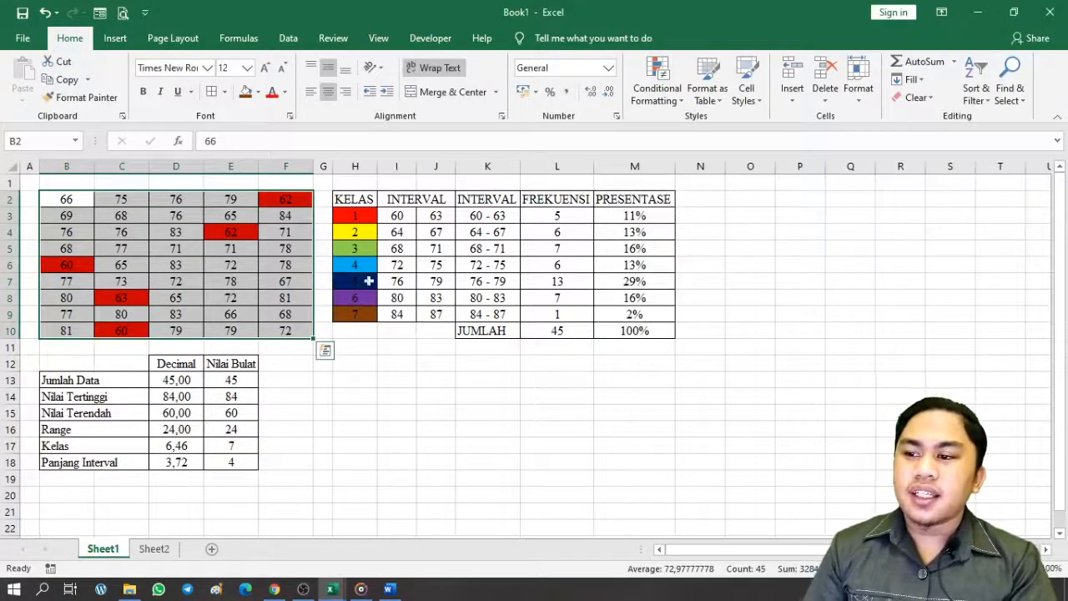
# Start a new Between highlight rule bounded by cells I4 and J4
pyautogui.click(657, 83)
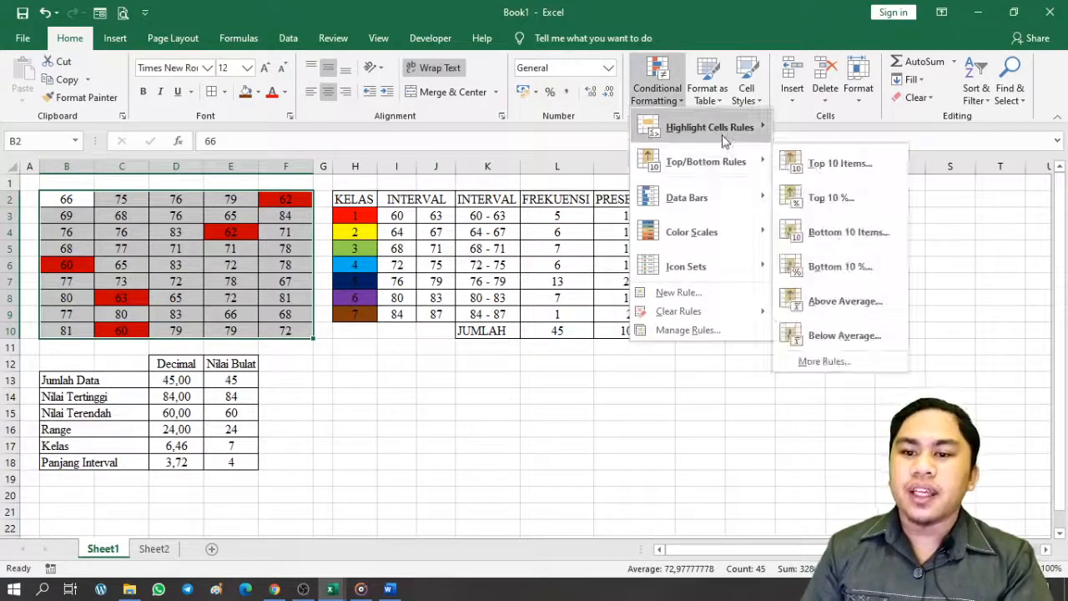
pyautogui.moveTo(725, 141)
pyautogui.click(873, 195)
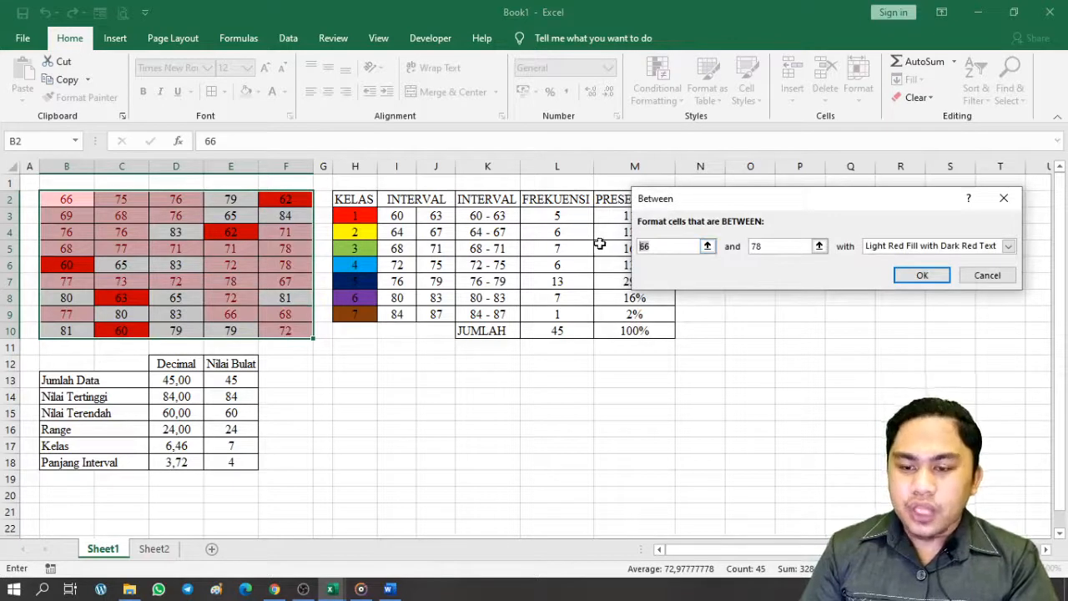
pyautogui.press('BackSpace')
pyautogui.click(391, 233)
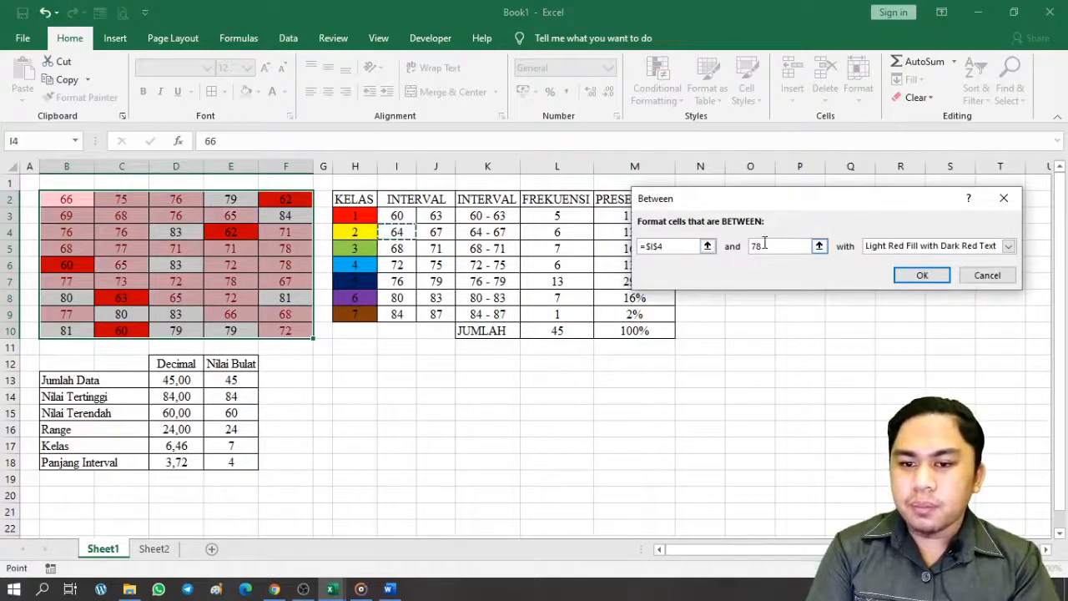
pyautogui.moveTo(767, 247); pyautogui.dragTo(725, 251)
pyautogui.press('BackSpace')
pyautogui.click(446, 237)
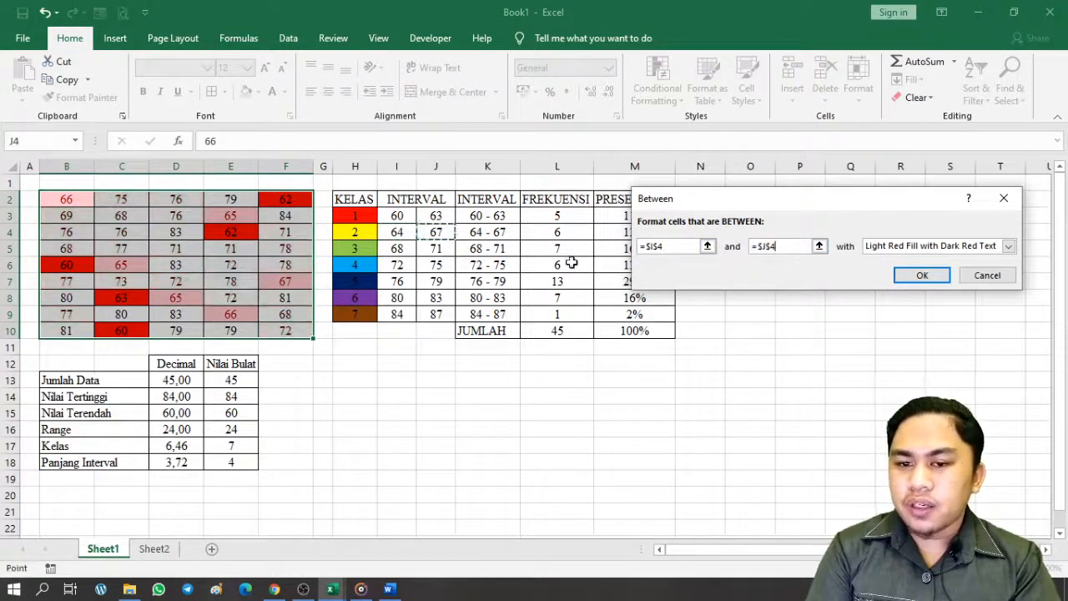
# Give the rule a custom yellow fill and apply it to scores 64–67
pyautogui.click(1008, 246)
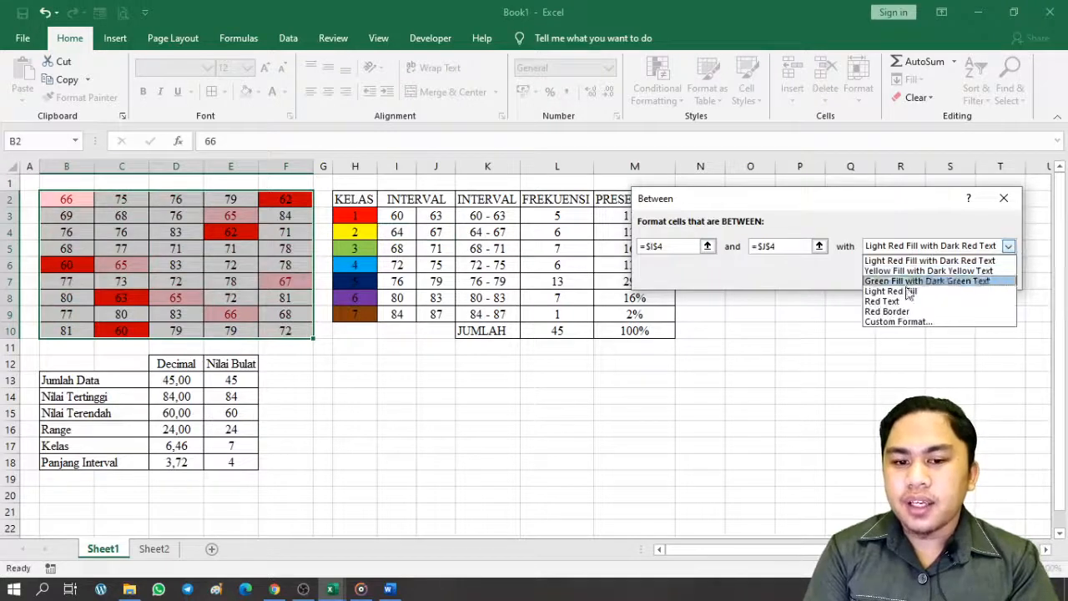
pyautogui.click(898, 322)
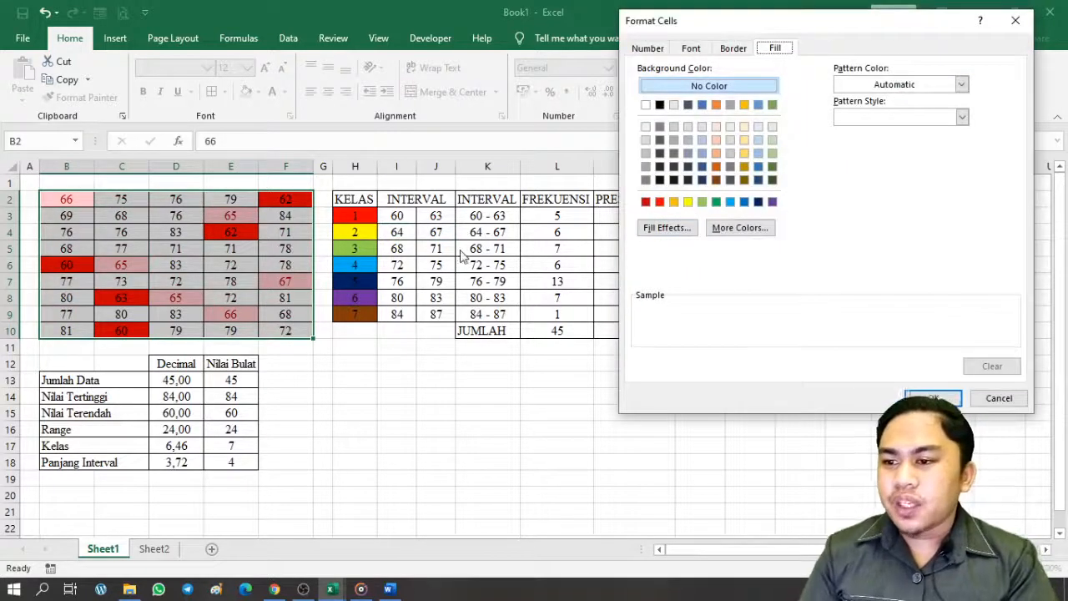
pyautogui.click(687, 202)
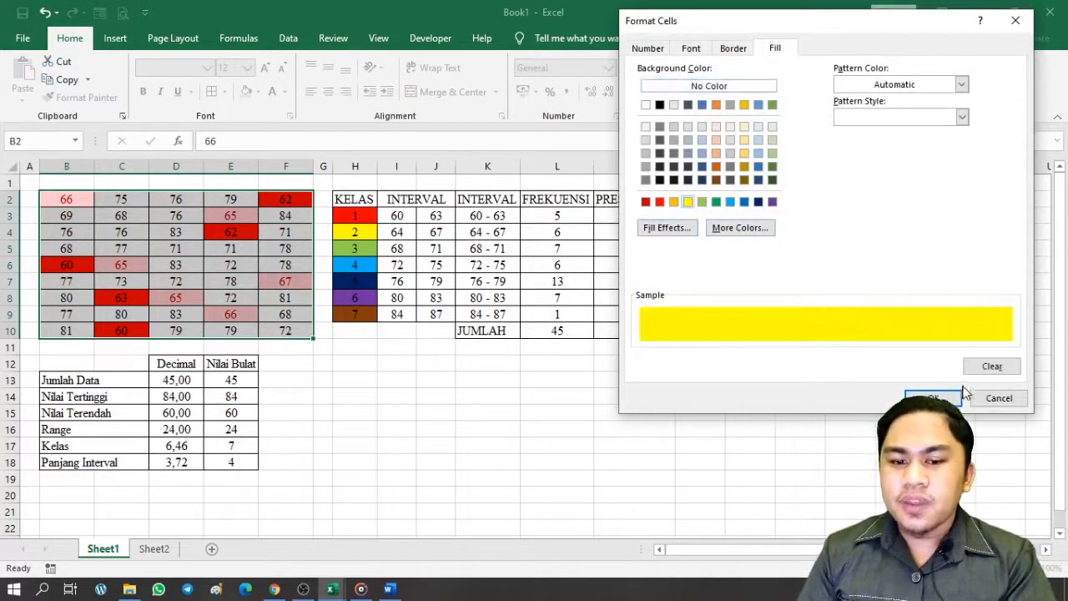
pyautogui.click(939, 398)
pyautogui.click(923, 276)
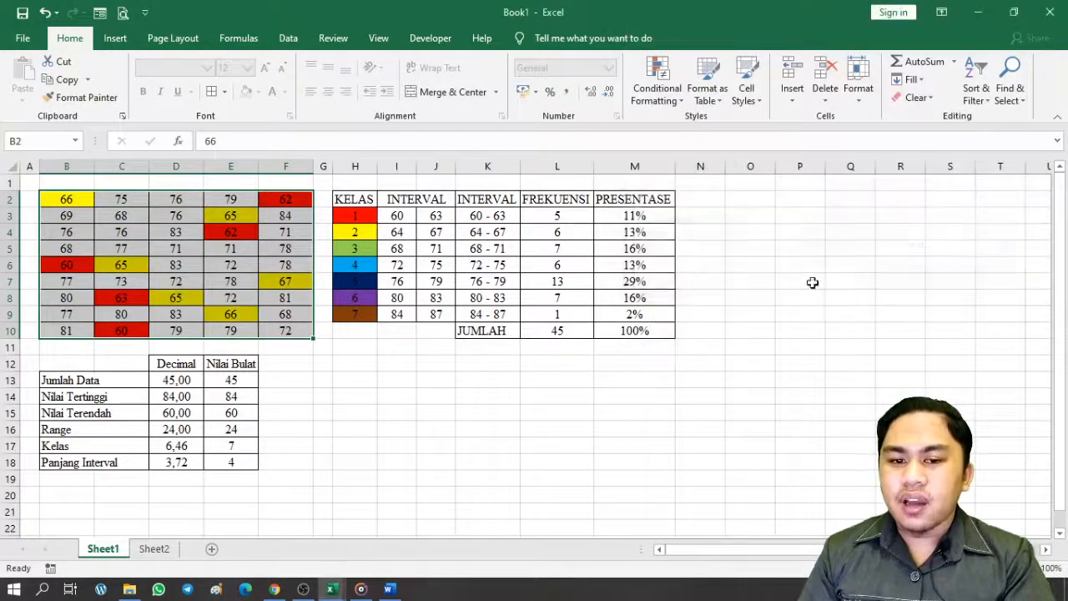
# Start a third Between highlight rule bounded by cells I5 and J5
pyautogui.click(657, 88)
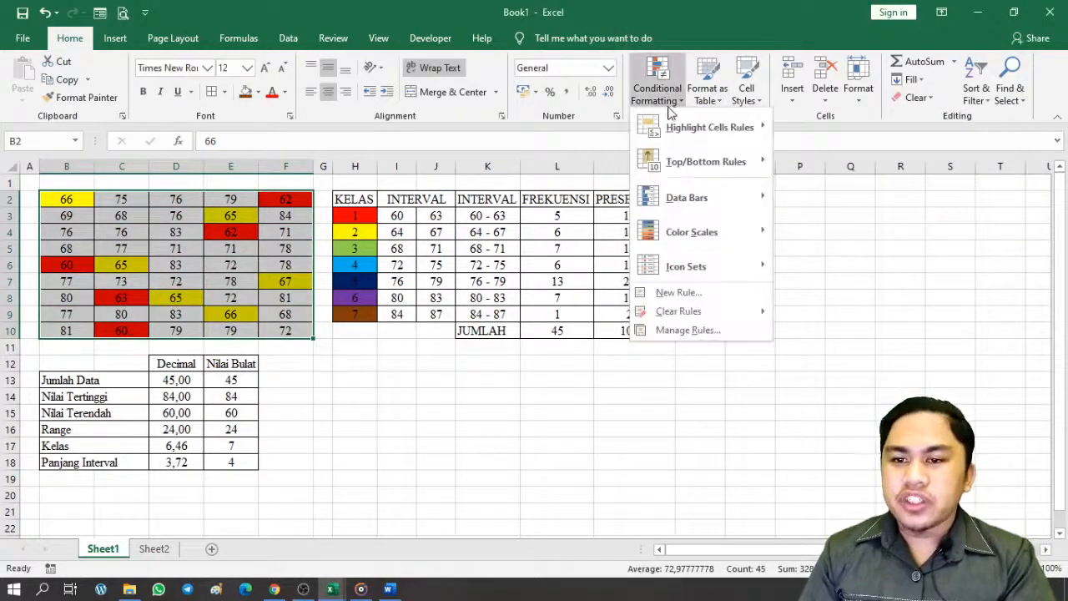
pyautogui.moveTo(680, 140)
pyautogui.click(828, 198)
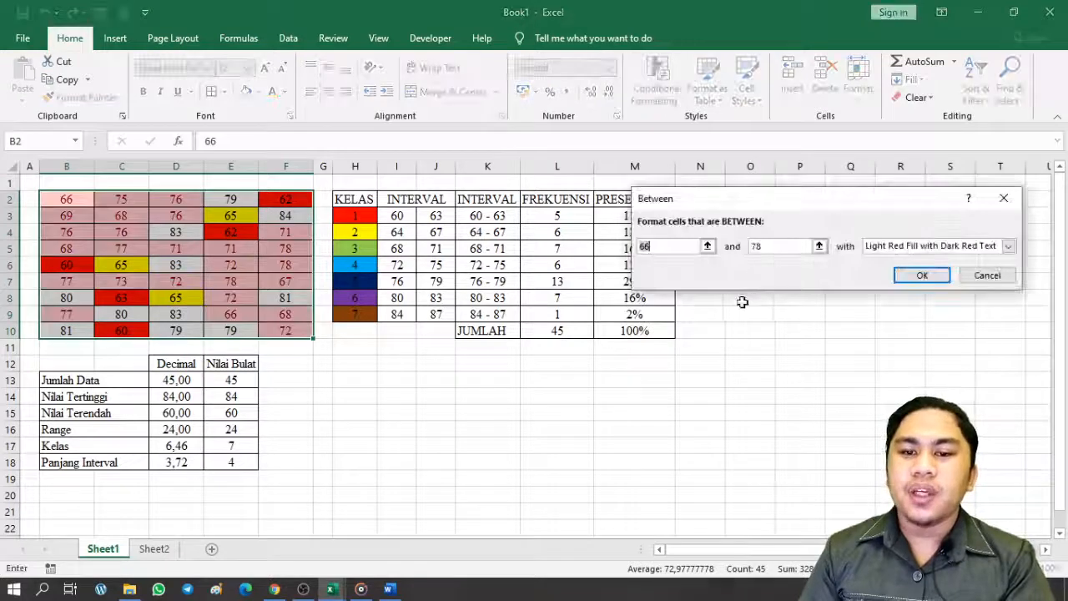
pyautogui.press('BackSpace')
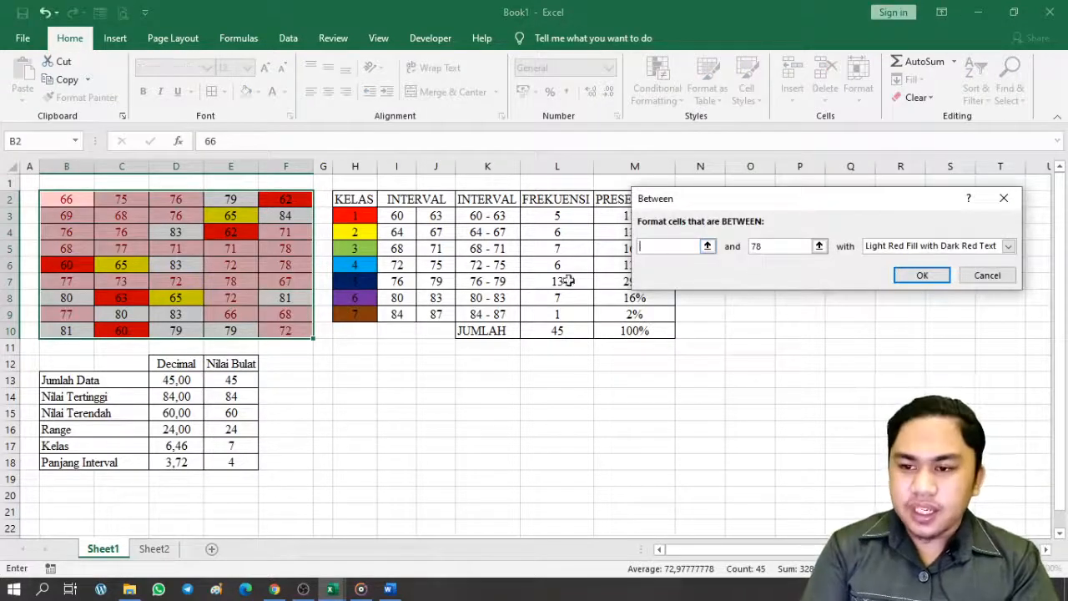
pyautogui.click(399, 248)
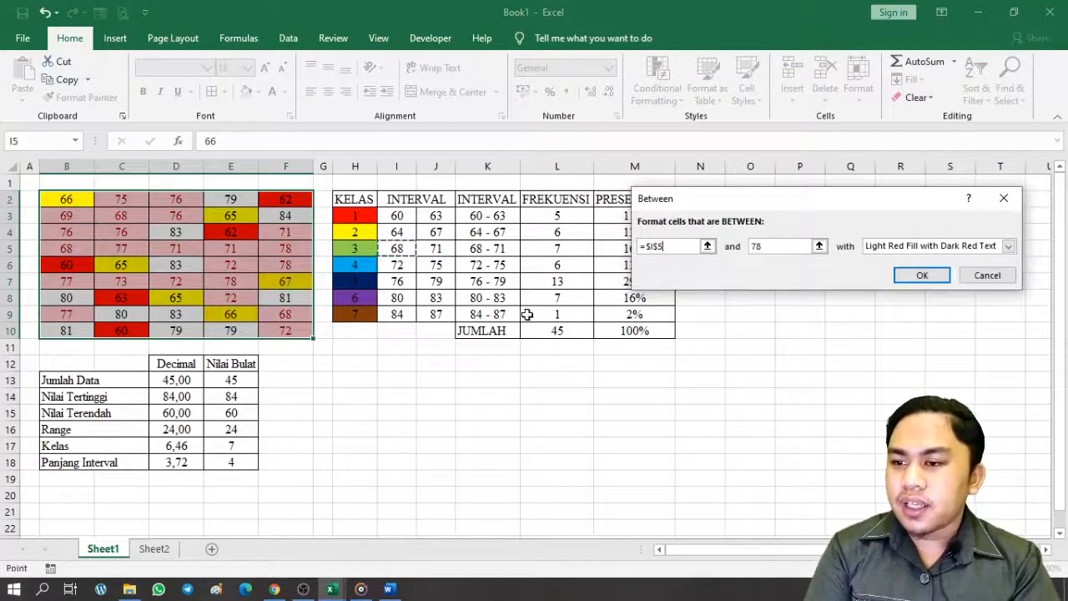
pyautogui.doubleClick(755, 246)
pyautogui.press('BackSpace')
pyautogui.click(440, 252)
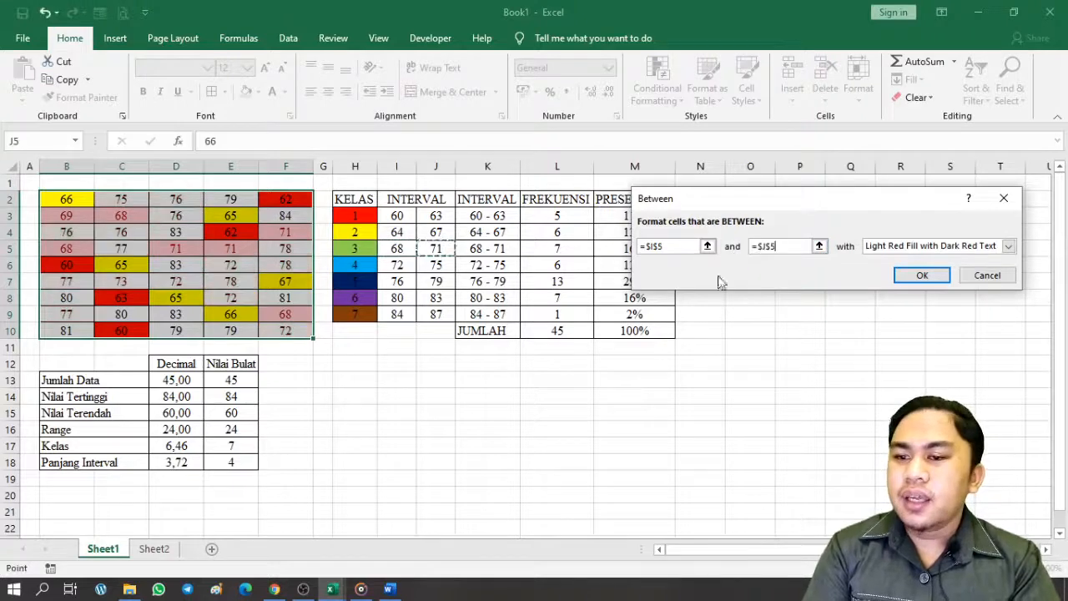
# Give the rule a custom light green fill and apply it to scores 68–71
pyautogui.click(955, 246)
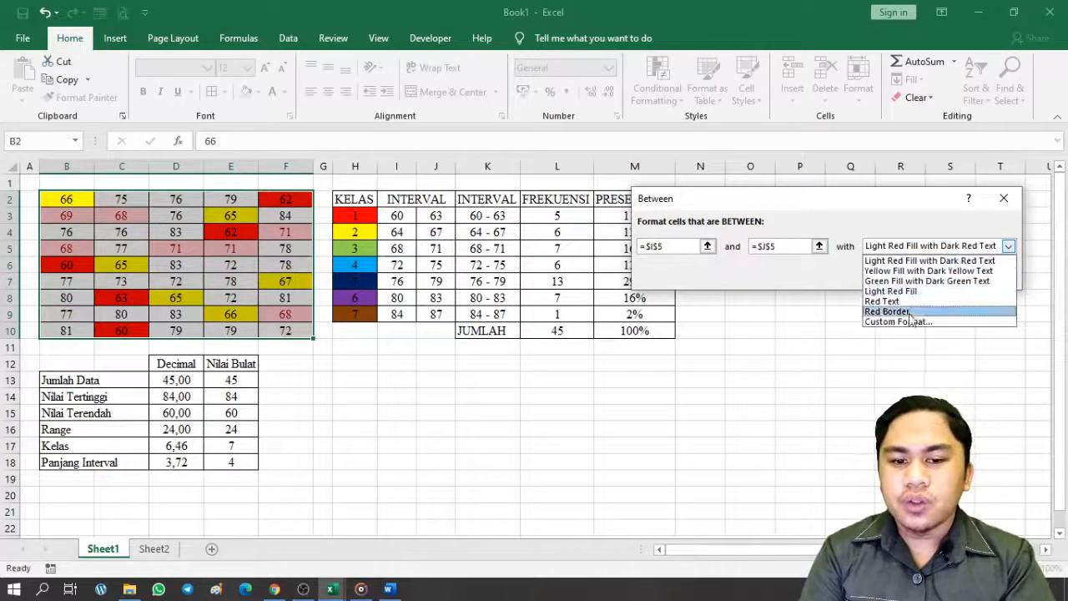
pyautogui.click(910, 322)
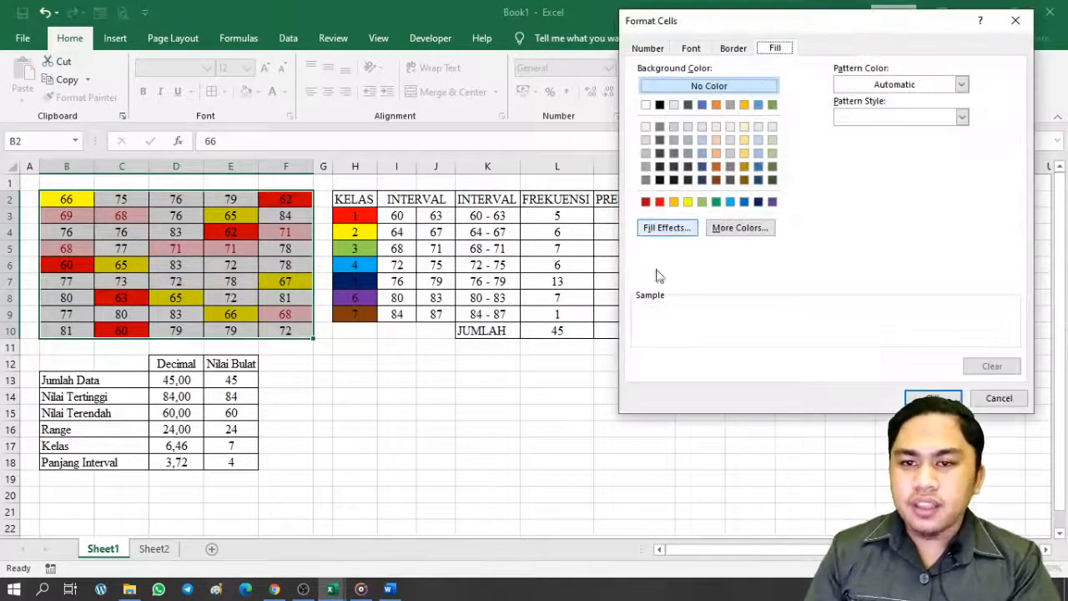
pyautogui.click(702, 201)
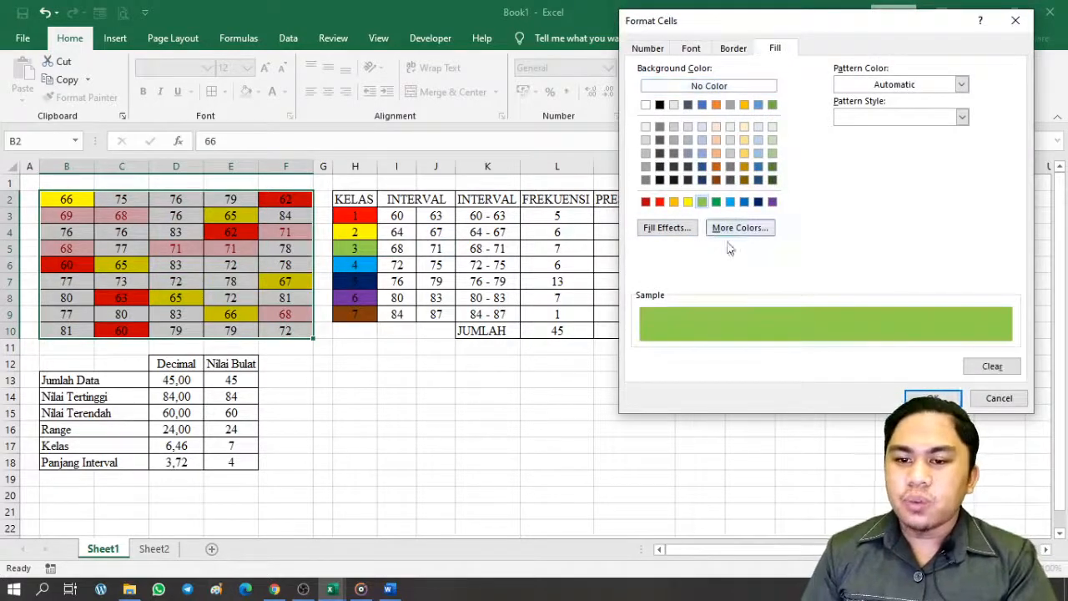
pyautogui.press('Return')
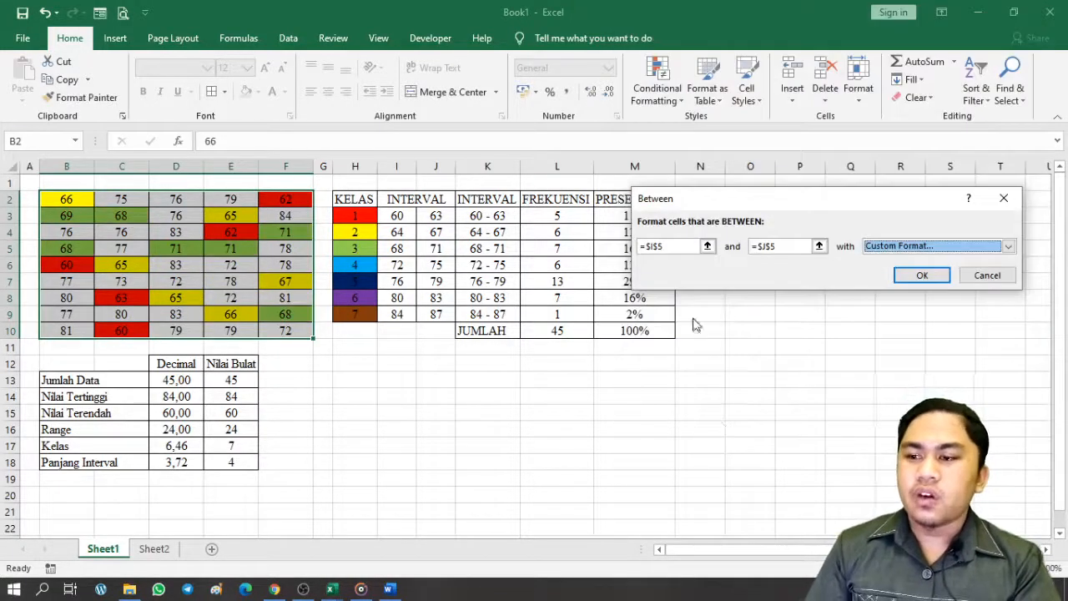
pyautogui.click(921, 276)
# Start a fourth Between highlight rule bounded by cells I6 and J6
pyautogui.click(678, 97)
pyautogui.moveTo(701, 127)
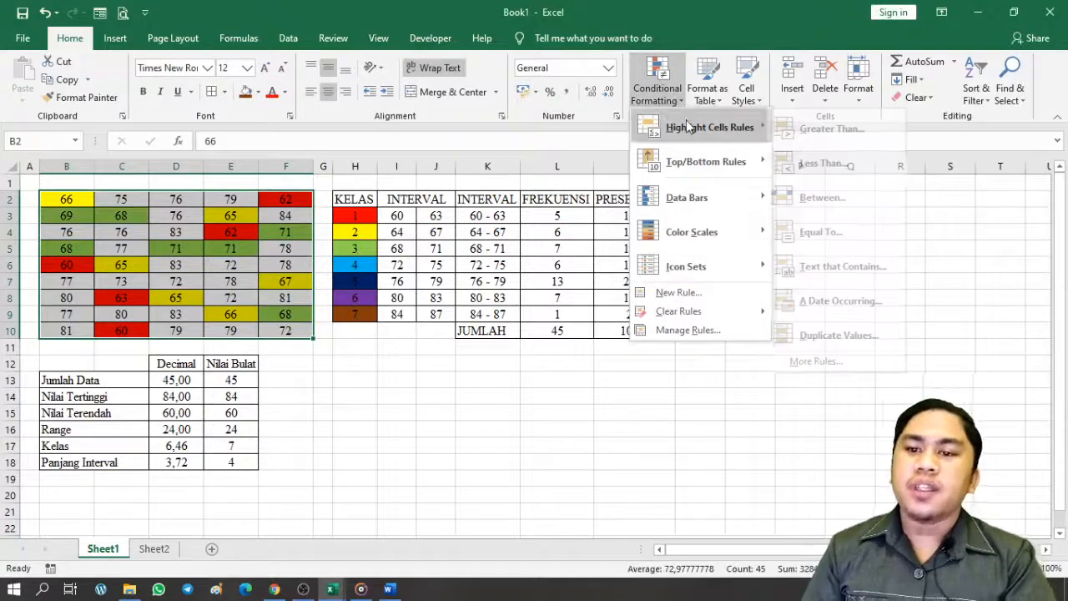
pyautogui.click(893, 188)
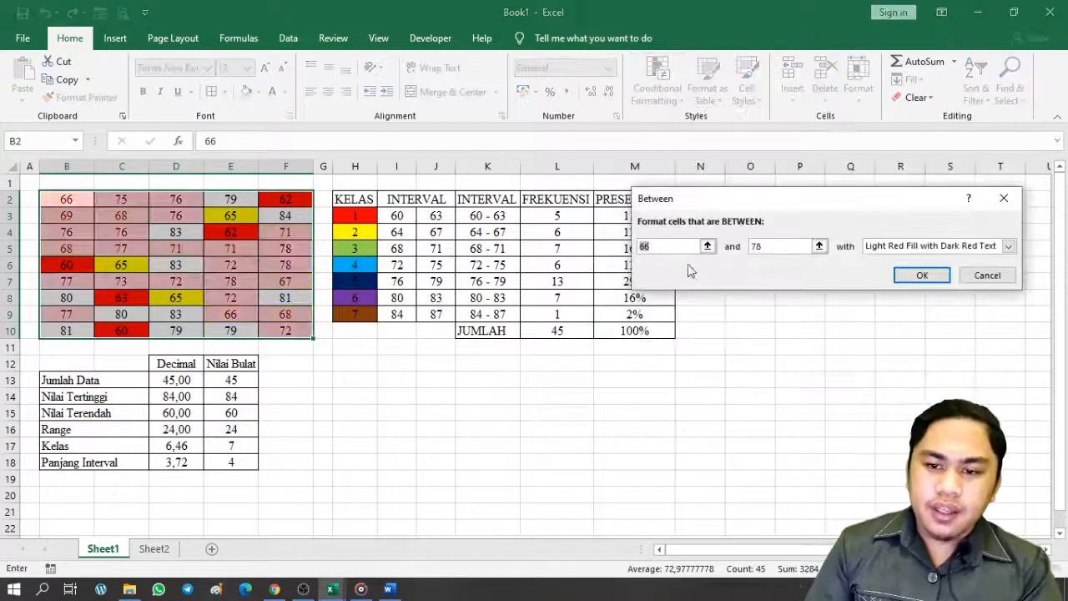
pyautogui.press('BackSpace')
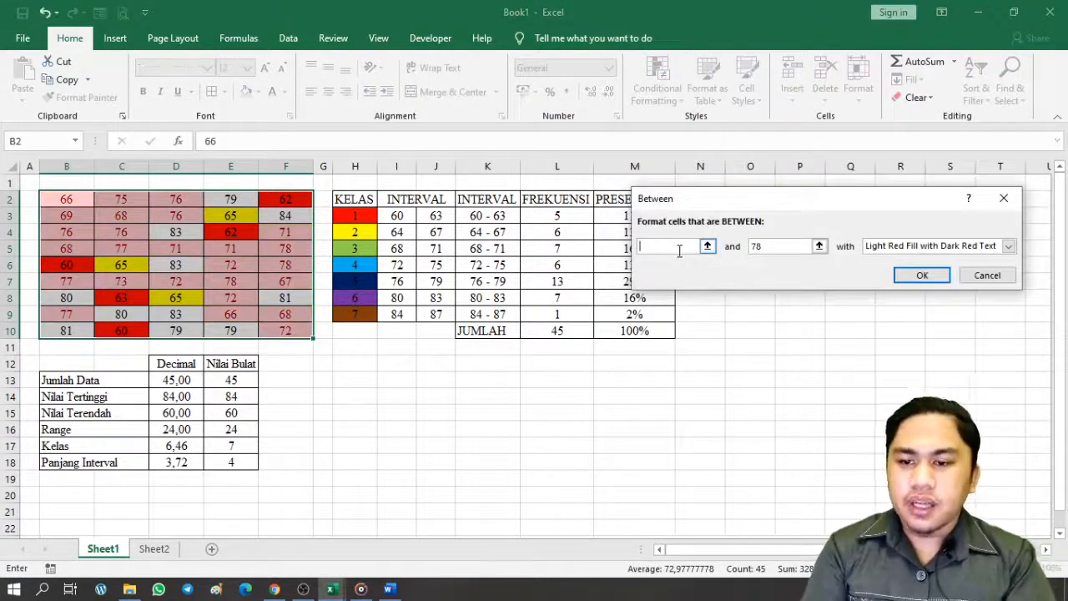
pyautogui.click(394, 267)
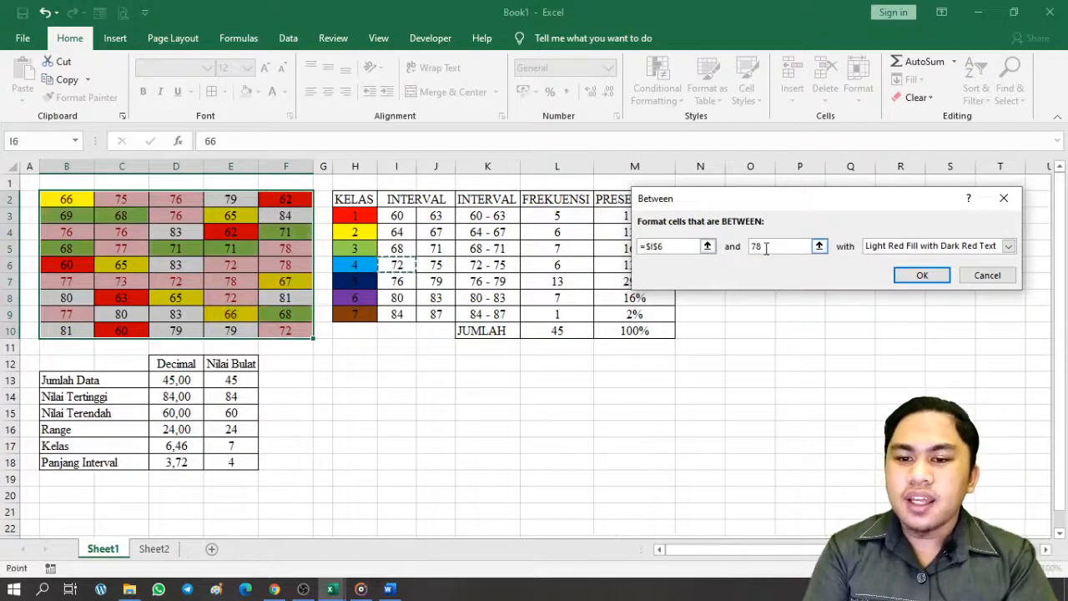
pyautogui.doubleClick(753, 247)
pyautogui.press('BackSpace')
pyautogui.click(435, 265)
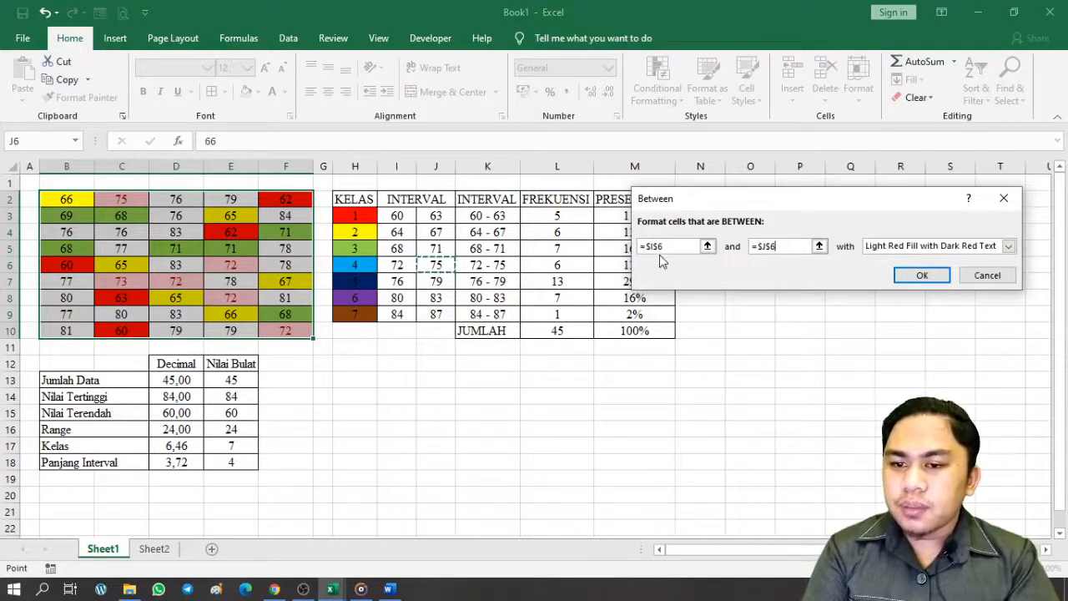
# Correct the rule's lower and upper bound entries, moving the dialog aside while editing
pyautogui.moveTo(667, 246); pyautogui.dragTo(639, 246)
pyautogui.press('BackSpace')
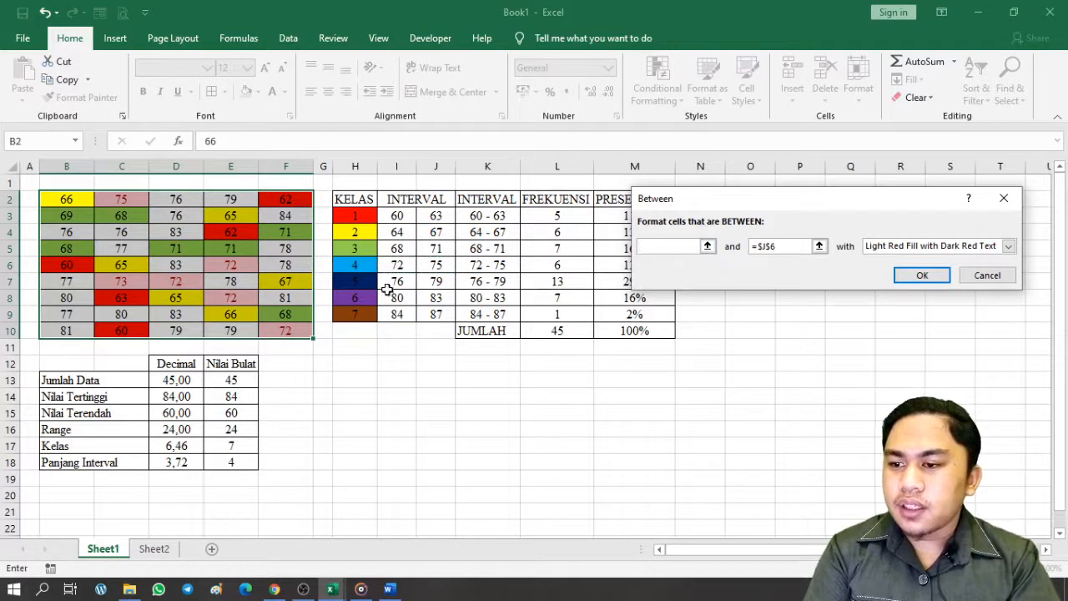
pyautogui.click(397, 265)
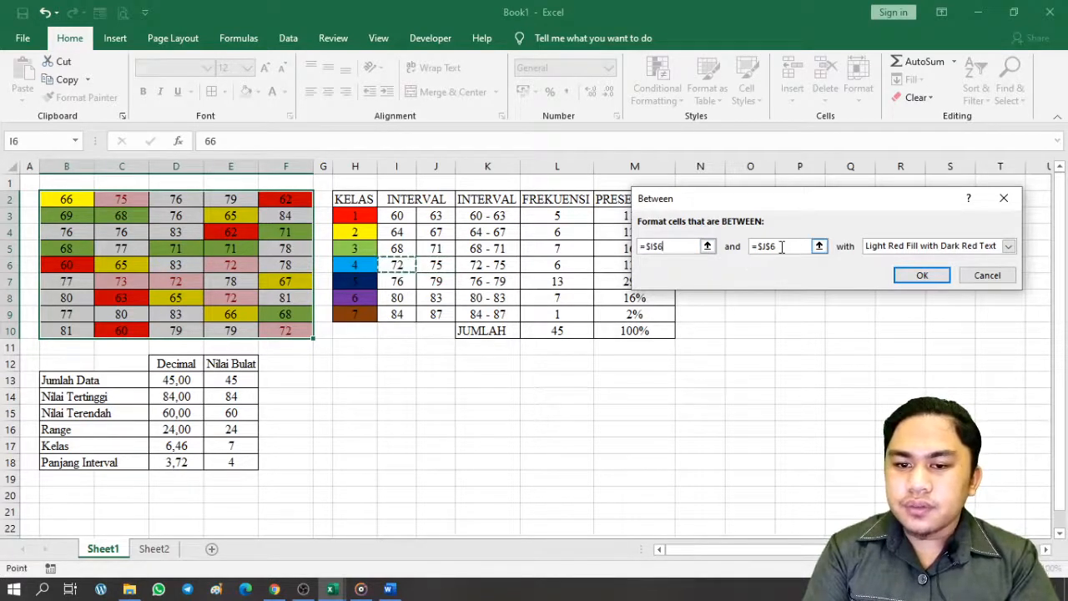
pyautogui.moveTo(797, 246); pyautogui.dragTo(746, 252)
pyautogui.press('BackSpace')
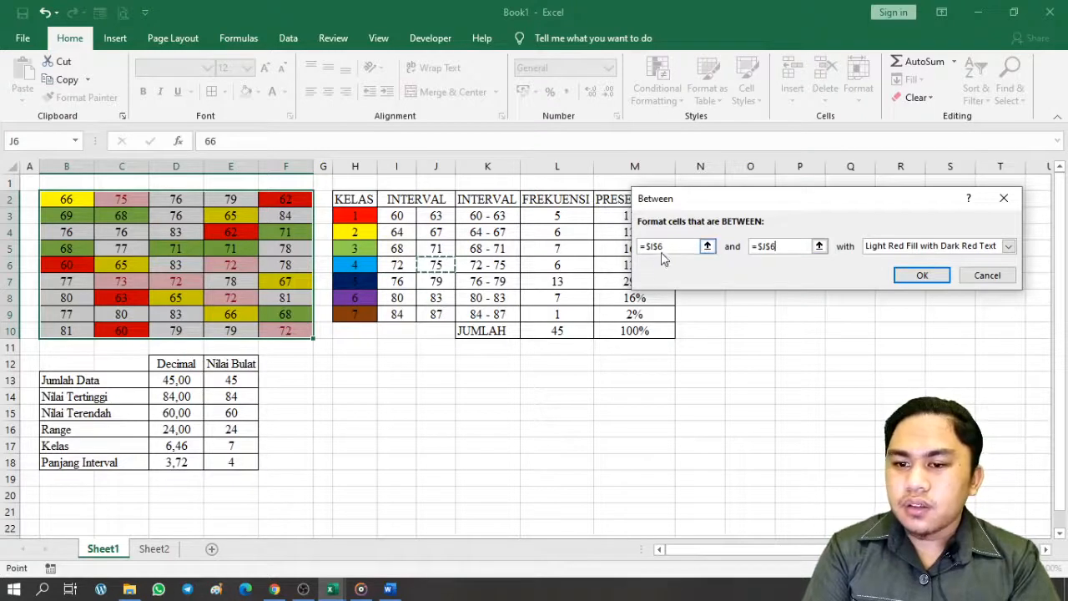
pyautogui.moveTo(661, 253); pyautogui.dragTo(639, 247)
pyautogui.press('BackSpace')
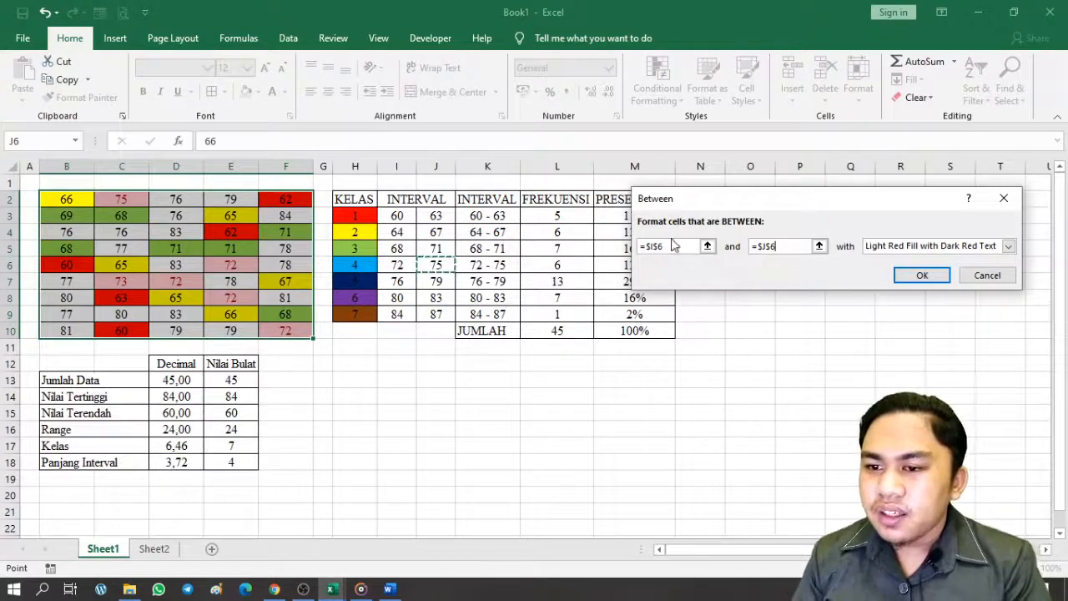
pyautogui.moveTo(732, 208); pyautogui.dragTo(669, 350)
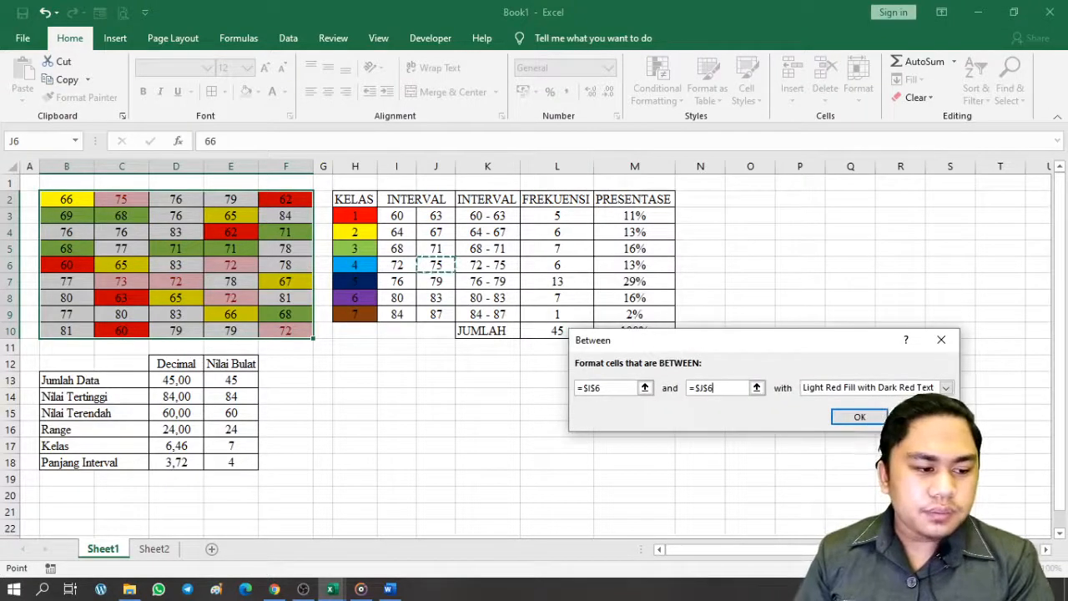
pyautogui.press('Return')
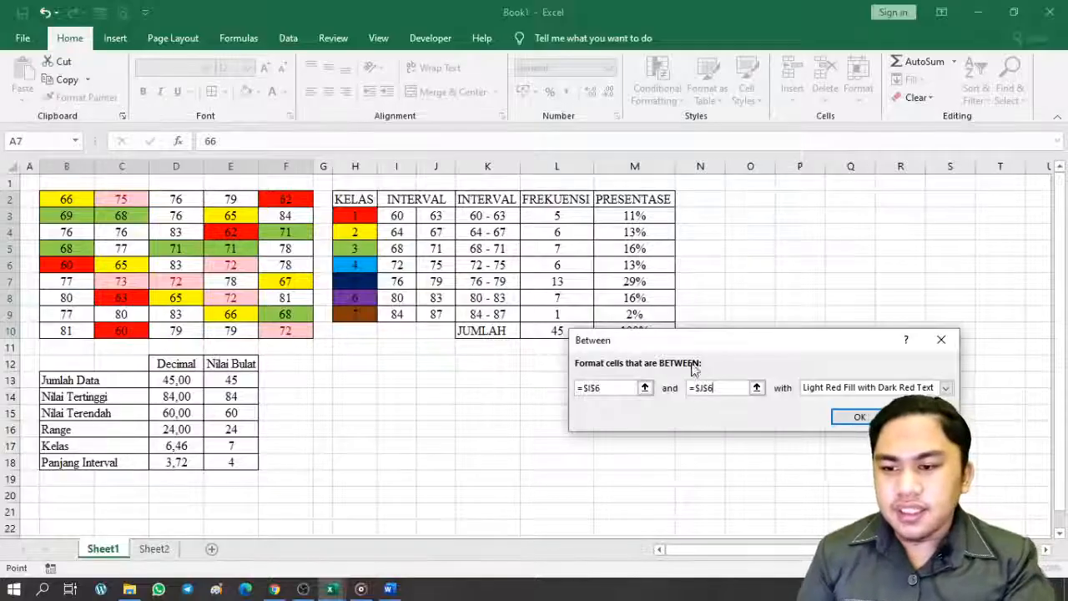
pyautogui.moveTo(682, 348); pyautogui.dragTo(704, 293)
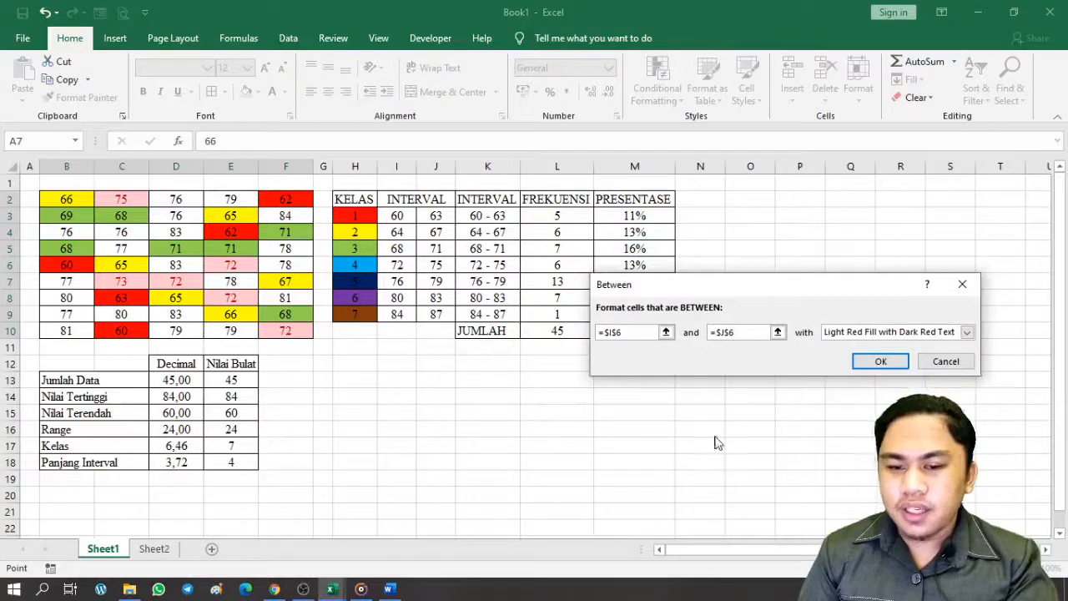
# Give the rule a custom light blue fill and apply it to scores 72–75
pyautogui.click(885, 331)
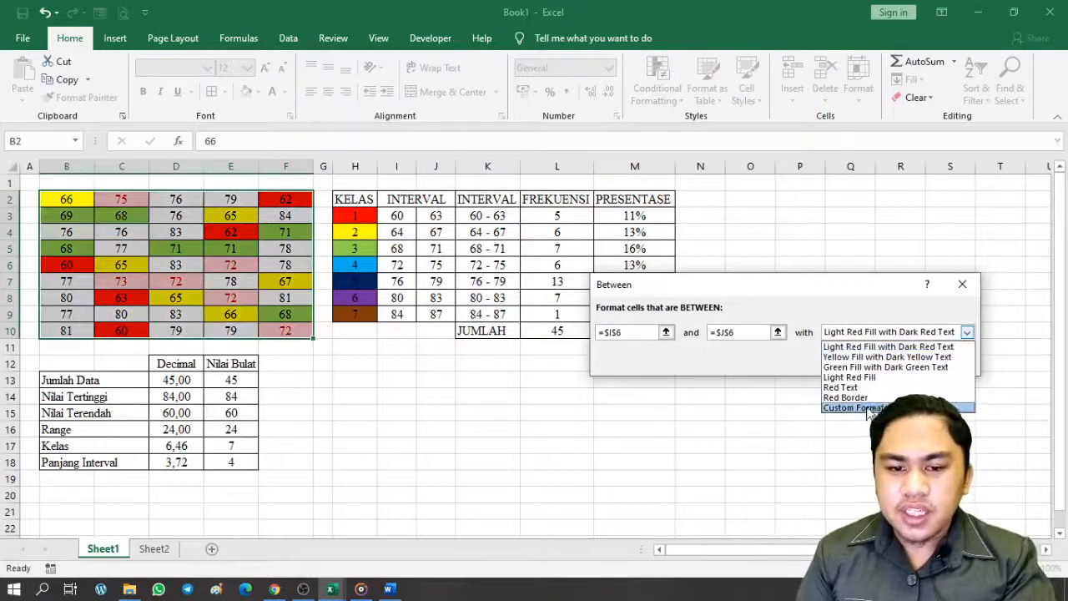
pyautogui.click(859, 408)
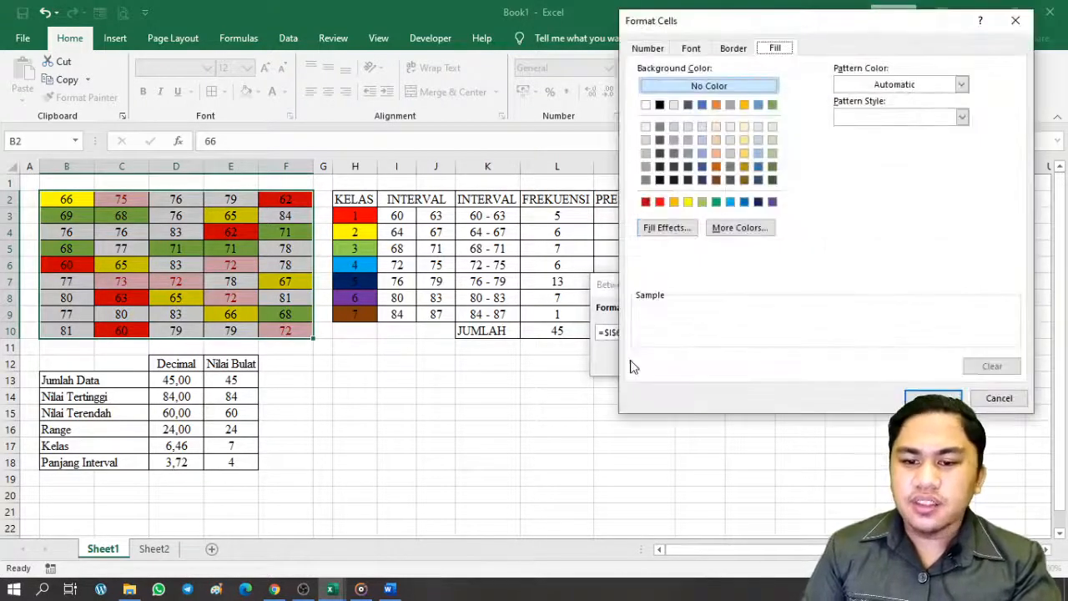
pyautogui.click(730, 202)
pyautogui.click(932, 398)
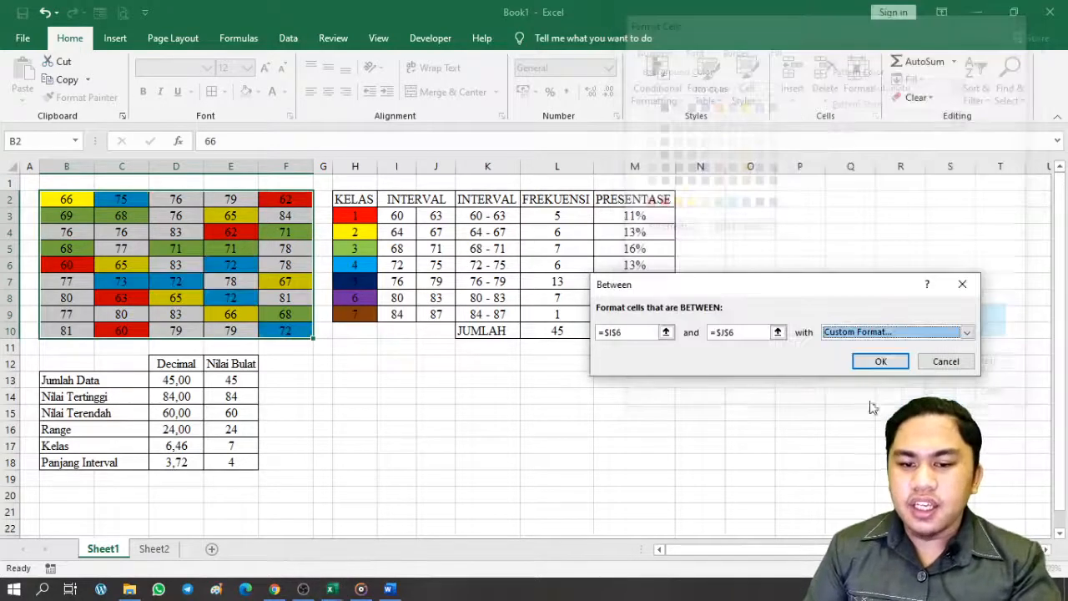
pyautogui.click(880, 361)
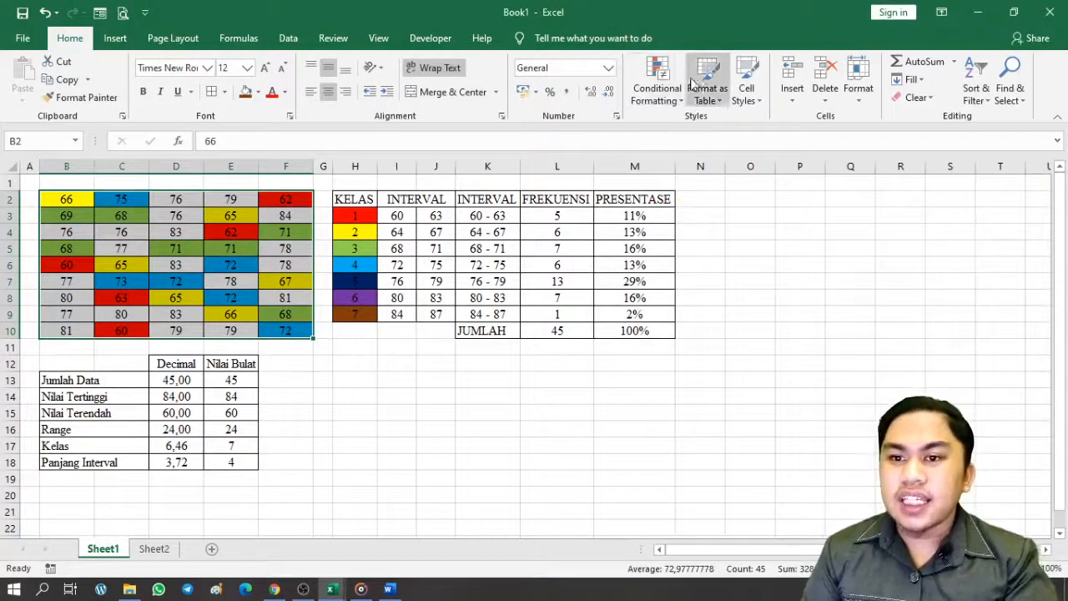
pyautogui.click(656, 88)
# Start a fifth Between highlight rule bounded by =$I$7 and =$J$7
pyautogui.moveTo(675, 125)
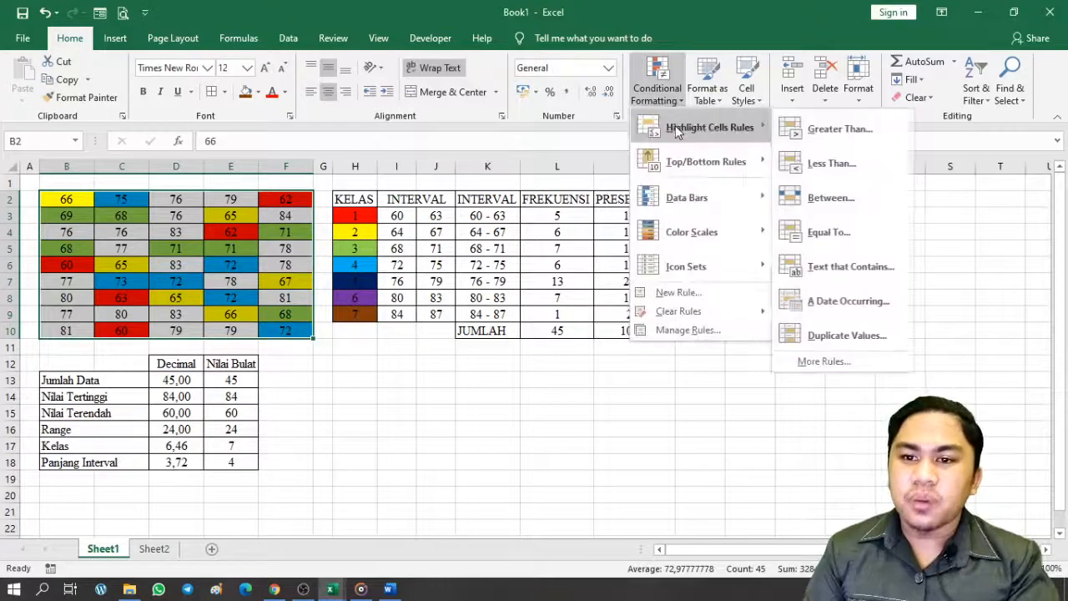
pyautogui.click(818, 194)
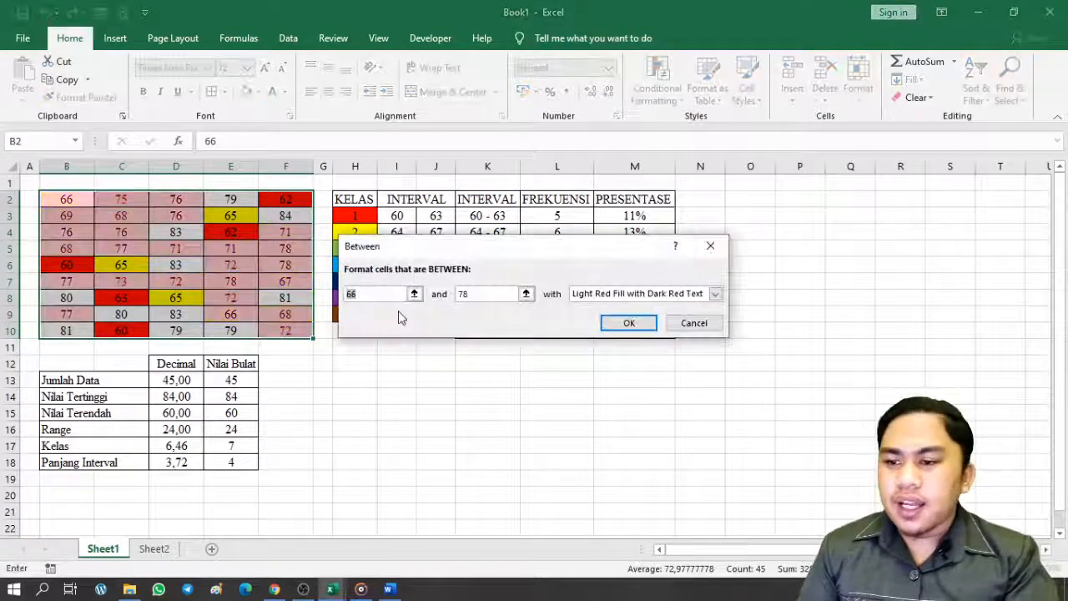
pyautogui.moveTo(454, 248); pyautogui.dragTo(697, 227)
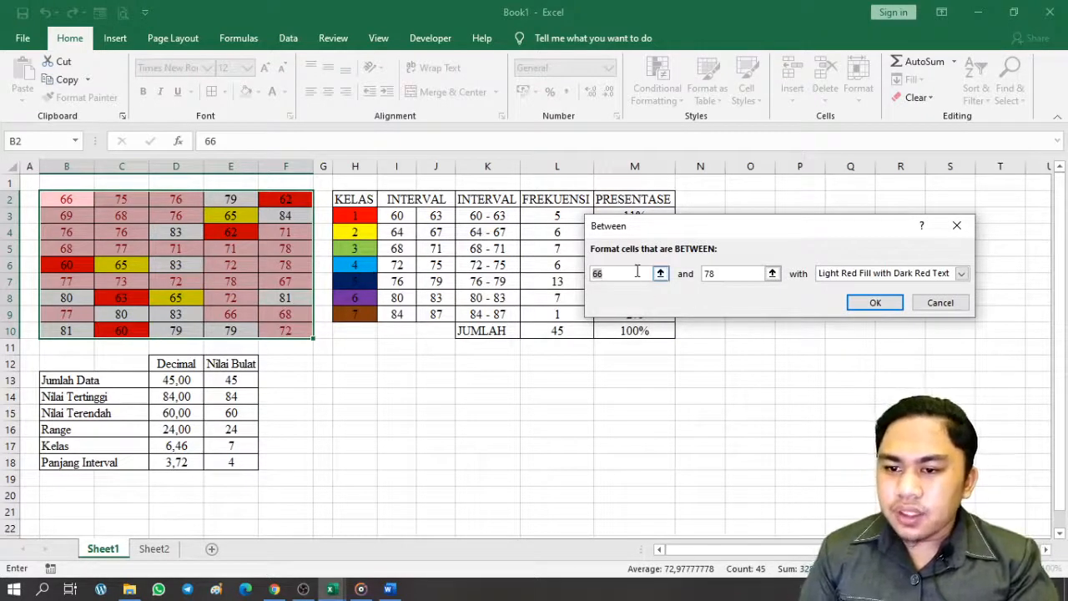
pyautogui.press('BackSpace')
pyautogui.click(395, 287)
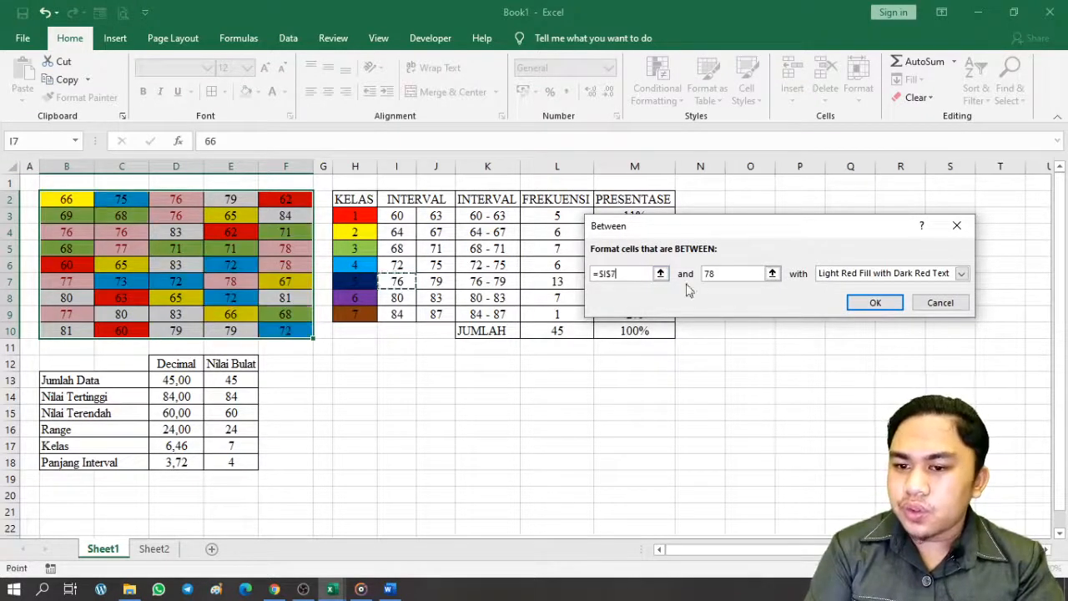
pyautogui.moveTo(728, 274); pyautogui.dragTo(700, 276)
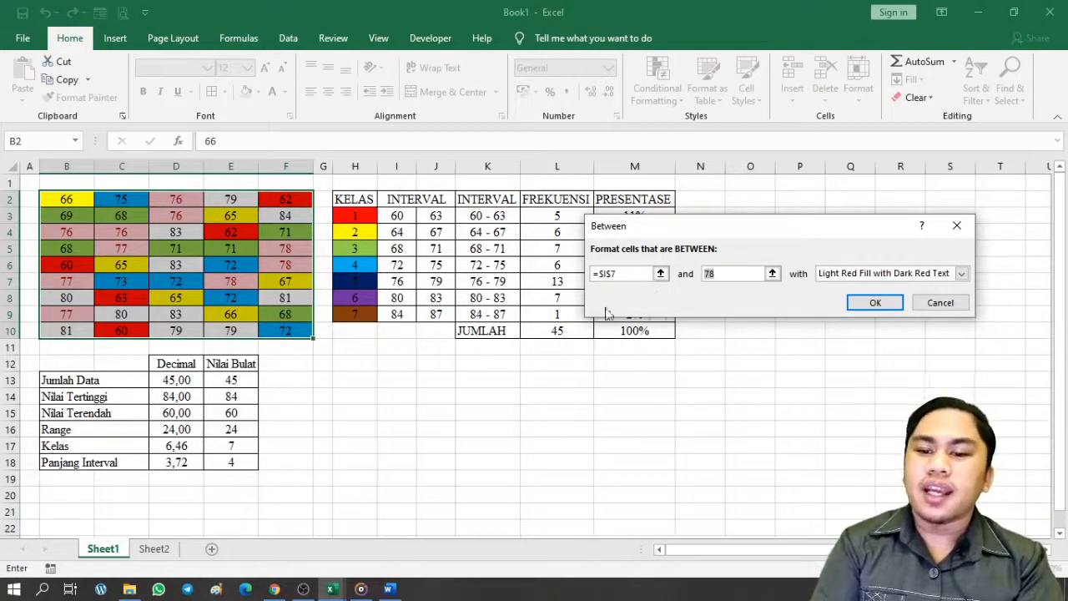
pyautogui.press('BackSpace')
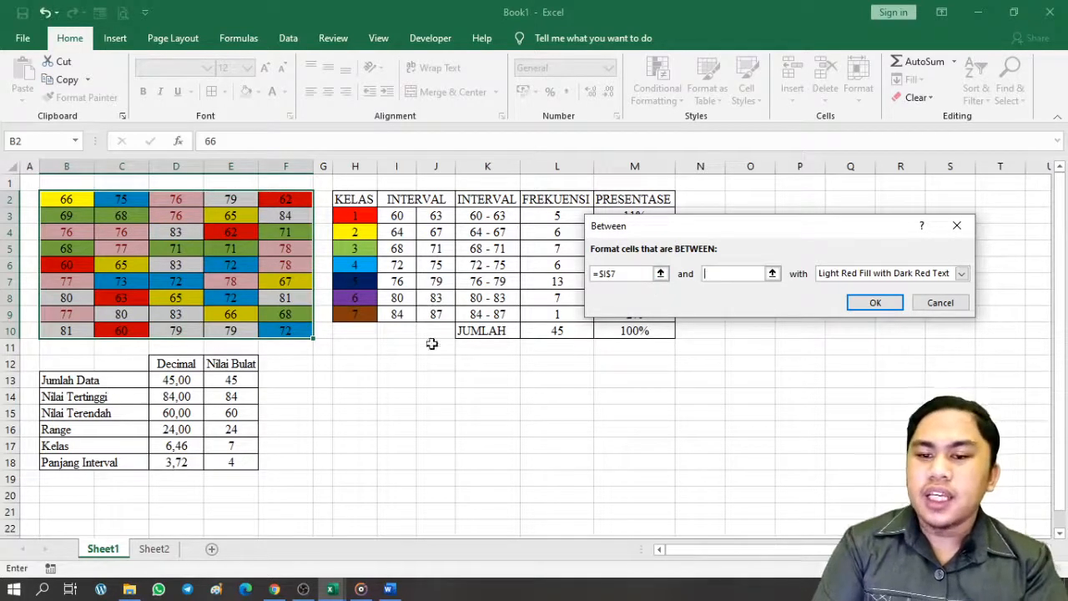
pyautogui.click(449, 281)
# Choose a custom dark navy fill for the rule
pyautogui.click(884, 274)
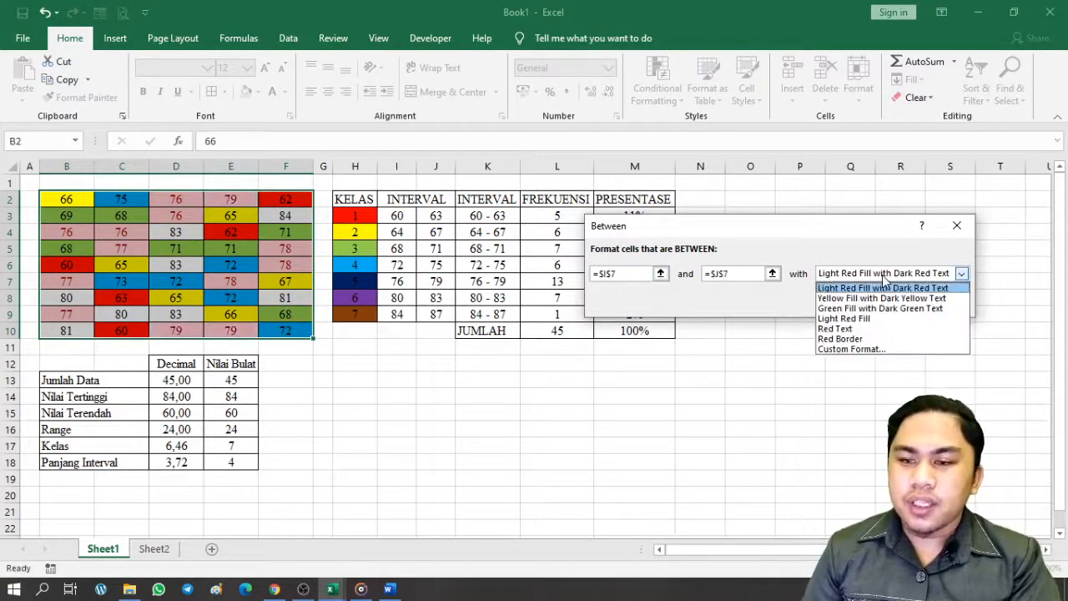
pyautogui.click(856, 350)
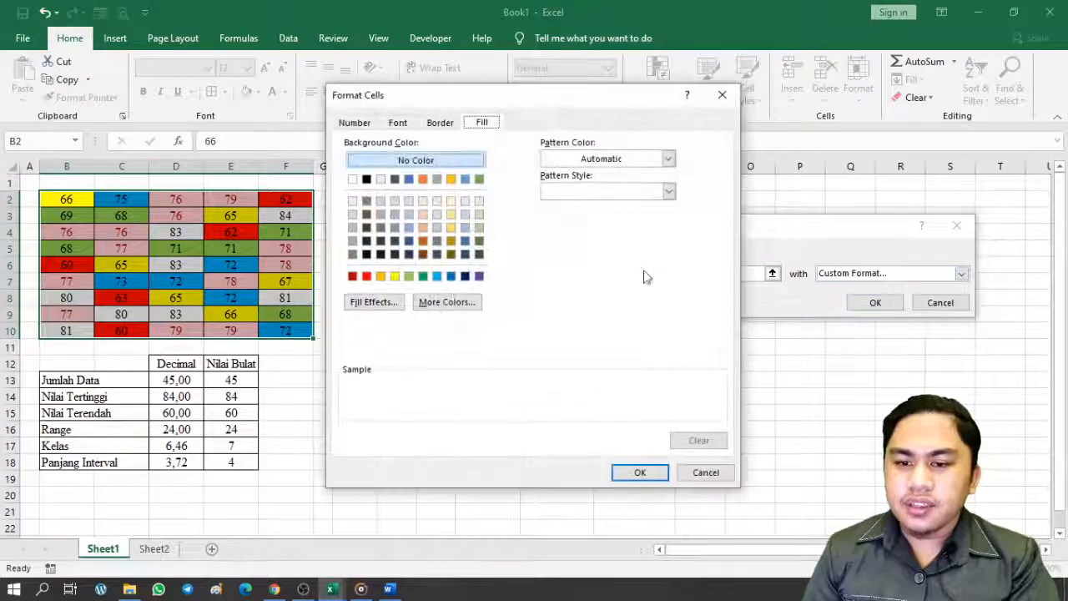
pyautogui.click(465, 279)
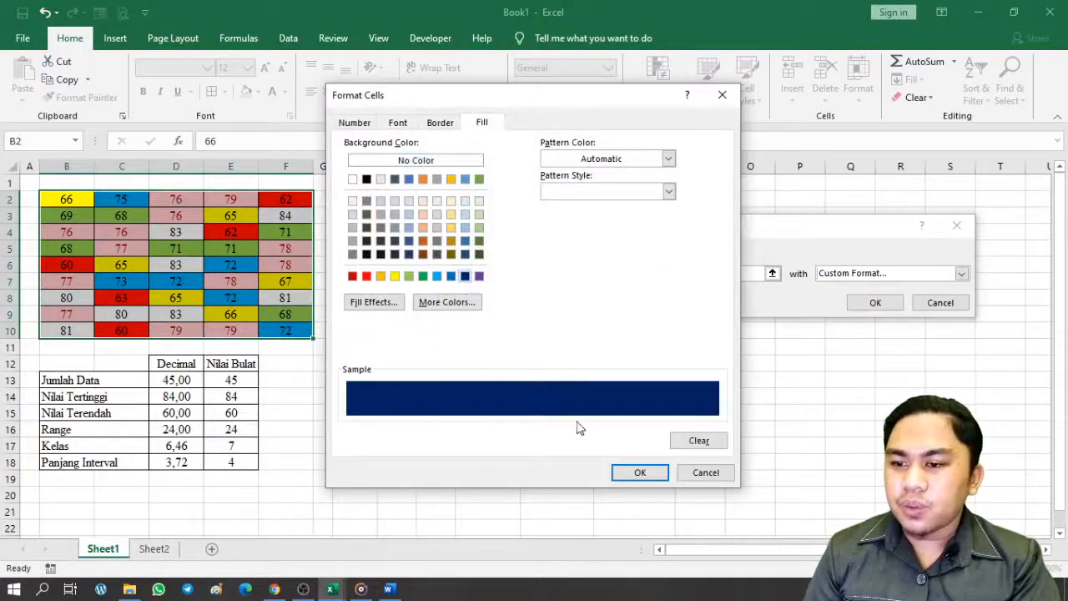
pyautogui.click(634, 473)
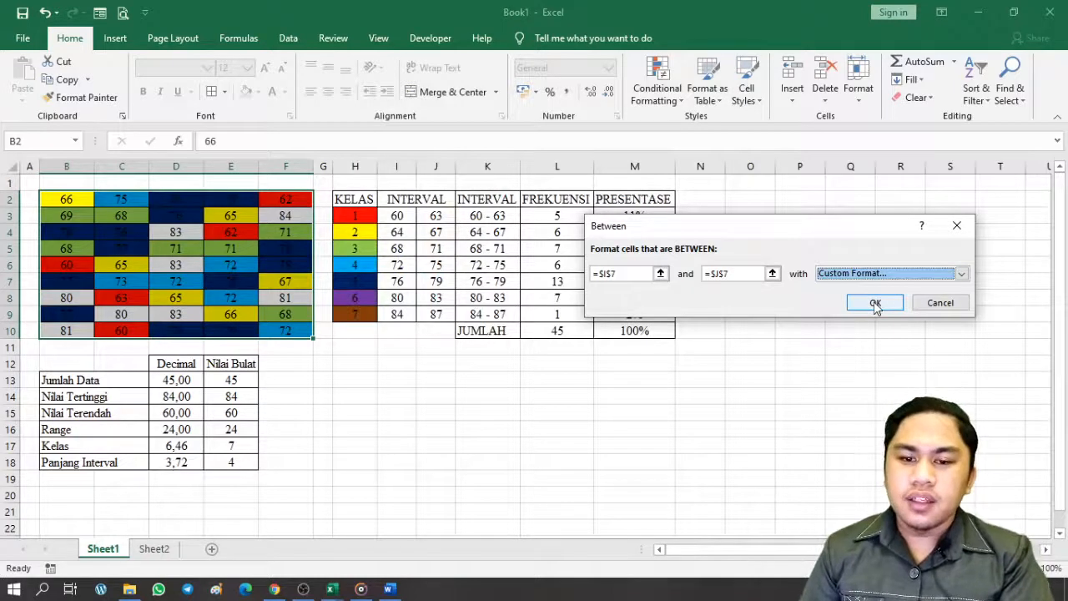
# Review the custom format's Font, Border and Number options, keep the navy fill, and apply the rule
pyautogui.click(927, 277)
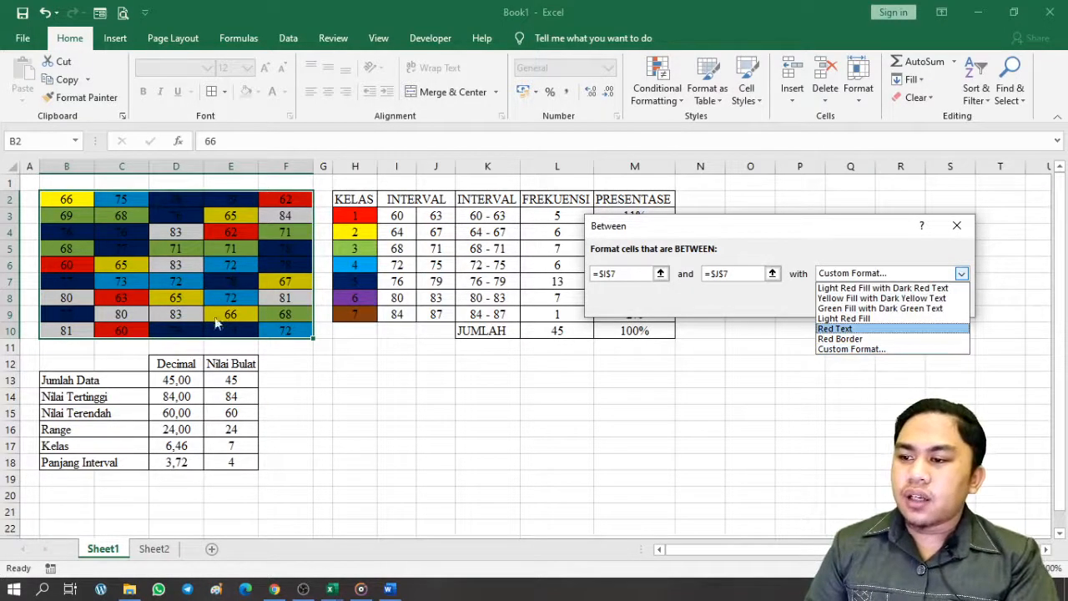
pyautogui.click(853, 349)
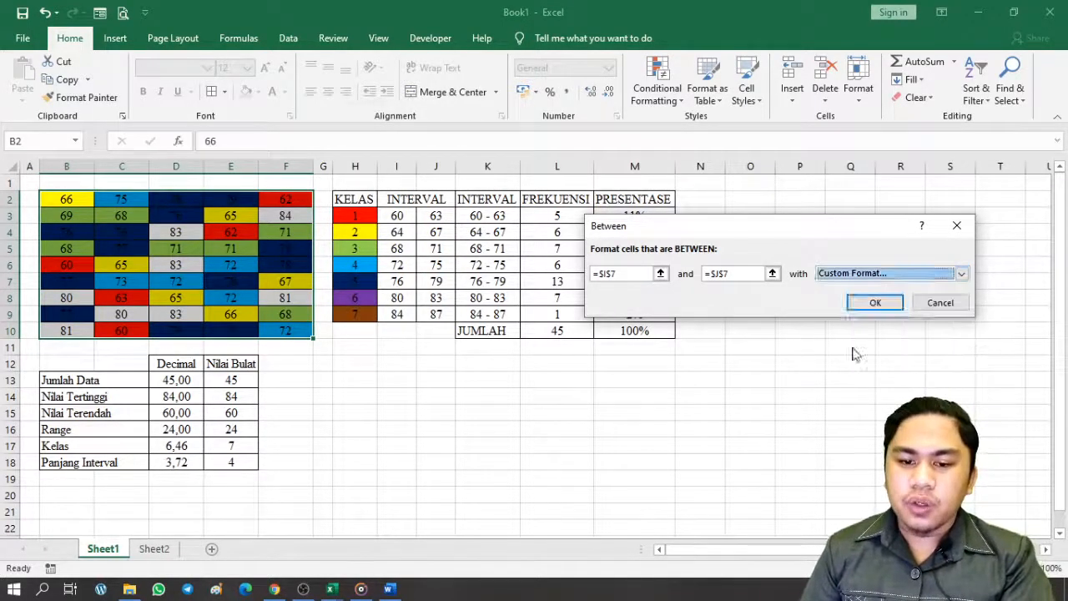
pyautogui.click(405, 125)
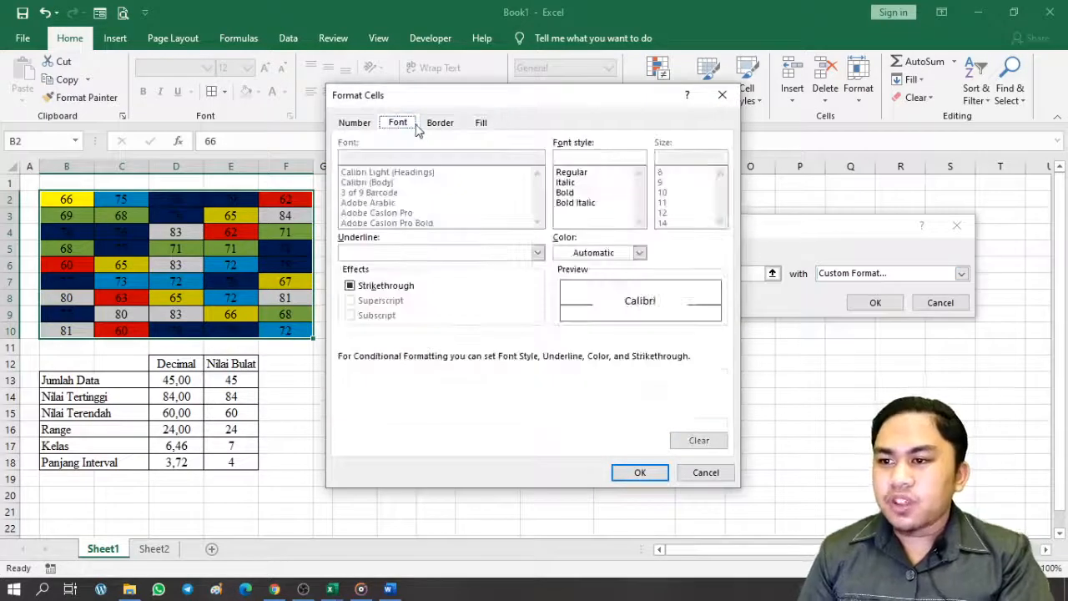
pyautogui.click(436, 125)
pyautogui.click(354, 124)
pyautogui.click(398, 123)
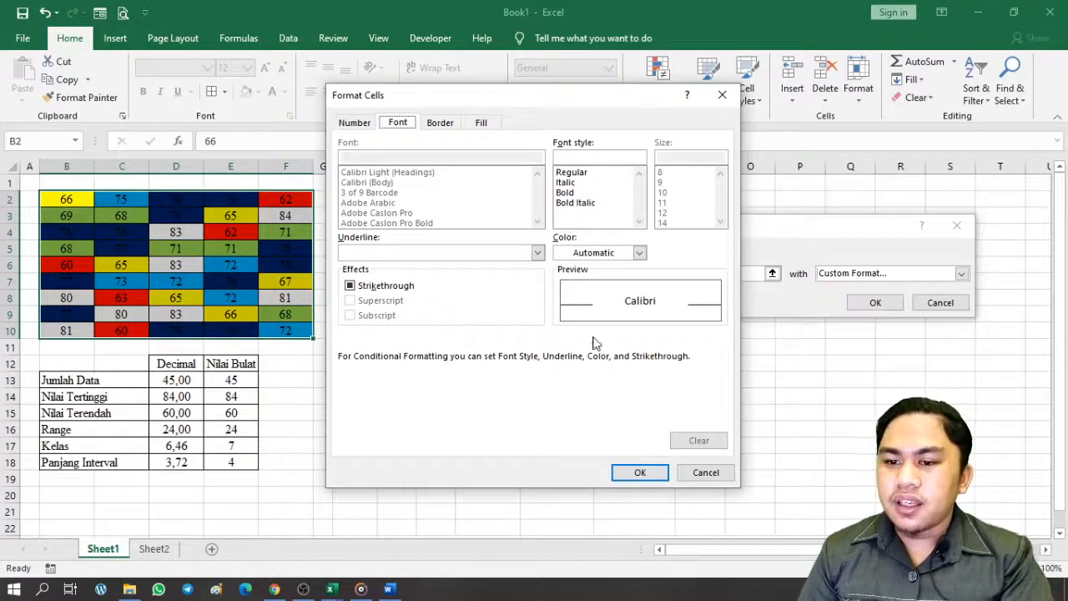
pyautogui.click(450, 126)
pyautogui.click(499, 125)
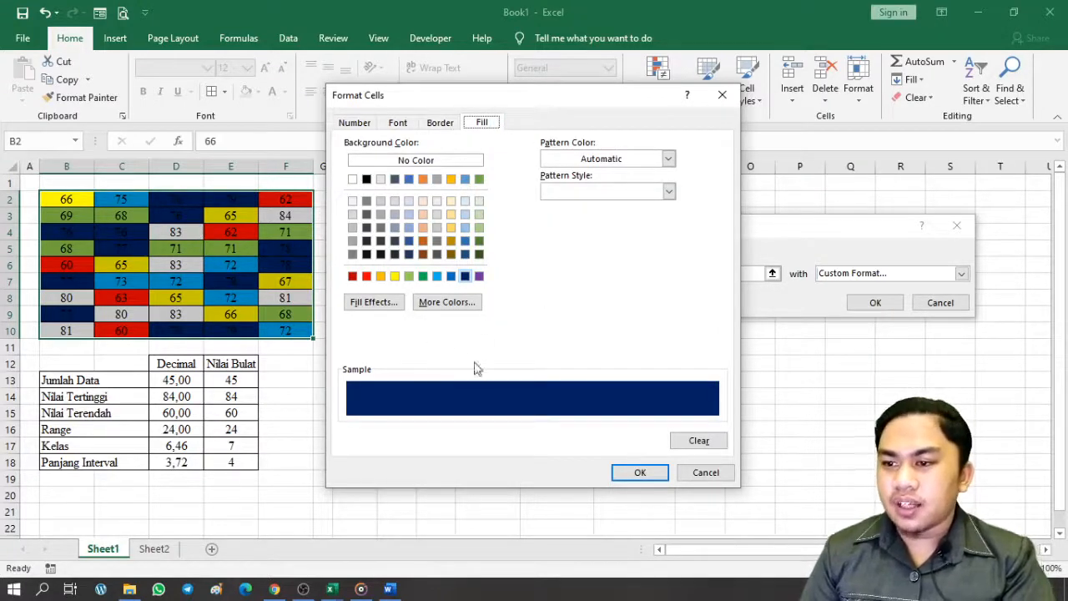
pyautogui.click(641, 473)
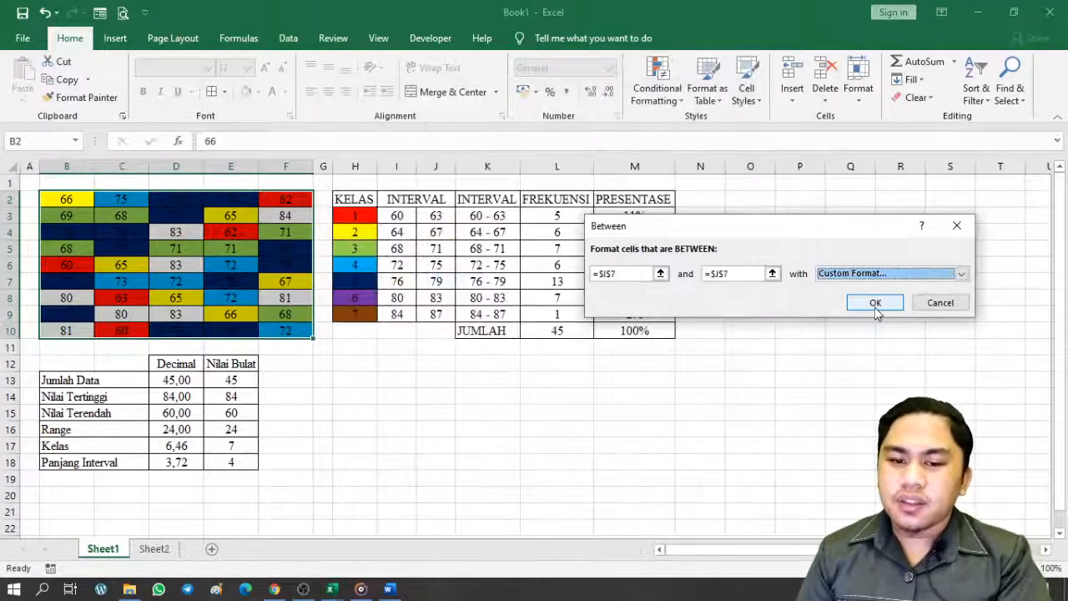
pyautogui.click(874, 303)
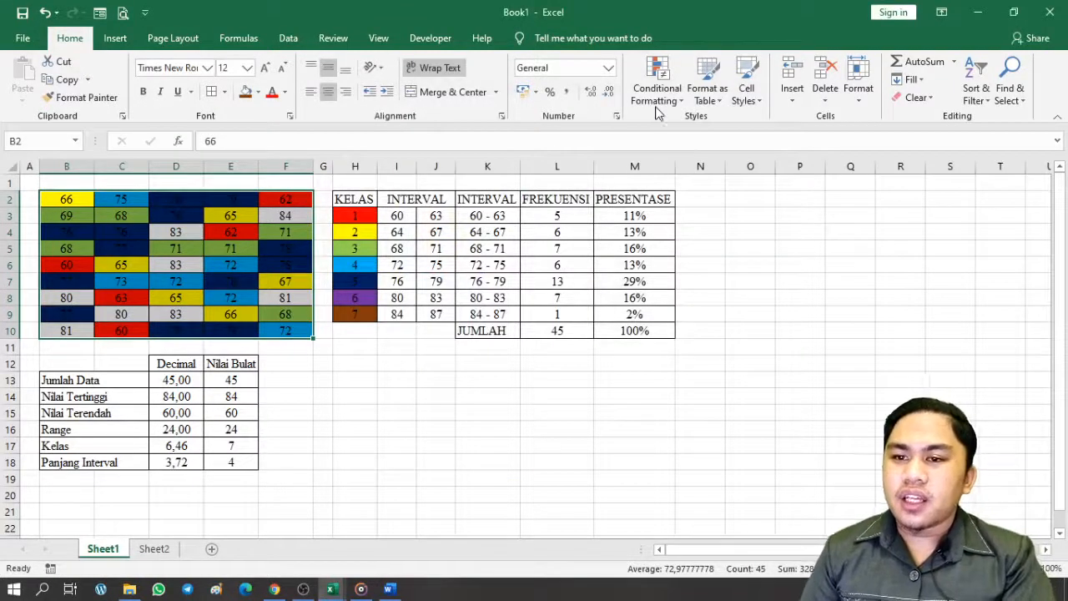
# Start a sixth Between highlight rule bounded by cells I8 and J8
pyautogui.click(657, 107)
pyautogui.moveTo(710, 128)
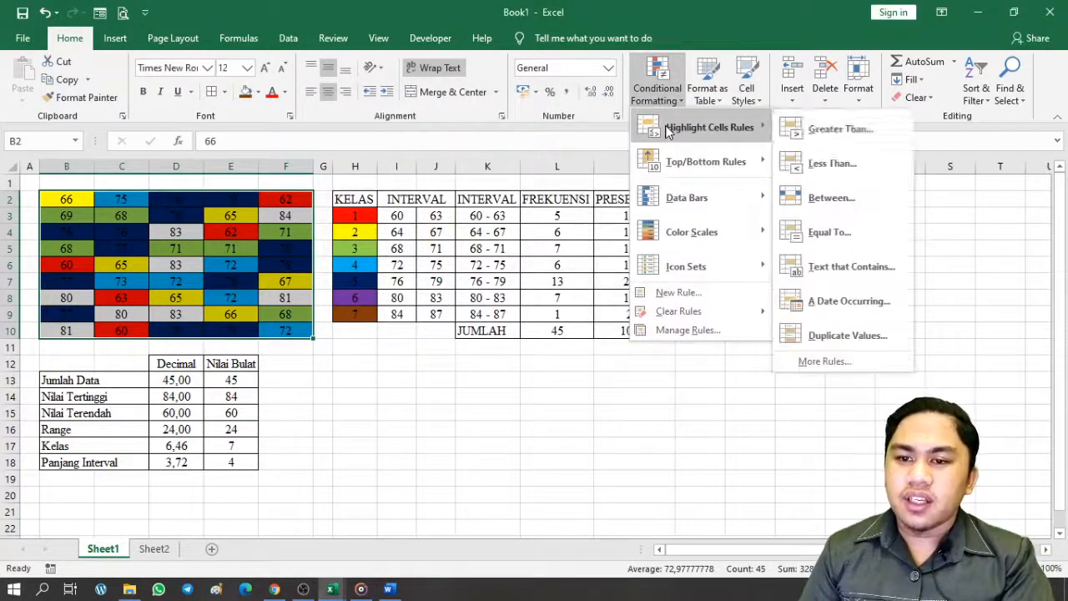
pyautogui.click(838, 202)
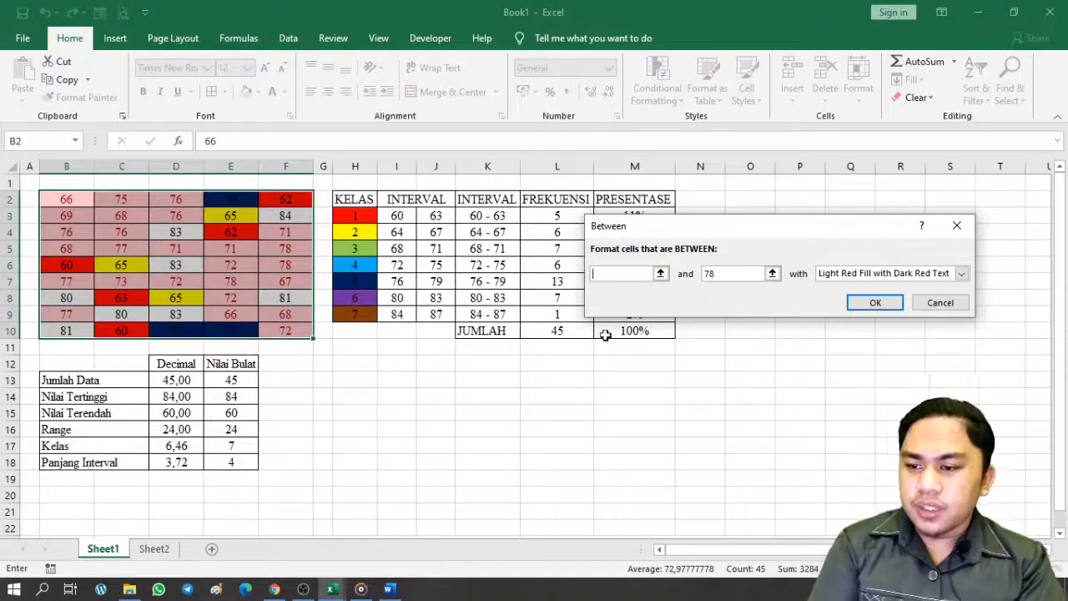
pyautogui.click(398, 298)
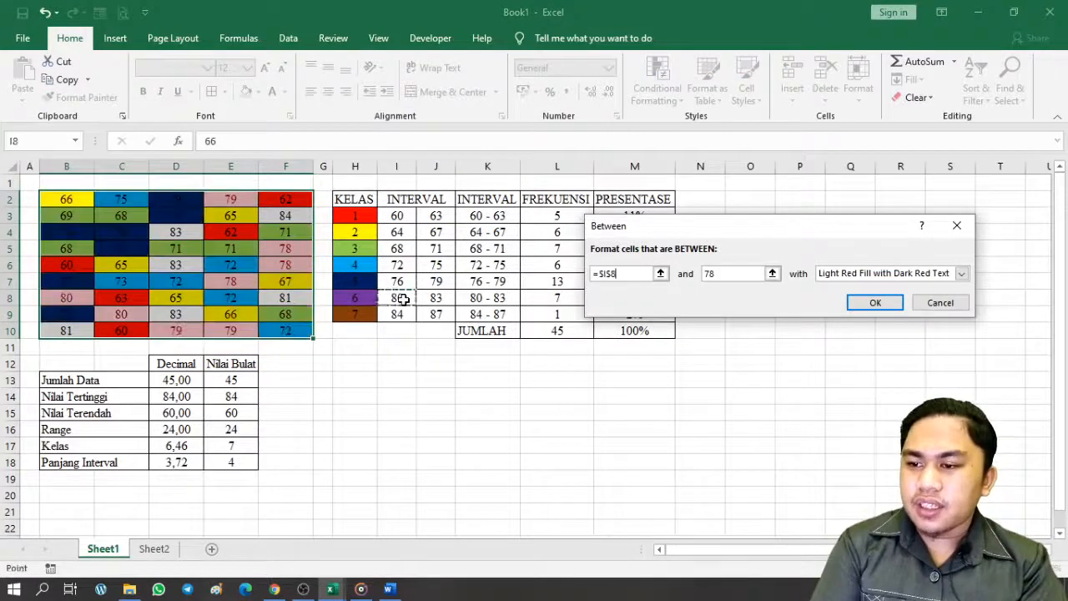
pyautogui.doubleClick(735, 273)
pyautogui.press('BackSpace')
pyautogui.click(445, 301)
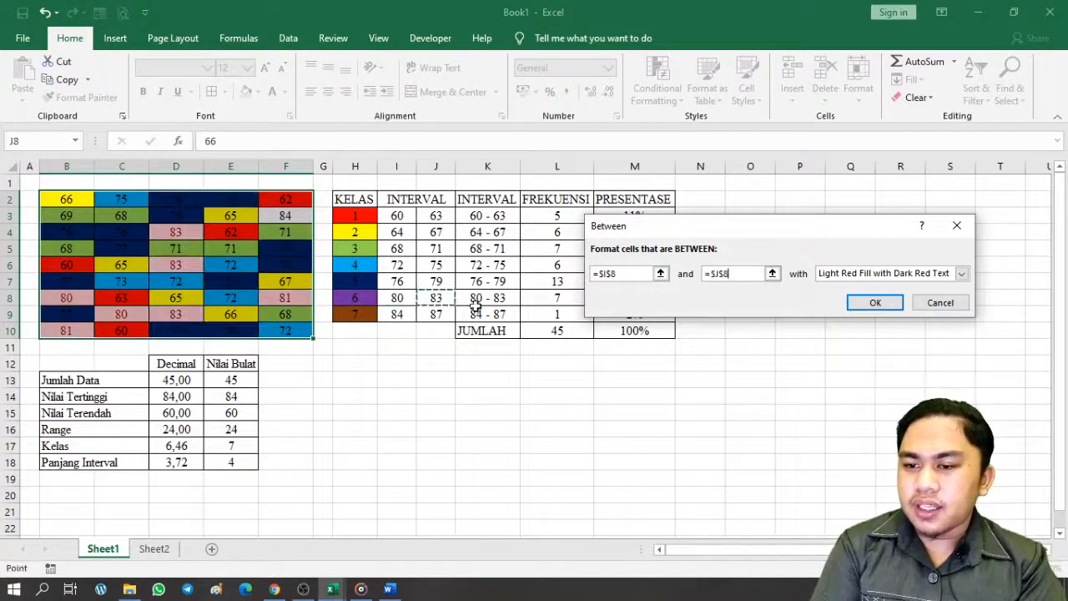
# Give the rule a custom purple fill and apply it to scores 80–83
pyautogui.click(891, 276)
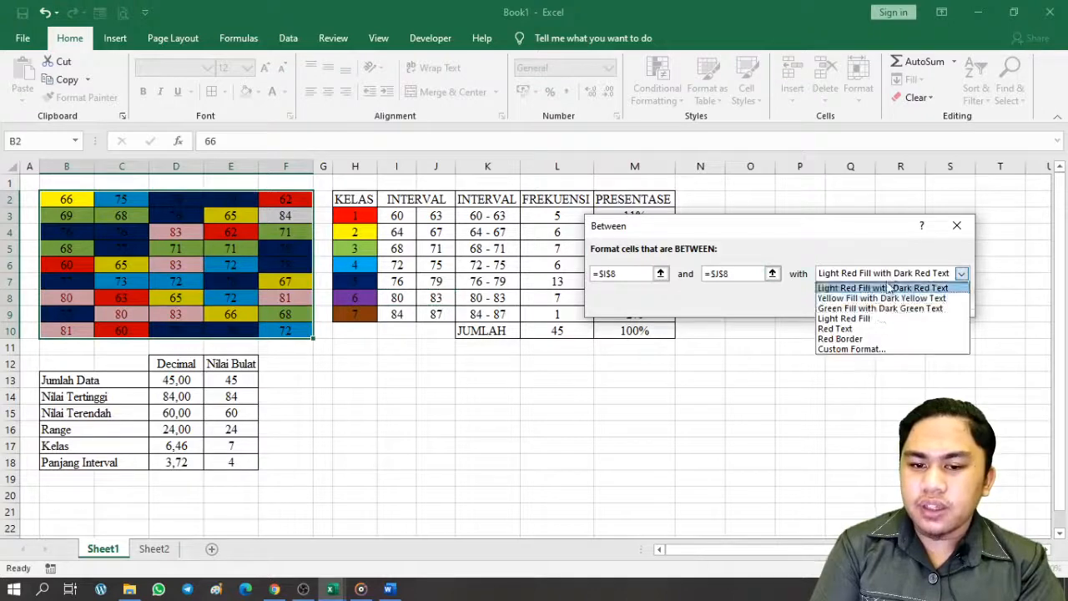
pyautogui.click(868, 349)
pyautogui.click(726, 229)
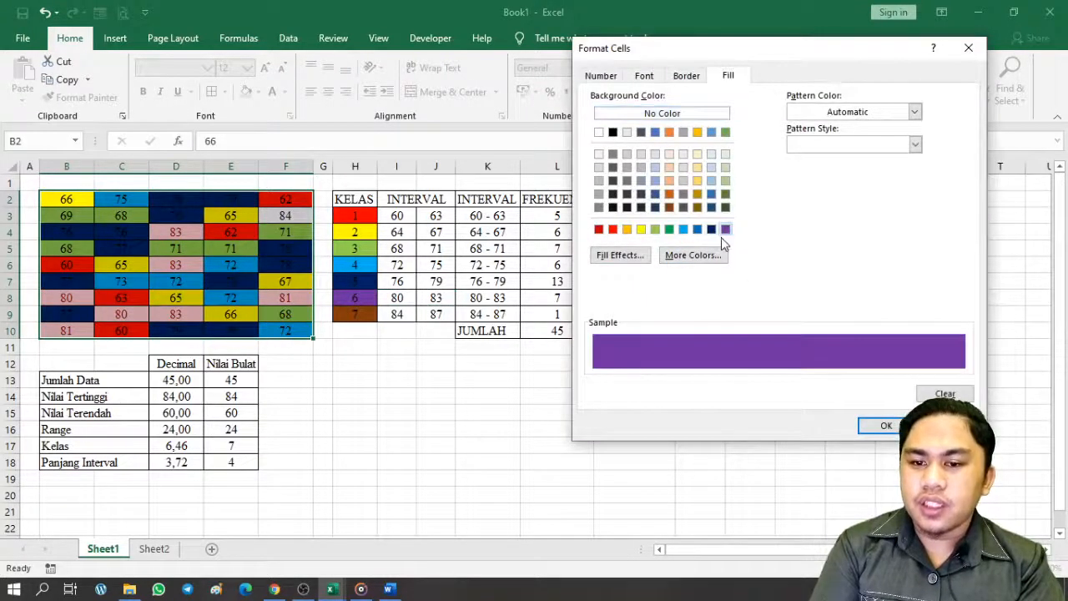
pyautogui.click(883, 426)
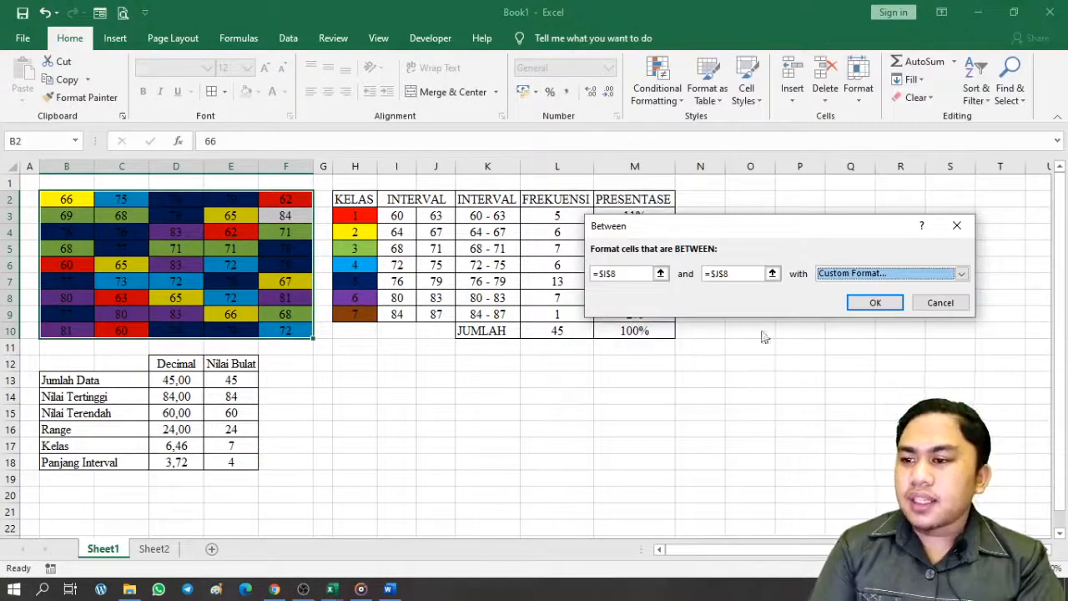
pyautogui.click(883, 304)
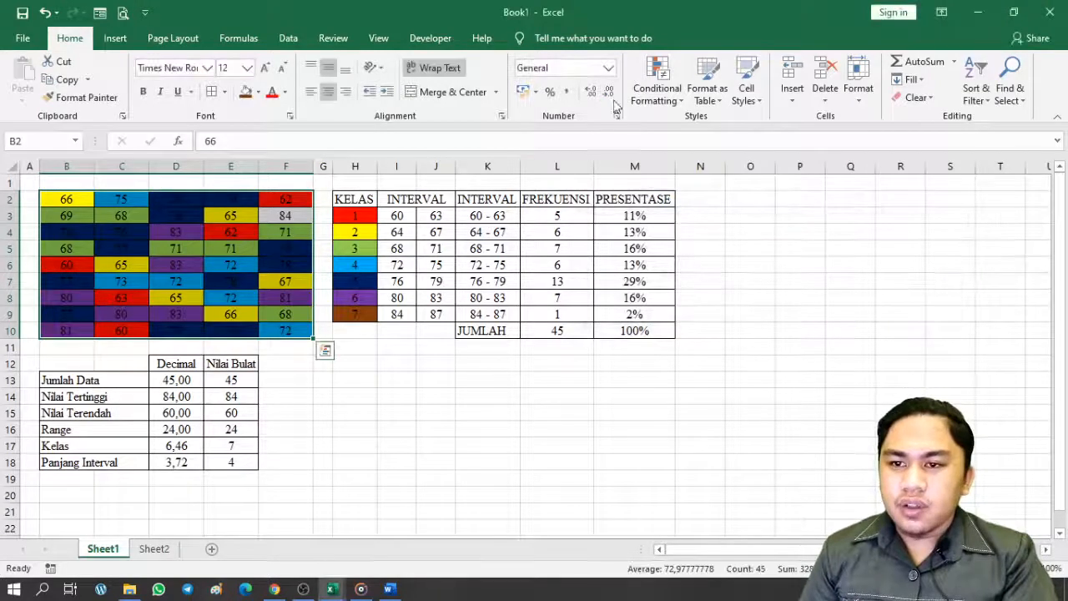
pyautogui.click(657, 87)
# Start a seventh Between highlight rule bounded by cells I9 and J9
pyautogui.moveTo(710, 127)
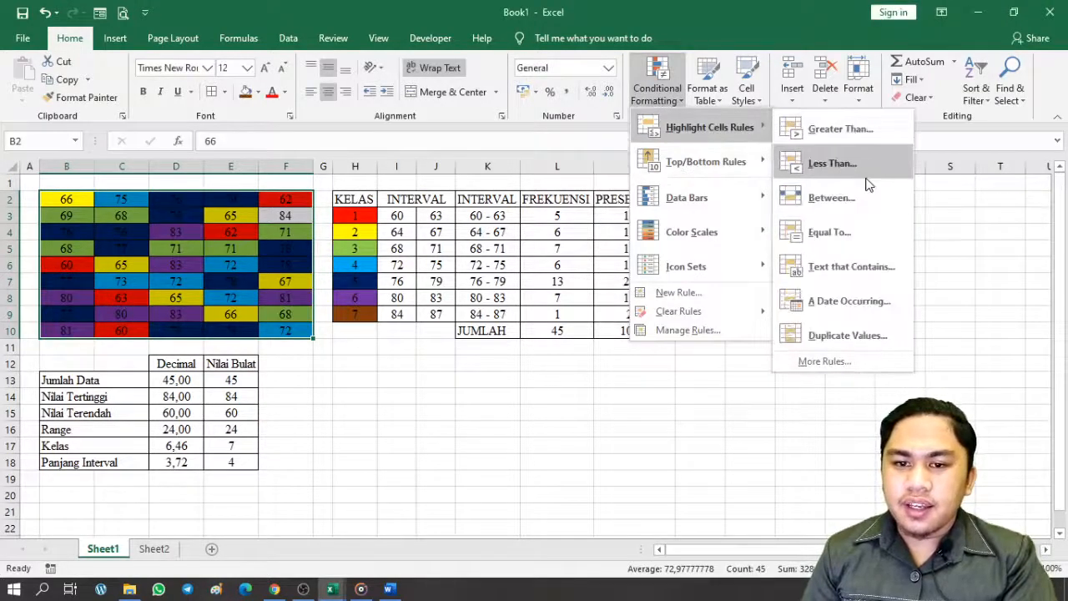
pyautogui.click(864, 198)
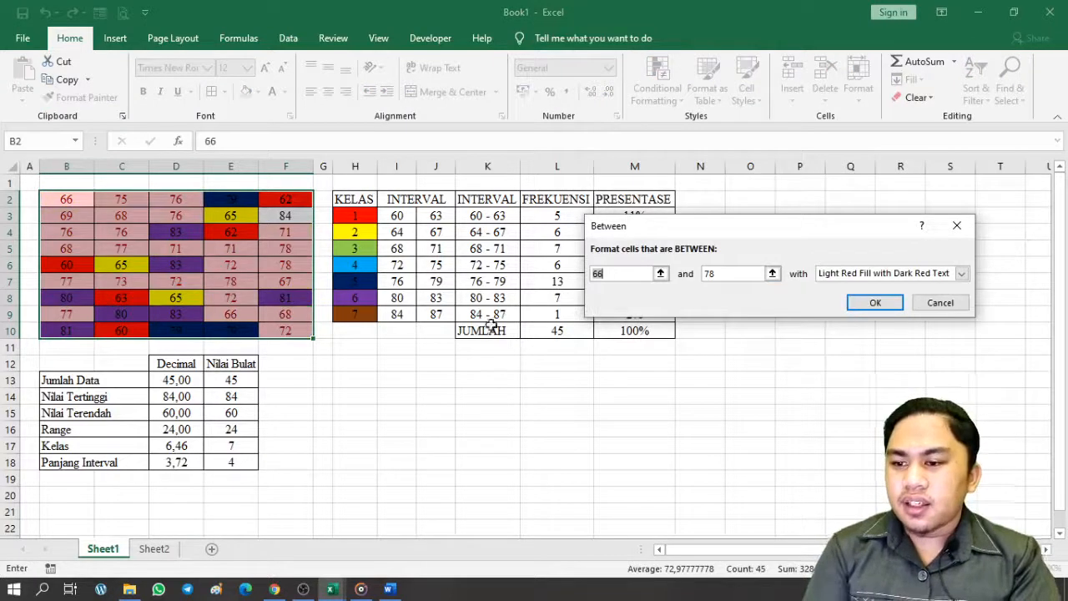
pyautogui.press('BackSpace')
pyautogui.click(400, 314)
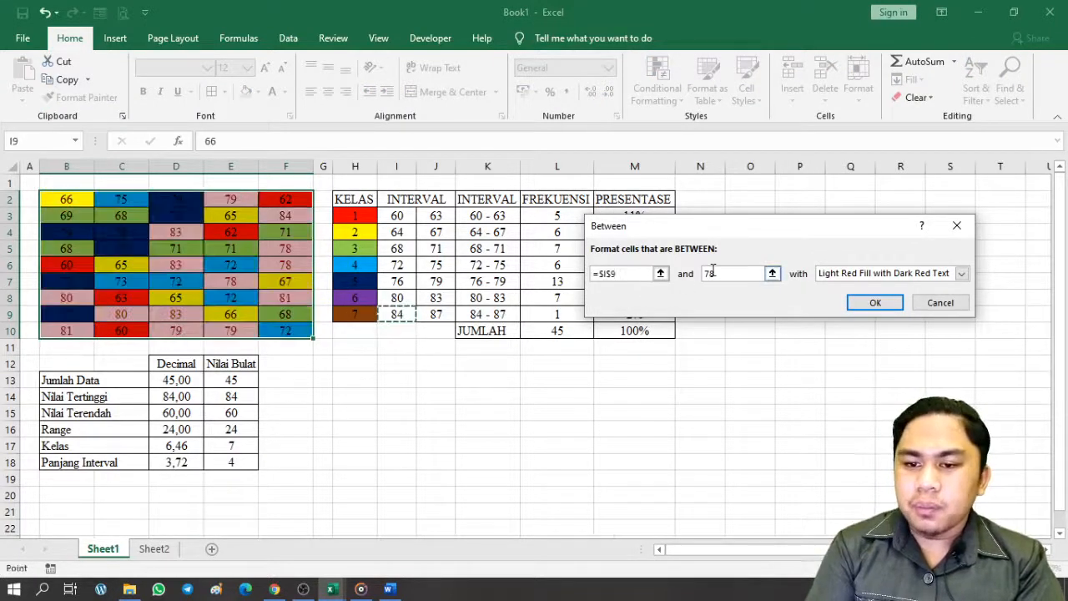
pyautogui.doubleClick(707, 275)
pyautogui.click(440, 315)
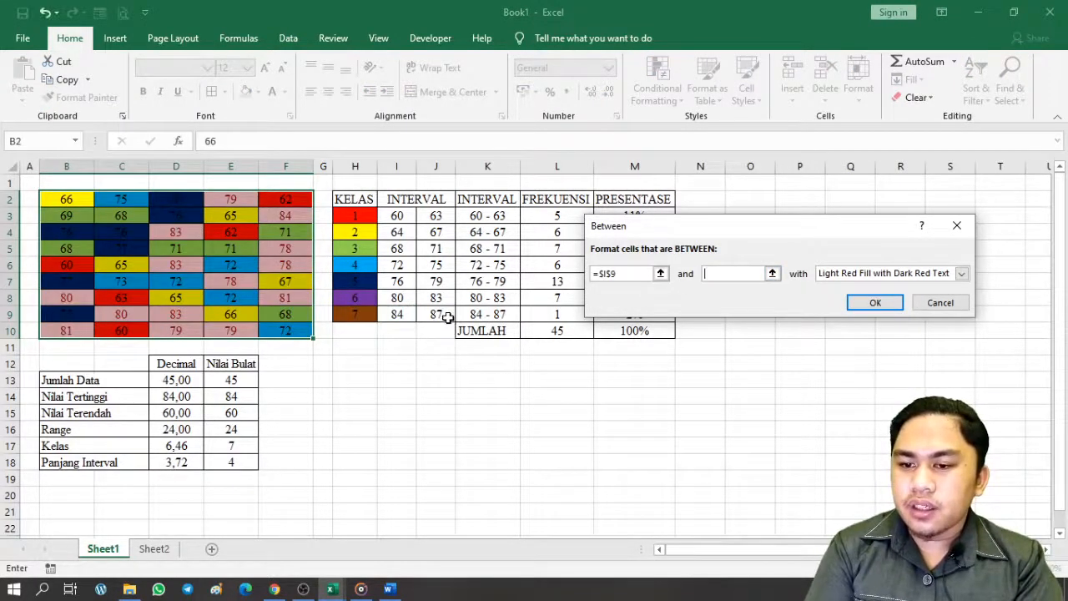
# Give the rule a custom brown fill, apply it, and deselect to view the colours
pyautogui.click(887, 273)
pyautogui.click(871, 350)
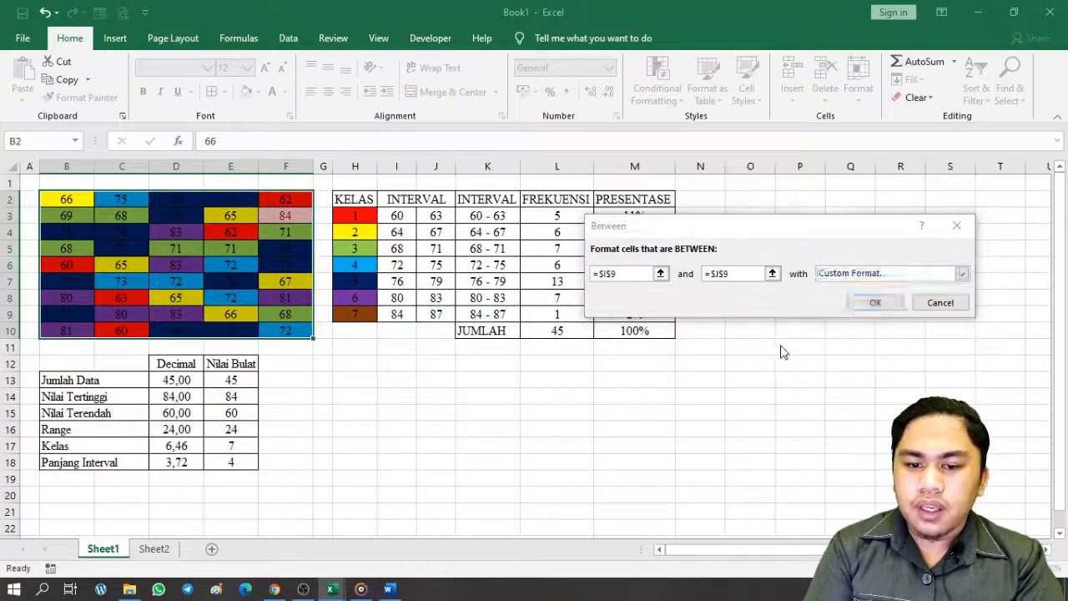
pyautogui.click(669, 208)
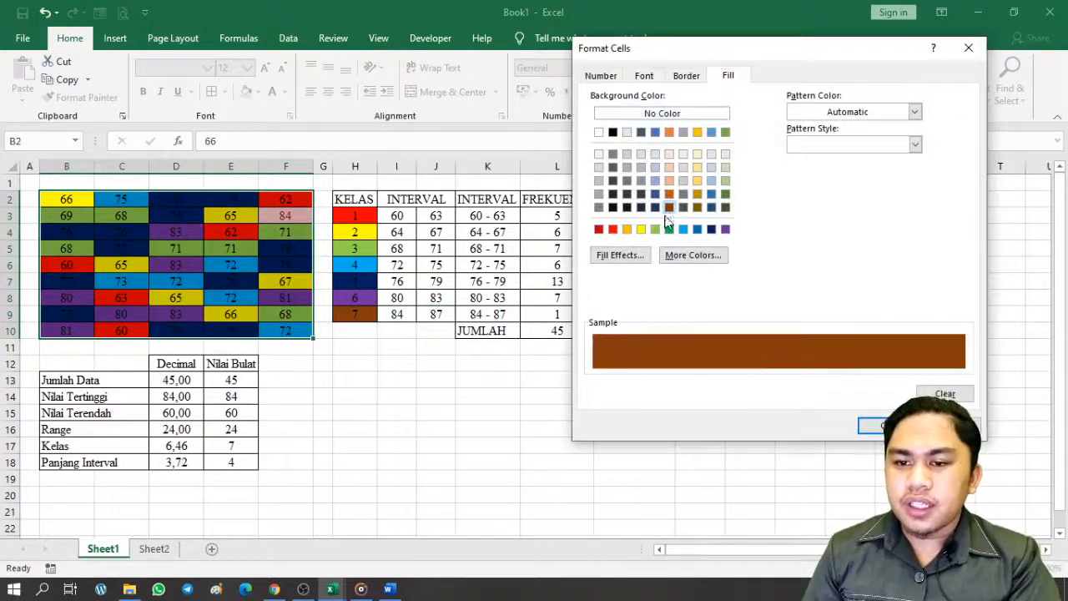
pyautogui.click(875, 426)
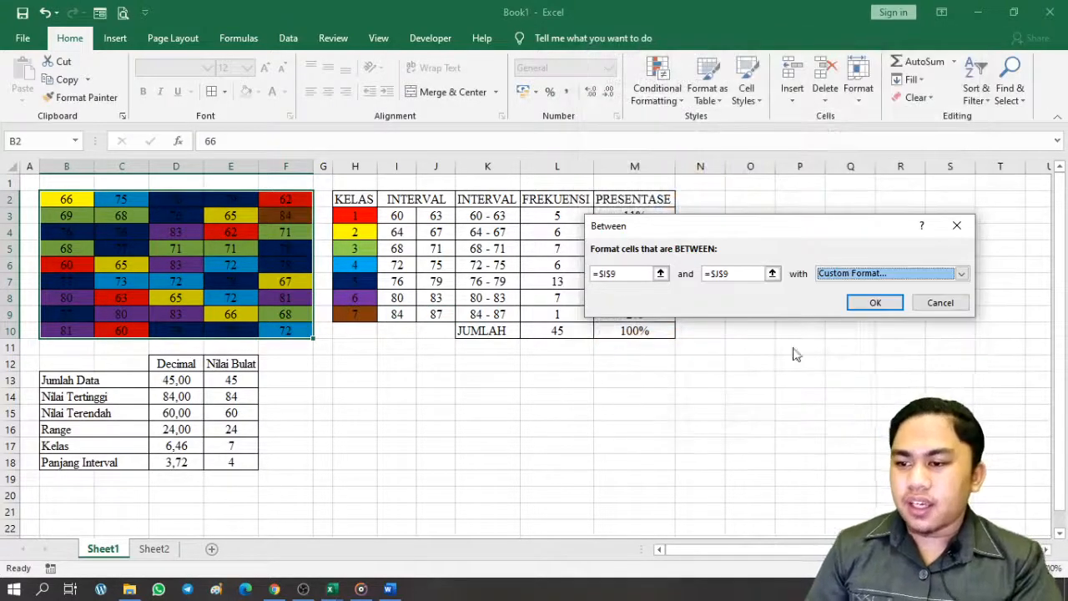
pyautogui.click(875, 302)
pyautogui.click(743, 348)
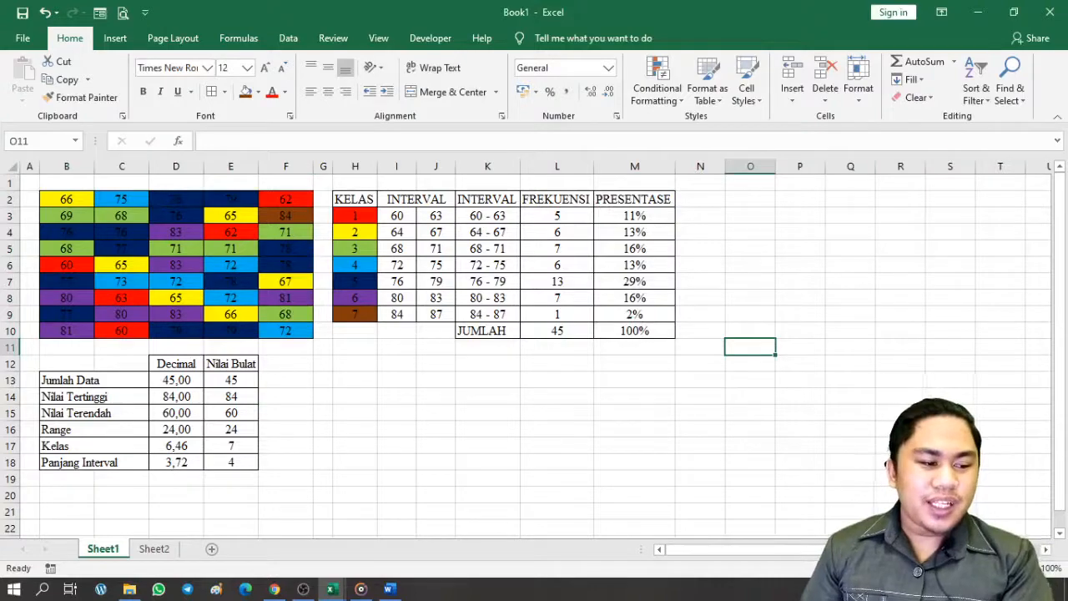
# Select KELAS H2:H9 plus FREKUENSI and PRESENTASE L2:M9 as chart data
pyautogui.press('super+d')
pyautogui.press('super+d')
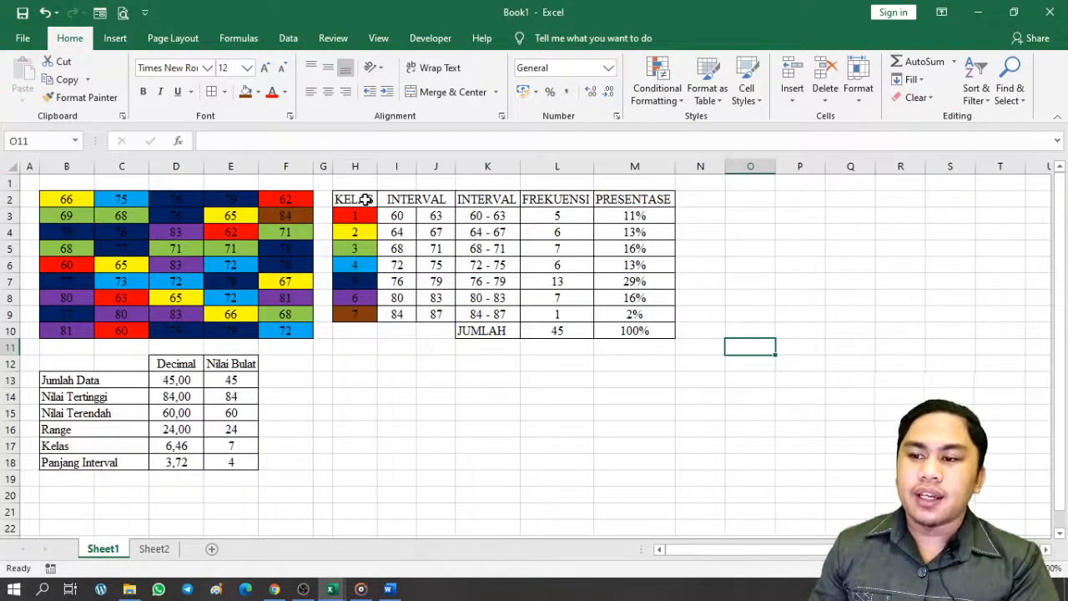
pyautogui.moveTo(365, 199); pyautogui.dragTo(365, 318)
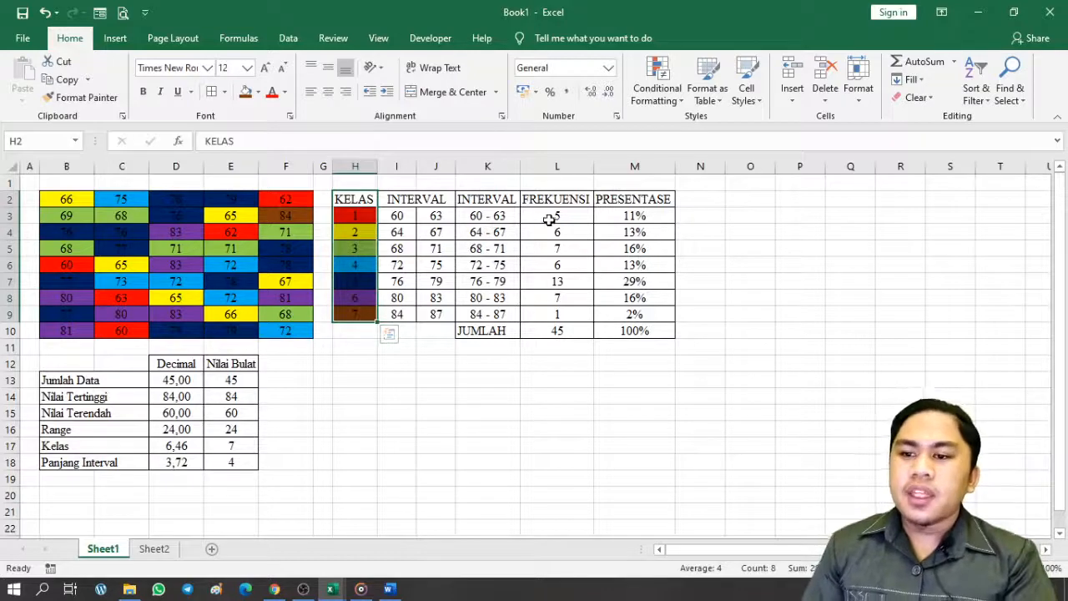
pyautogui.moveTo(559, 202); pyautogui.dragTo(560, 311)
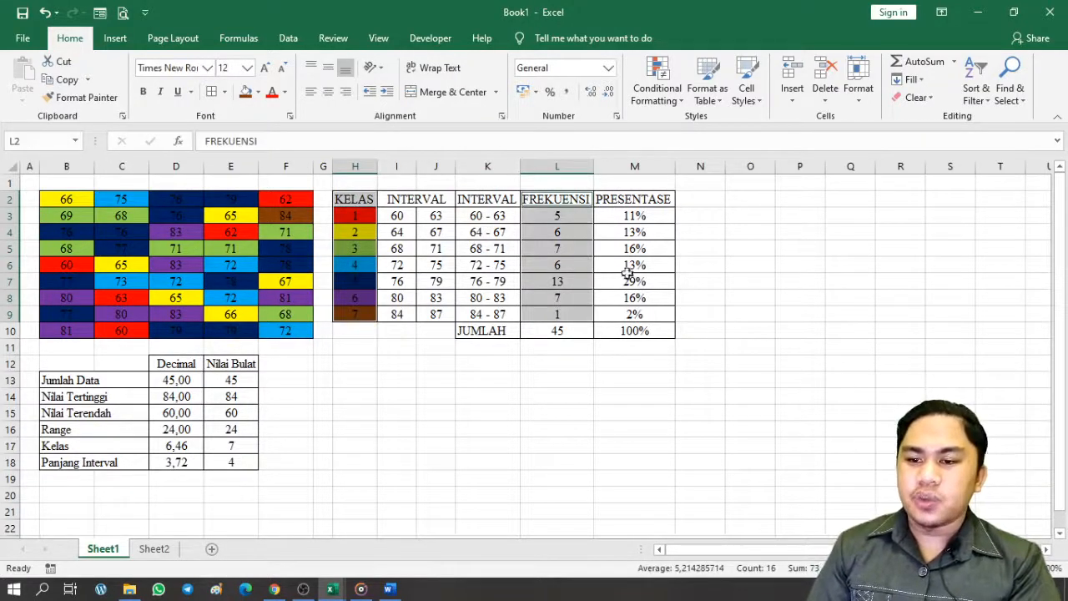
pyautogui.keyDown('ctrl'); pyautogui.click(662, 197); pyautogui.keyUp('ctrl')
pyautogui.moveTo(663, 197); pyautogui.dragTo(660, 309)
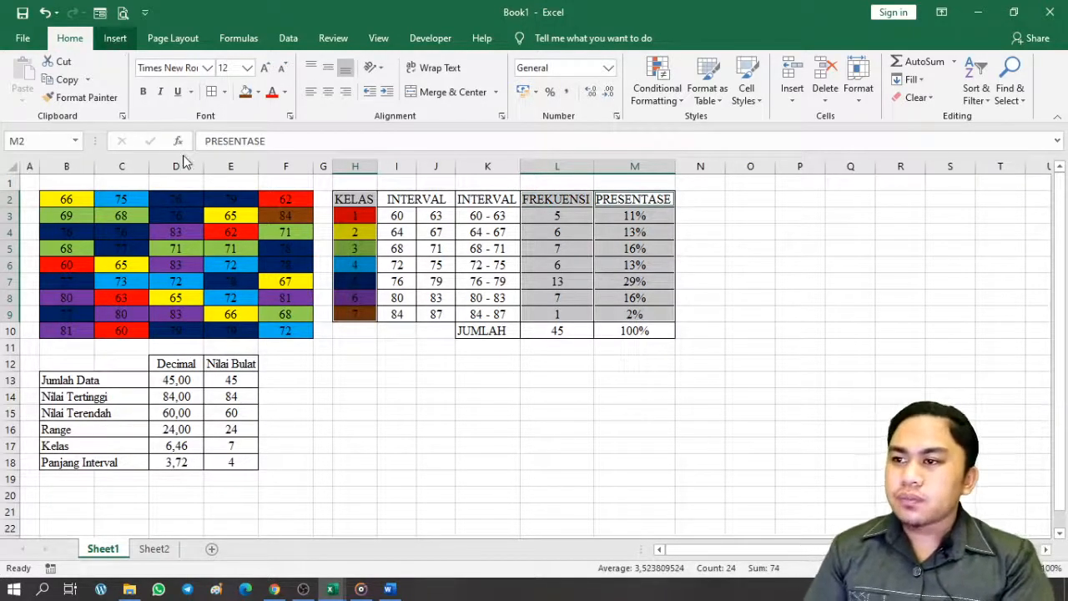
pyautogui.click(115, 38)
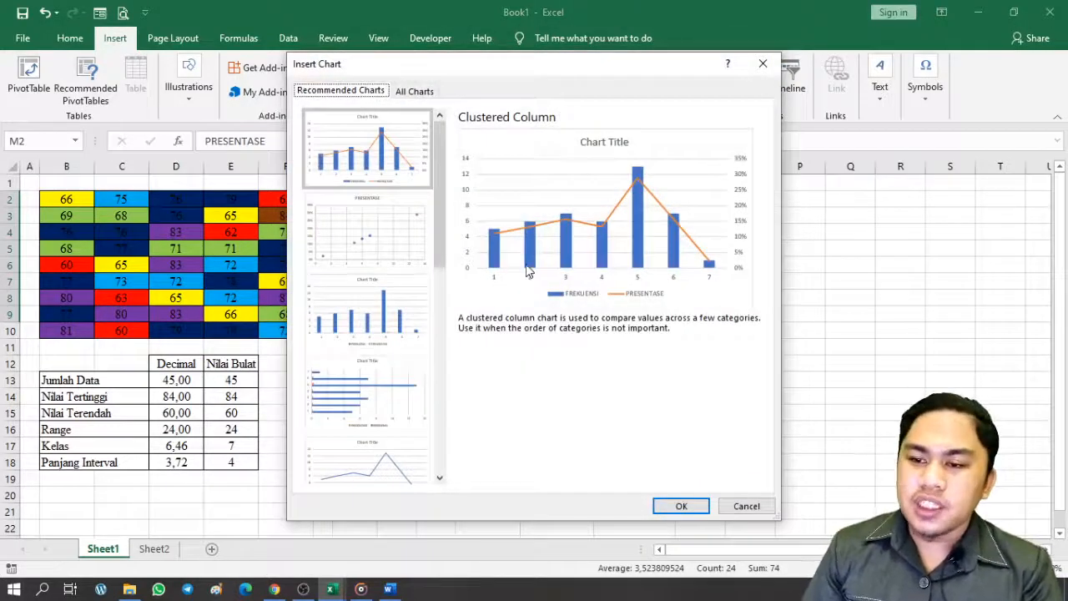
# Insert the recommended Clustered Column–Line combo chart of FREKUENSI and PRESENTASE
pyautogui.click(424, 97)
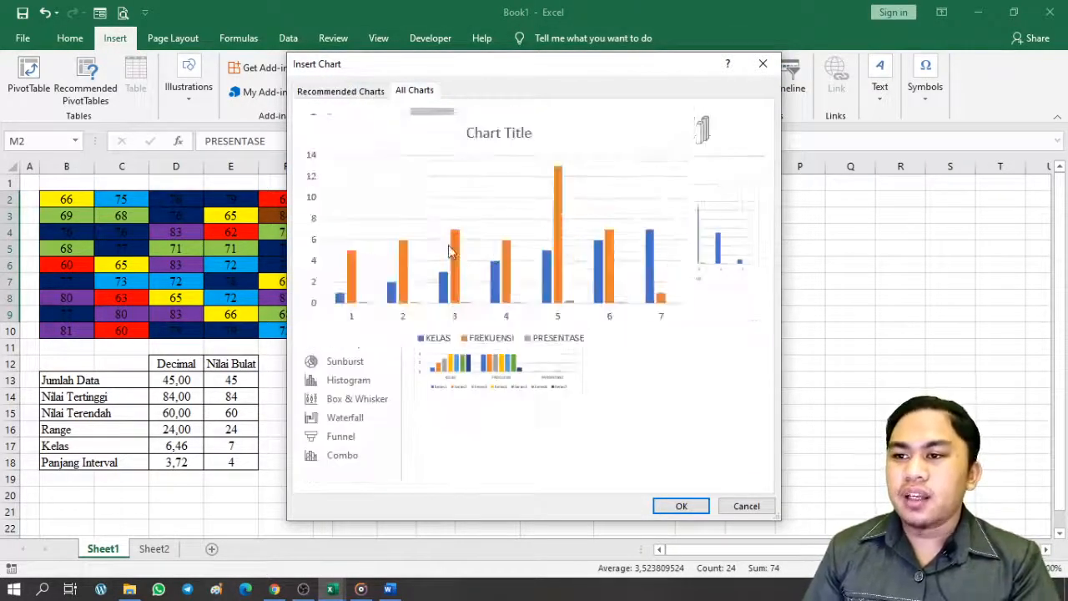
pyautogui.click(363, 467)
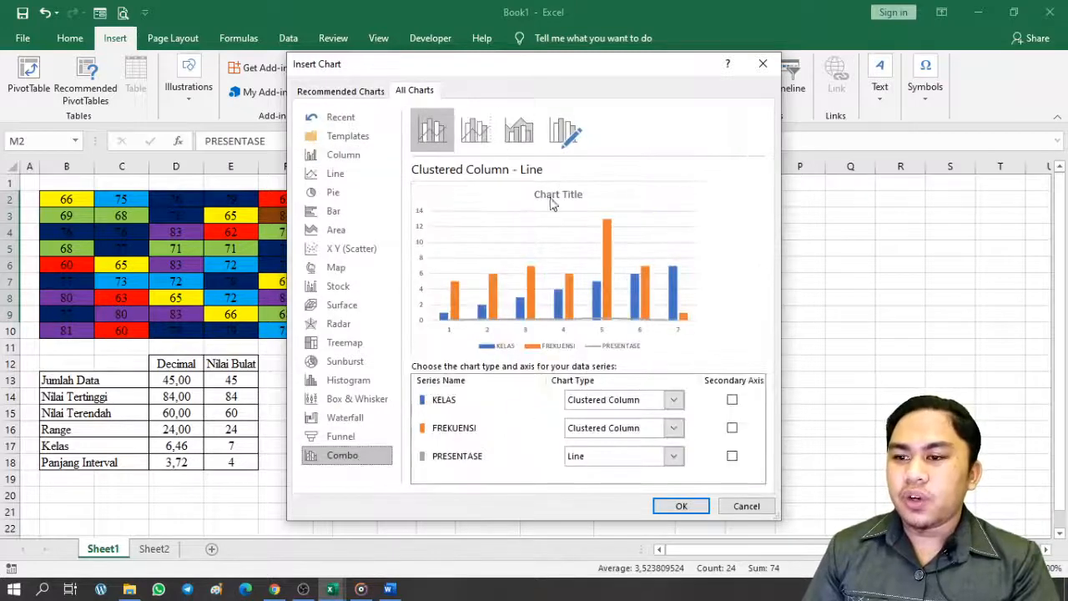
pyautogui.click(331, 92)
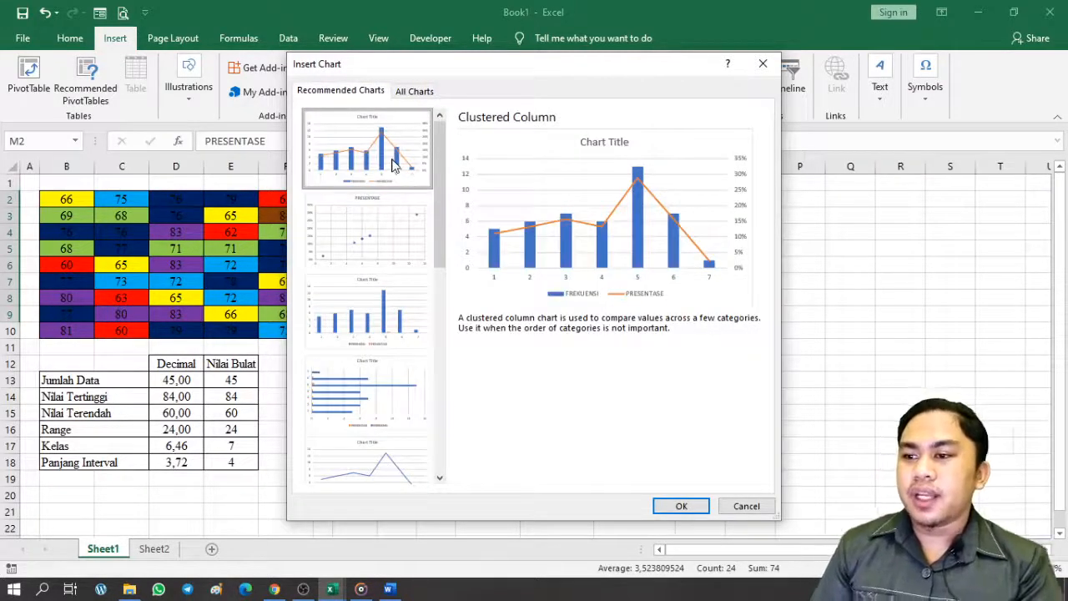
pyautogui.click(681, 506)
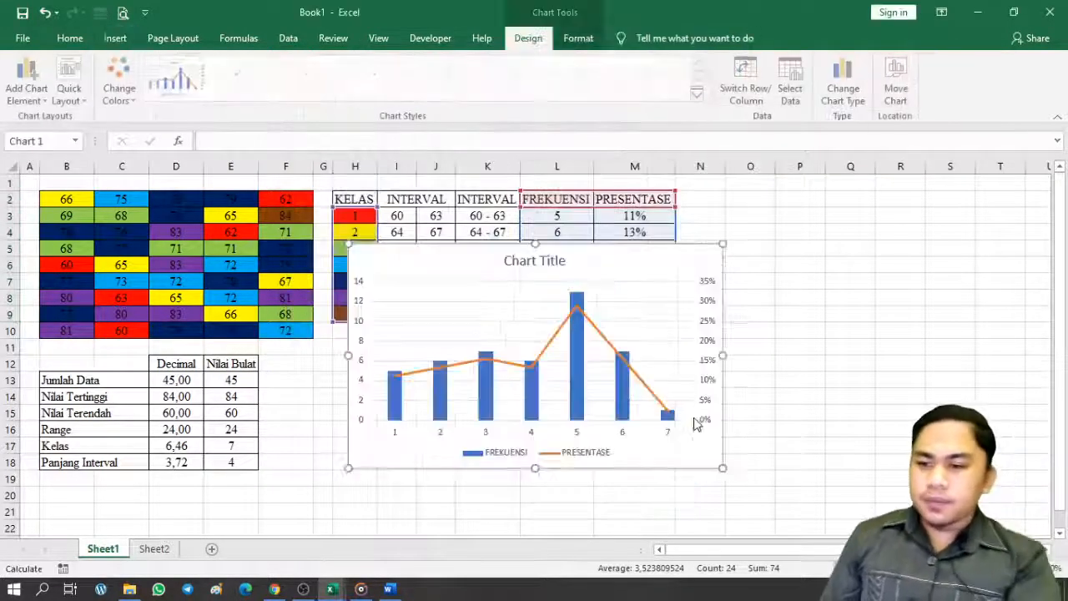
# Move the chart below the frequency table and shrink it slightly
pyautogui.moveTo(627, 265); pyautogui.dragTo(613, 373)
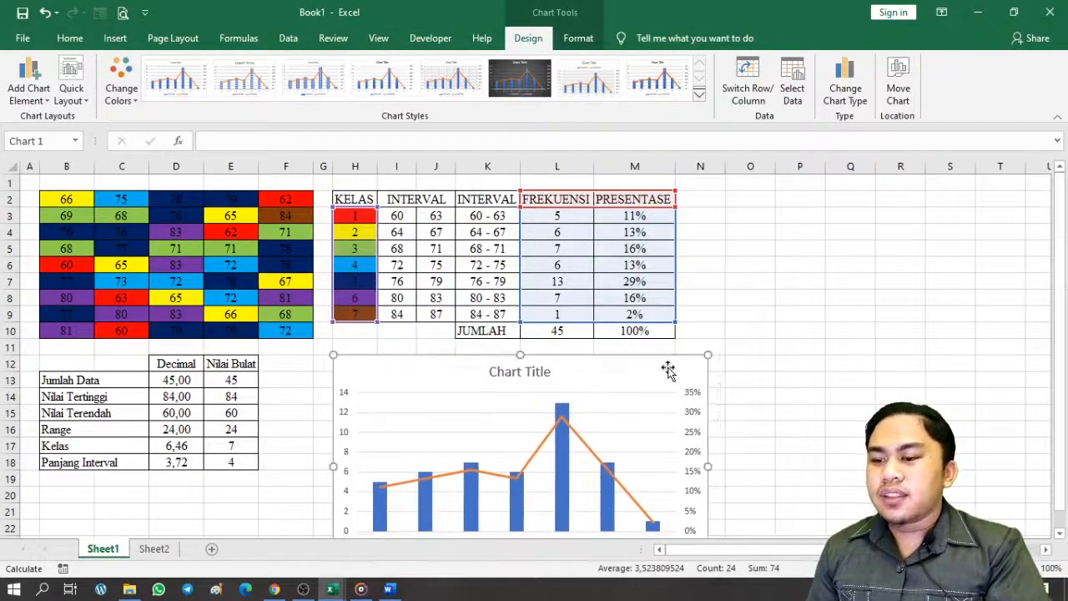
pyautogui.scroll(-3, 668, 372)
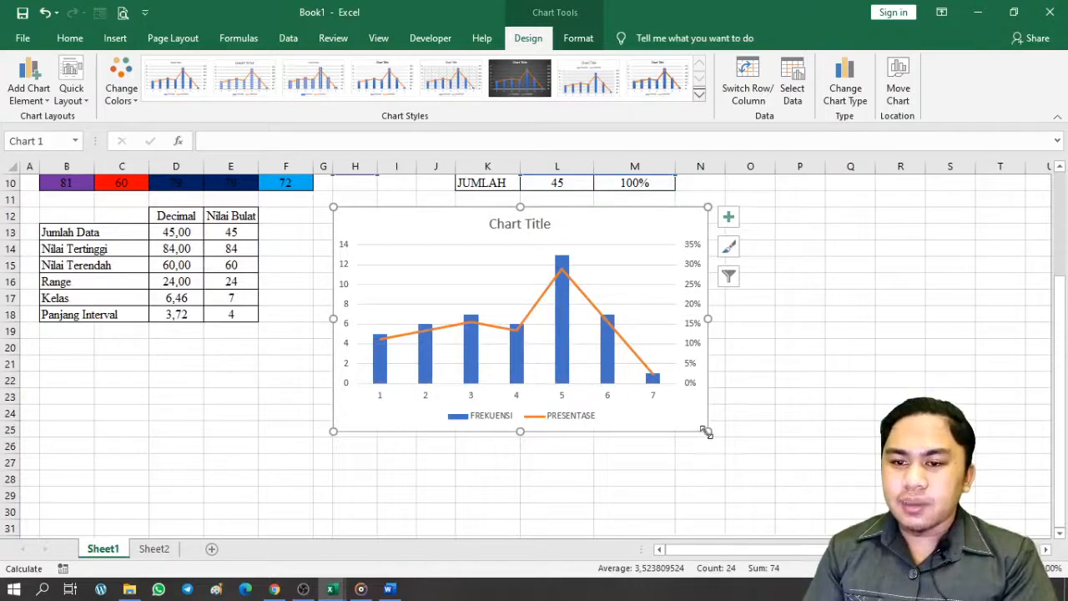
pyautogui.moveTo(706, 432); pyautogui.dragTo(676, 402)
pyautogui.click(712, 381)
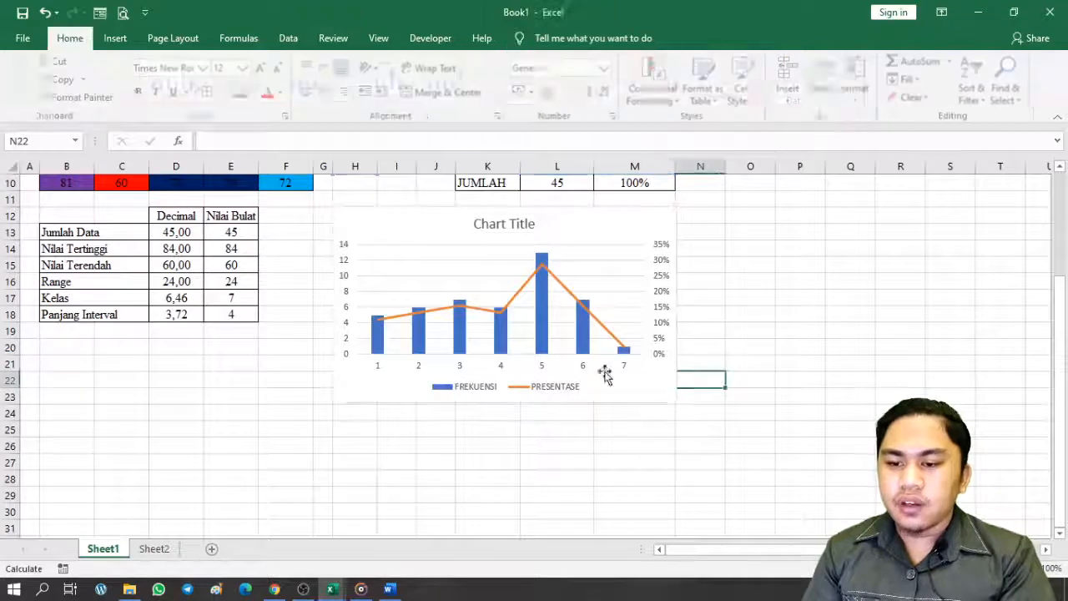
# Retitle the chart 'GRAFIK DISTRIBUSI FREKUENSI'
pyautogui.click(521, 230)
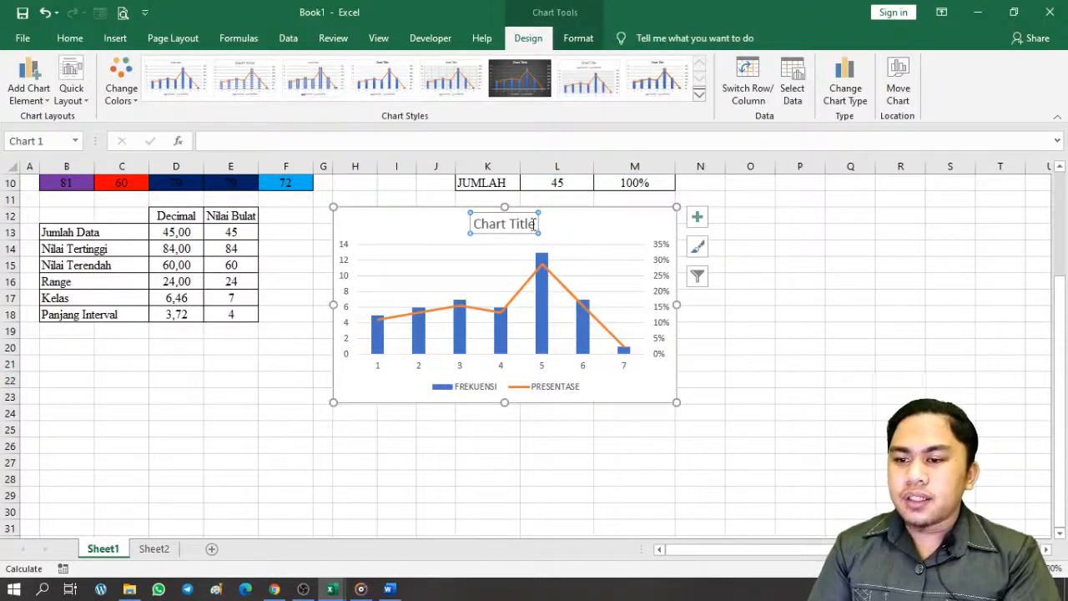
pyautogui.click(534, 224)
pyautogui.hotkey('ctrl', 'a')
pyautogui.write('GRAFIK')
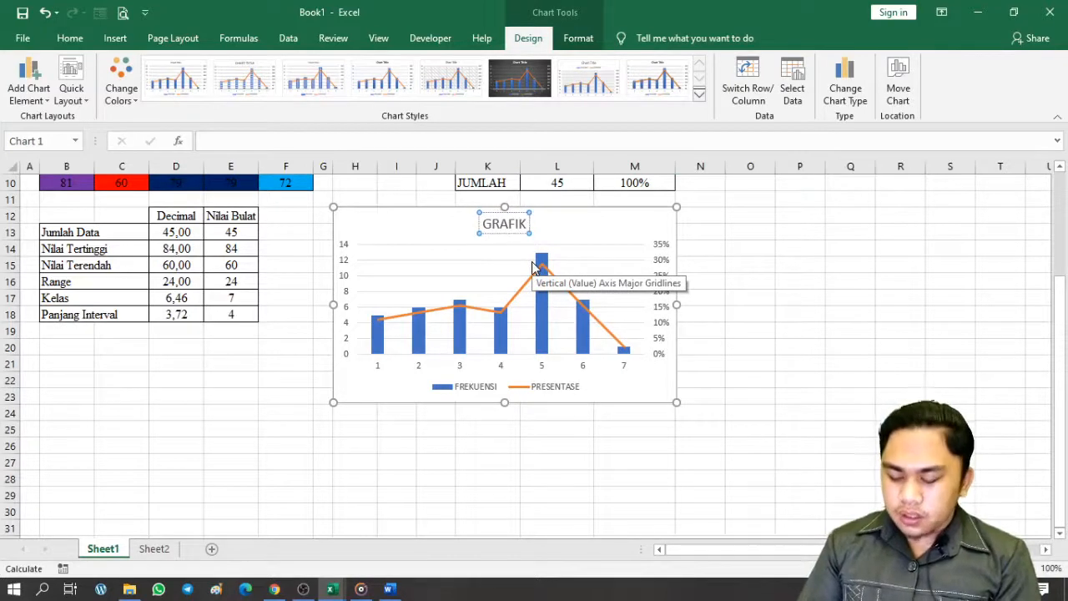
pyautogui.write(' D')
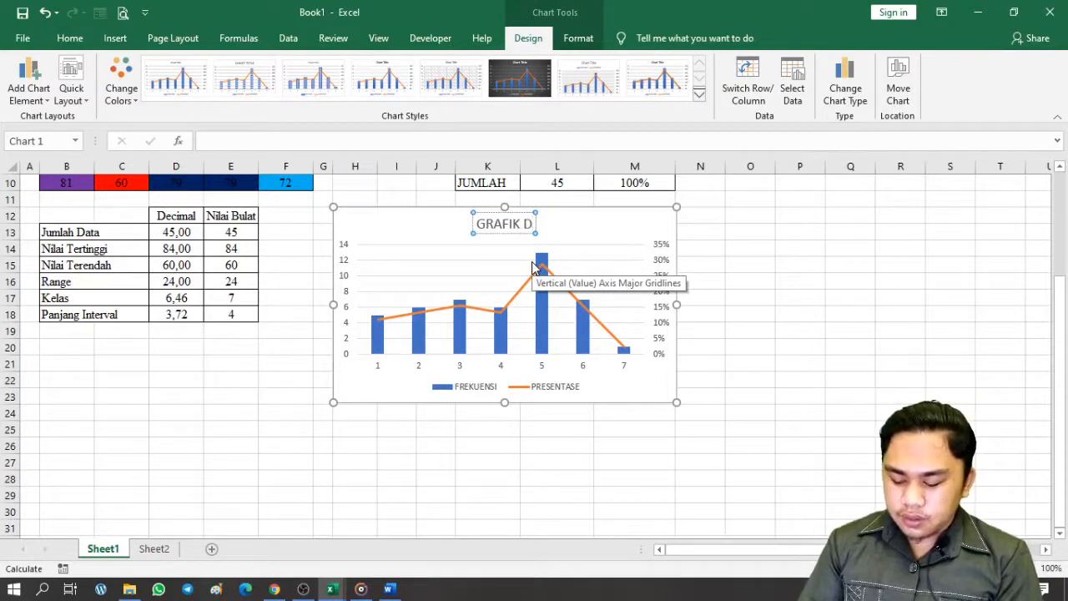
pyautogui.write('ISTRIBUSI FF')
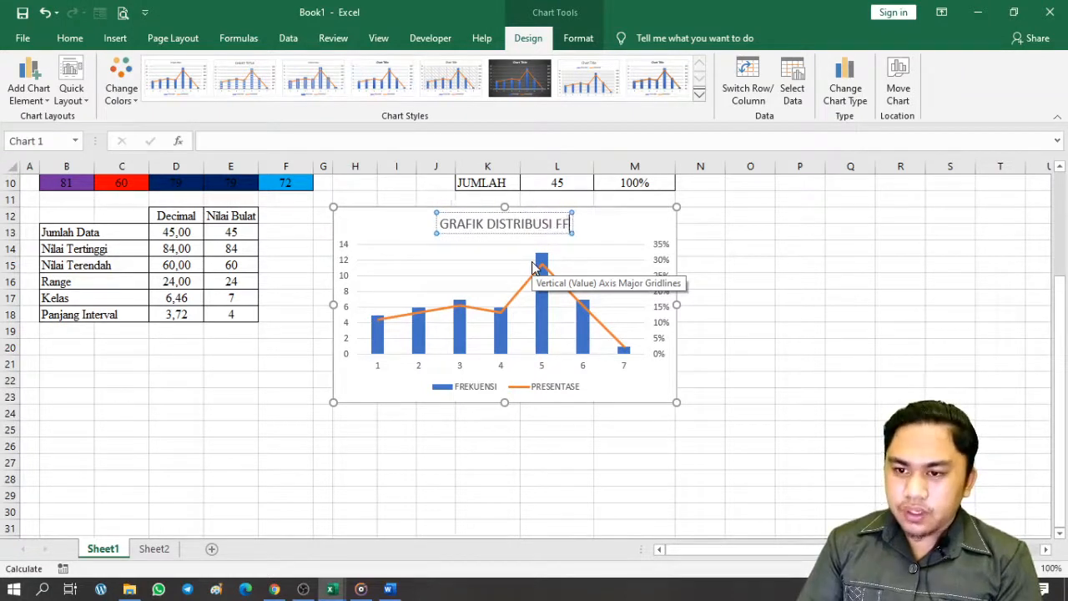
pyautogui.press('BackSpace')
pyautogui.write('RE')
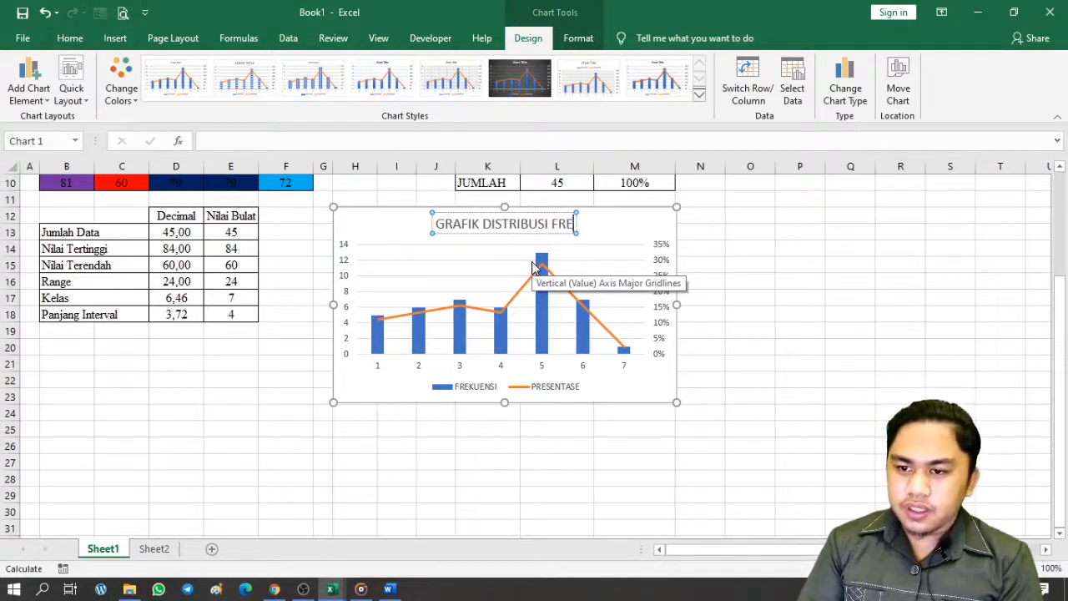
pyautogui.write('KUENSI')
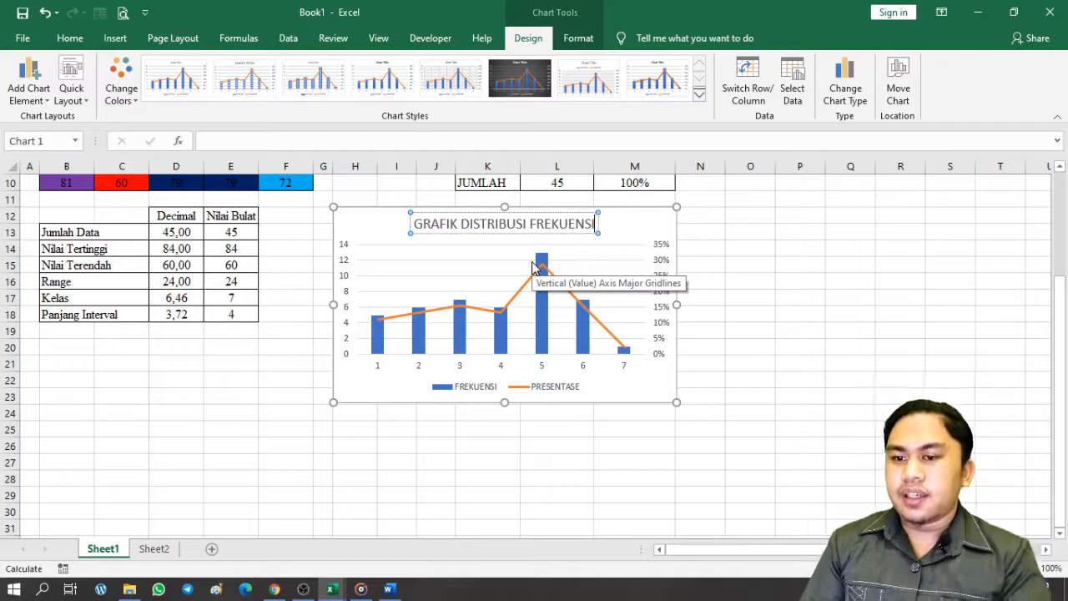
pyautogui.hotkey('ctrl', 'a')
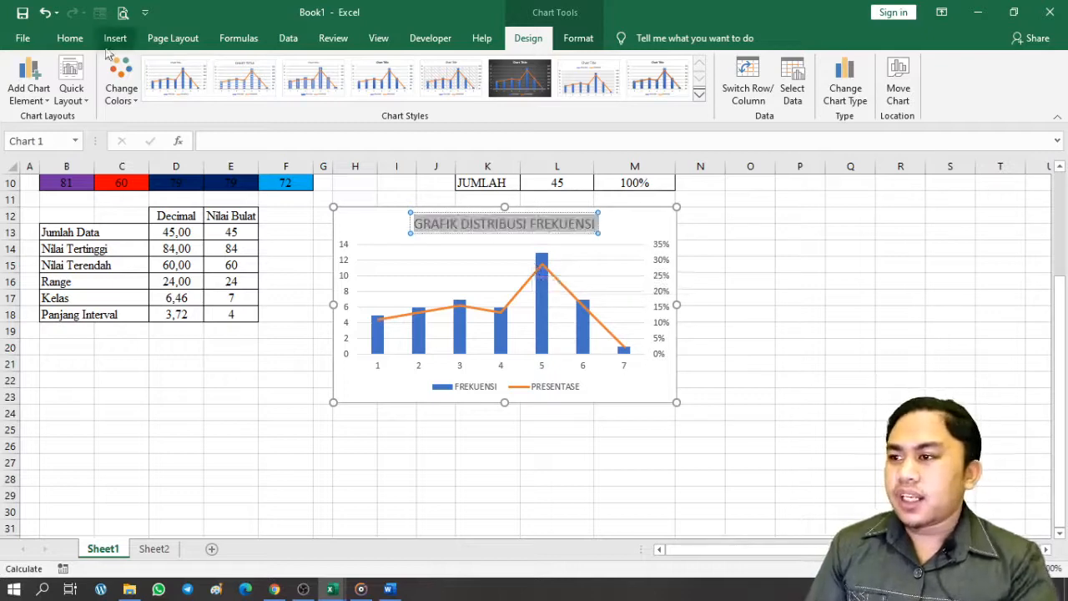
pyautogui.click(70, 39)
# Set the chart title and the whole legend to the Times New Roman font
pyautogui.click(185, 70)
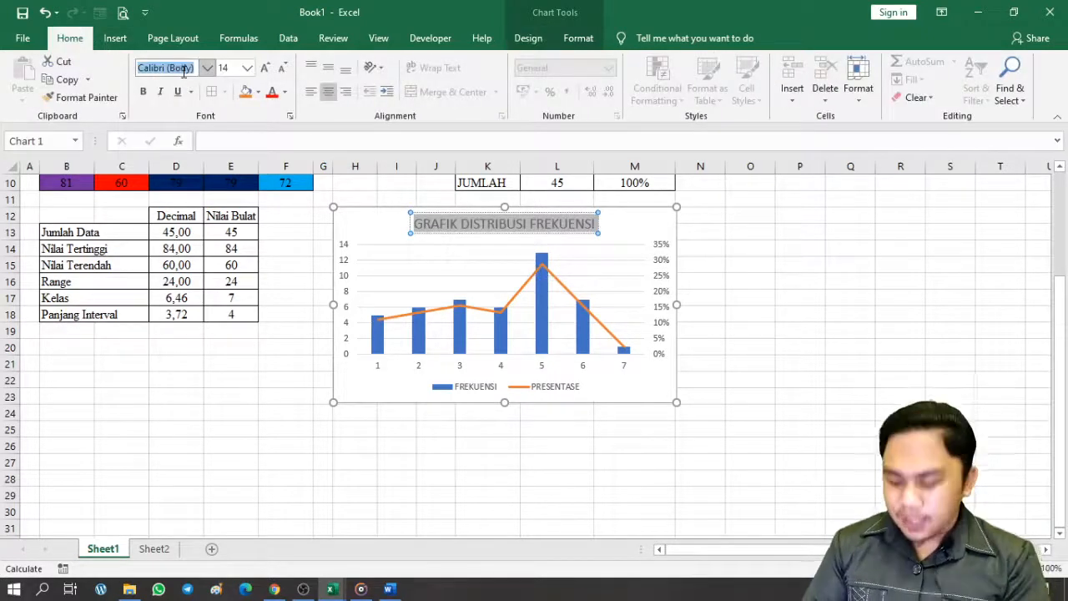
pyautogui.write('Times New Roman')
pyautogui.press('Return')
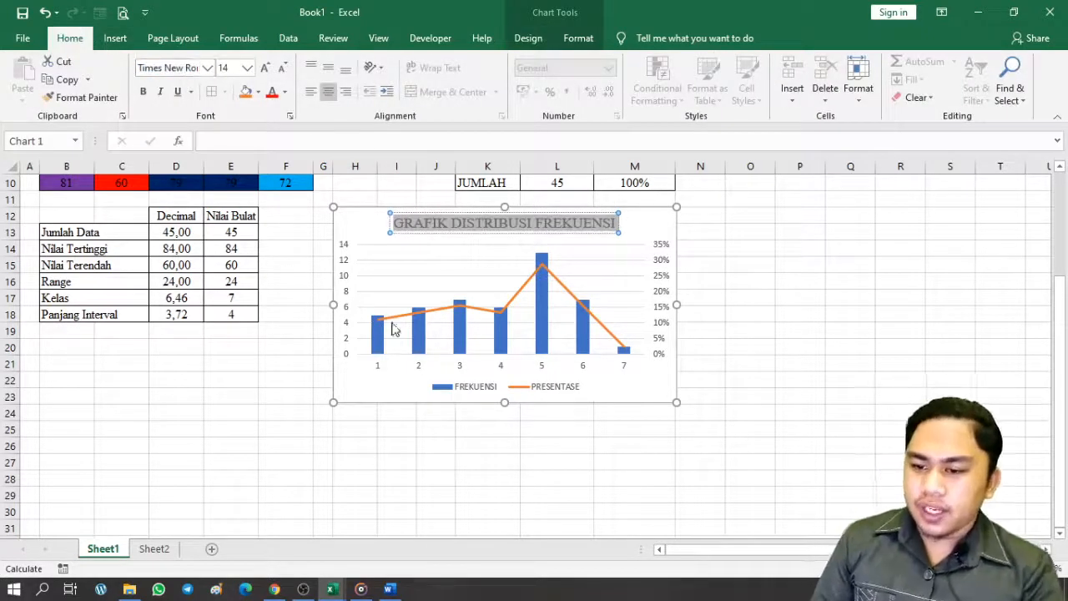
pyautogui.click(481, 390)
pyautogui.click(479, 391)
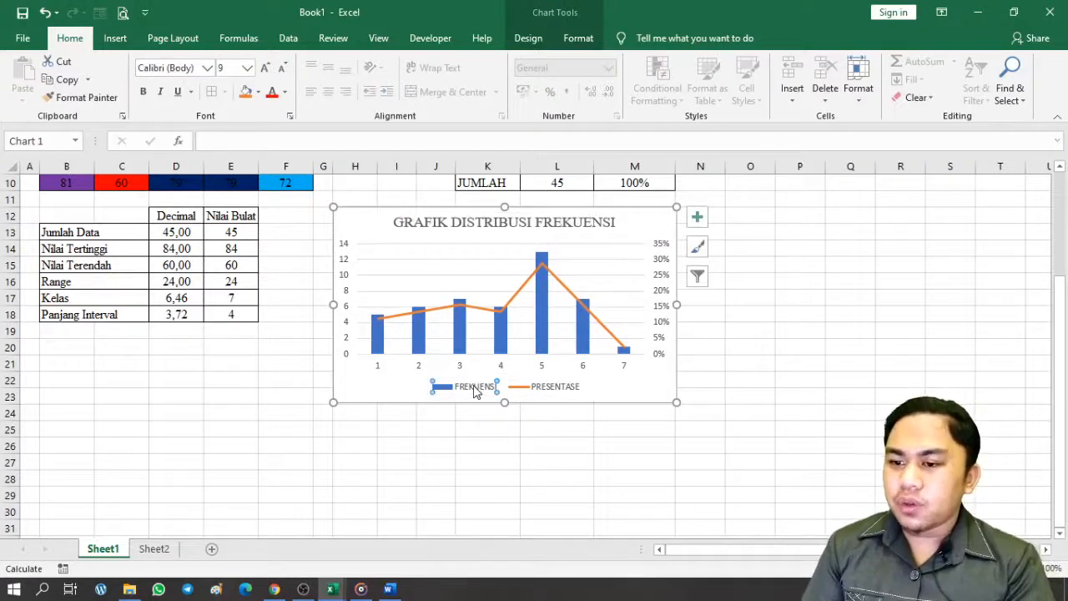
pyautogui.click(472, 415)
pyautogui.click(467, 389)
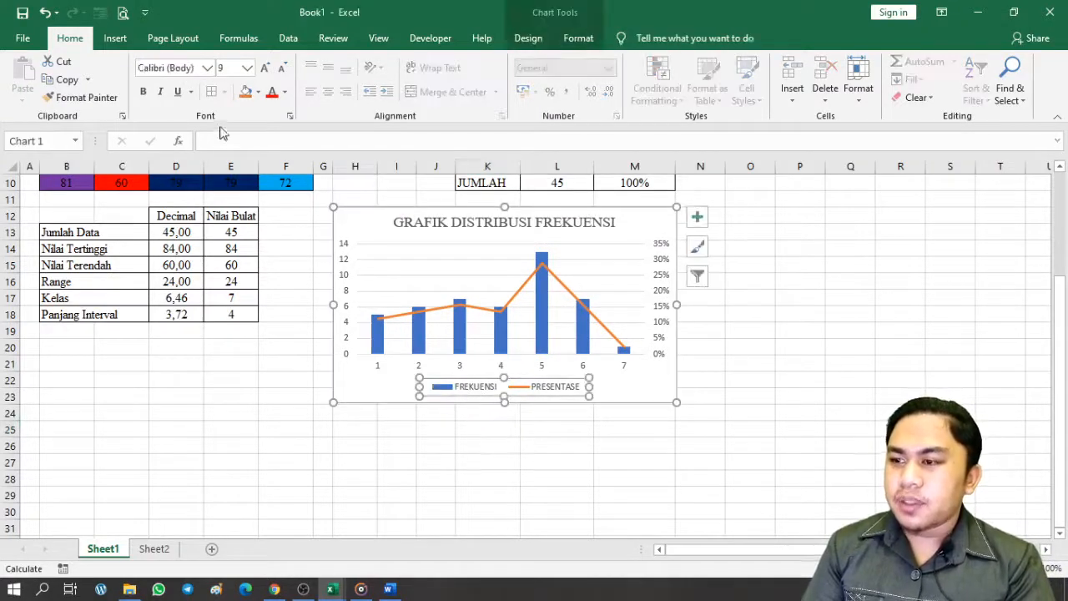
pyautogui.click(192, 69)
pyautogui.write('times')
pyautogui.press('Return')
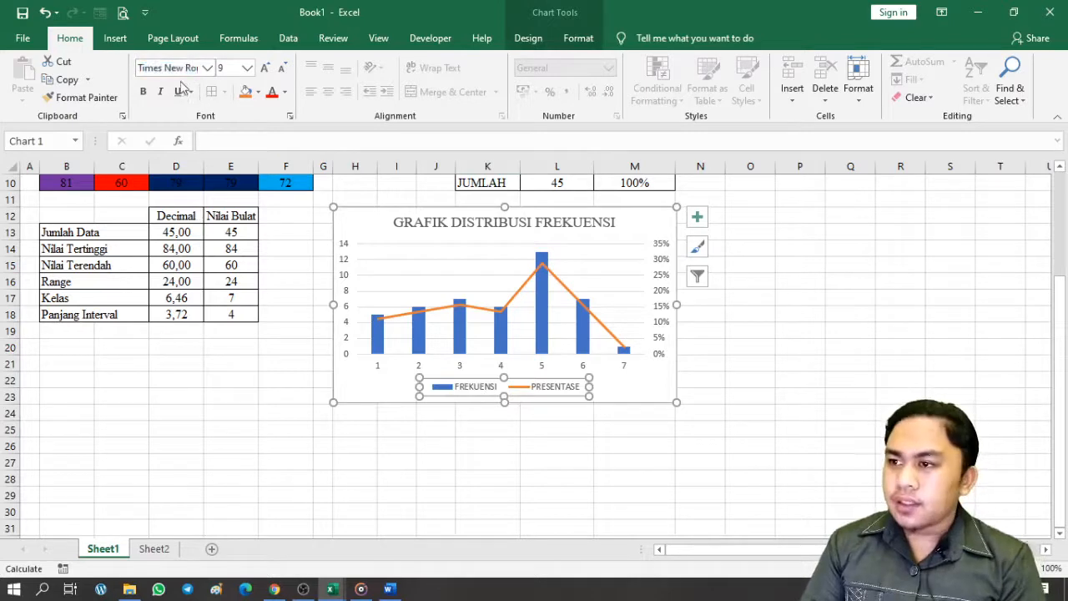
# Give the chart a dark Automatic shape outline border
pyautogui.click(751, 314)
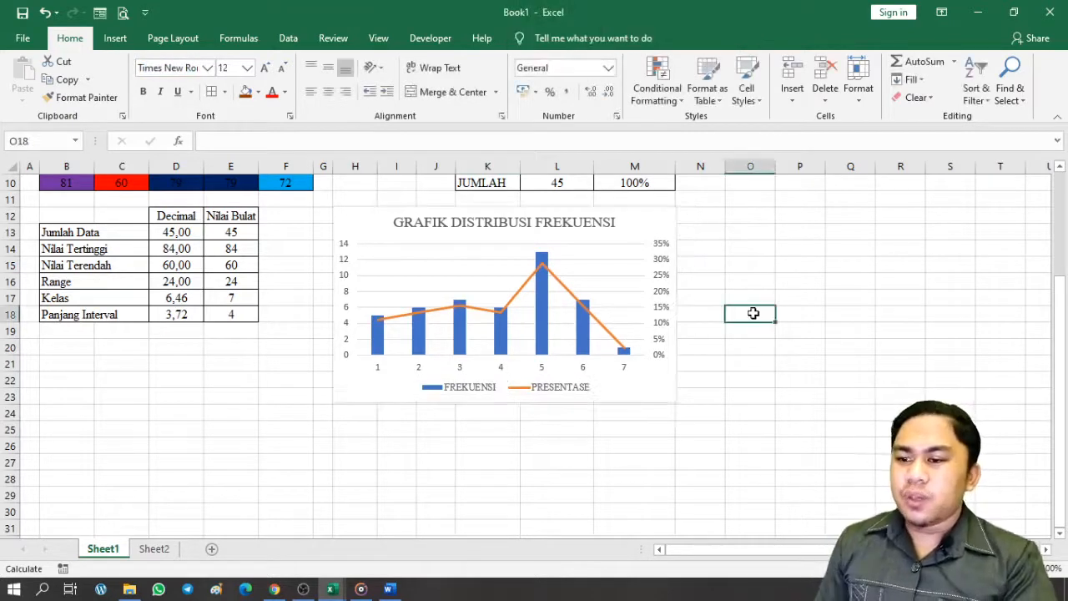
pyautogui.scroll(2, 531, 472)
pyautogui.click(651, 321)
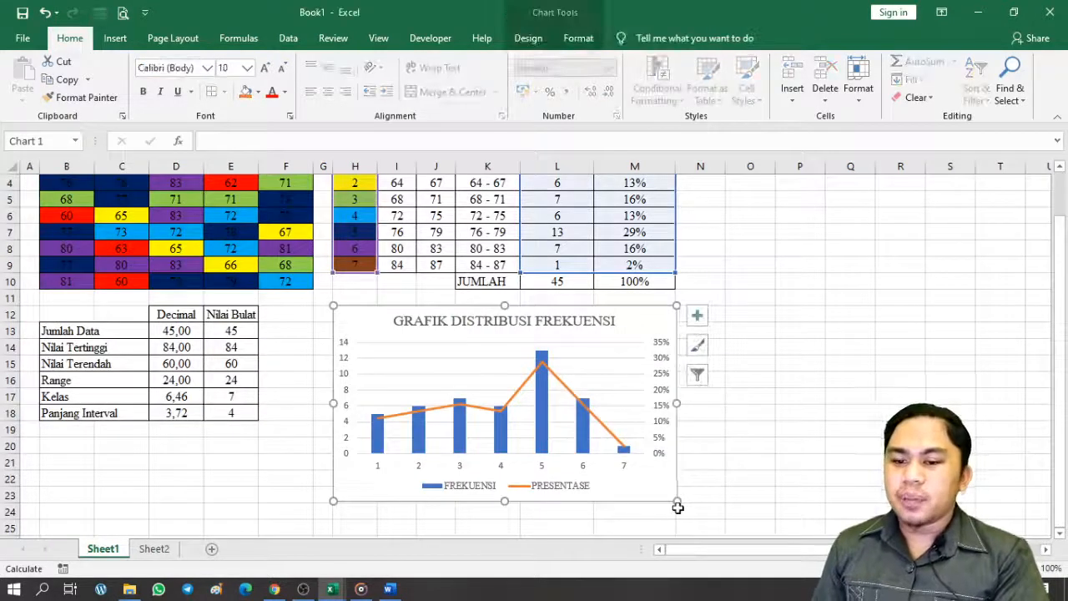
pyautogui.moveTo(676, 505); pyautogui.dragTo(675, 502)
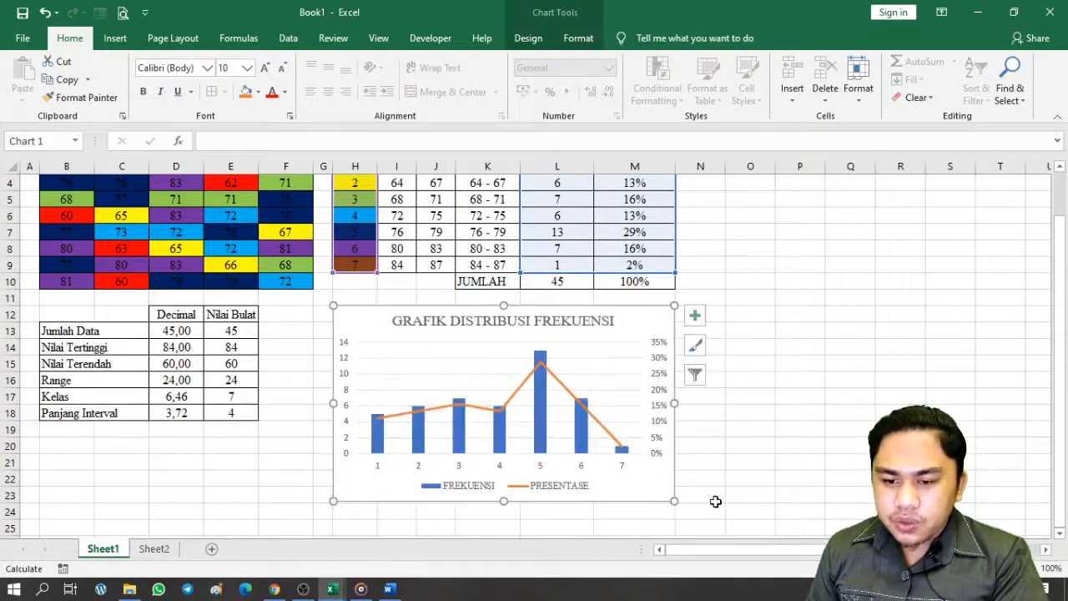
pyautogui.click(578, 39)
pyautogui.click(449, 79)
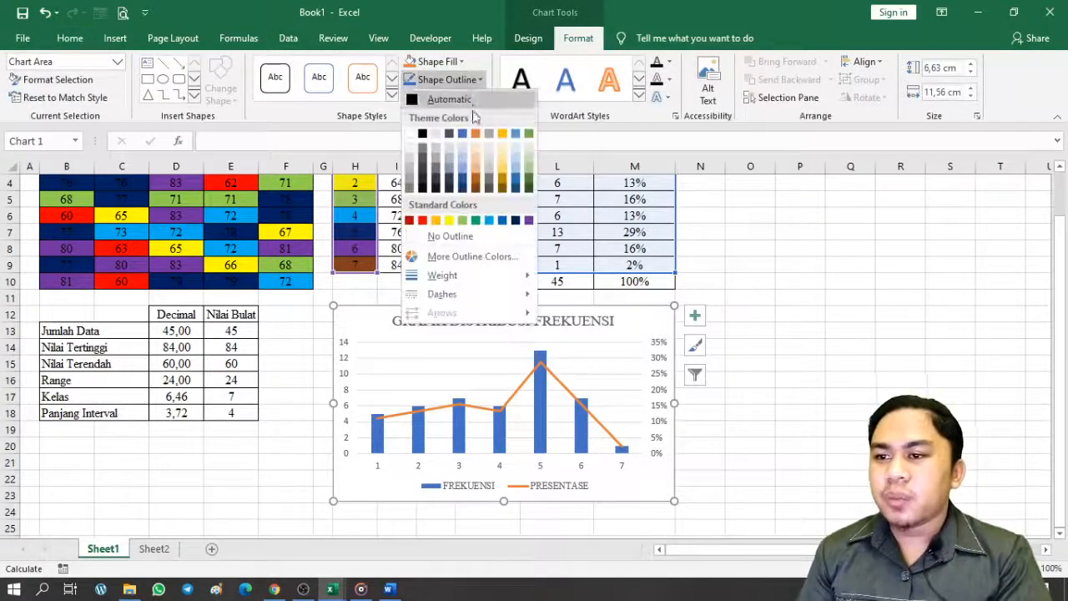
pyautogui.click(438, 102)
pyautogui.click(756, 349)
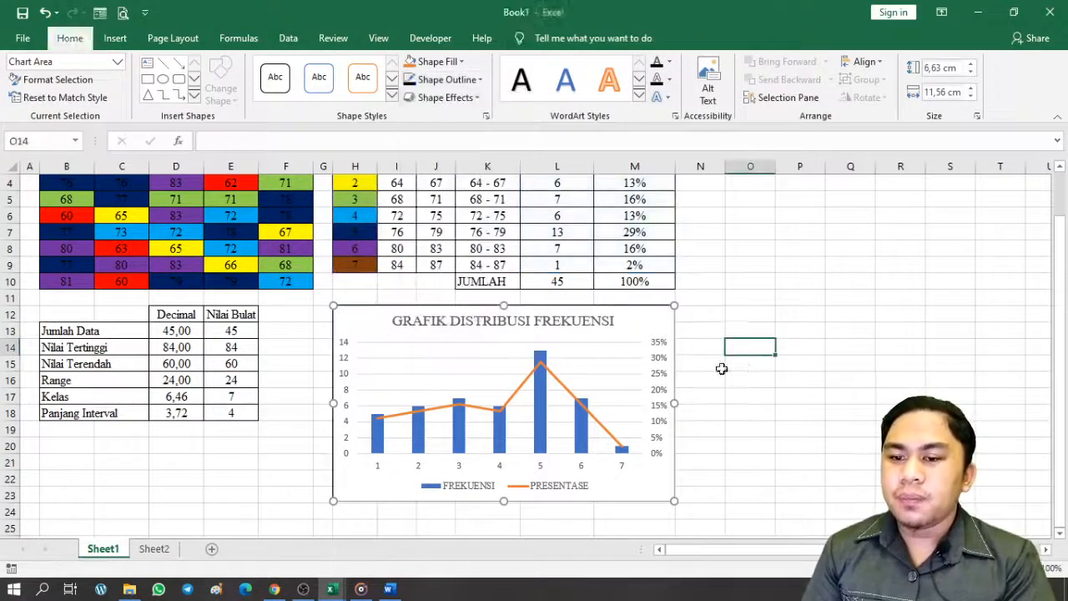
pyautogui.scroll(1, 616, 430)
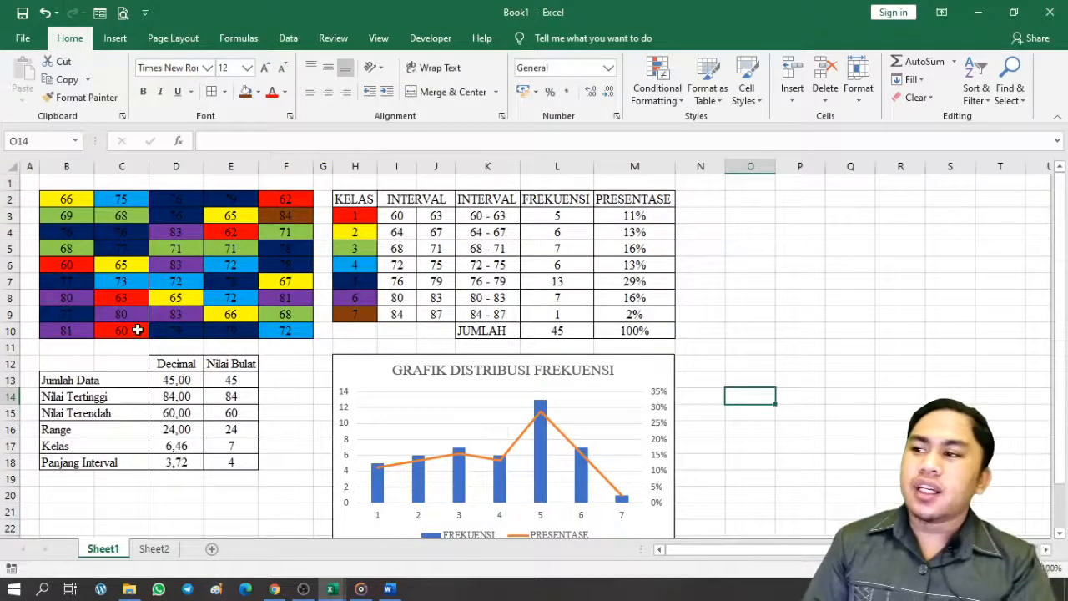
pyautogui.click(16, 10)
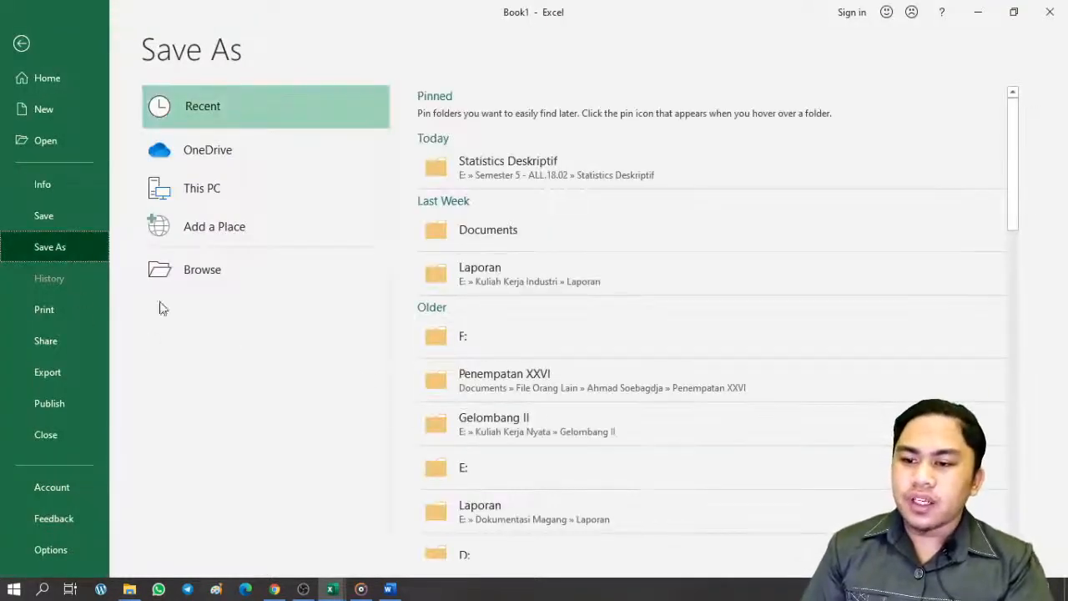
# Save the workbook in Documents under the name 'Tugas Statistika'
pyautogui.click(242, 280)
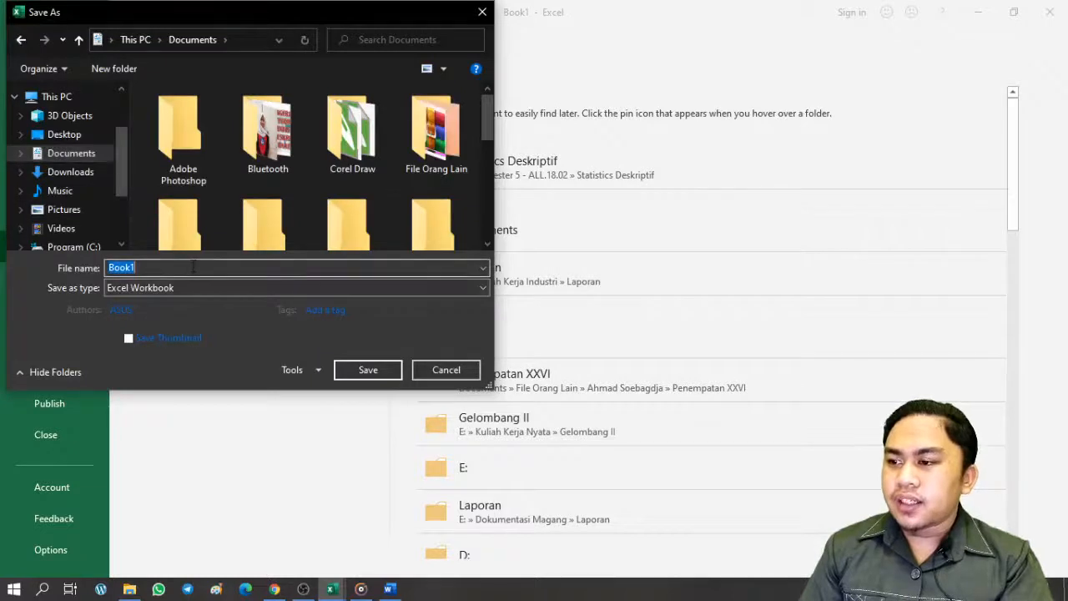
pyautogui.write('Tugas Sta')
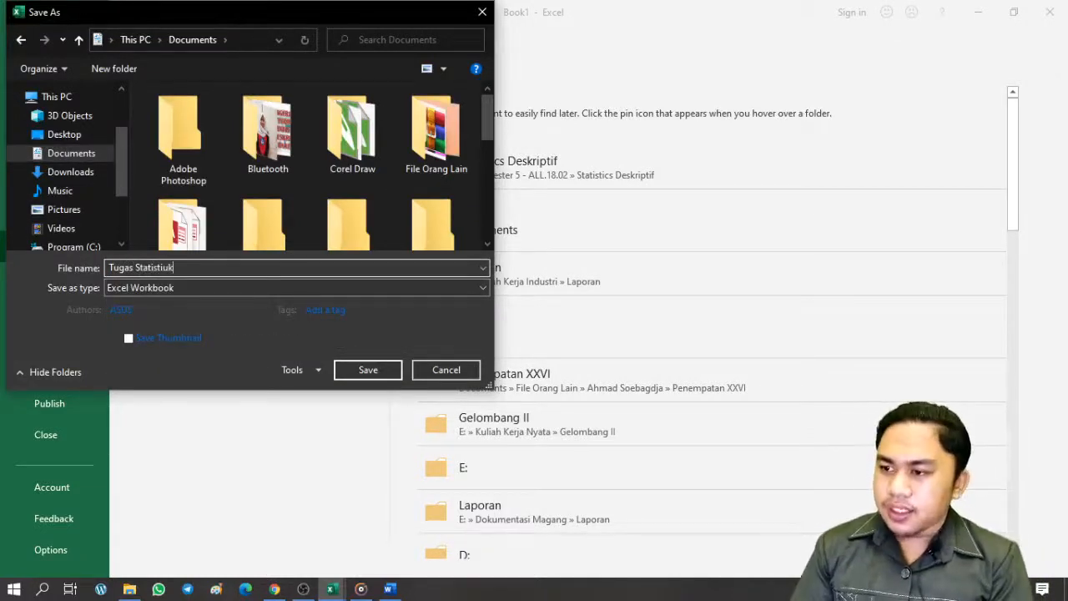
pyautogui.write('tistika')
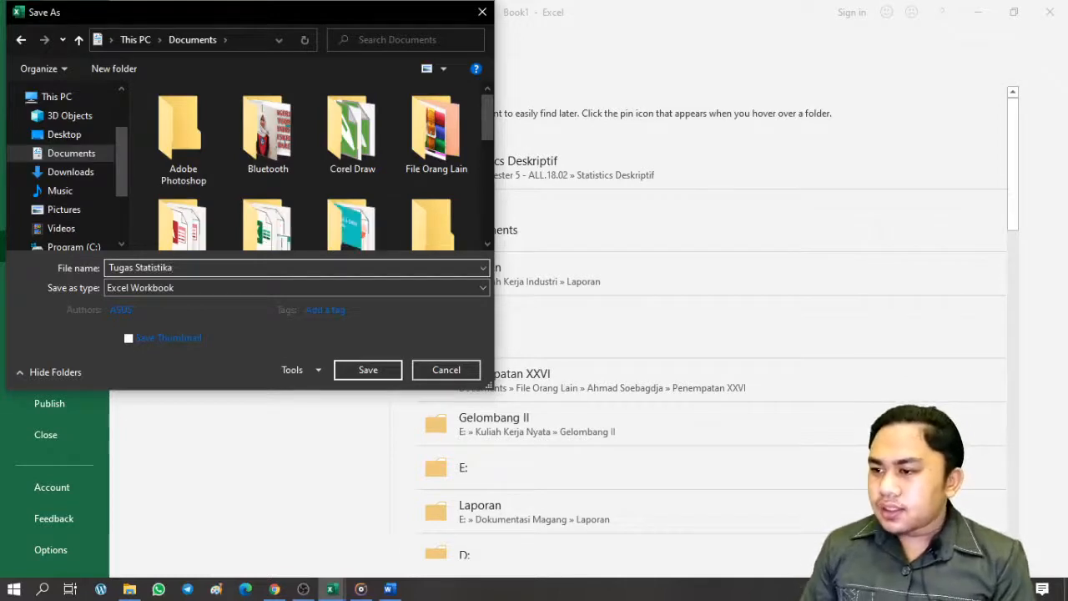
pyautogui.press('Return')
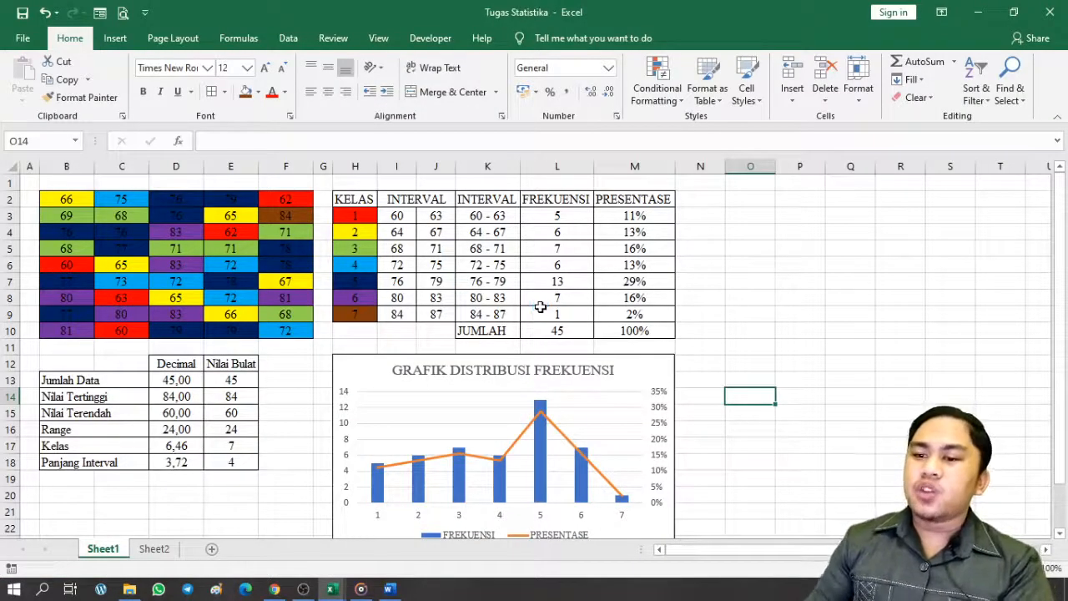
# Set the paper size to 10 x 15 cm and preview the printed pages
pyautogui.click(175, 38)
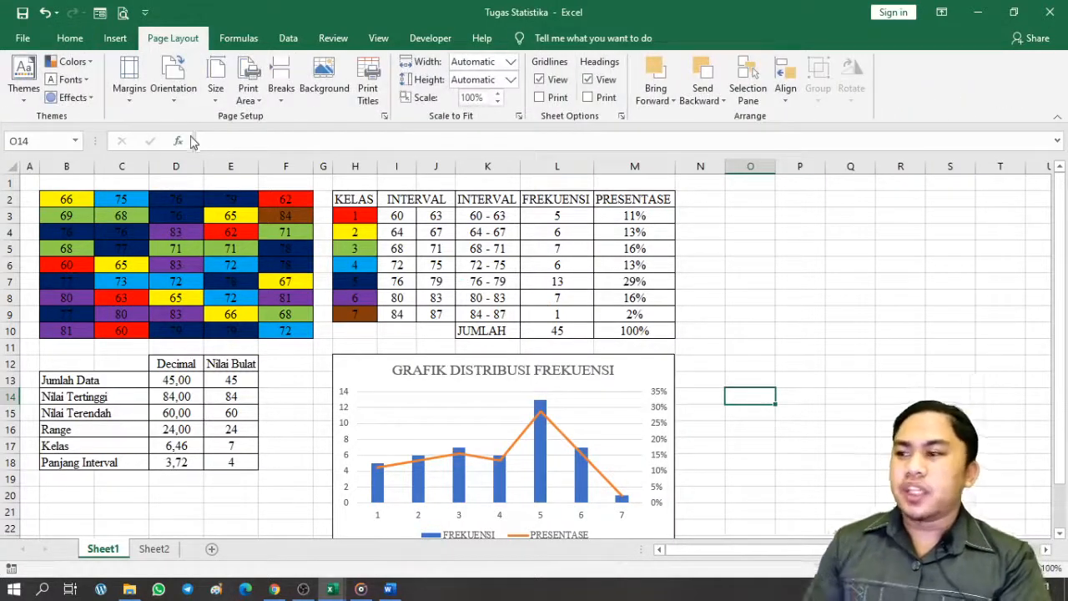
pyautogui.click(217, 97)
pyautogui.click(257, 153)
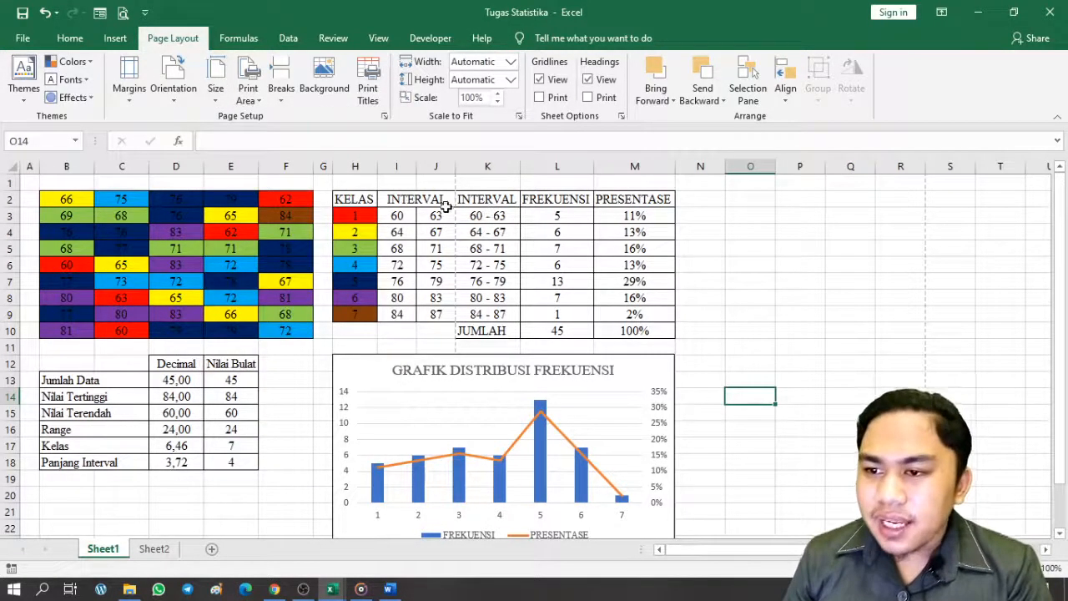
pyautogui.keyDown('ctrl'); pyautogui.scroll(5, 452, 210); pyautogui.keyUp('ctrl')
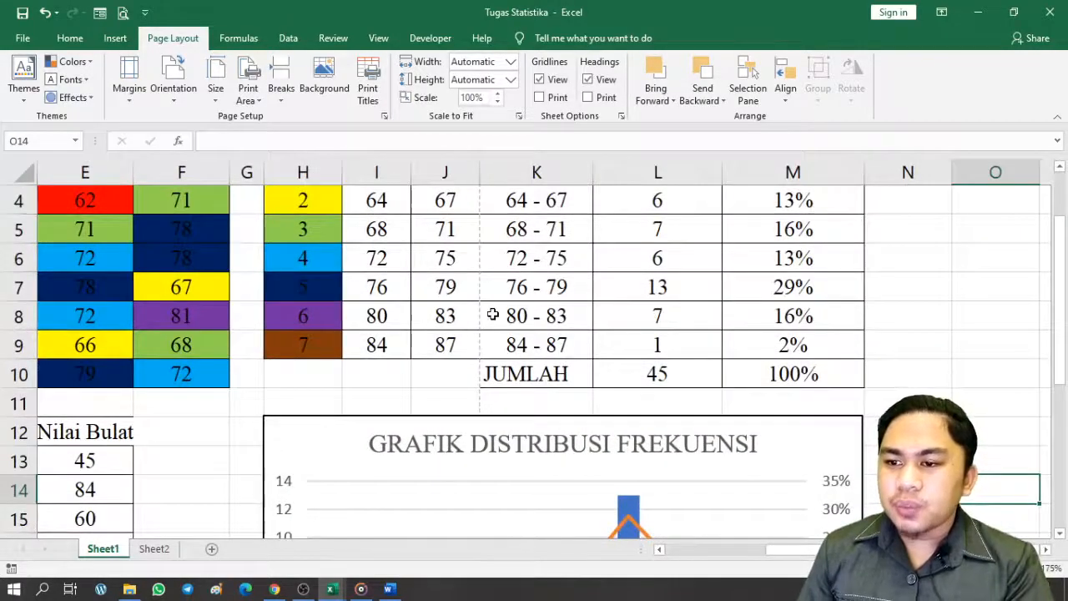
pyautogui.keyDown('ctrl'); pyautogui.scroll(-3, 491, 314); pyautogui.keyUp('ctrl')
pyautogui.keyDown('ctrl'); pyautogui.scroll(-3, 493, 314); pyautogui.keyUp('ctrl')
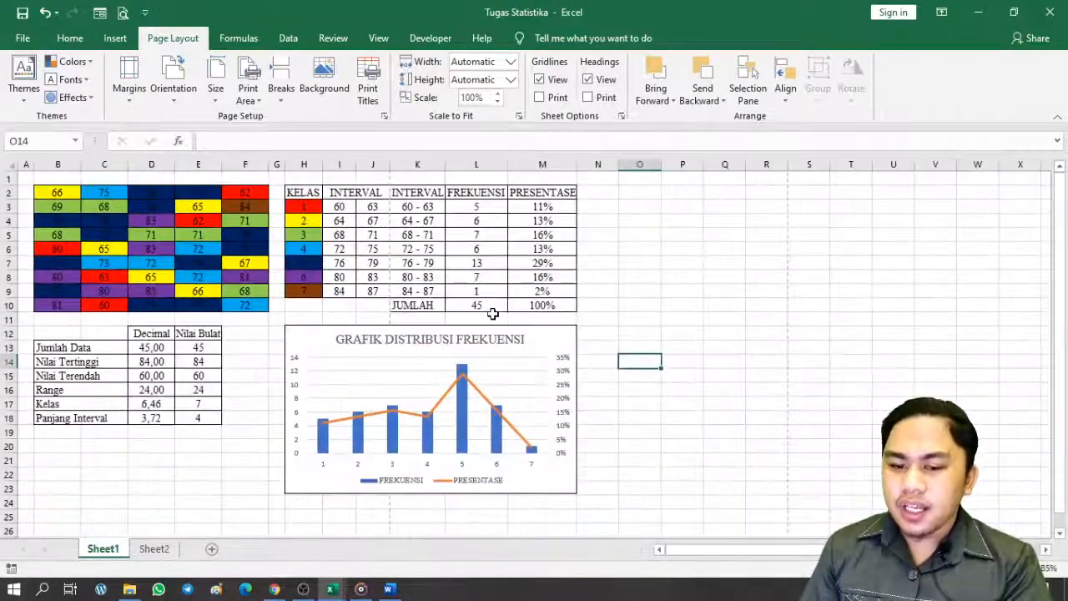
pyautogui.keyDown('ctrl'); pyautogui.scroll(1, 492, 314); pyautogui.keyUp('ctrl')
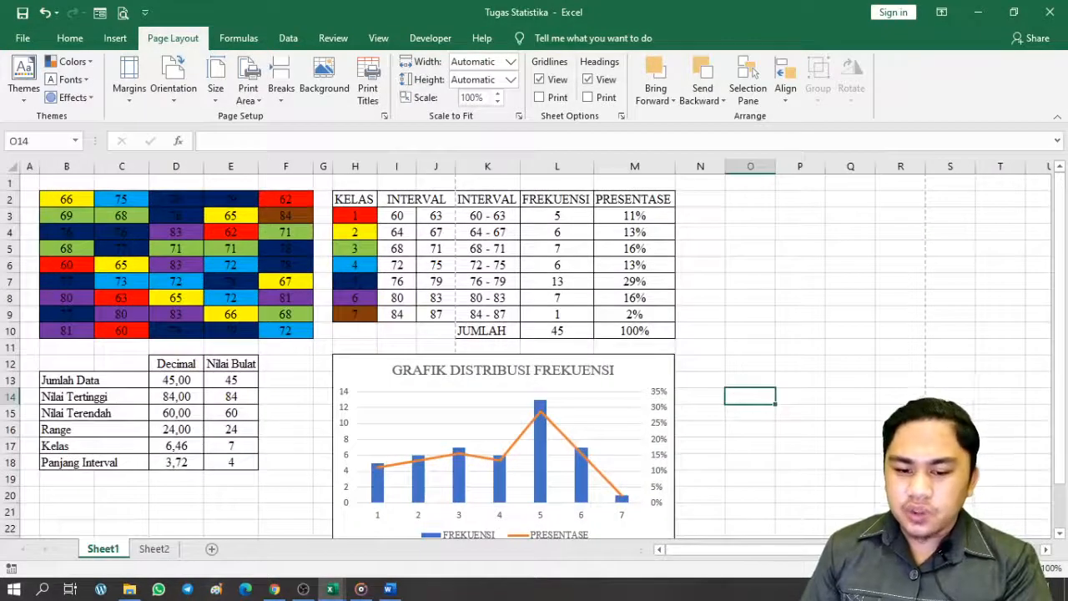
pyautogui.click(874, 569)
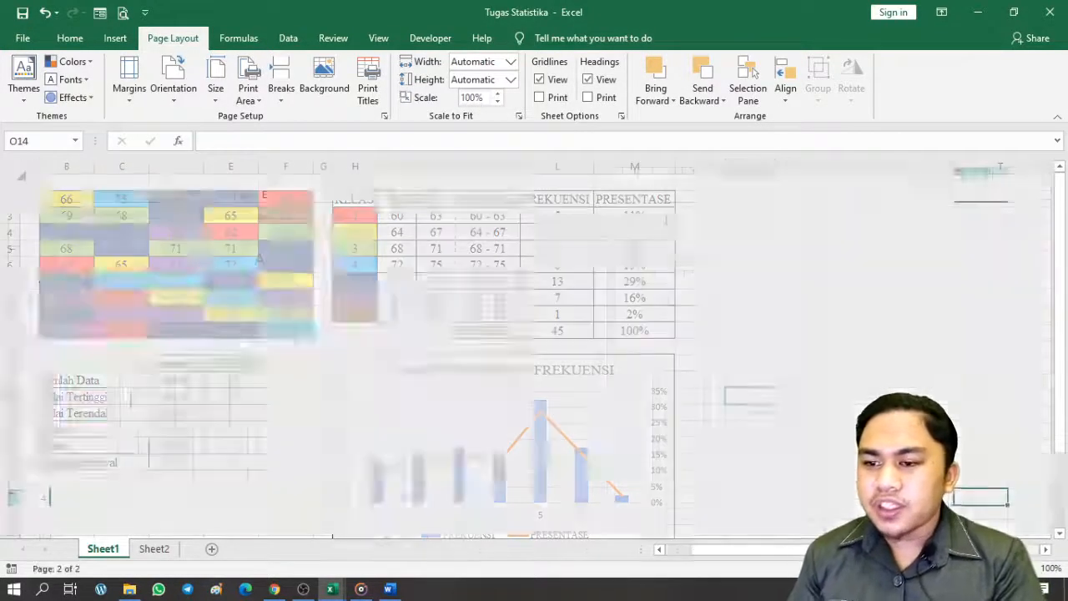
pyautogui.scroll(-3, 722, 459)
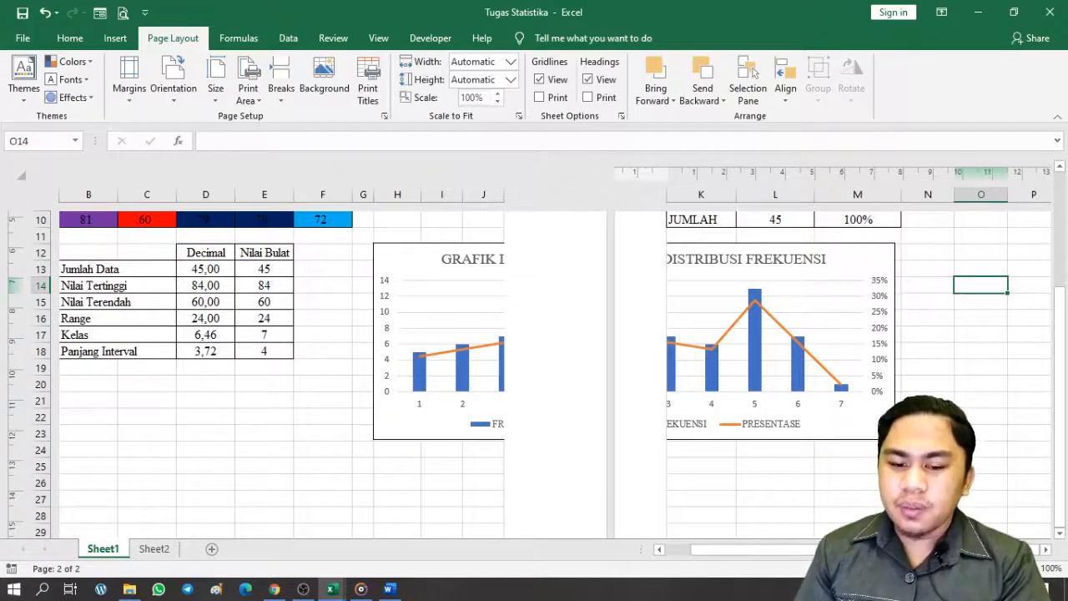
pyautogui.click(847, 568)
pyautogui.scroll(3, 475, 399)
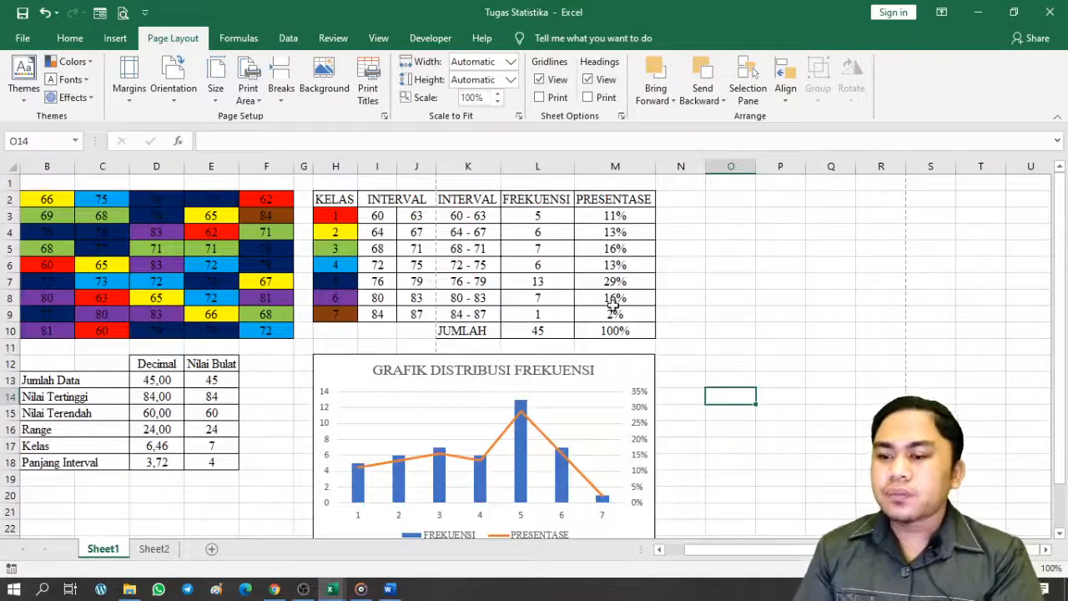
# Switch the page to landscape orientation so the first page ends after column N
pyautogui.click(167, 92)
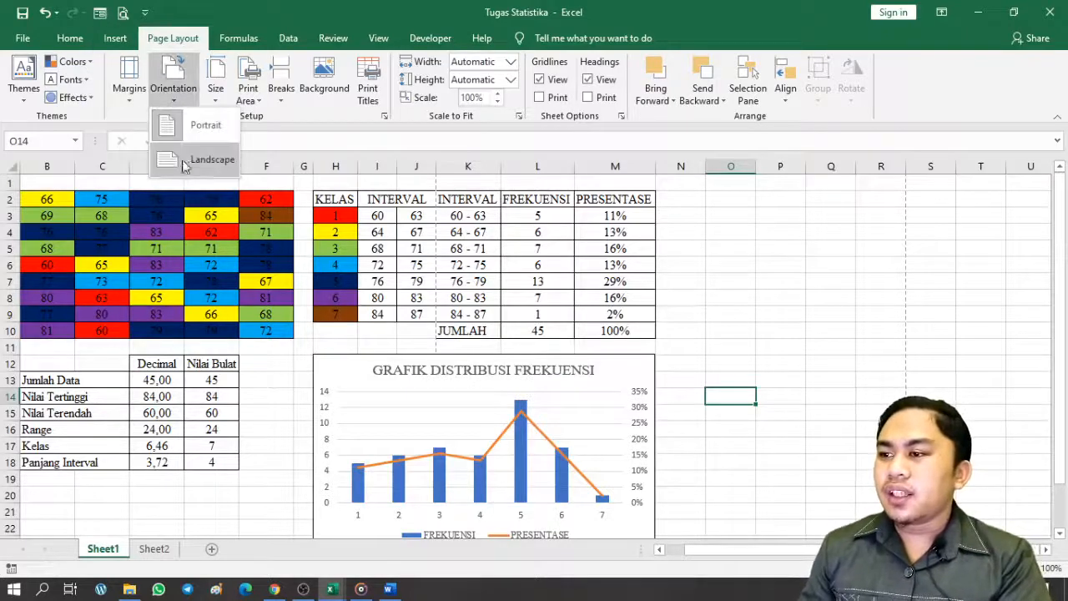
pyautogui.click(186, 158)
pyautogui.scroll(-6, 309, 279)
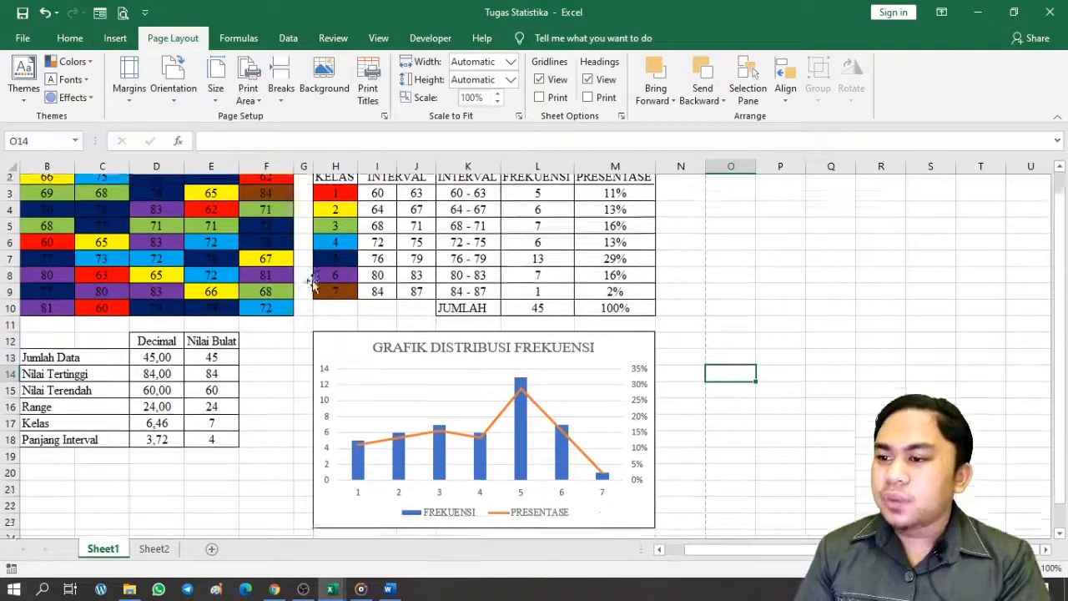
pyautogui.scroll(6, 635, 338)
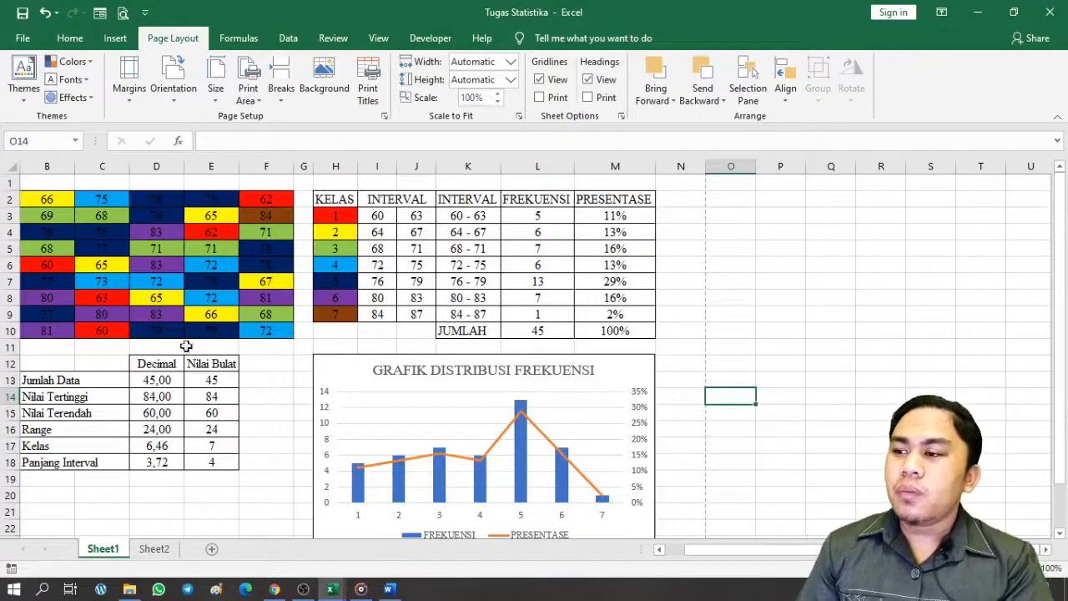
pyautogui.hscroll(-1, 605, 546)
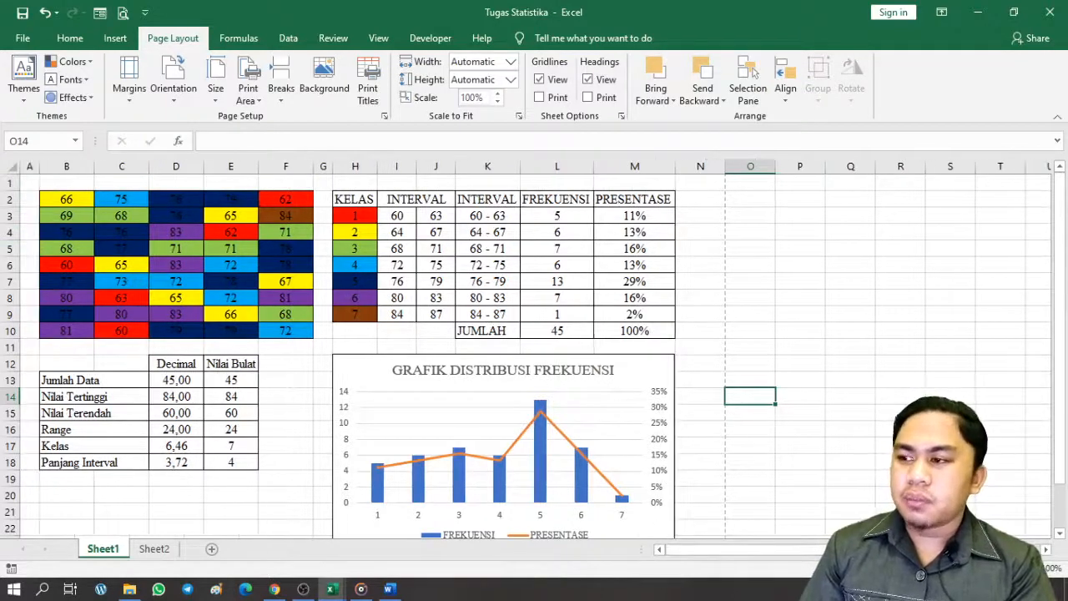
# Insert four blank rows at the top of the sheet
pyautogui.rightClick(7, 182)
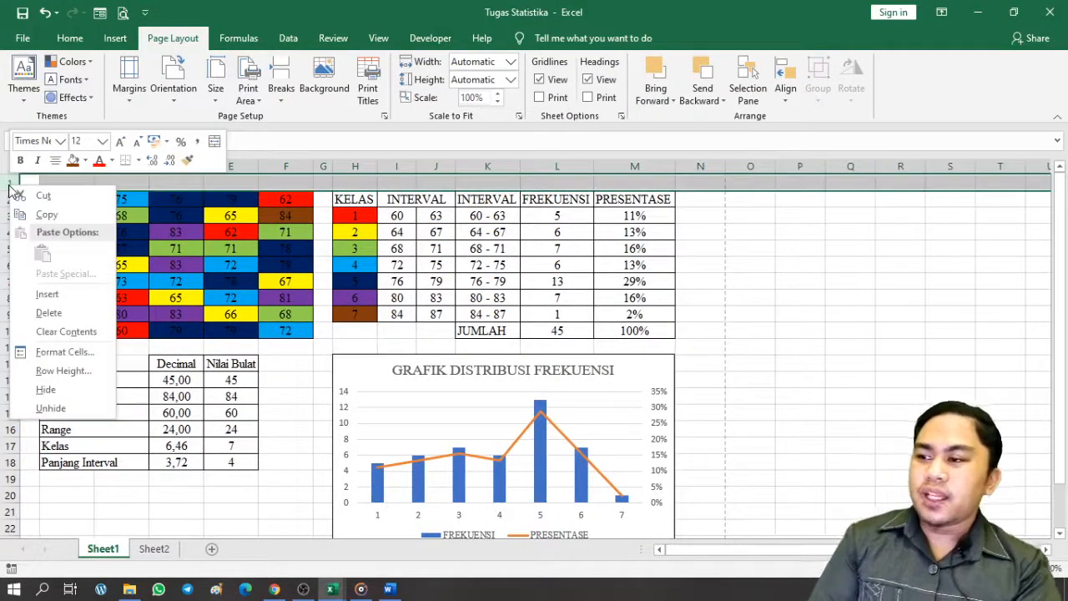
pyautogui.click(42, 293)
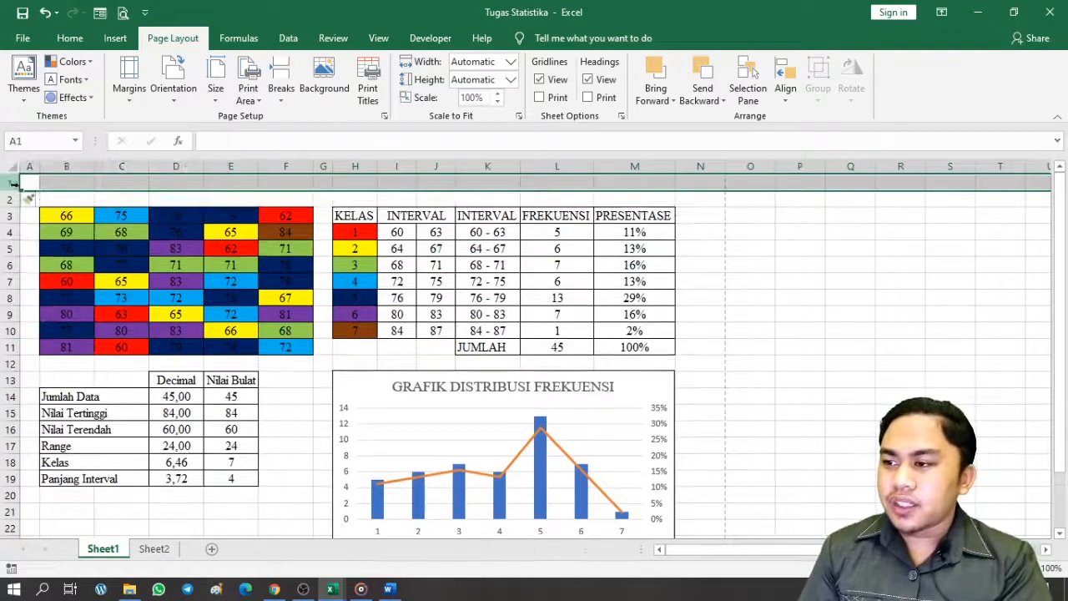
pyautogui.rightClick(13, 181)
pyautogui.click(62, 287)
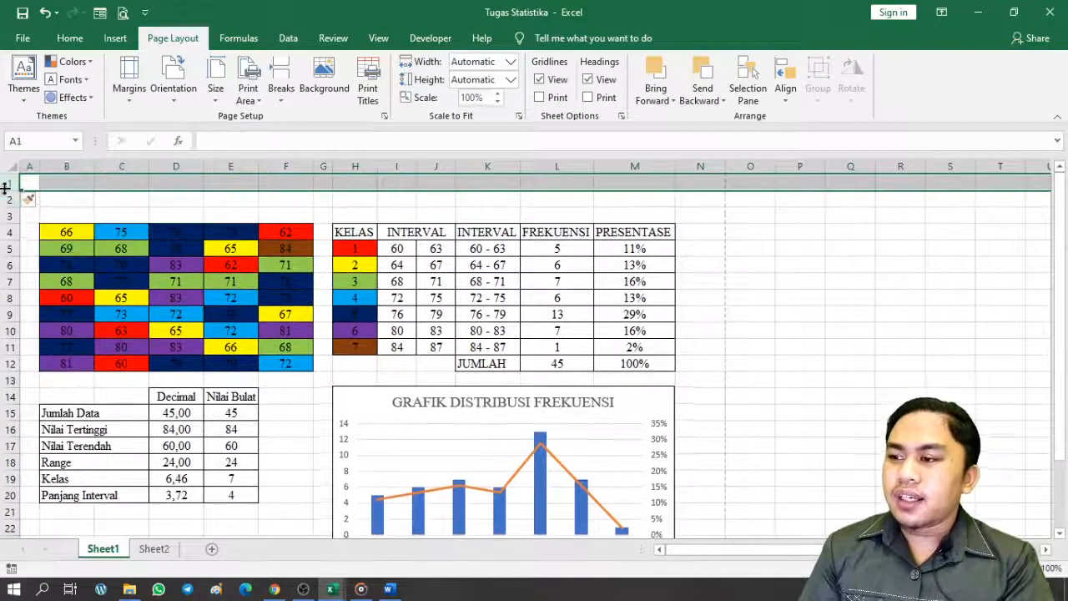
pyautogui.rightClick(10, 182)
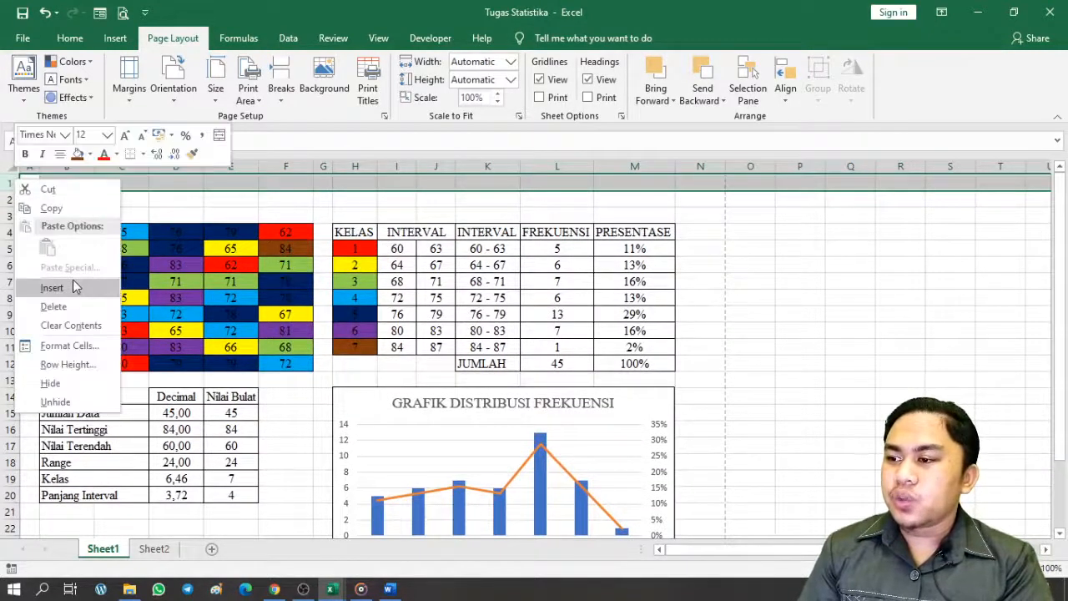
pyautogui.click(73, 282)
pyautogui.rightClick(10, 182)
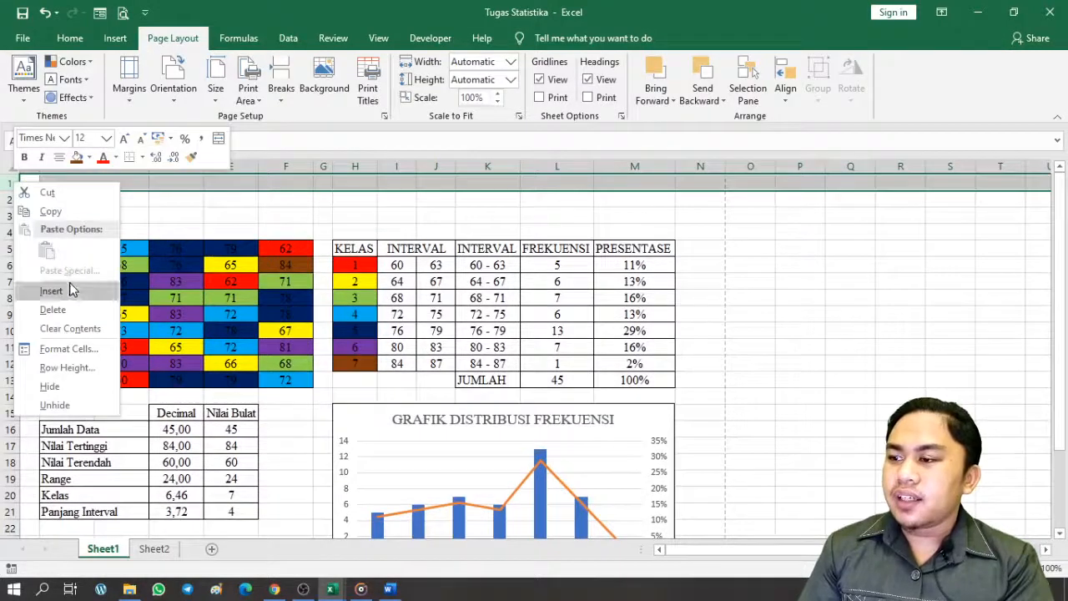
pyautogui.click(71, 284)
# Enter the labels Nama, NIM and Kampus in cells B2 to B4
pyautogui.click(90, 205)
pyautogui.write('Nama')
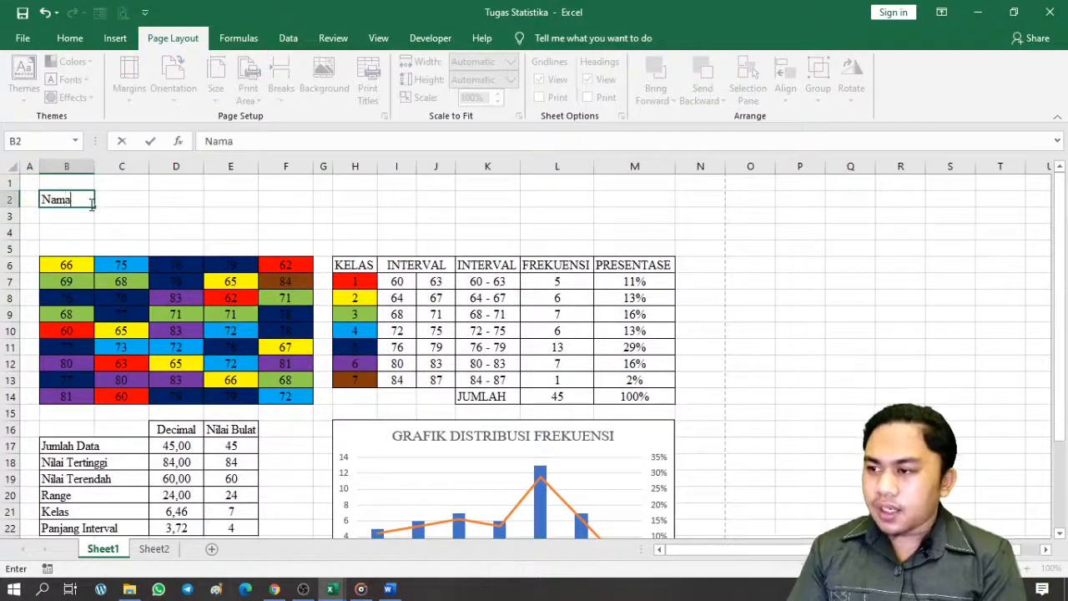
pyautogui.press('Return')
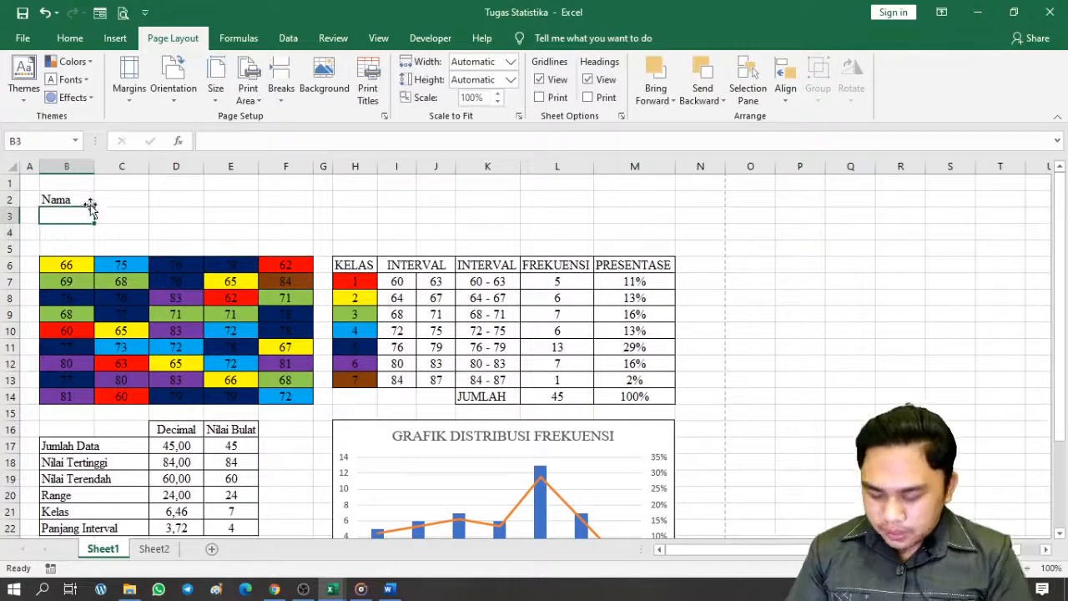
pyautogui.write('NIM')
pyautogui.press('Return')
pyautogui.write('K')
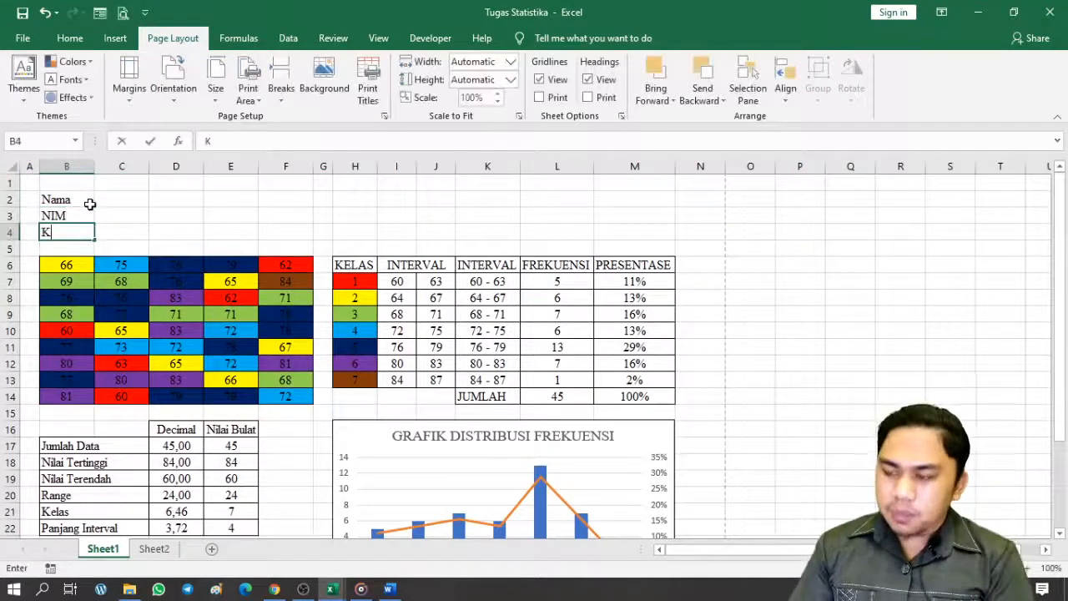
pyautogui.write('amp')
pyautogui.press('Tab')
# Fill C2:C4 with the student's name, student number and ': Politeknik LP3I Bandung'
pyautogui.press('Up')
pyautogui.press('Up')
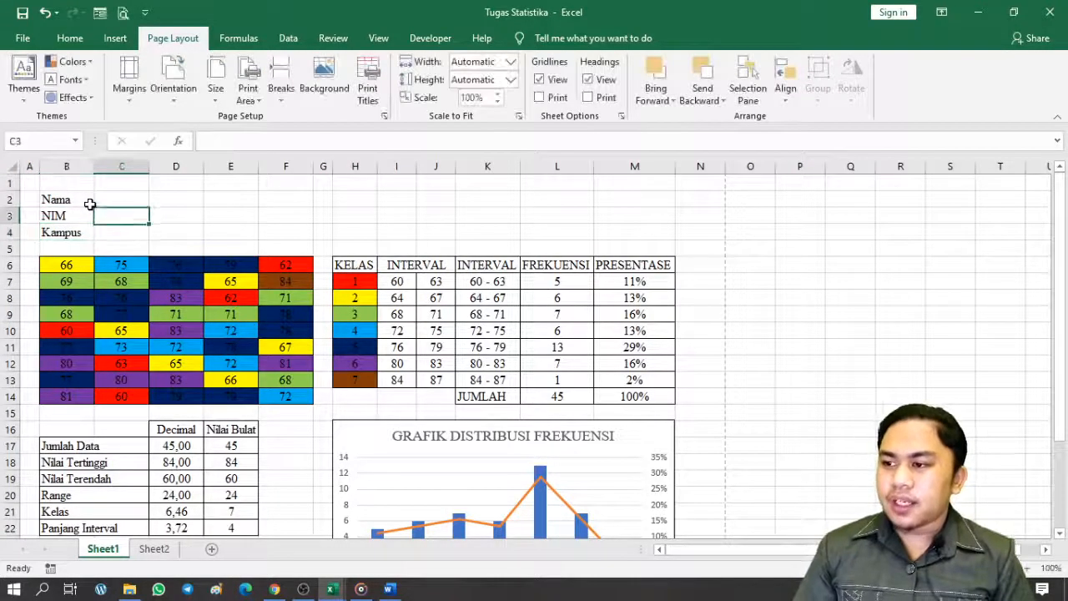
pyautogui.write(':')
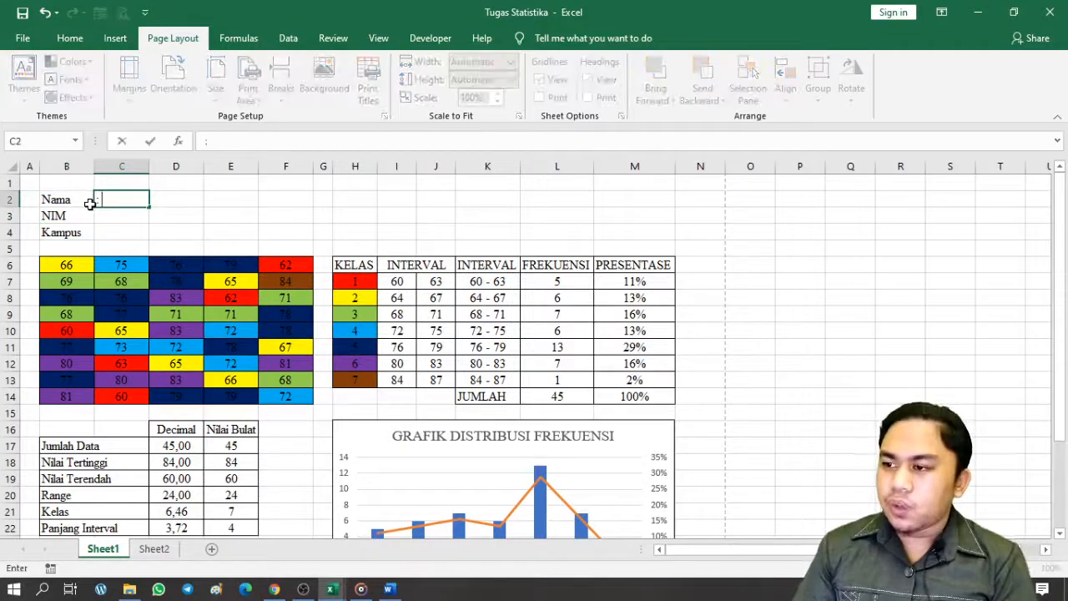
pyautogui.write('auzan')
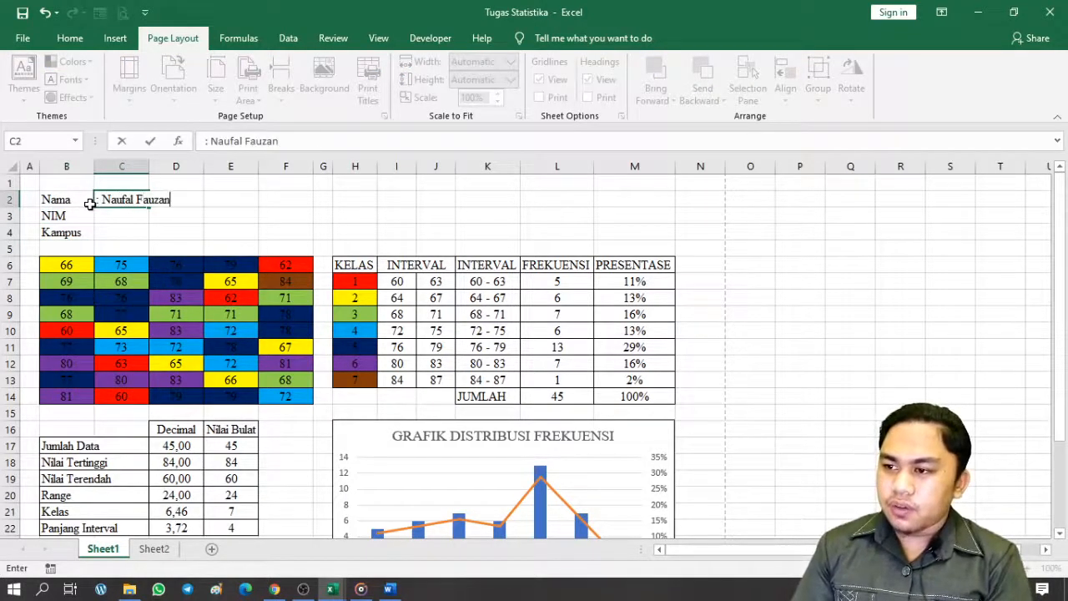
pyautogui.press('Return')
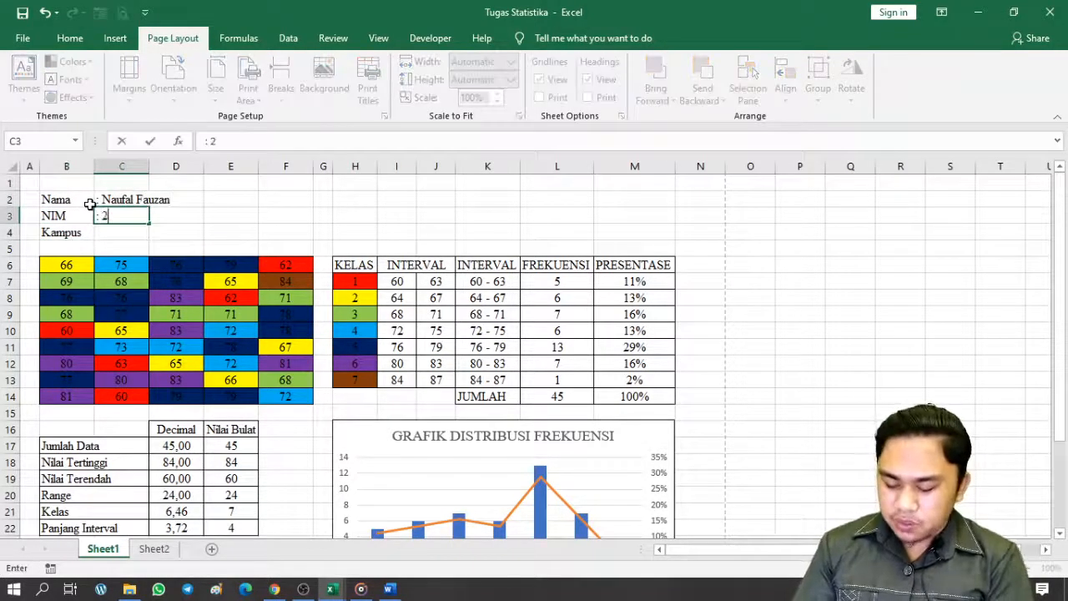
pyautogui.press('Return')
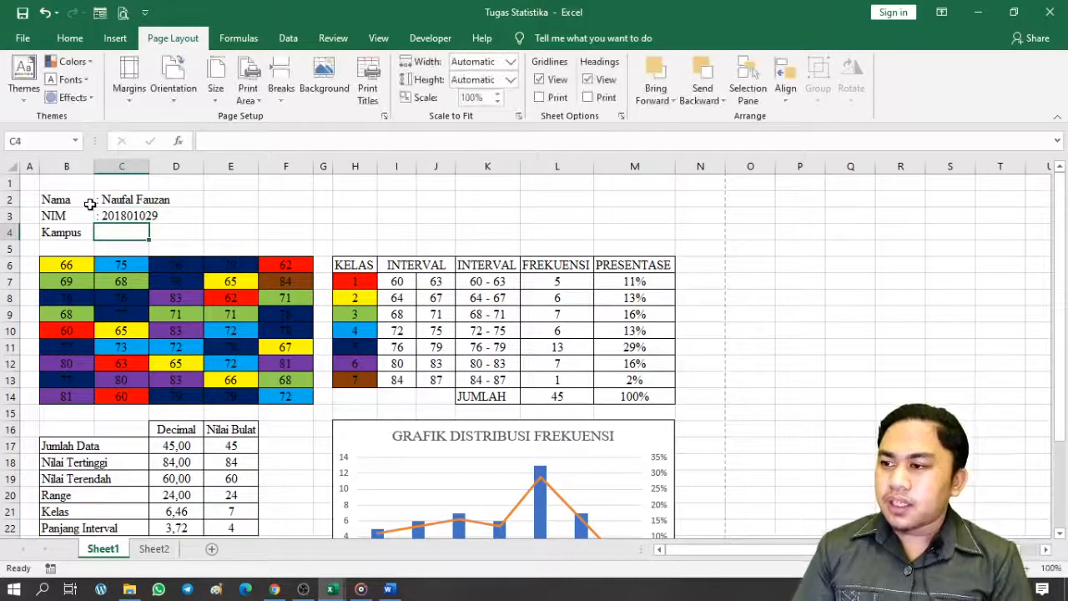
pyautogui.write(': Politeknik LP')
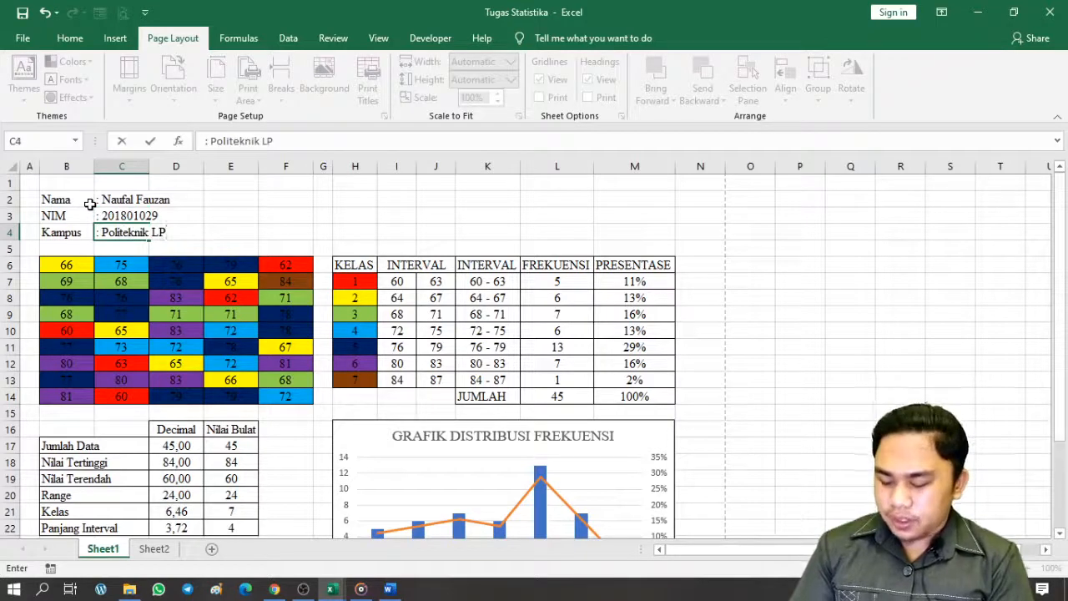
pyautogui.write('3I Bandung')
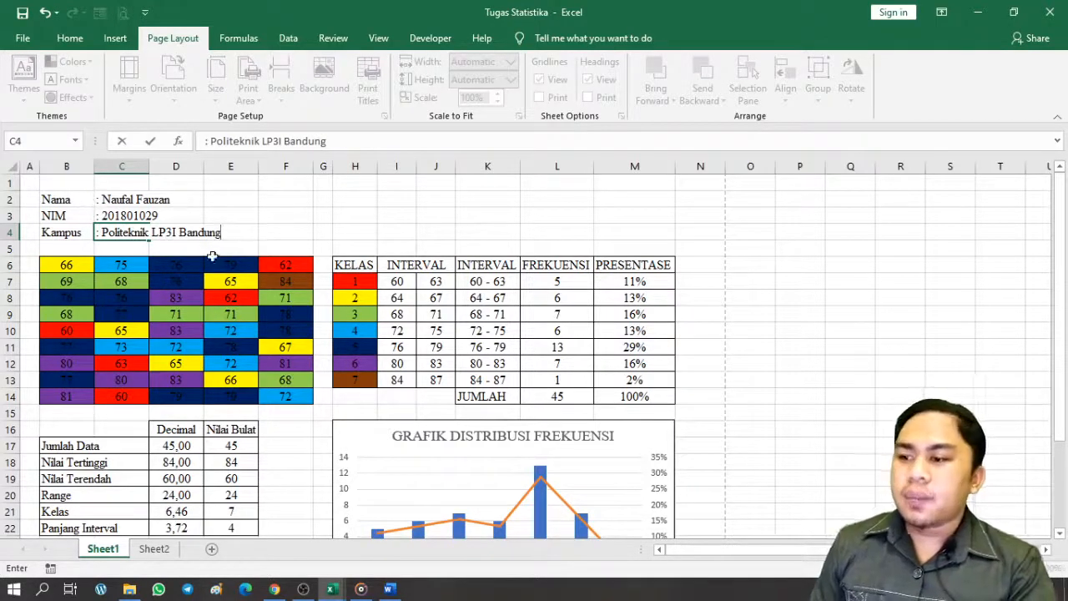
pyautogui.press('F2')
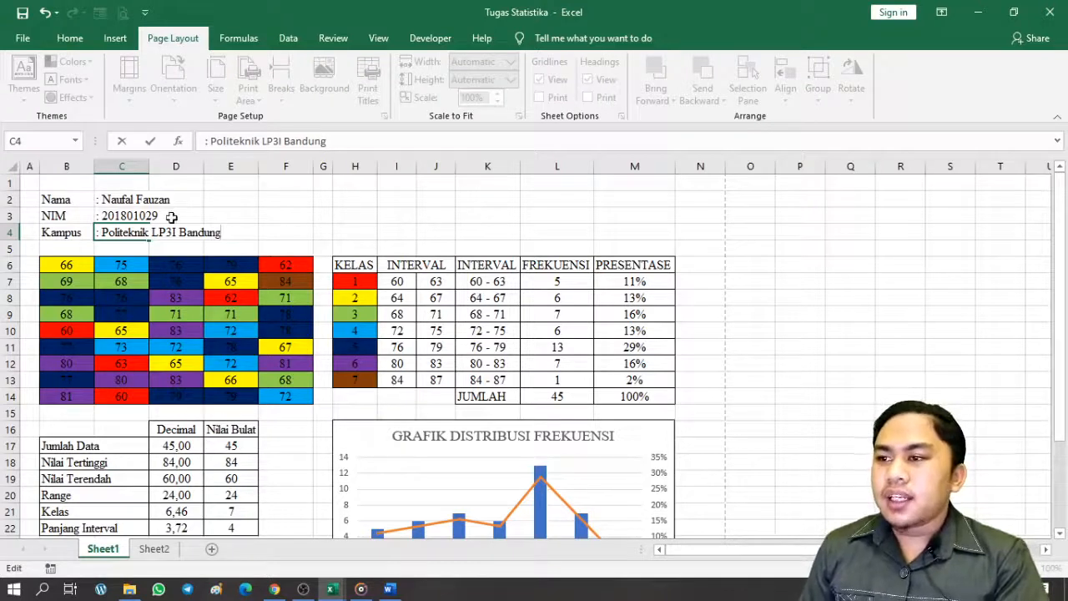
pyautogui.click(71, 39)
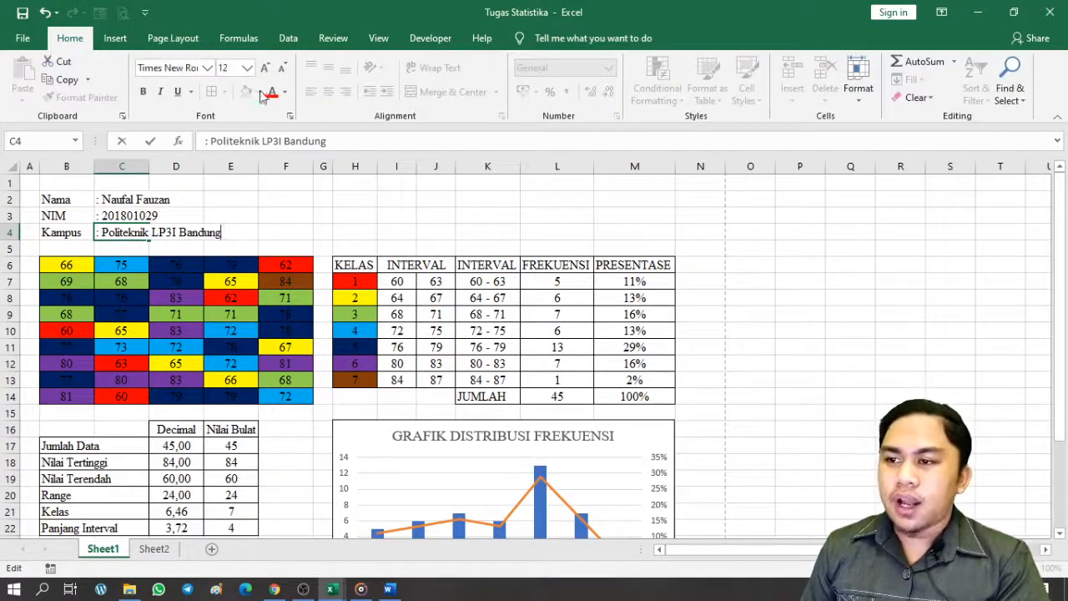
pyautogui.click(288, 231)
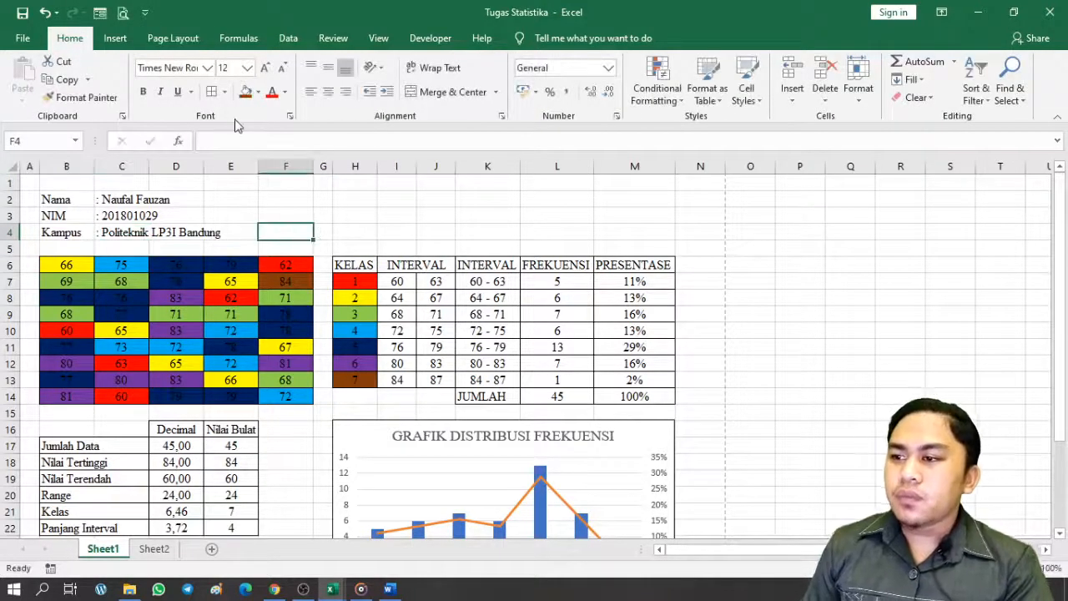
# Draw a double-line border under row 4 from column B to M
pyautogui.click(224, 94)
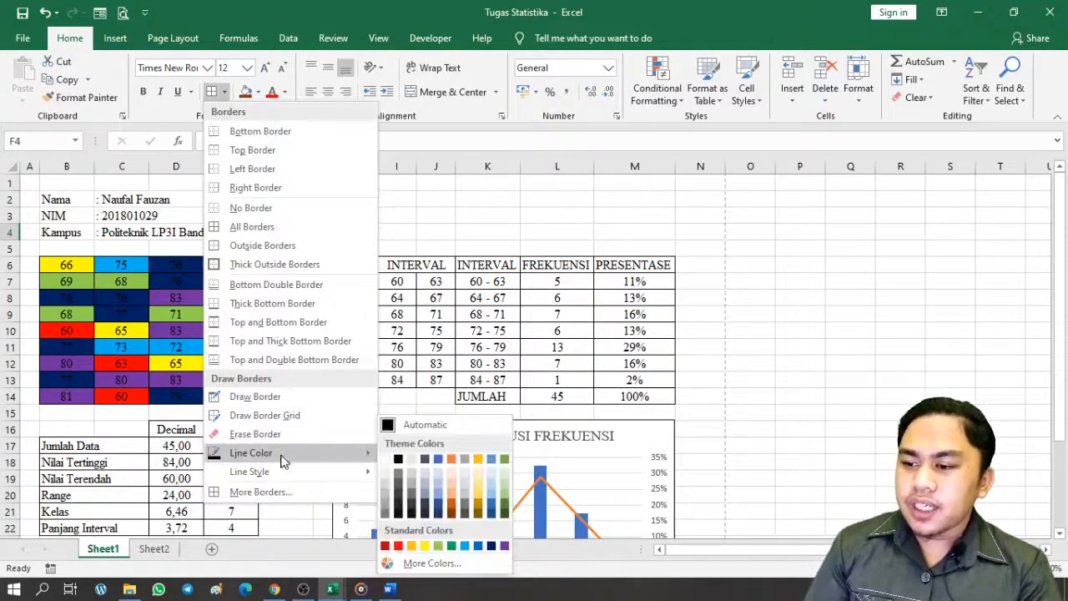
pyautogui.moveTo(317, 472)
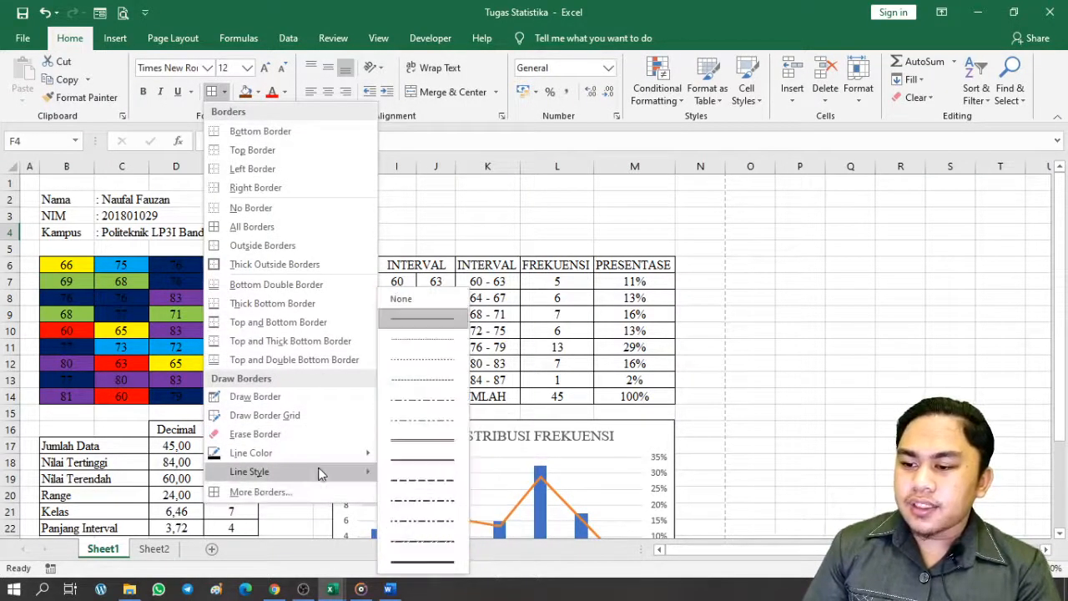
pyautogui.click(446, 458)
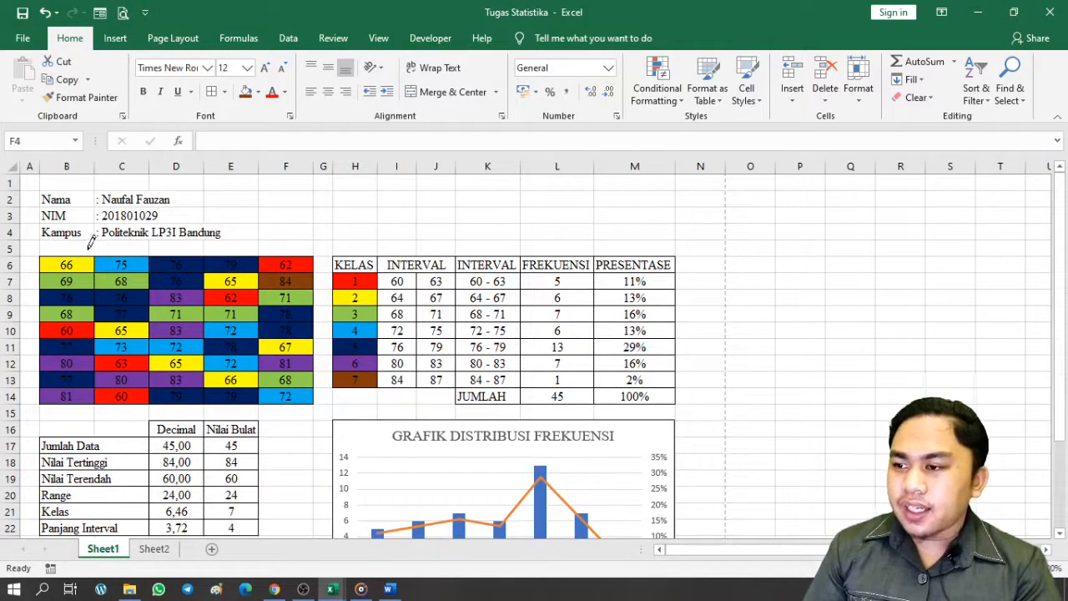
pyautogui.moveTo(85, 239); pyautogui.dragTo(680, 242)
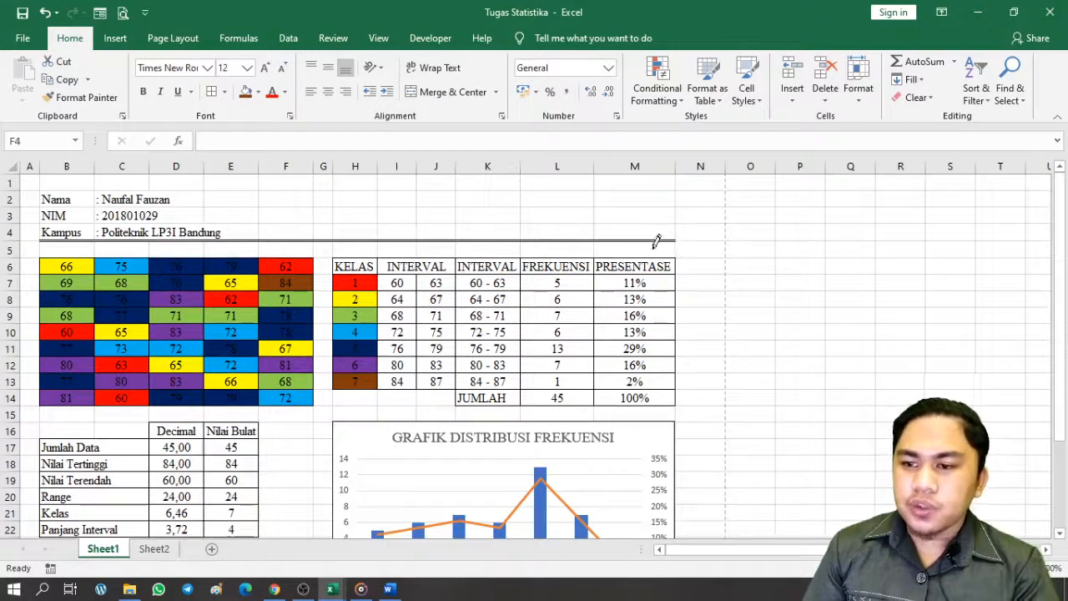
pyautogui.click(732, 244)
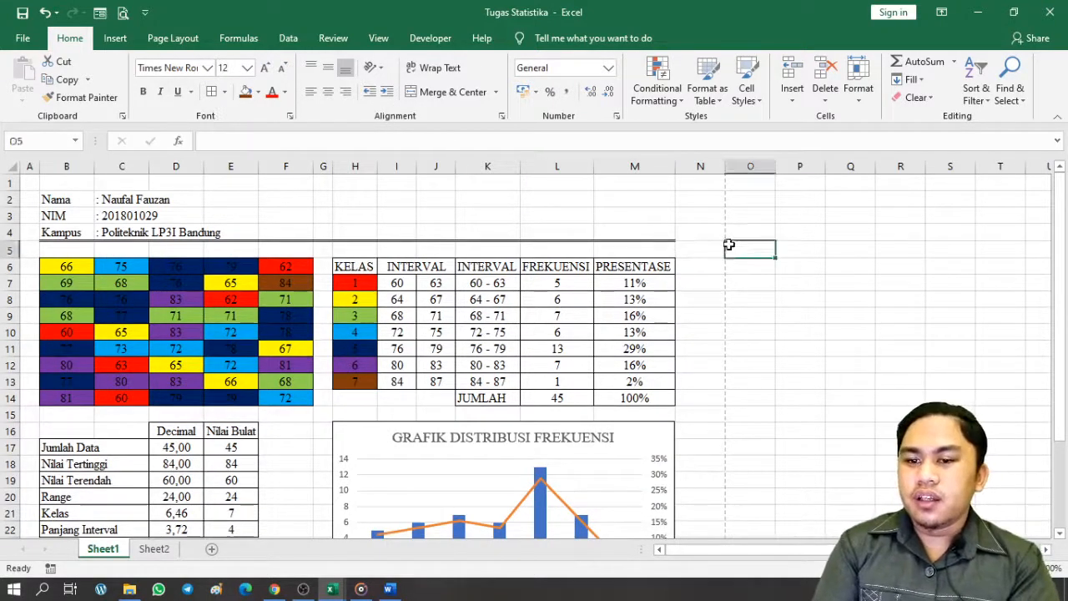
pyautogui.click(755, 315)
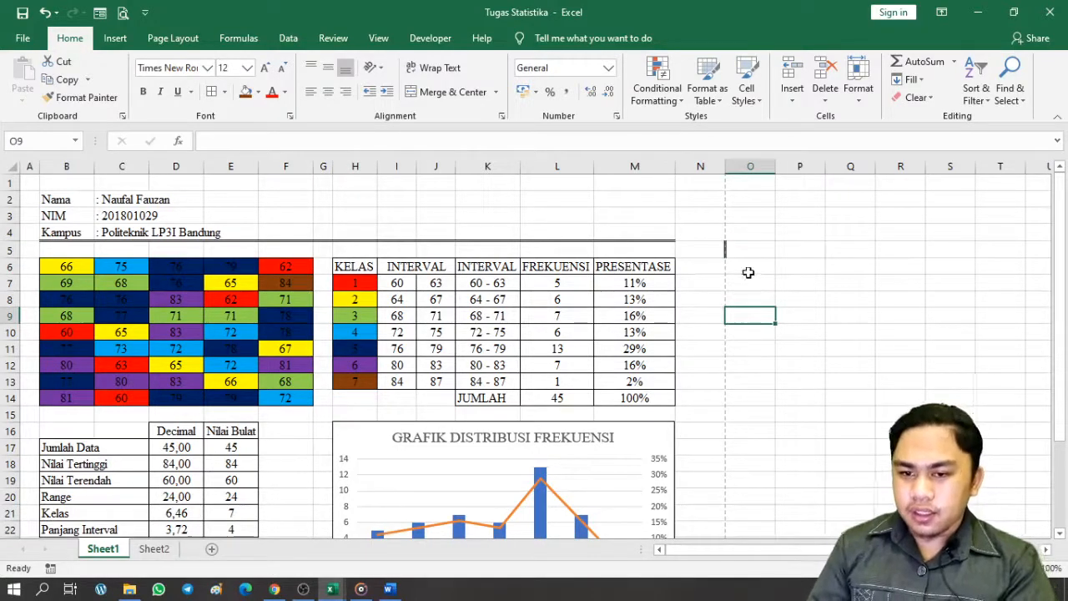
# Narrow column N to a width of 3,00
pyautogui.click(718, 266)
pyautogui.moveTo(725, 172); pyautogui.dragTo(694, 169)
pyautogui.click(763, 265)
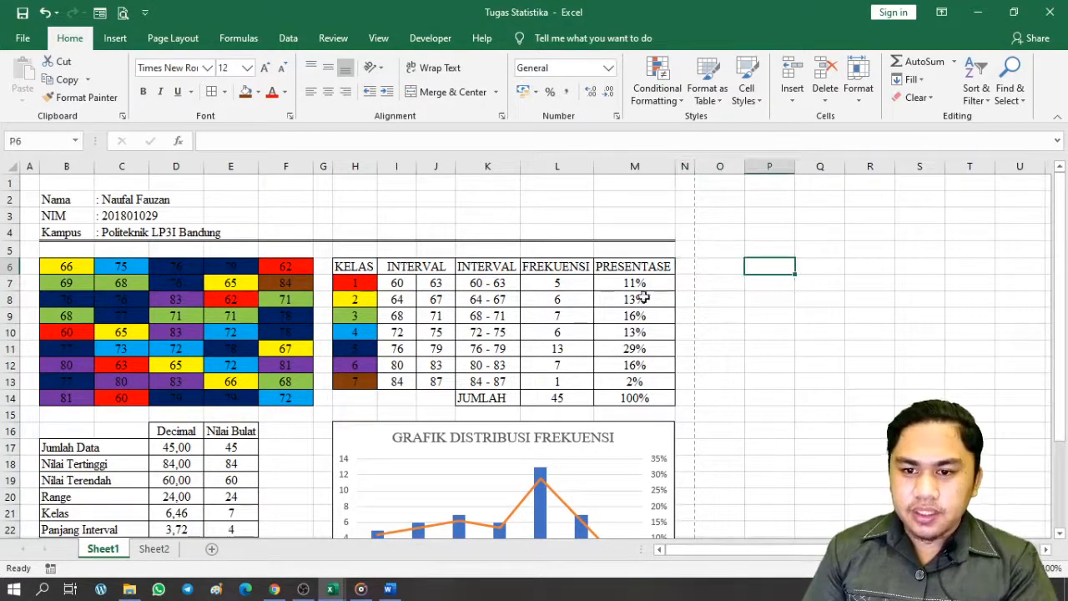
pyautogui.scroll(-1, 628, 213)
pyautogui.scroll(-5, 627, 213)
pyautogui.scroll(6, 456, 242)
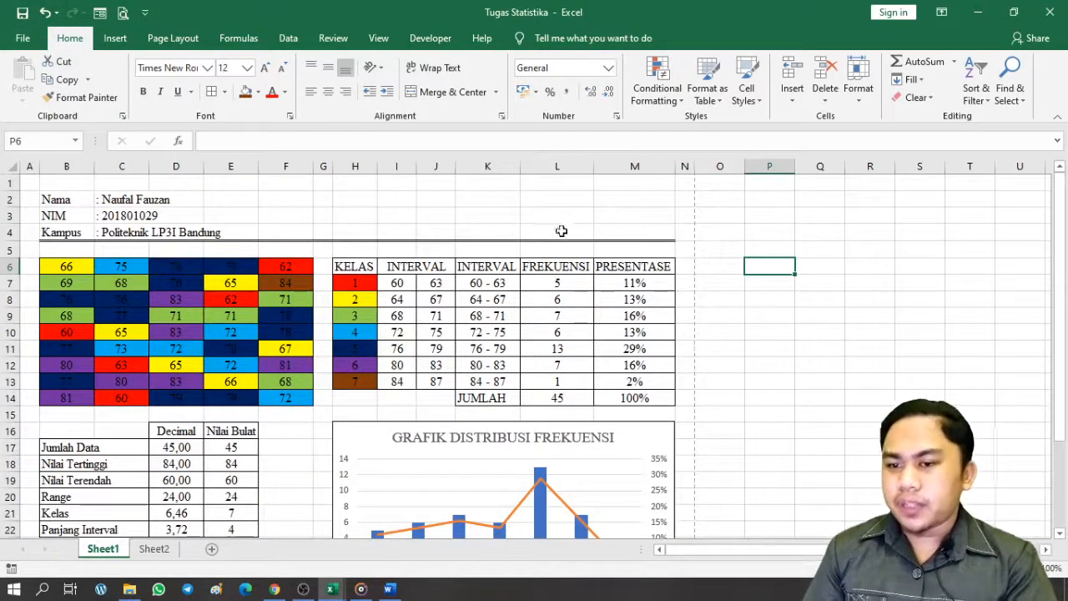
pyautogui.click(797, 330)
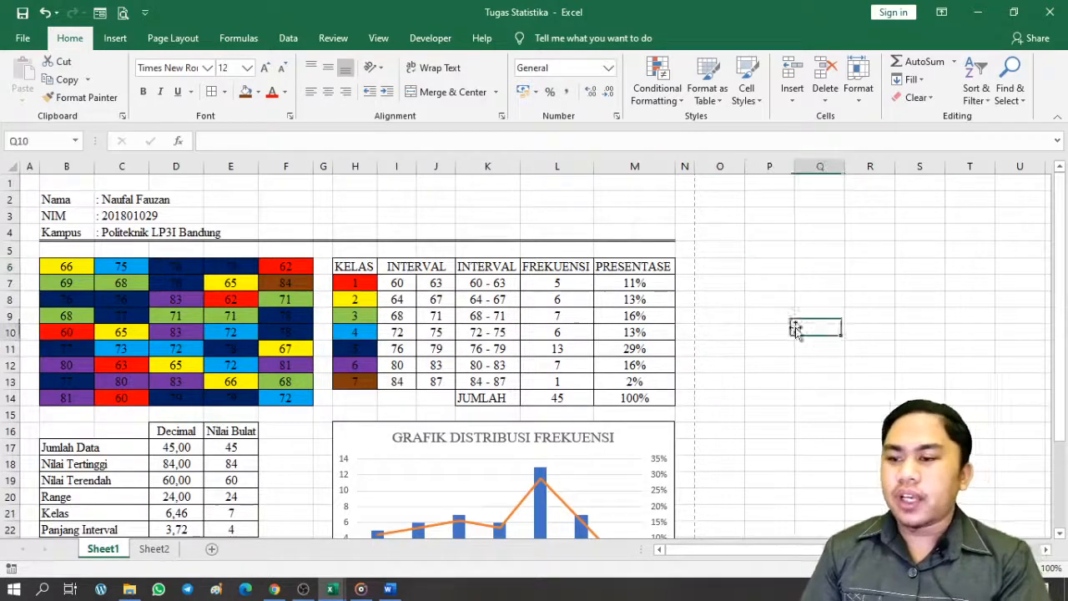
pyautogui.scroll(-1, 409, 376)
pyautogui.scroll(-5, 409, 377)
pyautogui.scroll(5, 381, 401)
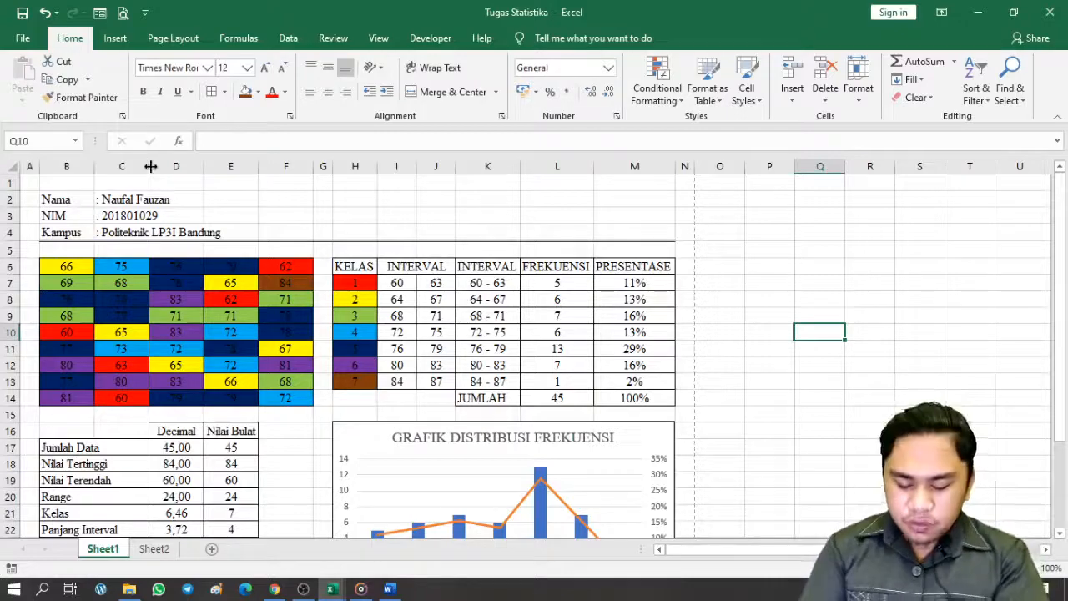
# Save the worksheet with F12 as a PDF file named Tugas Statistika
pyautogui.click(23, 37)
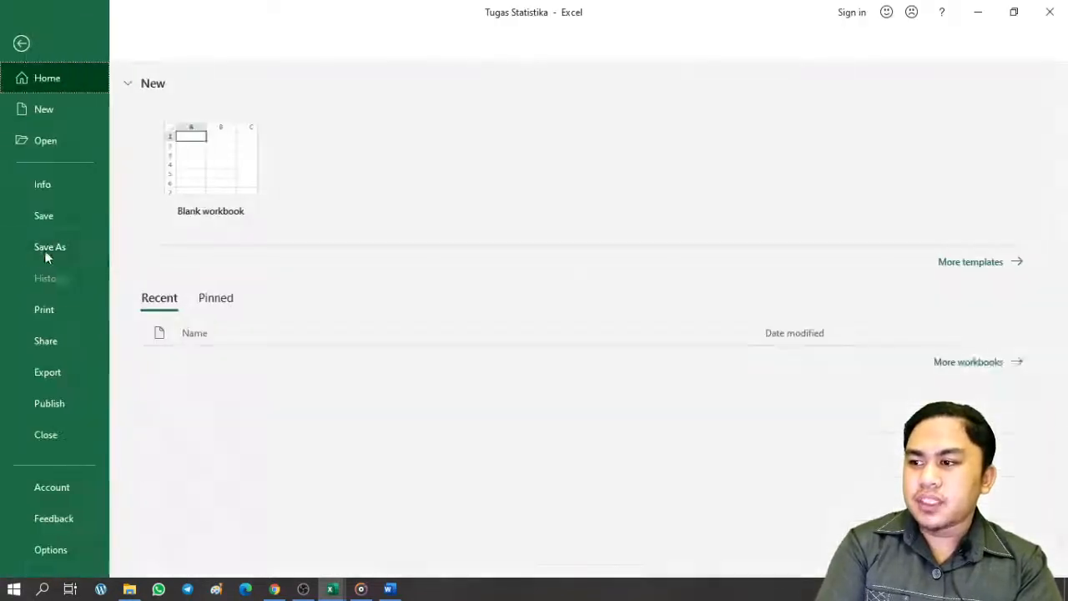
pyautogui.click(22, 42)
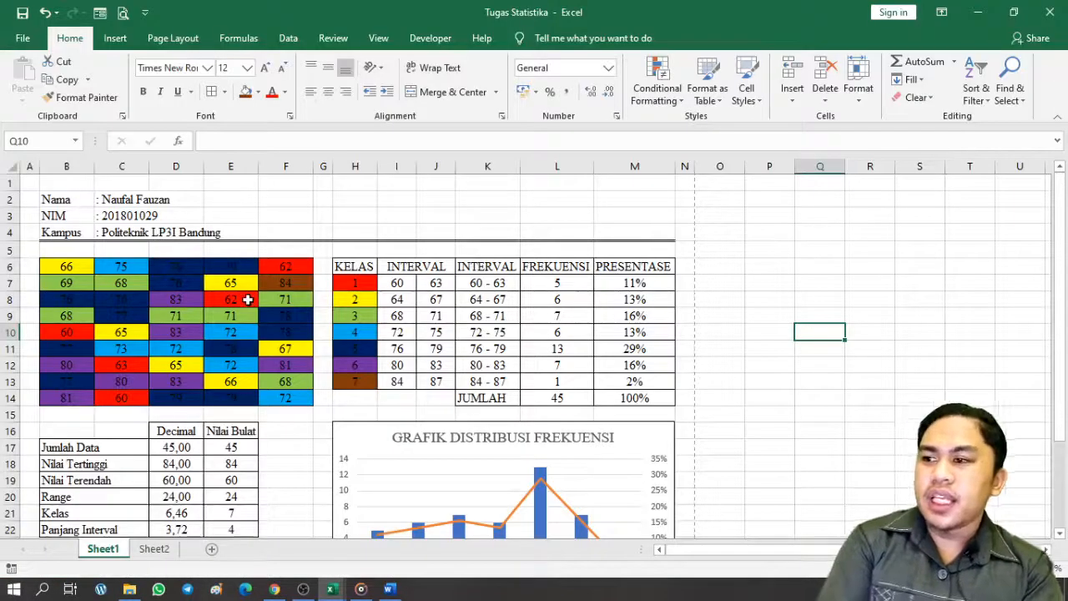
pyautogui.press('F12')
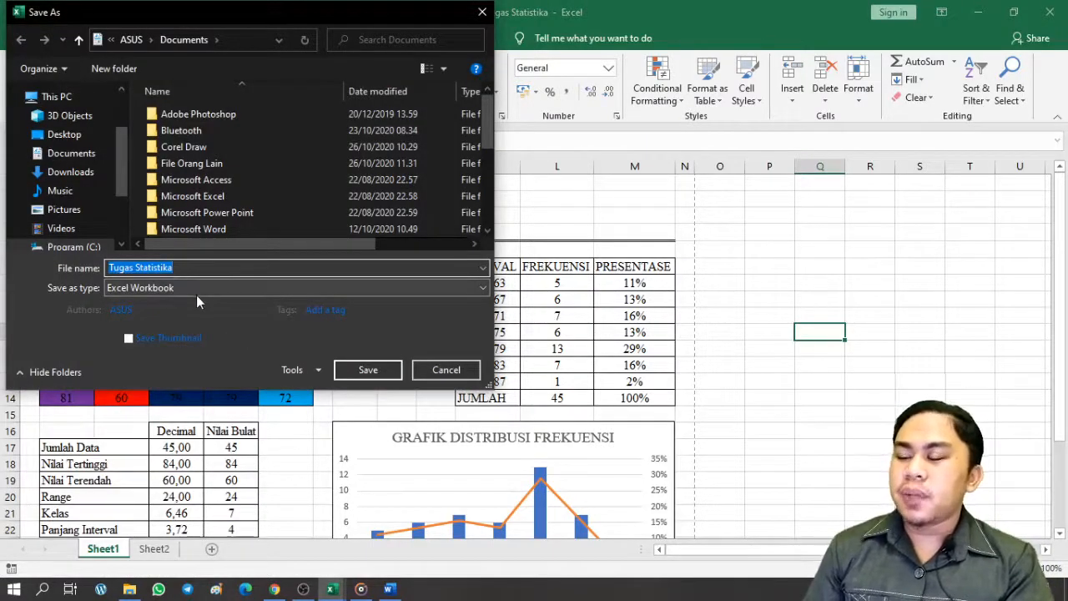
pyautogui.click(196, 292)
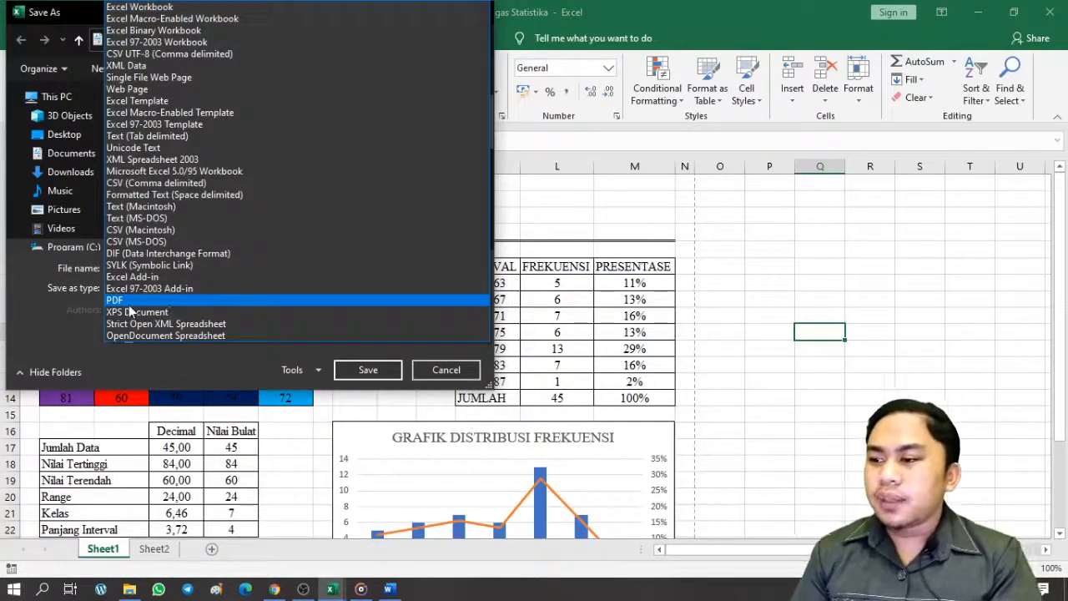
pyautogui.click(57, 305)
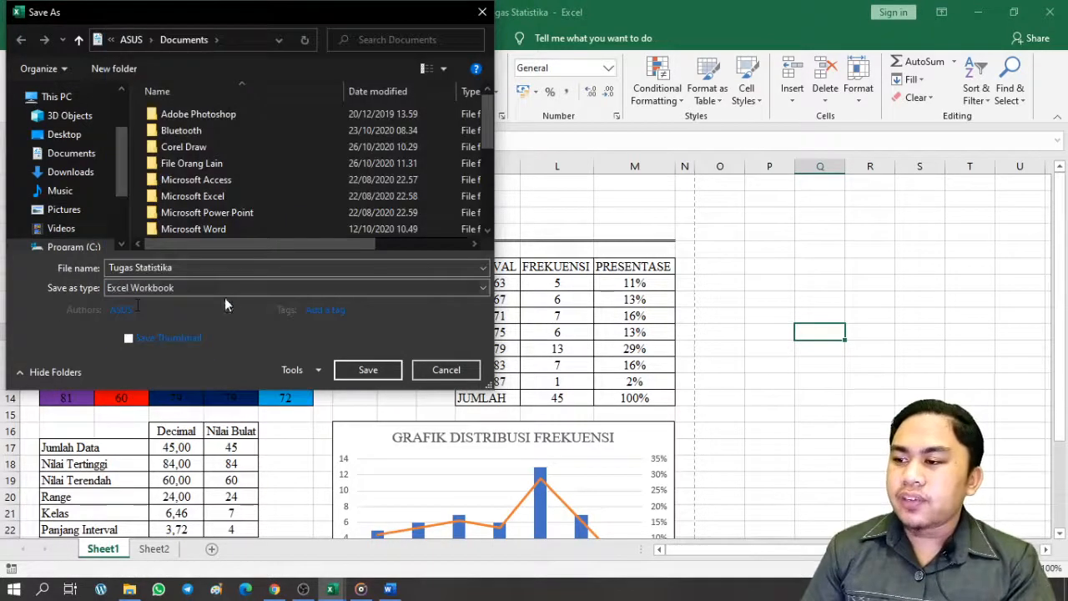
pyautogui.click(170, 295)
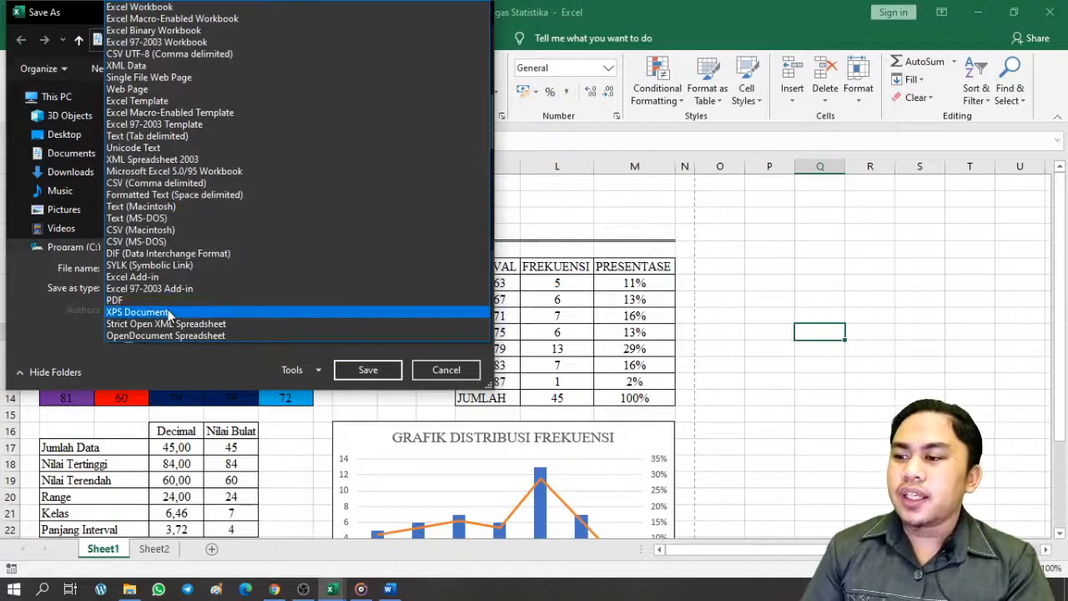
pyautogui.click(165, 306)
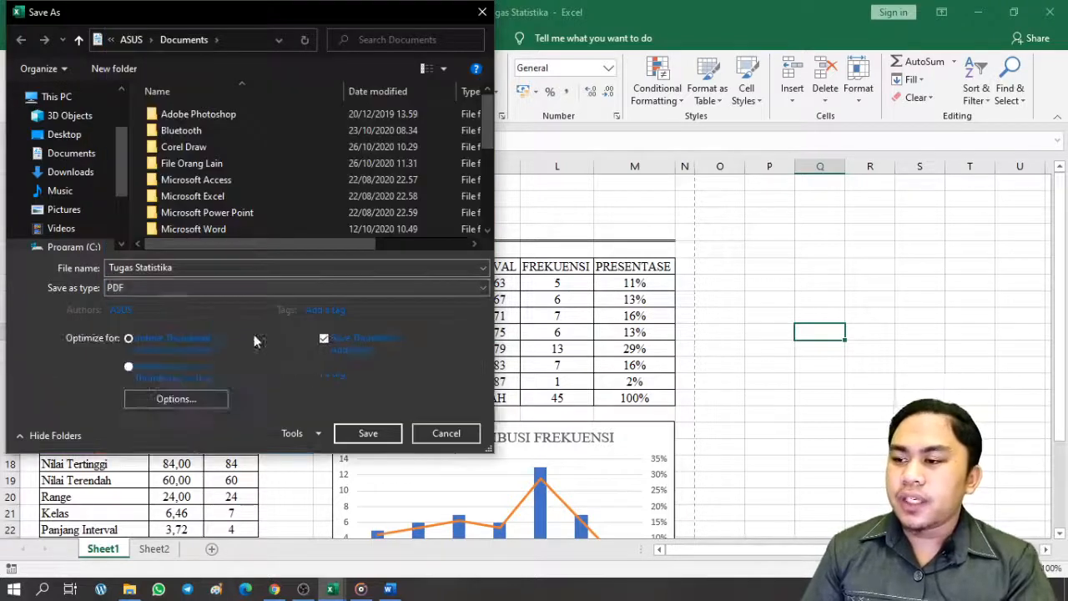
pyautogui.click(367, 433)
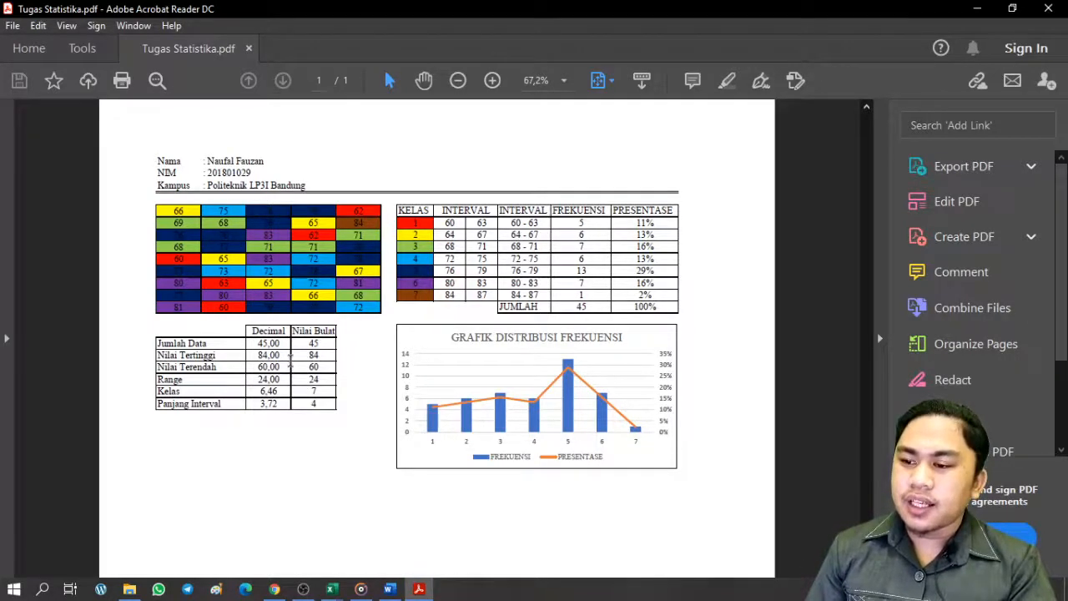
# Inspect the Tugas Statistika PDF at 100% zoom and closer, then return to the browser
pyautogui.scroll(1, 317, 370)
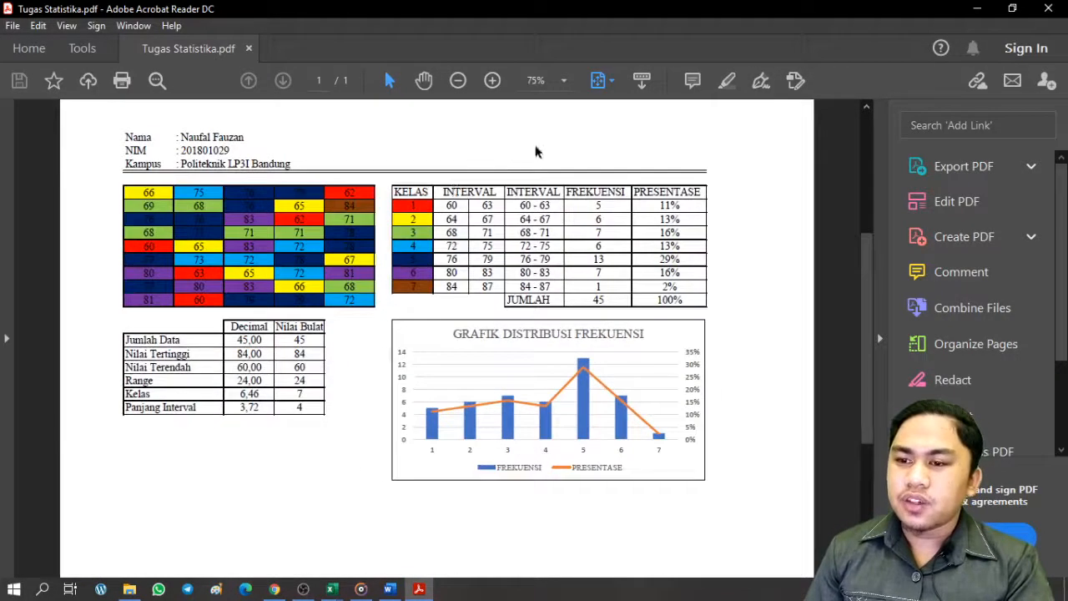
pyautogui.click(565, 81)
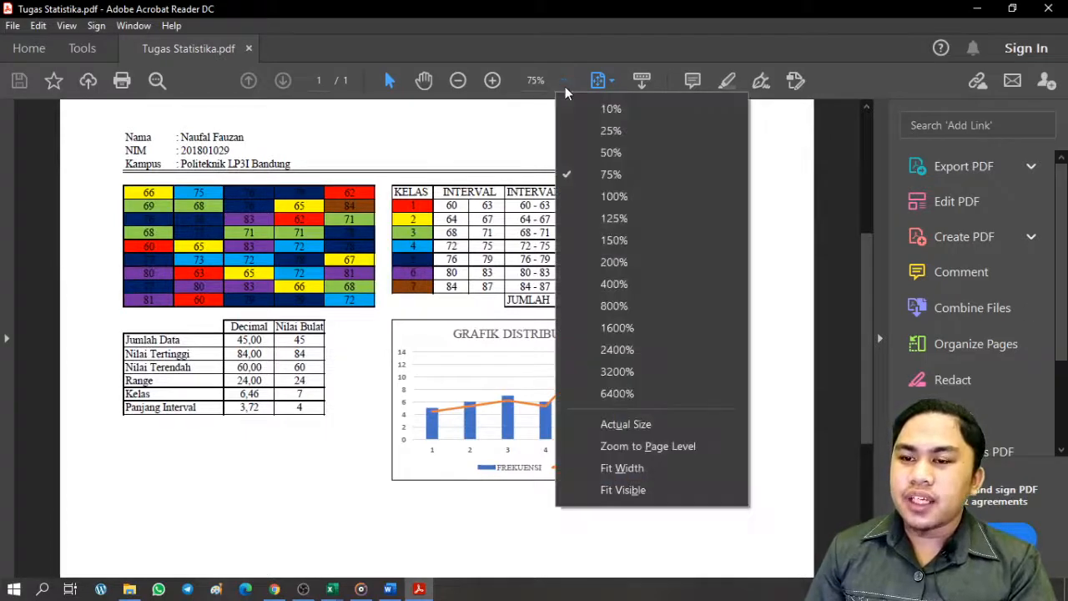
pyautogui.click(616, 195)
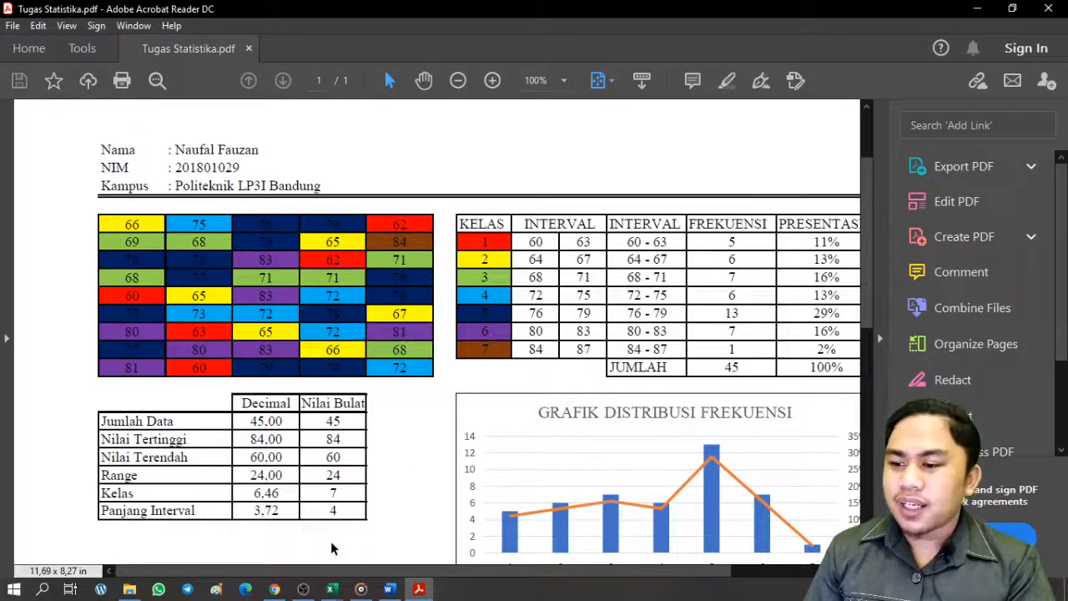
pyautogui.scroll(4, 625, 332)
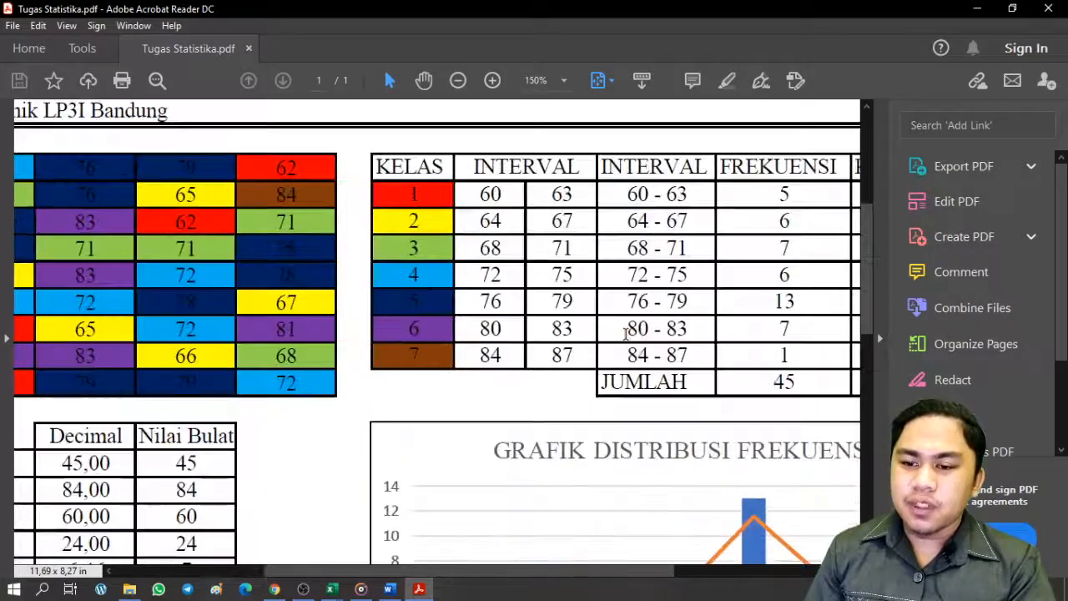
pyautogui.scroll(5, 591, 414)
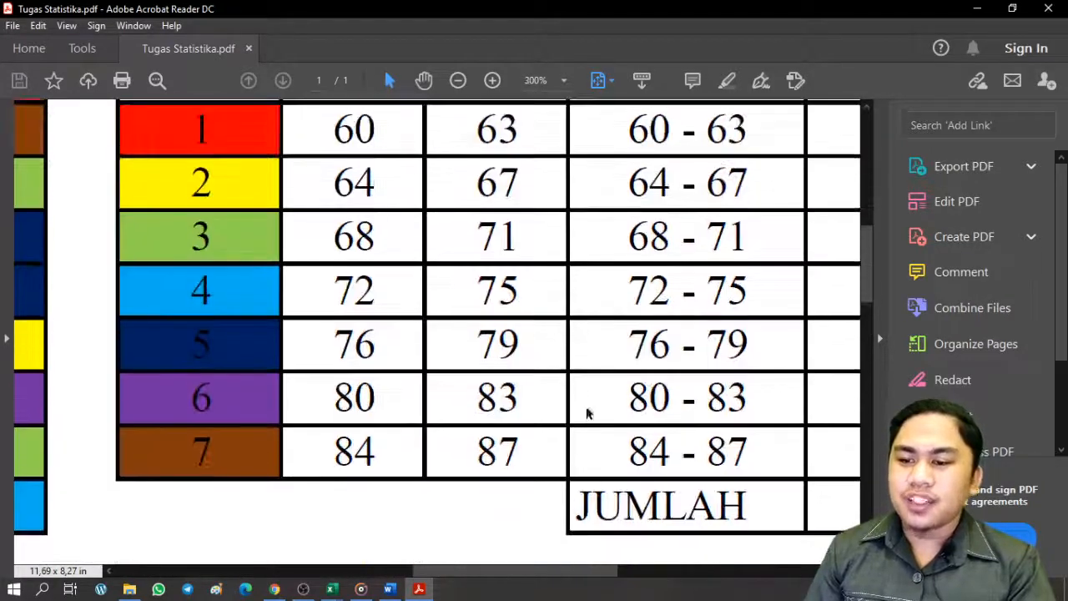
pyautogui.scroll(1, 591, 382)
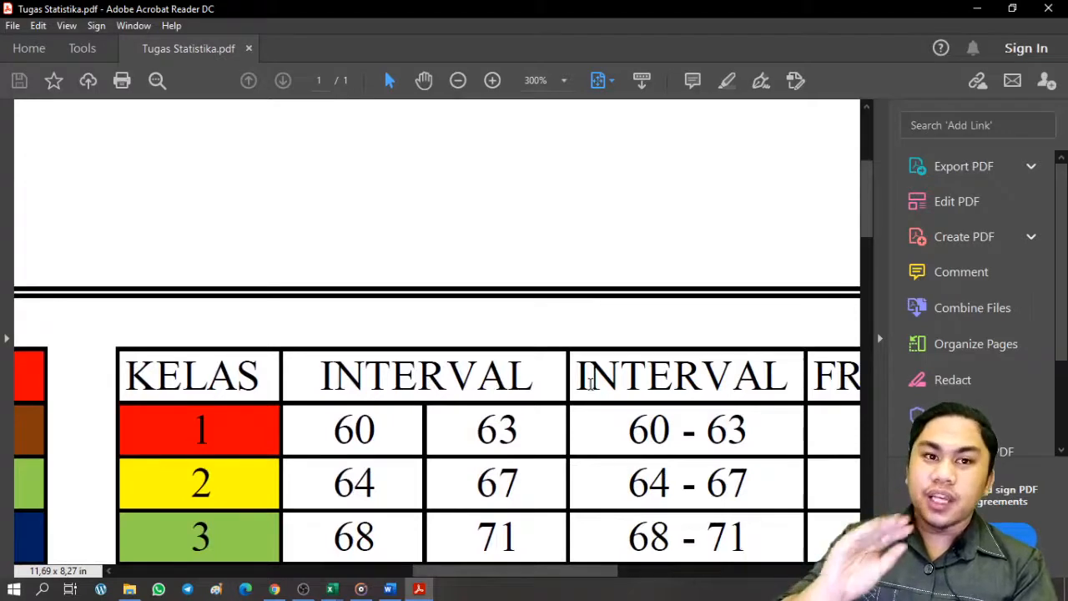
pyautogui.scroll(-5, 591, 382)
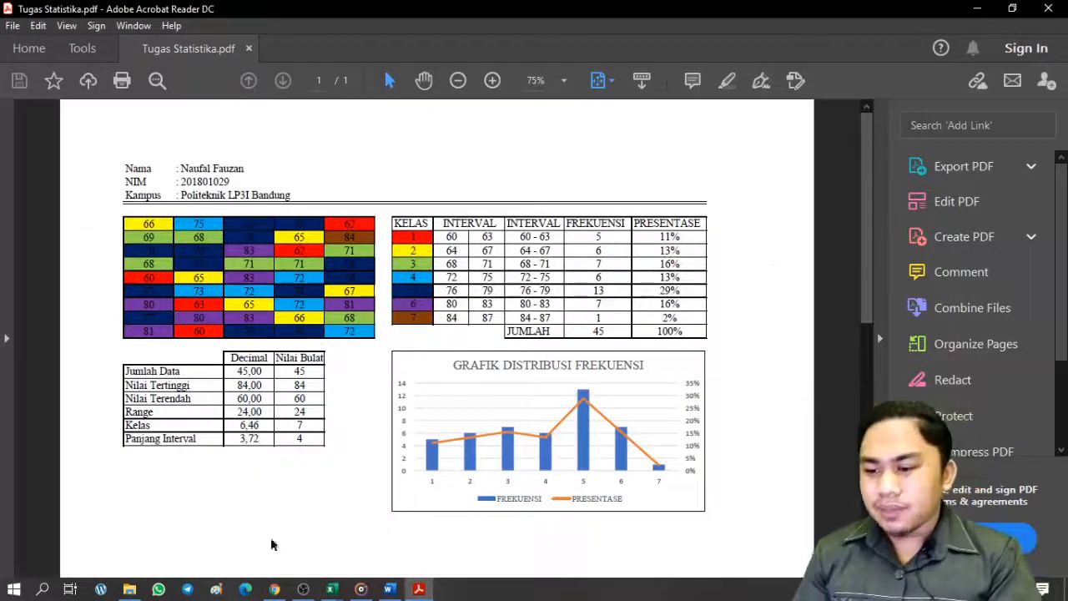
pyautogui.click(275, 589)
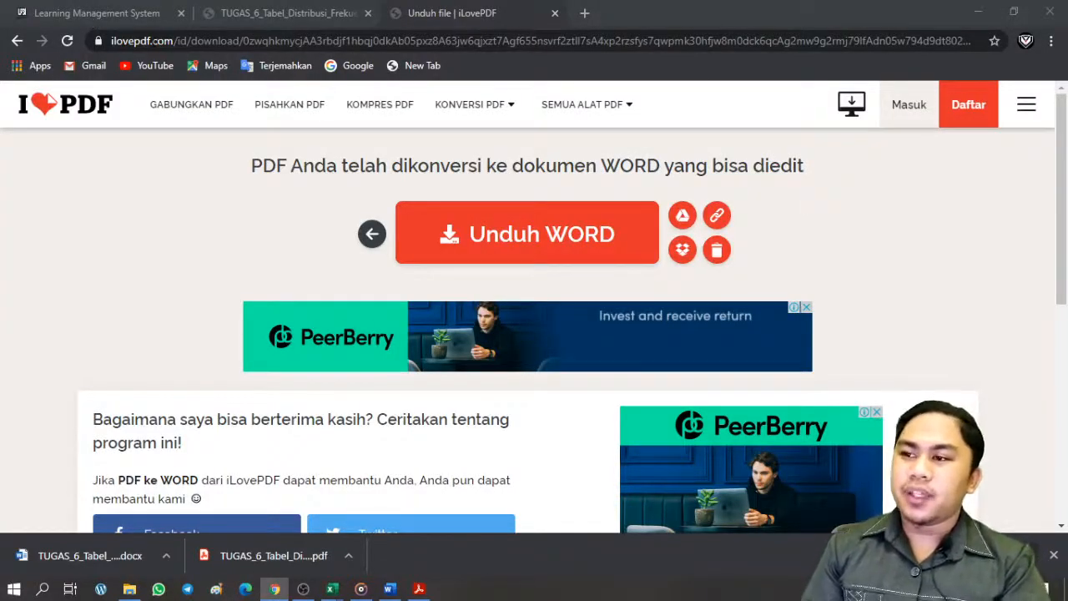
# Open the Tugas 6 Tabel Distribusi Frekuensi upload form, then bring the Tugas Statistika workbook forward
pyautogui.click(109, 14)
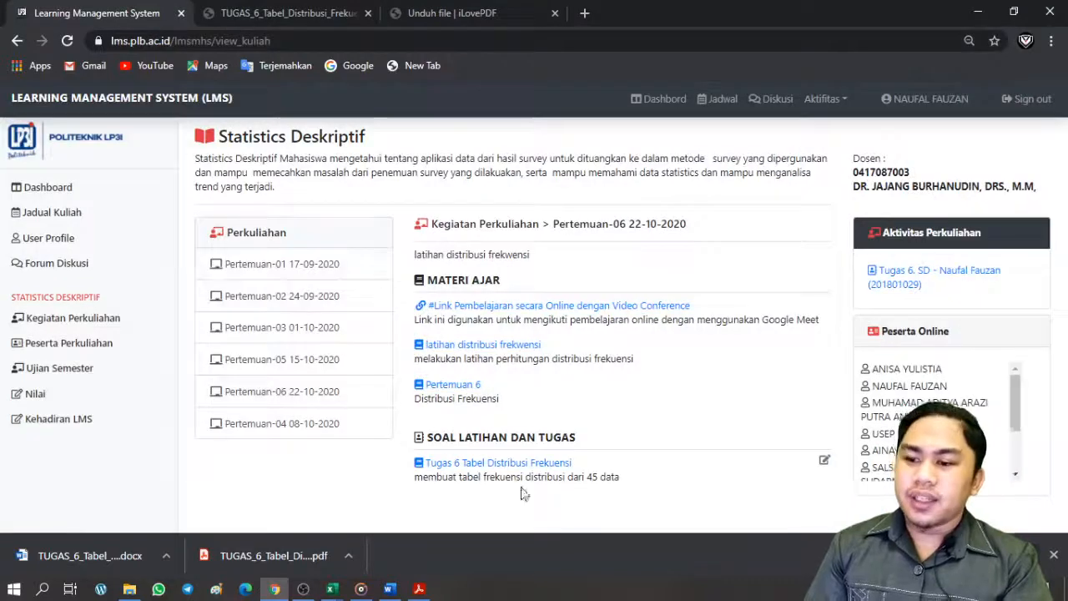
pyautogui.click(824, 470)
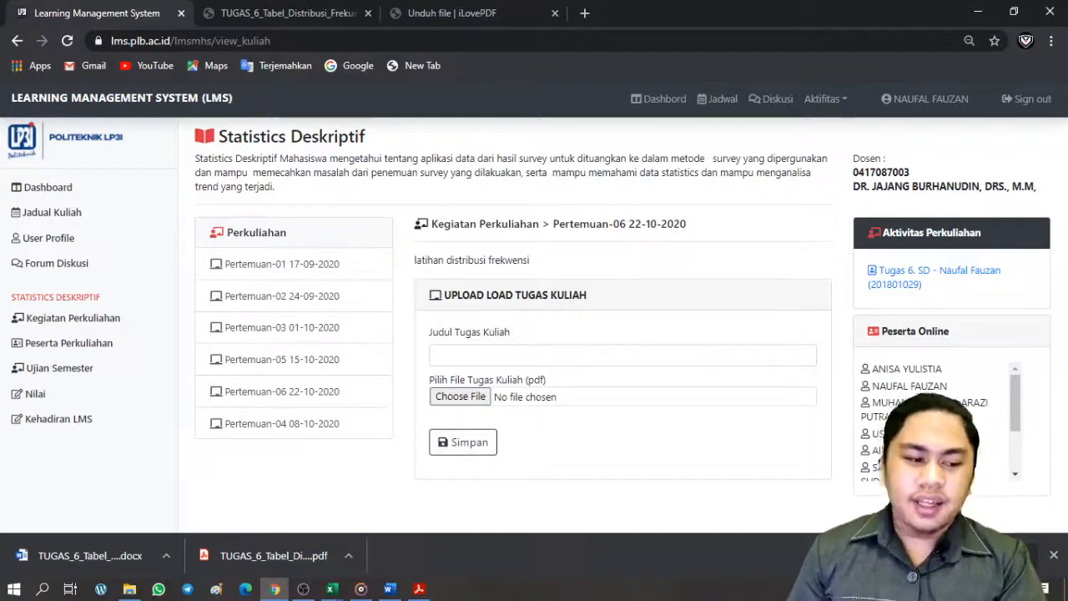
pyautogui.hotkey('alt', 'Tab')
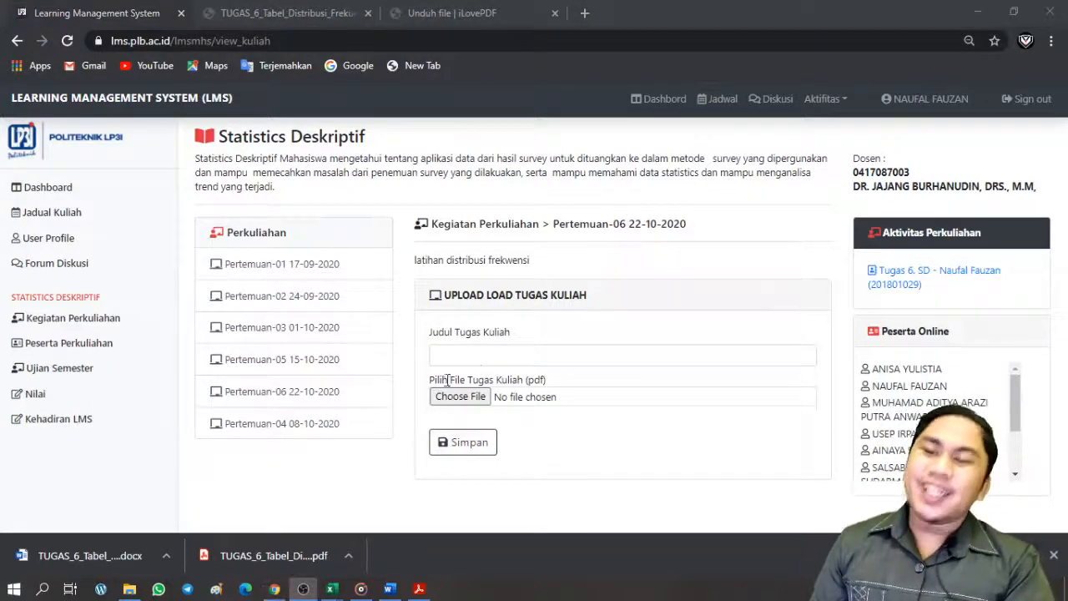
pyautogui.moveTo(332, 586)
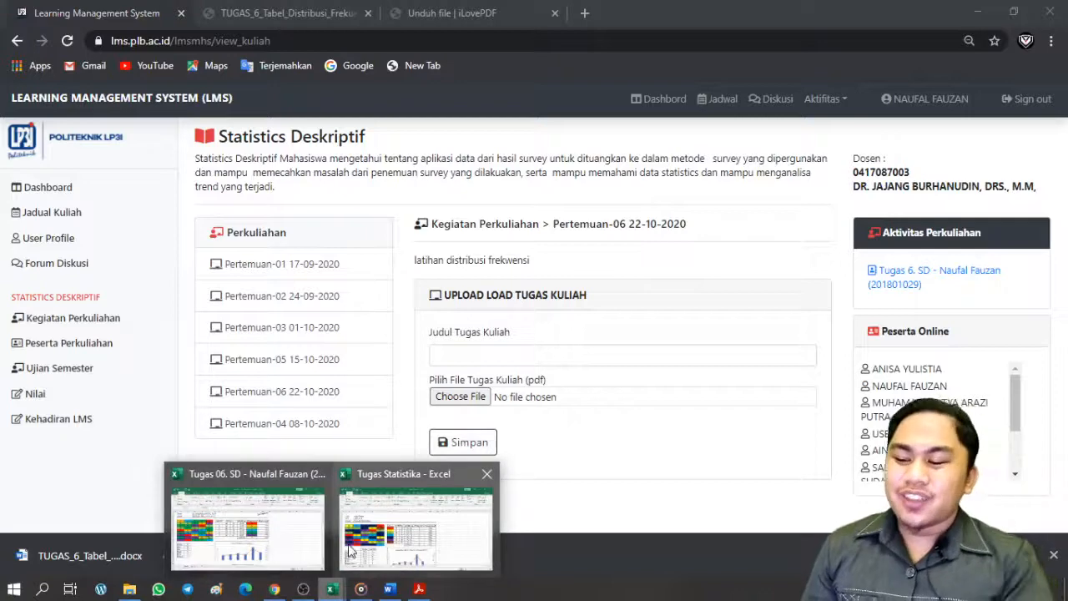
pyautogui.click(351, 551)
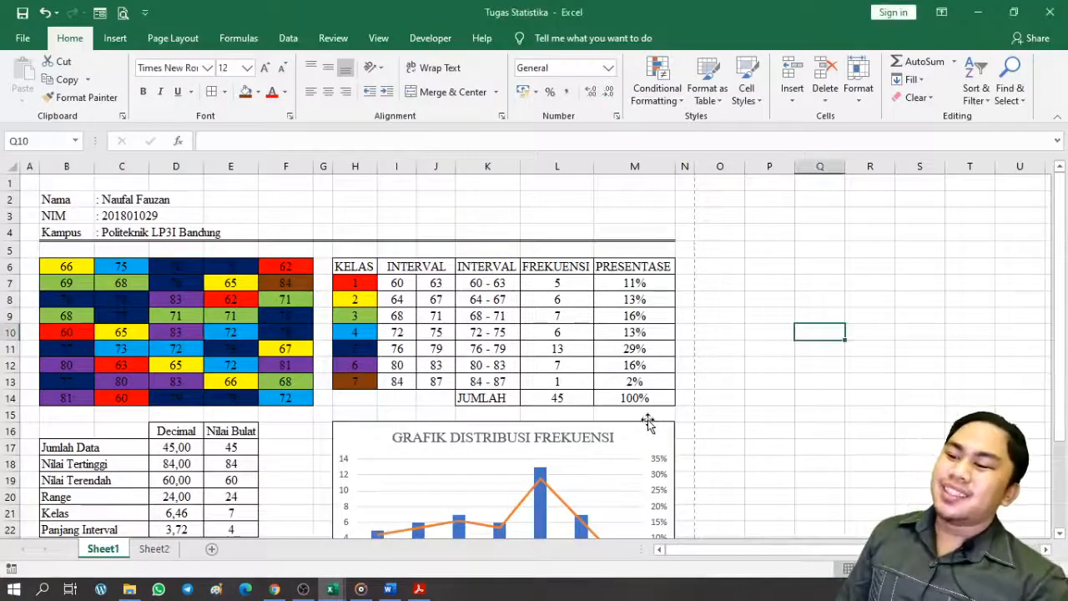